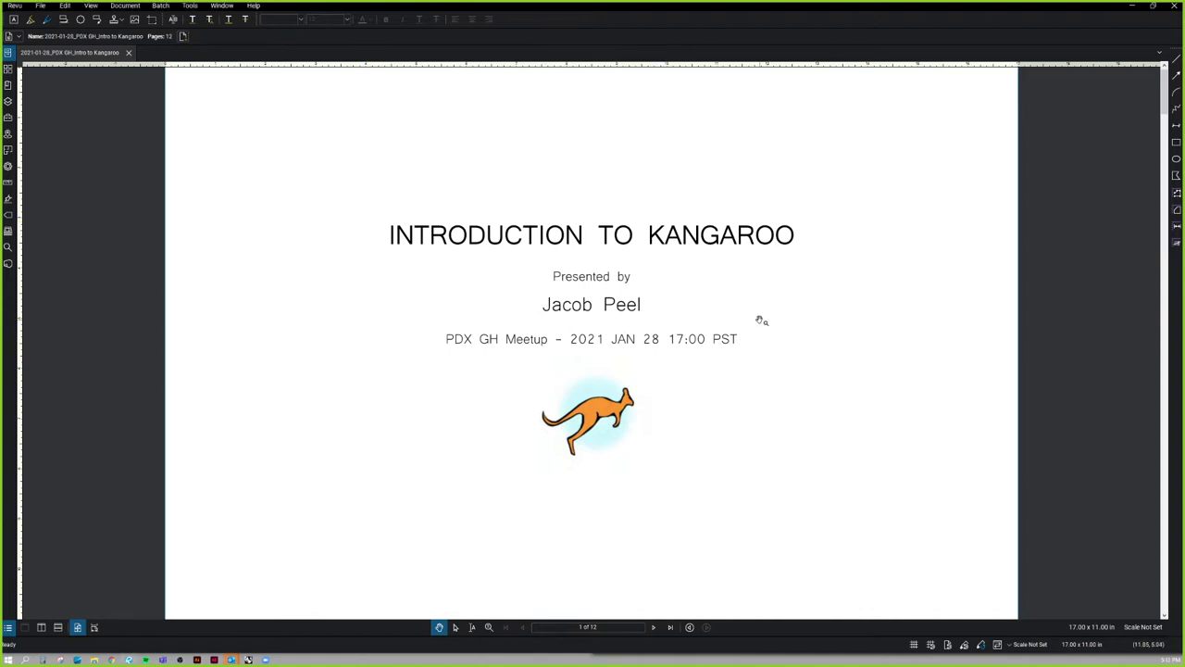
# Read the opening slides of the Kangaroo presentation, through the comparison of input mesh, forces and output mesh on page 3.
pyautogui.scroll(-1, 760, 319)
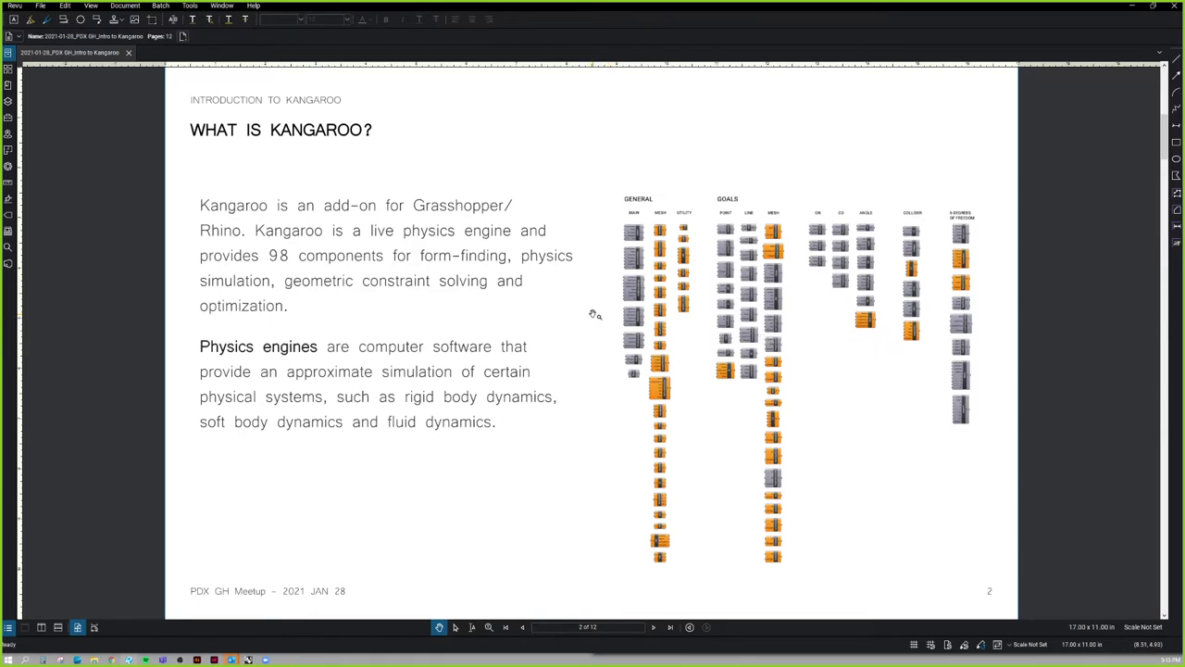
pyautogui.press('pageup')
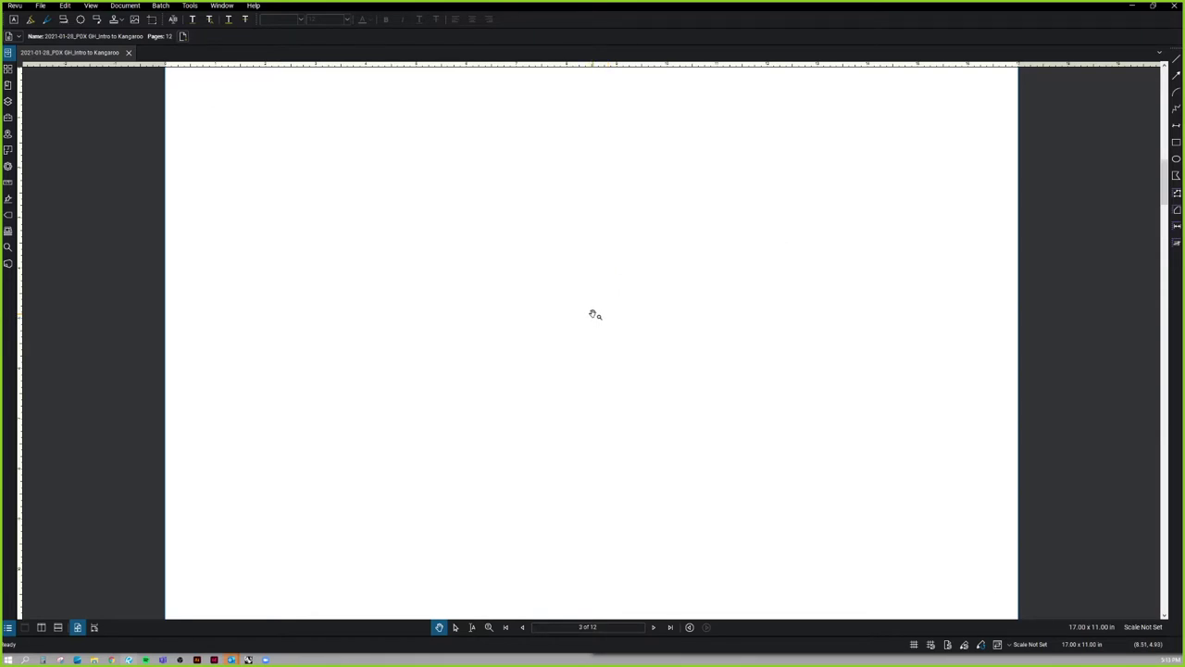
pyautogui.press('pagedown')
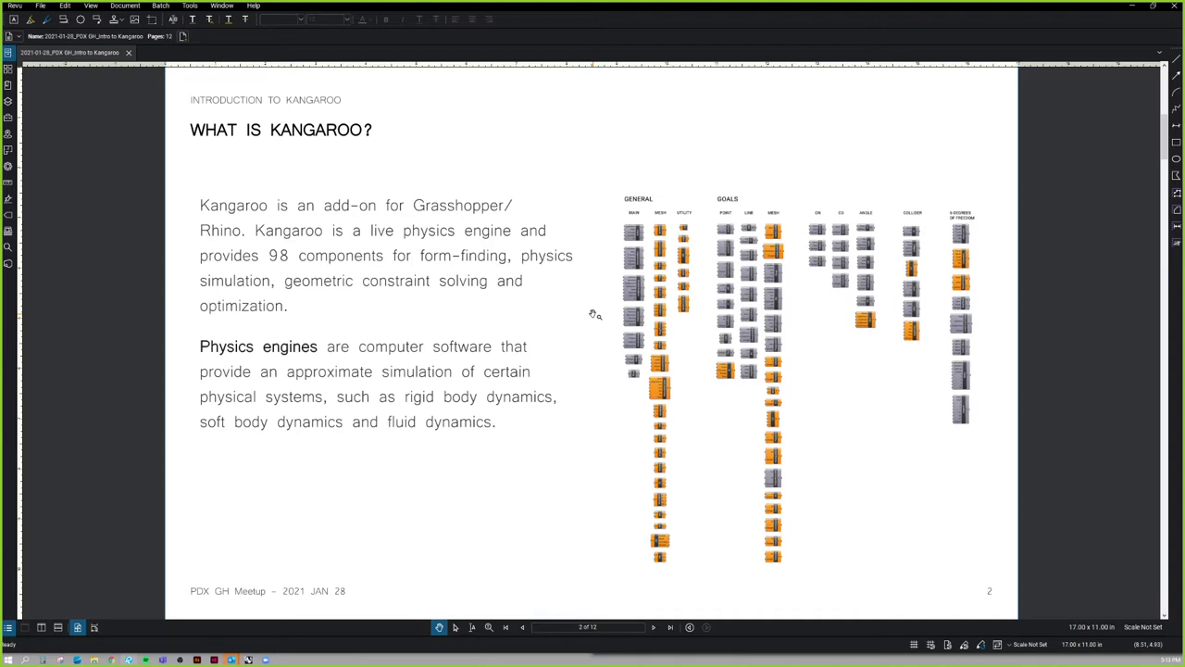
pyautogui.press('Right')
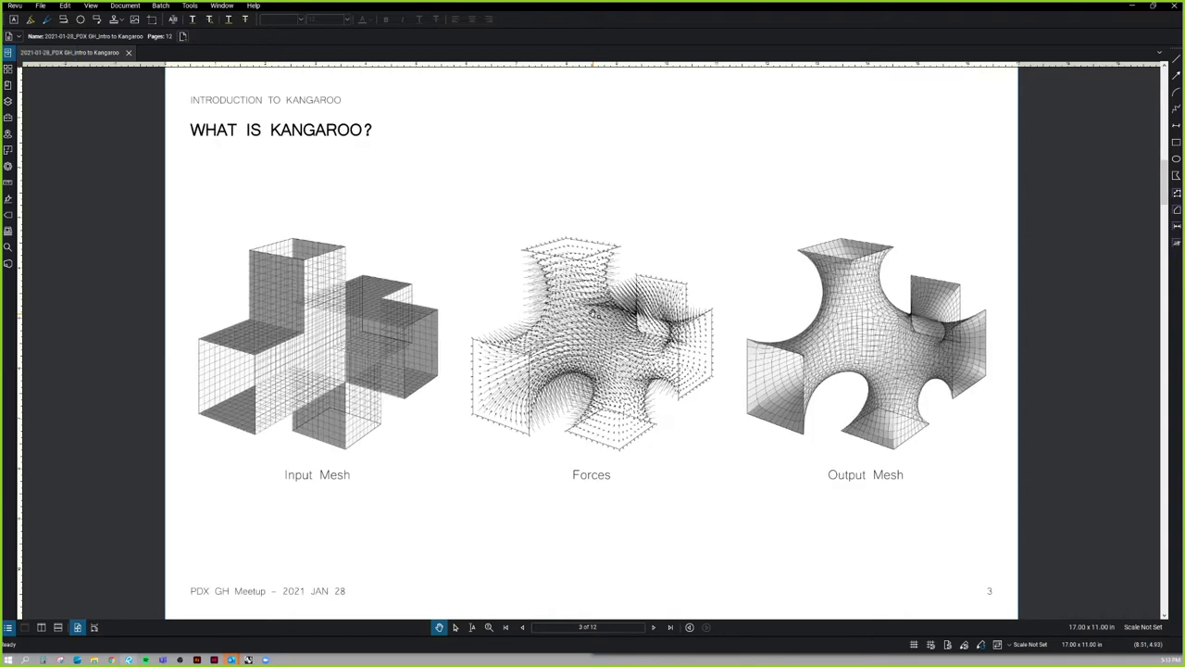
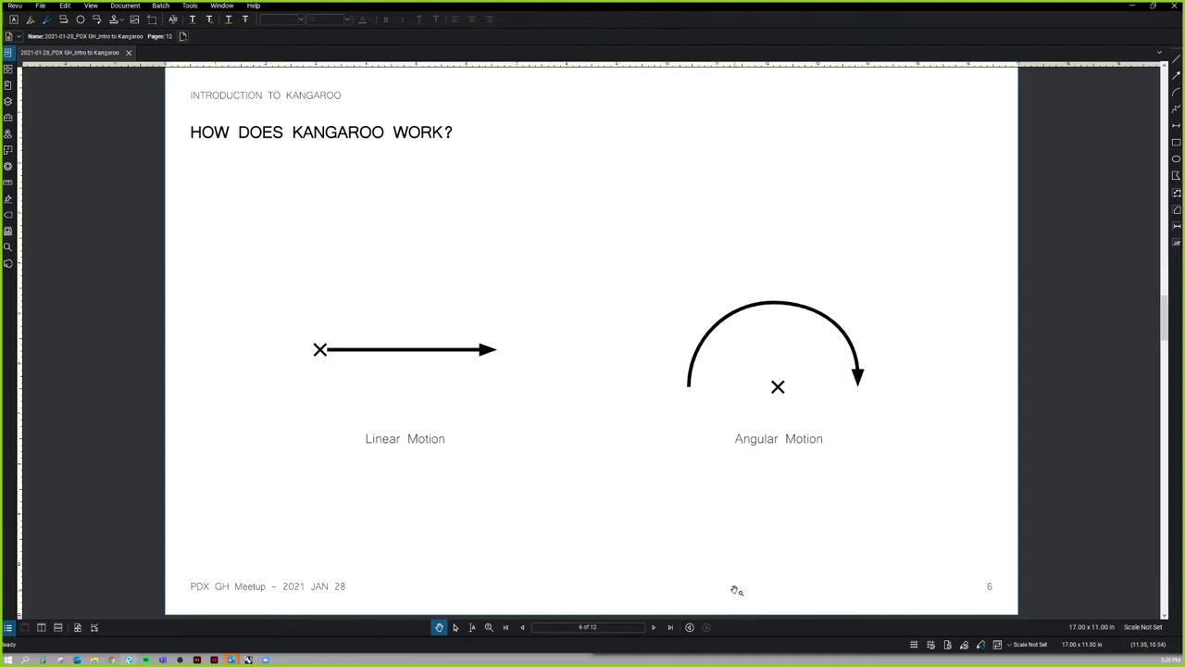
# Go through the slides on how Kangaroo works, who created it and the presenter's background, ending on page 12.
pyautogui.scroll(-1, 739, 585)
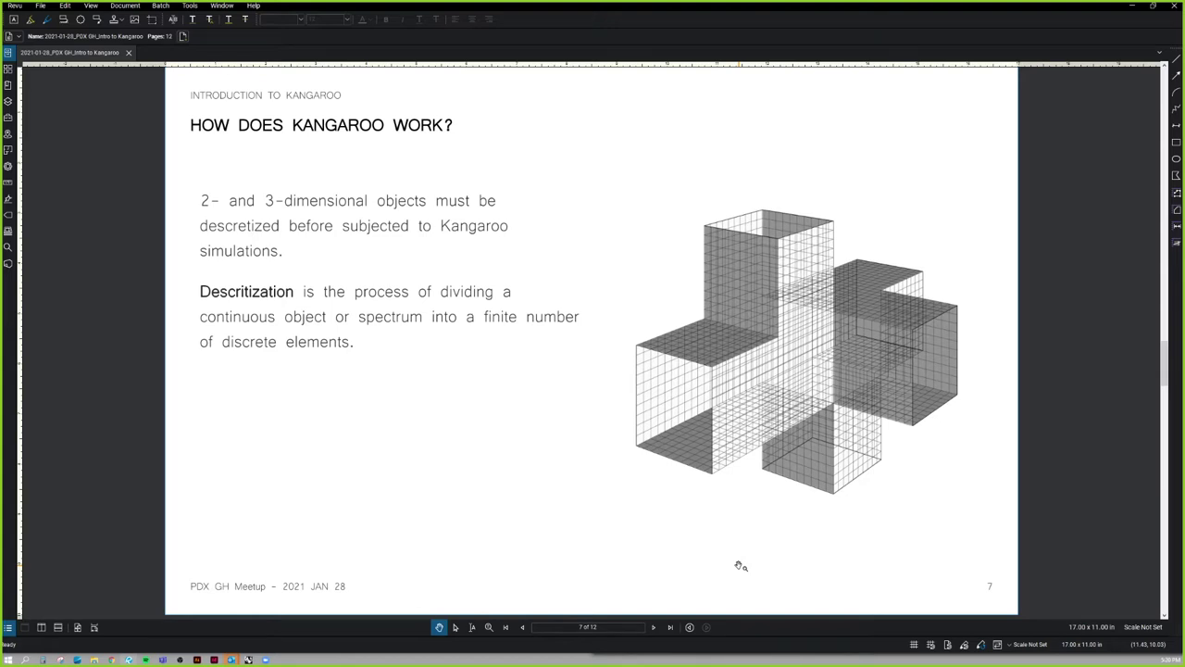
pyautogui.scroll(-1, 741, 566)
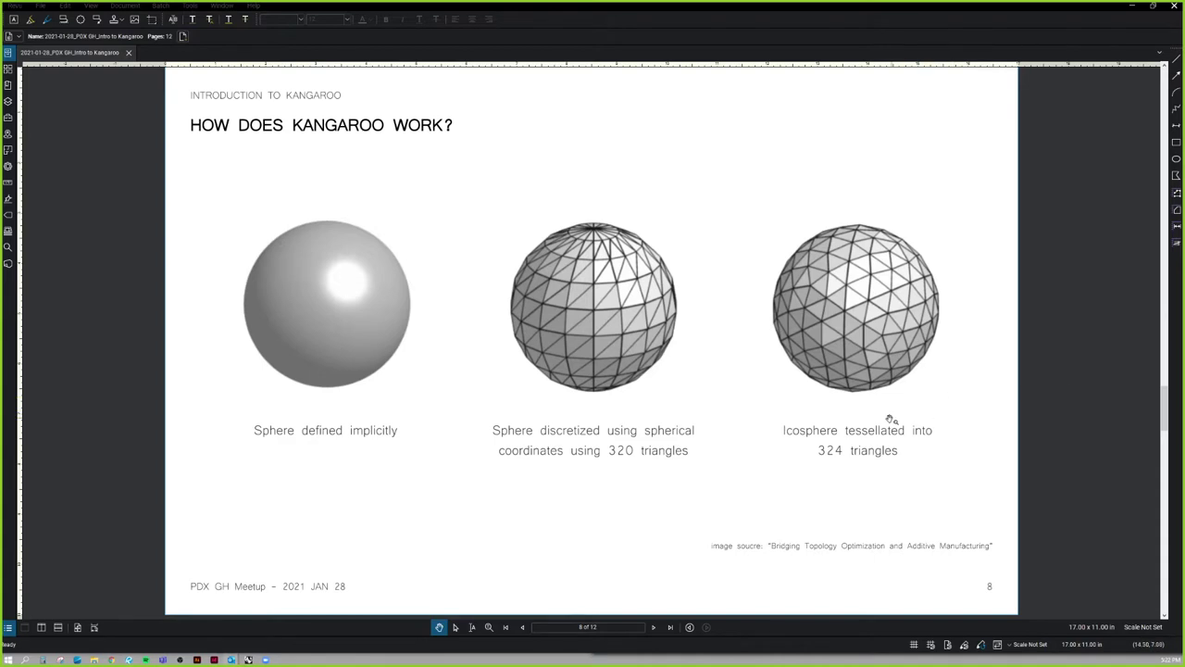
pyautogui.press('pagedown')
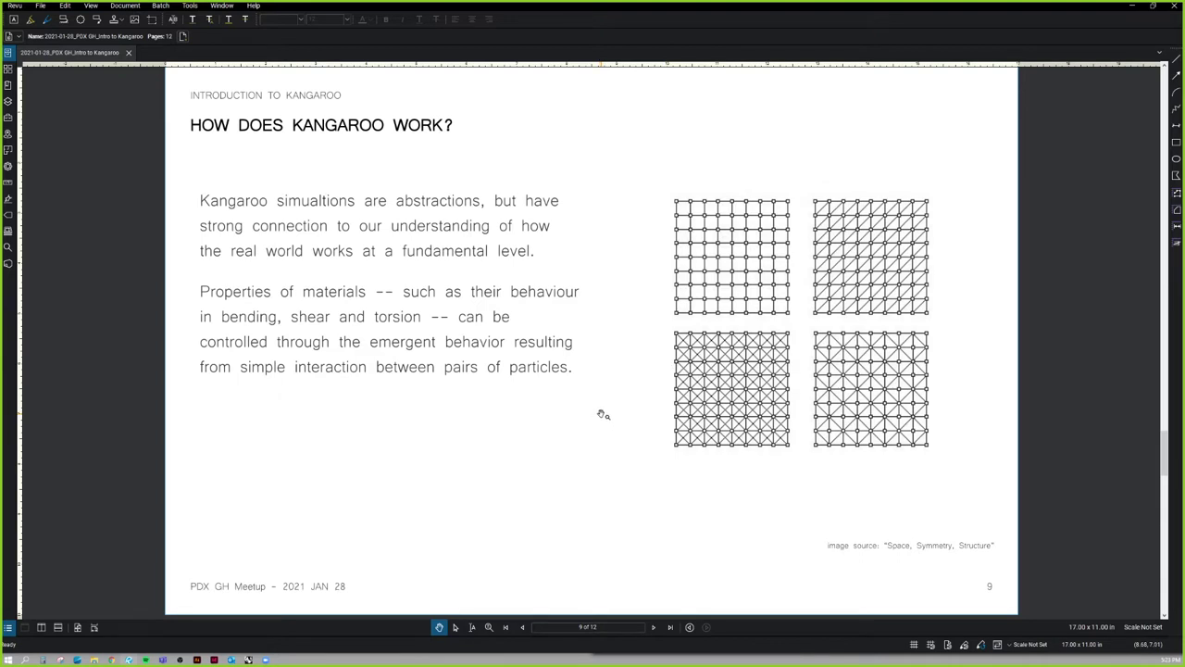
pyautogui.press('pagedown')
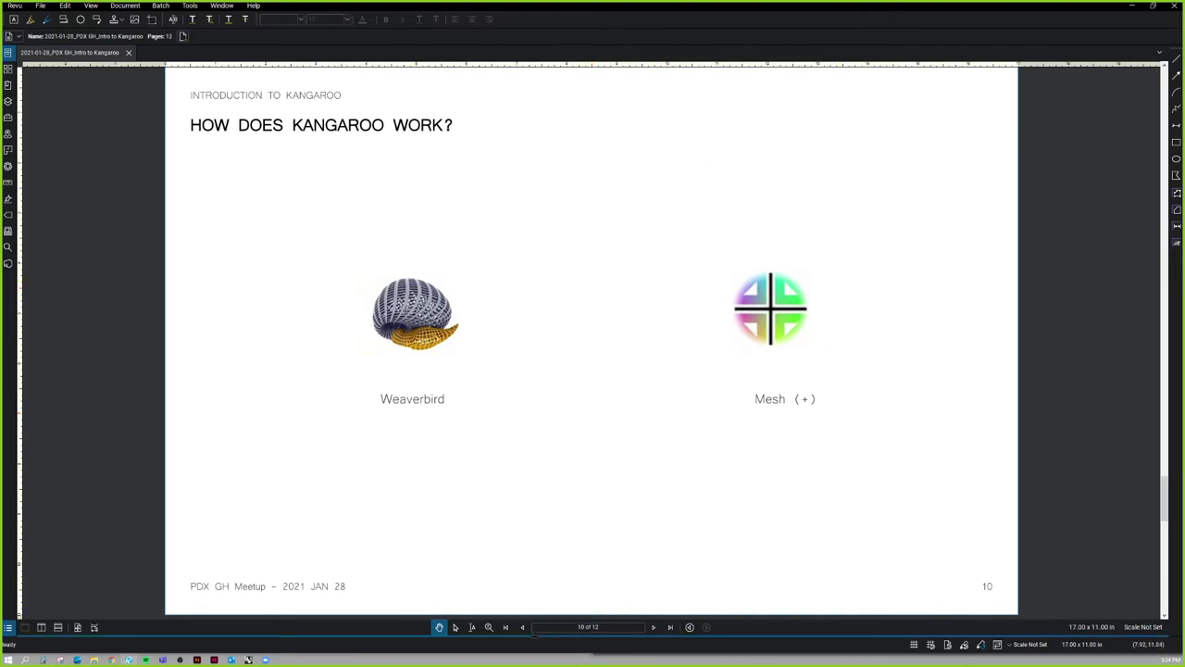
pyautogui.click(653, 627)
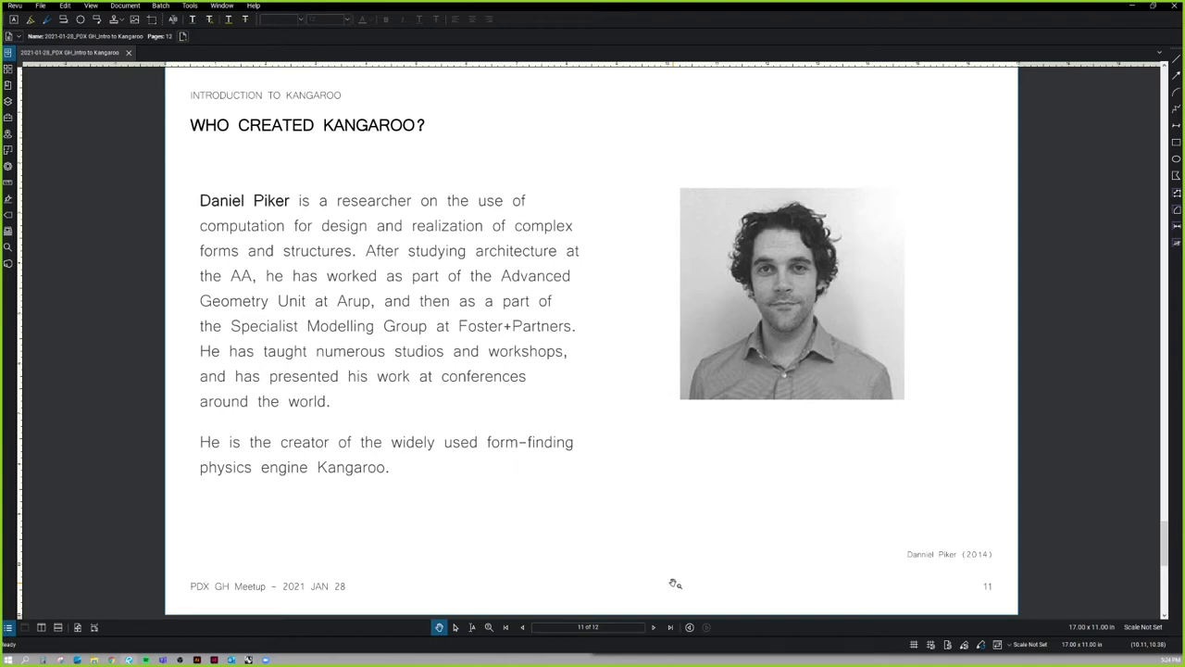
pyautogui.scroll(-2, 675, 583)
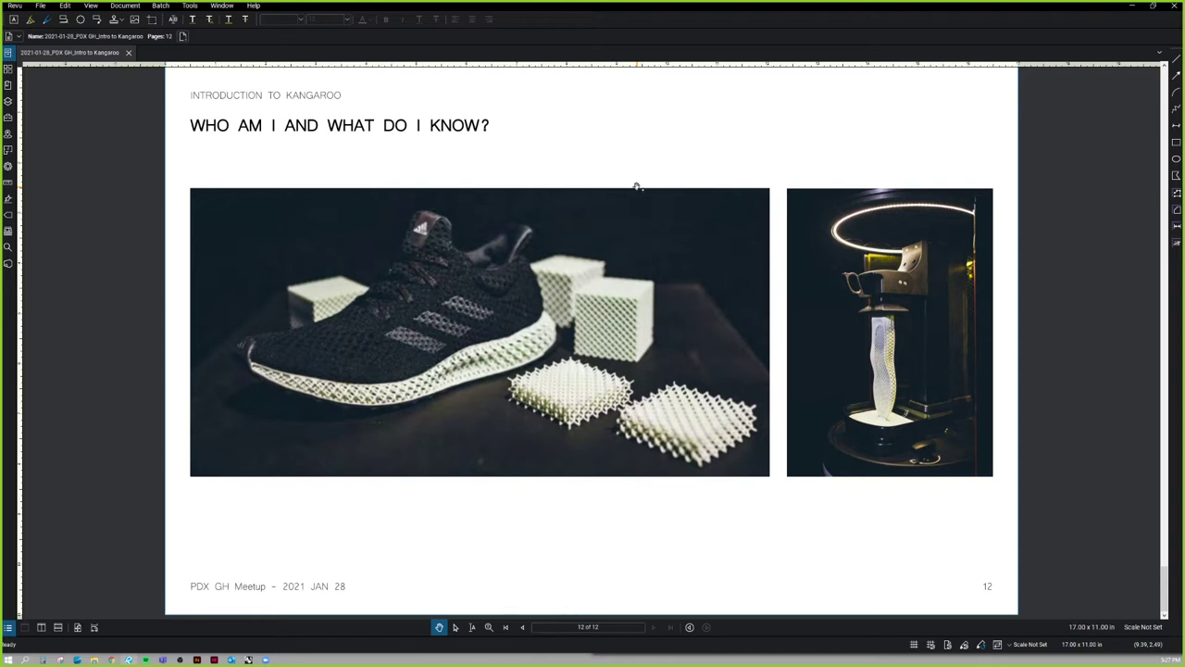
pyautogui.scroll(1, 636, 187)
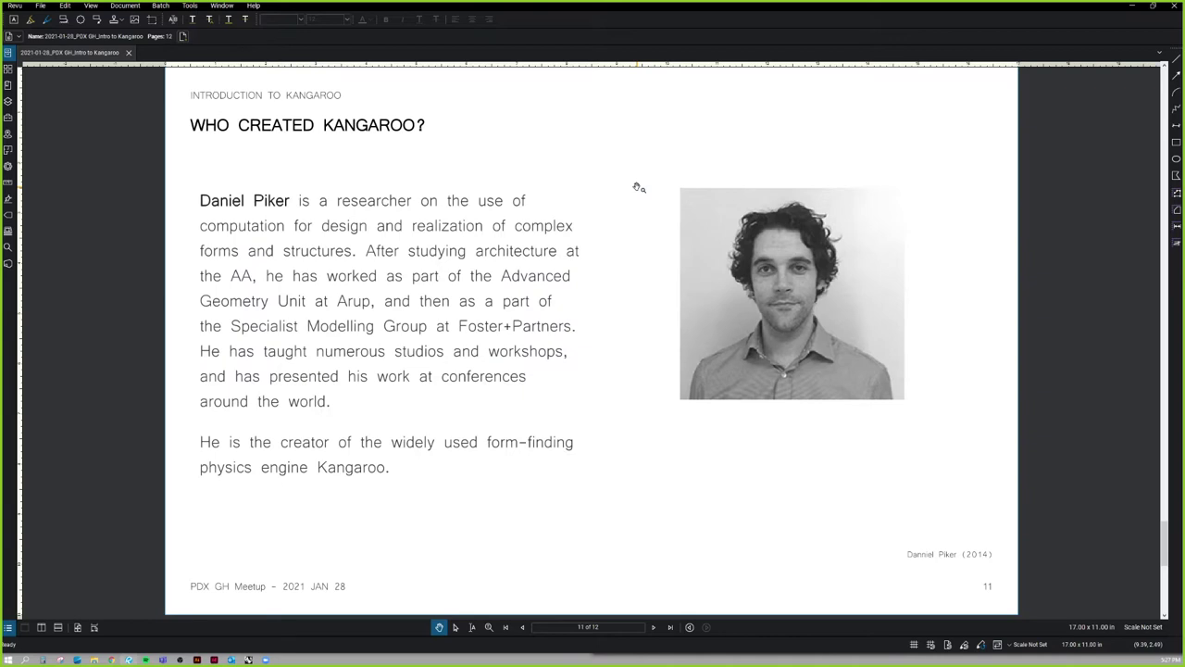
pyautogui.scroll(-1, 638, 187)
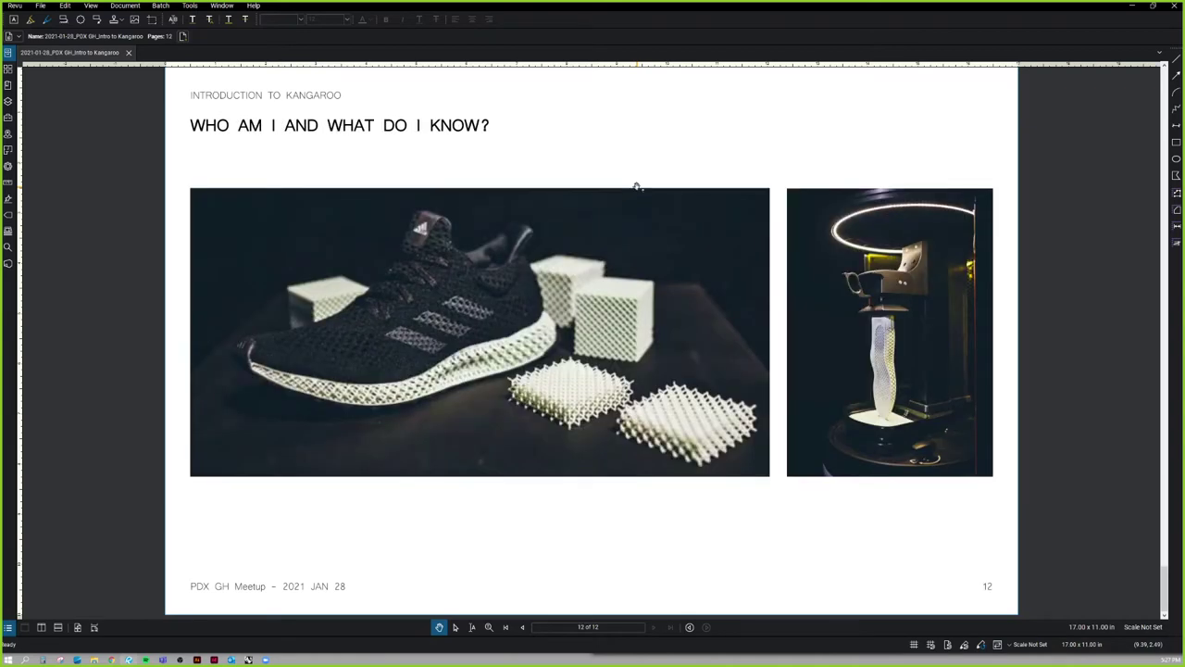
# Minimize the presentation PDF and the InDesign layout, and switch to the empty Grasshopper window.
pyautogui.click(240, 660)
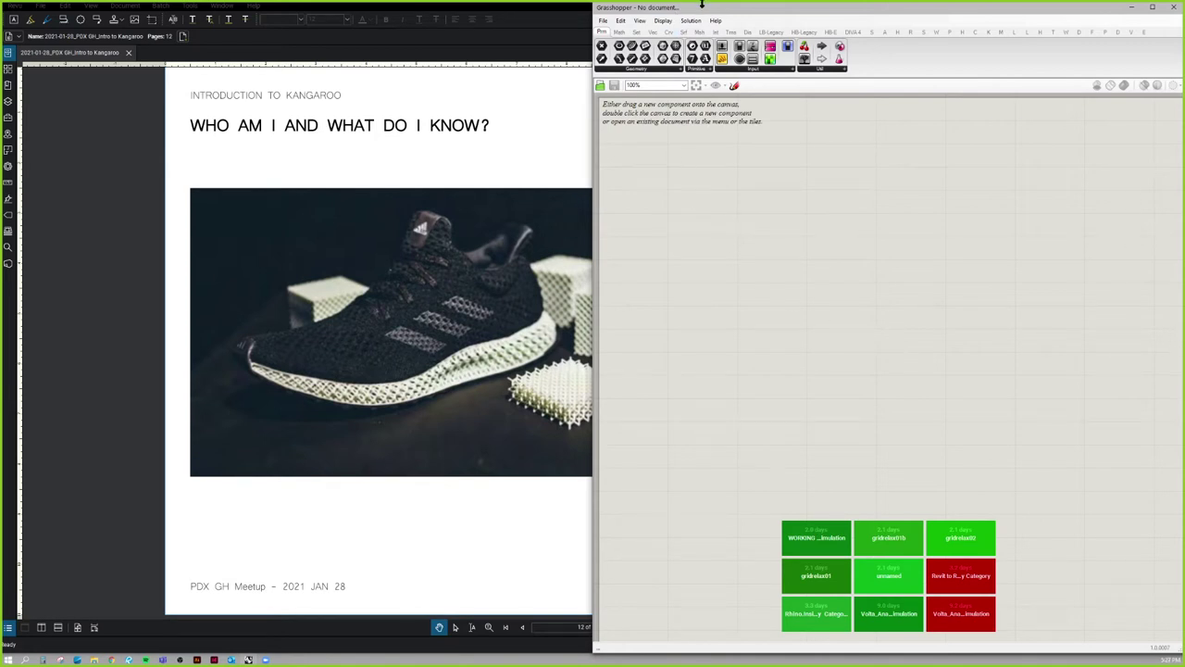
pyautogui.click(249, 659)
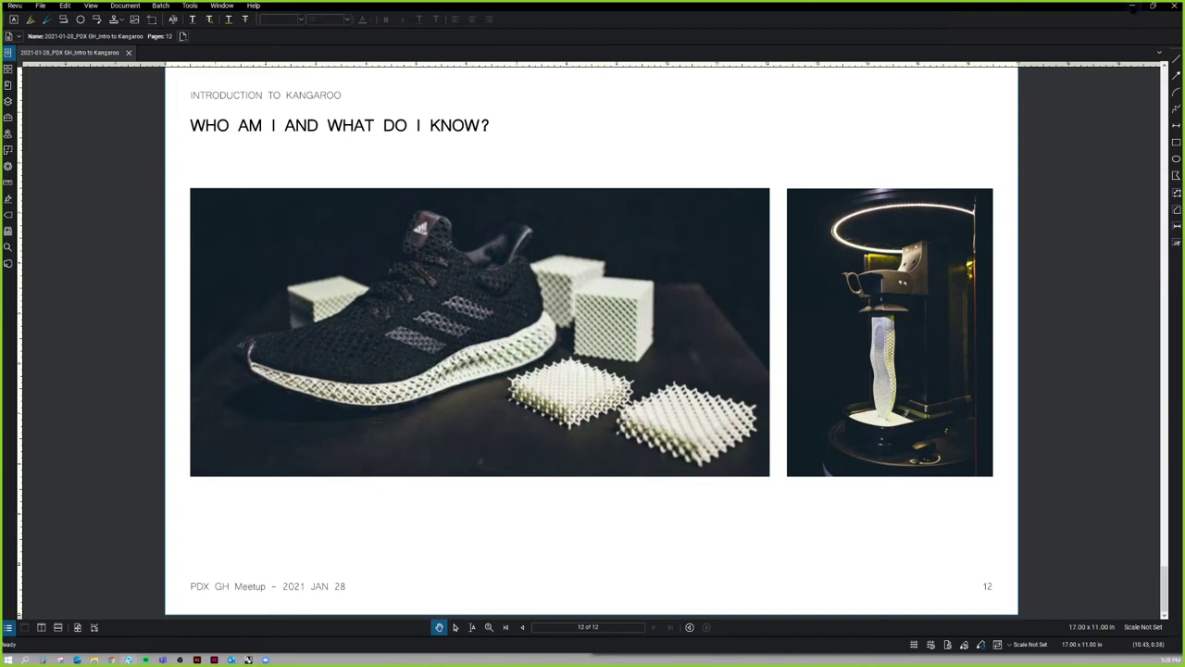
pyautogui.click(1133, 6)
pyautogui.click(482, 6)
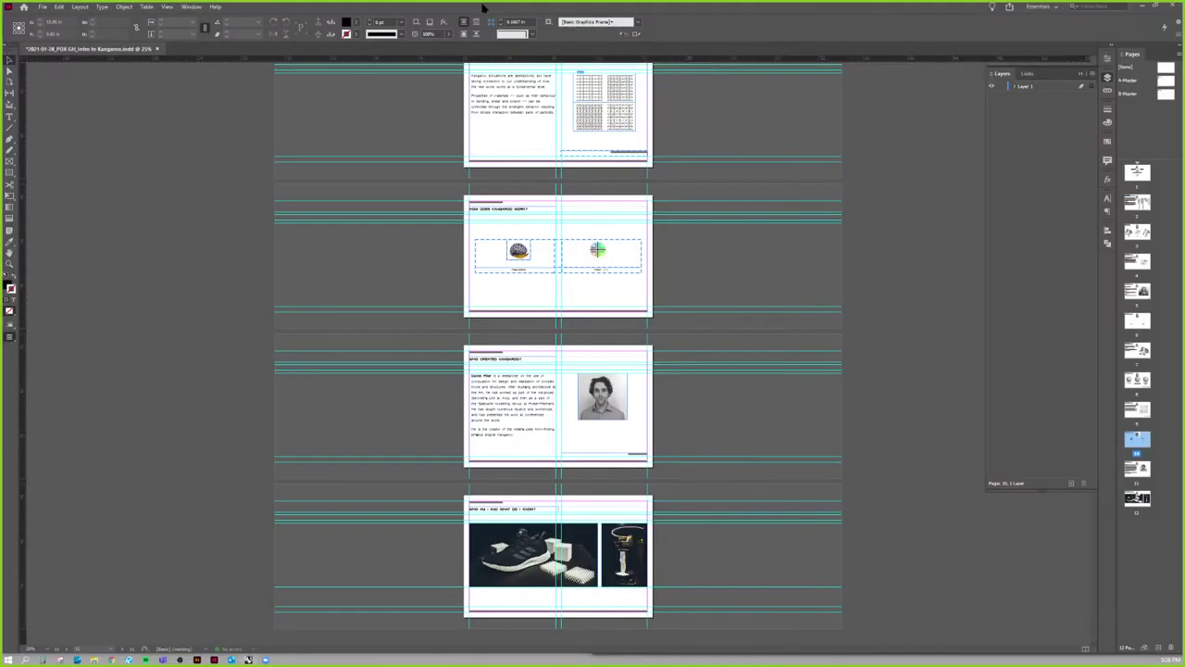
pyautogui.click(1141, 8)
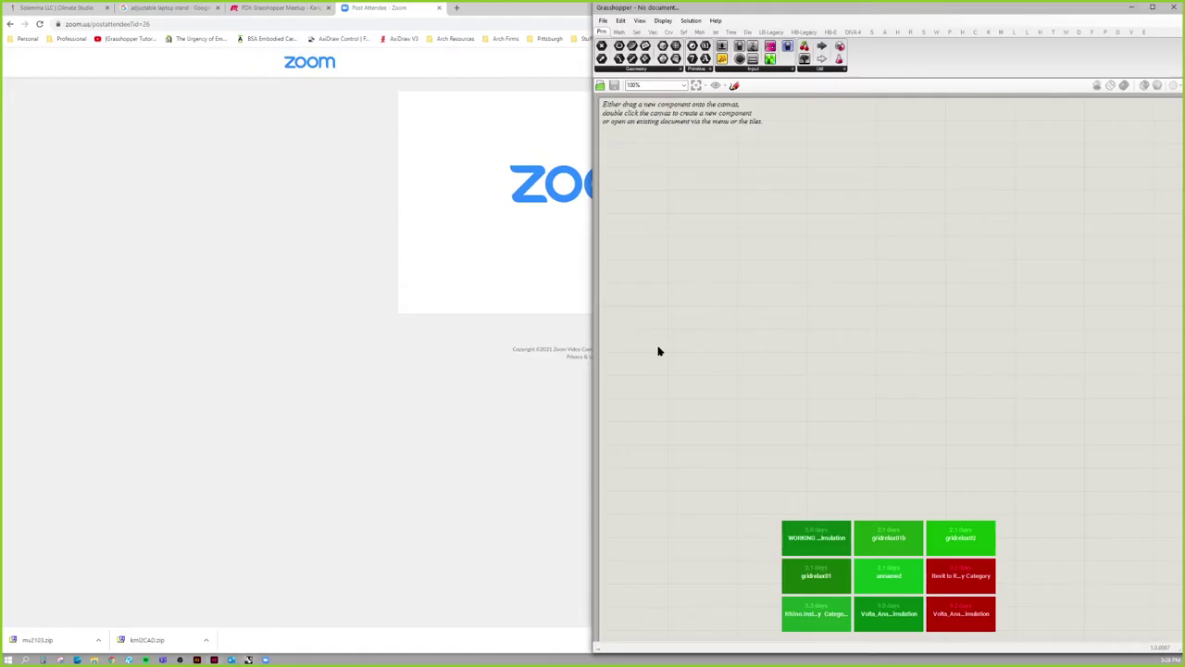
# Place Grasshopper beside the Rhino window, and narrow Rhino's layer list and its Name column to enlarge the viewports.
pyautogui.moveTo(875, 10); pyautogui.dragTo(405, 106)
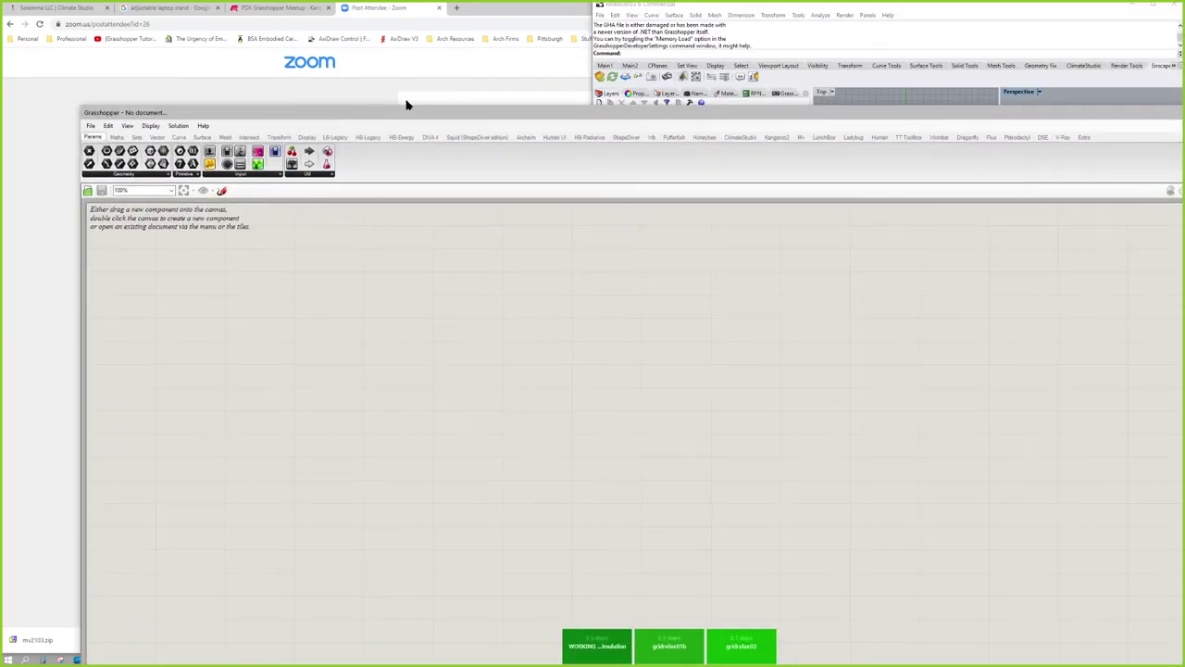
pyautogui.press('super+Left')
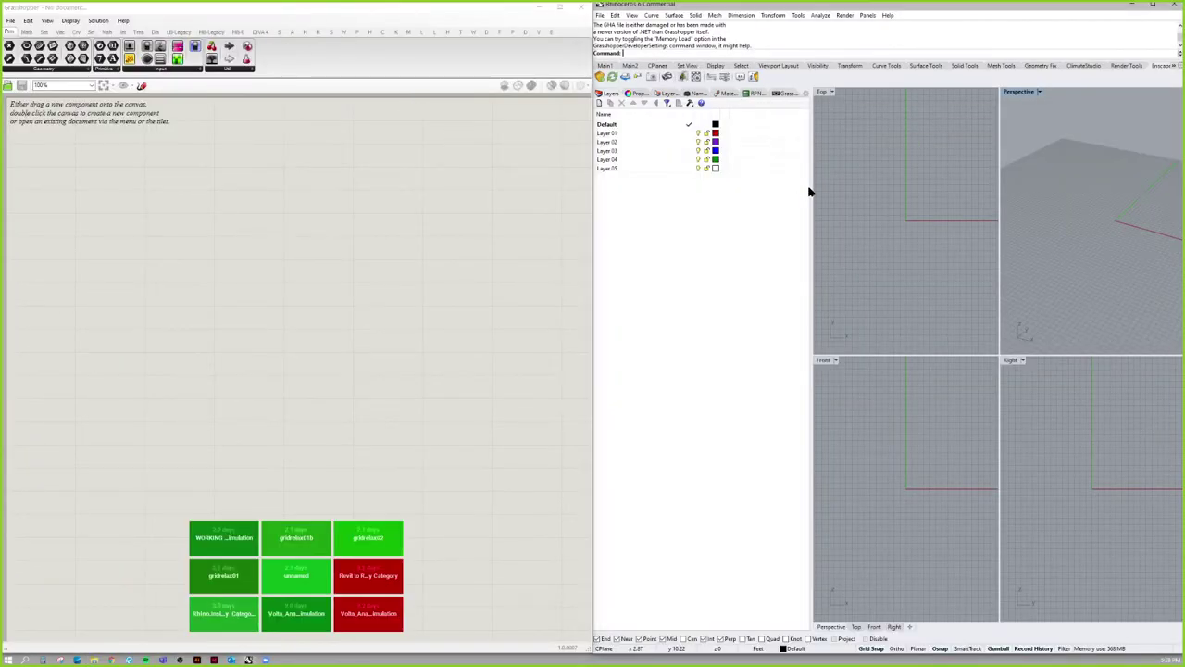
pyautogui.moveTo(810, 190); pyautogui.dragTo(675, 198)
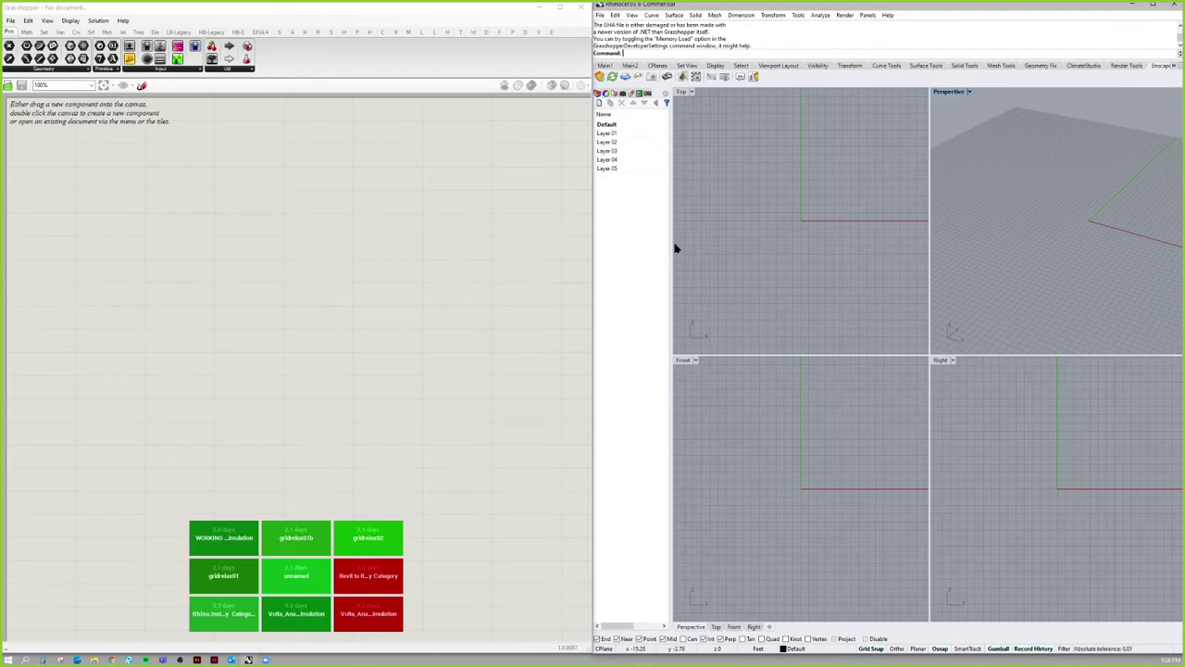
pyautogui.moveTo(672, 244); pyautogui.dragTo(749, 244)
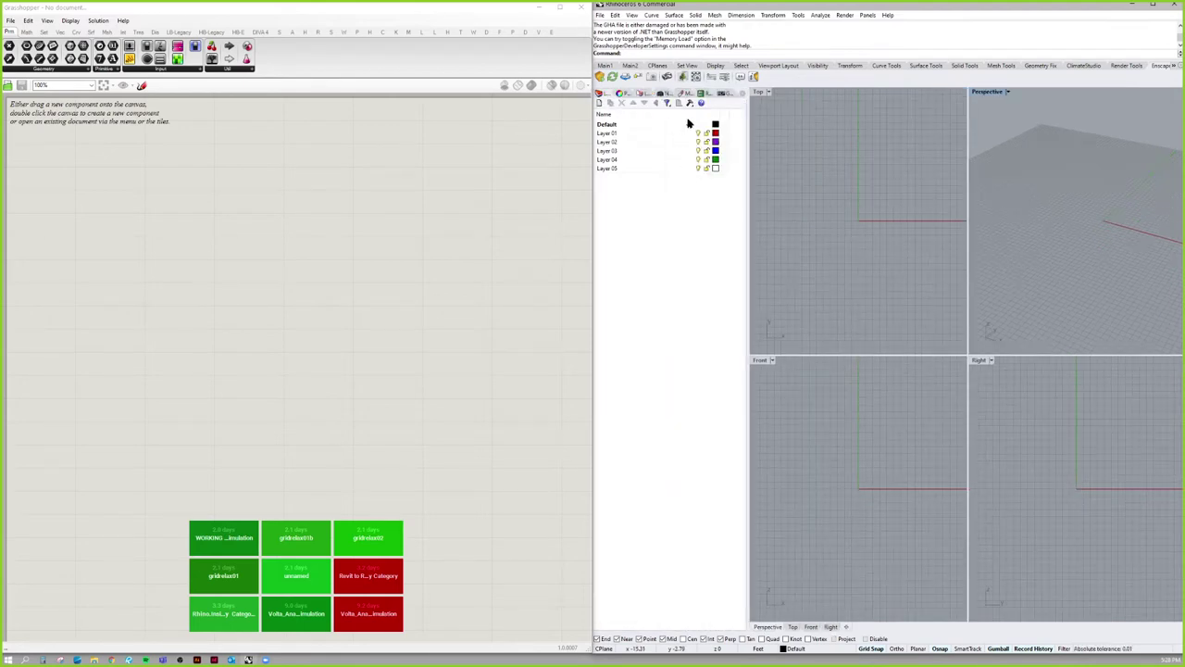
pyautogui.moveTo(683, 113); pyautogui.dragTo(629, 113)
pyautogui.moveTo(749, 163); pyautogui.dragTo(686, 164)
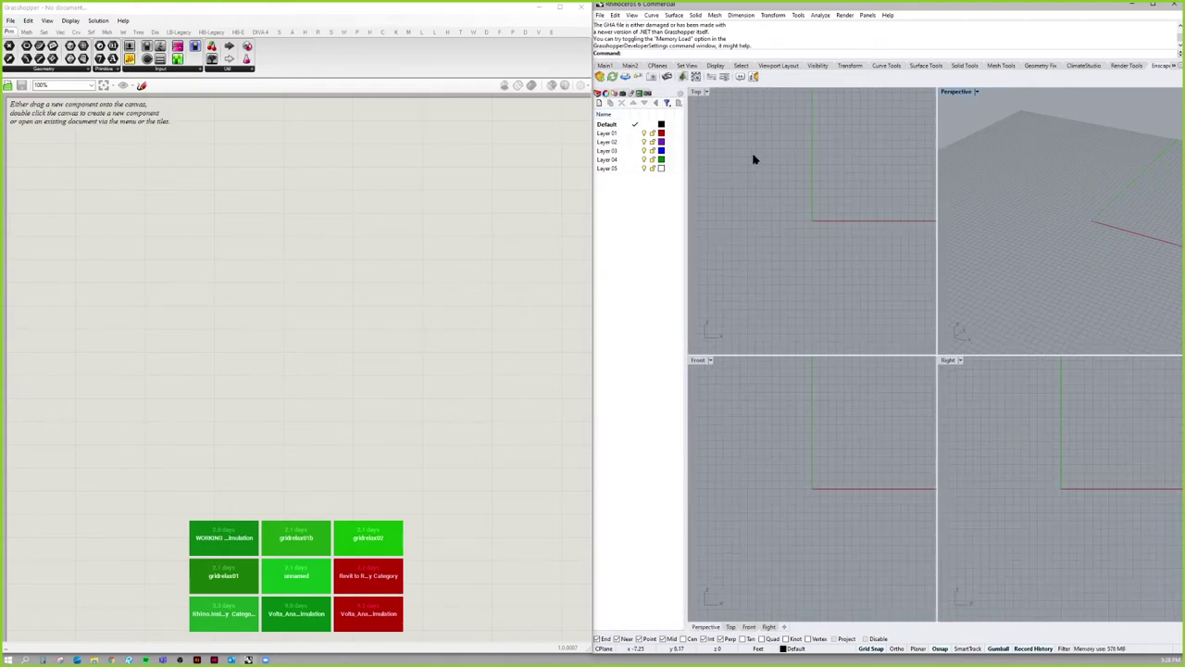
# Move Grasshopper off the left half of the screen and fit the Rhino window there instead.
pyautogui.click(433, 263)
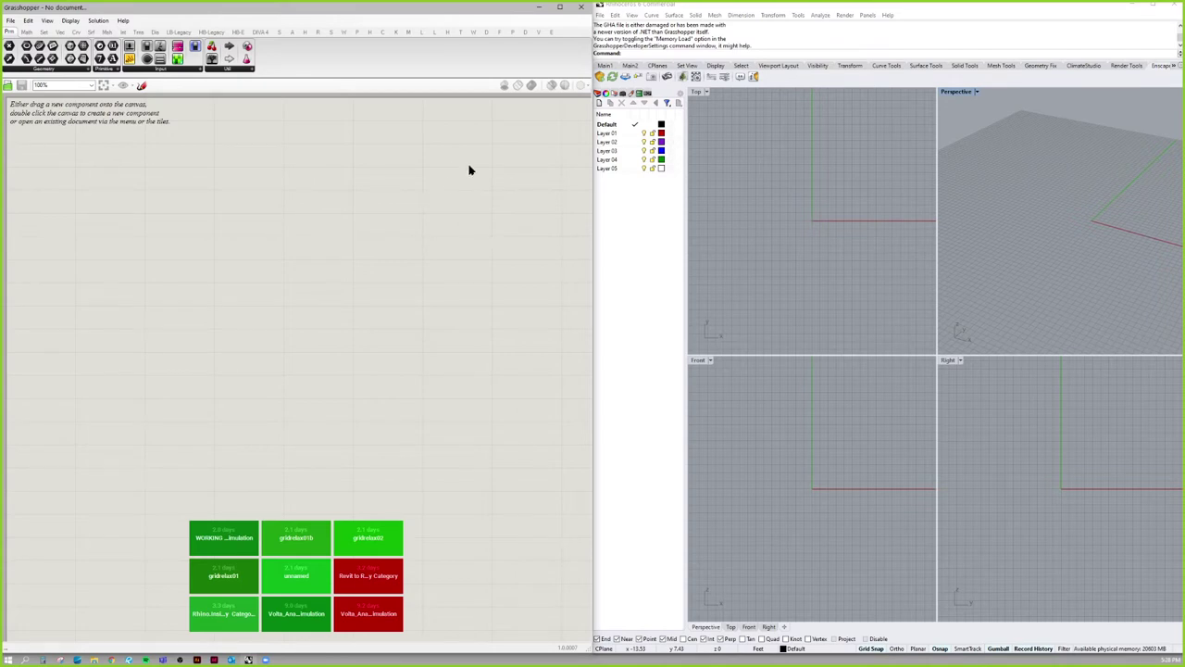
pyautogui.press('super+Right')
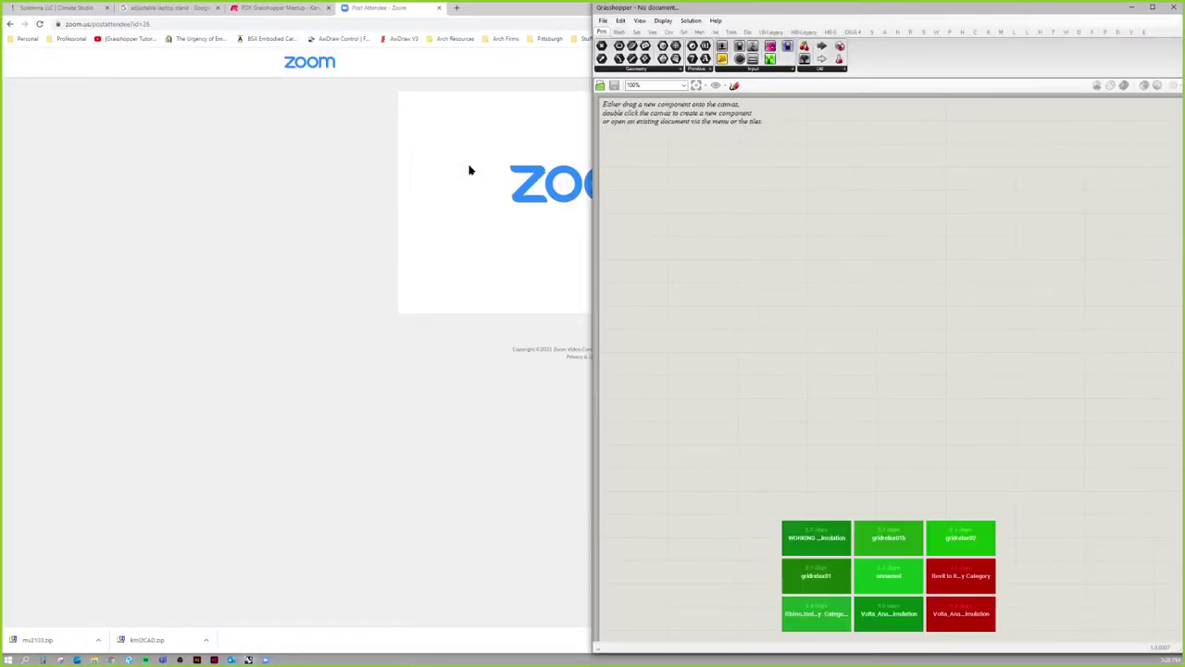
pyautogui.moveTo(682, 14); pyautogui.dragTo(713, 93)
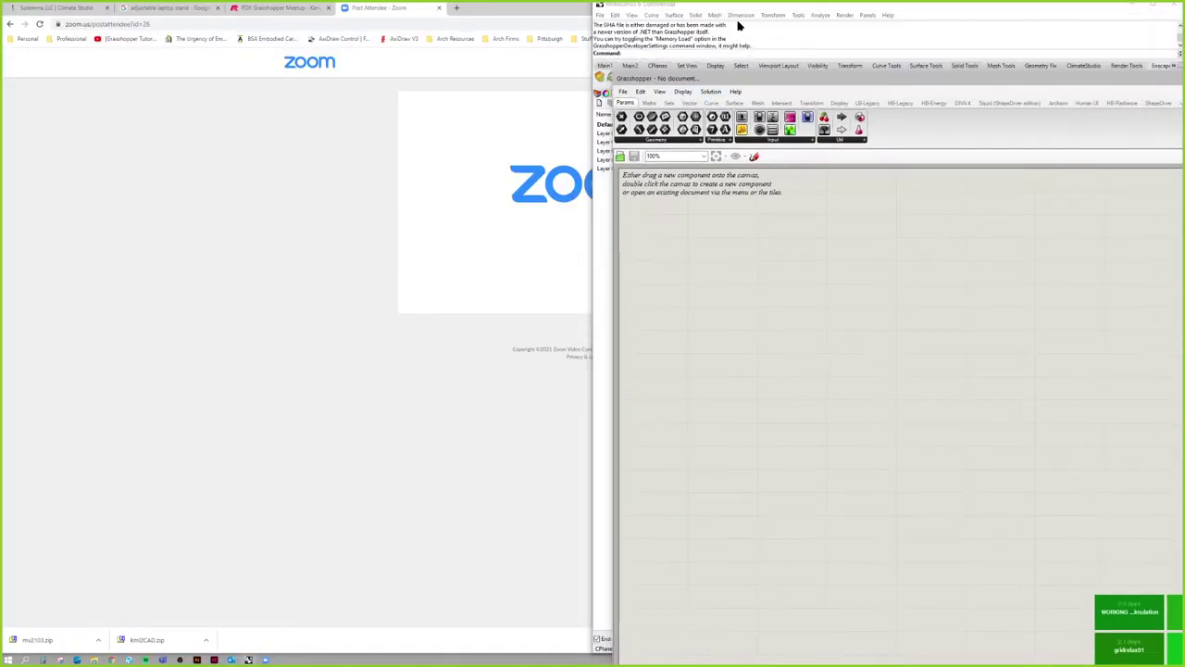
pyautogui.click(748, 11)
pyautogui.press('super+Left')
pyautogui.press('super+Left')
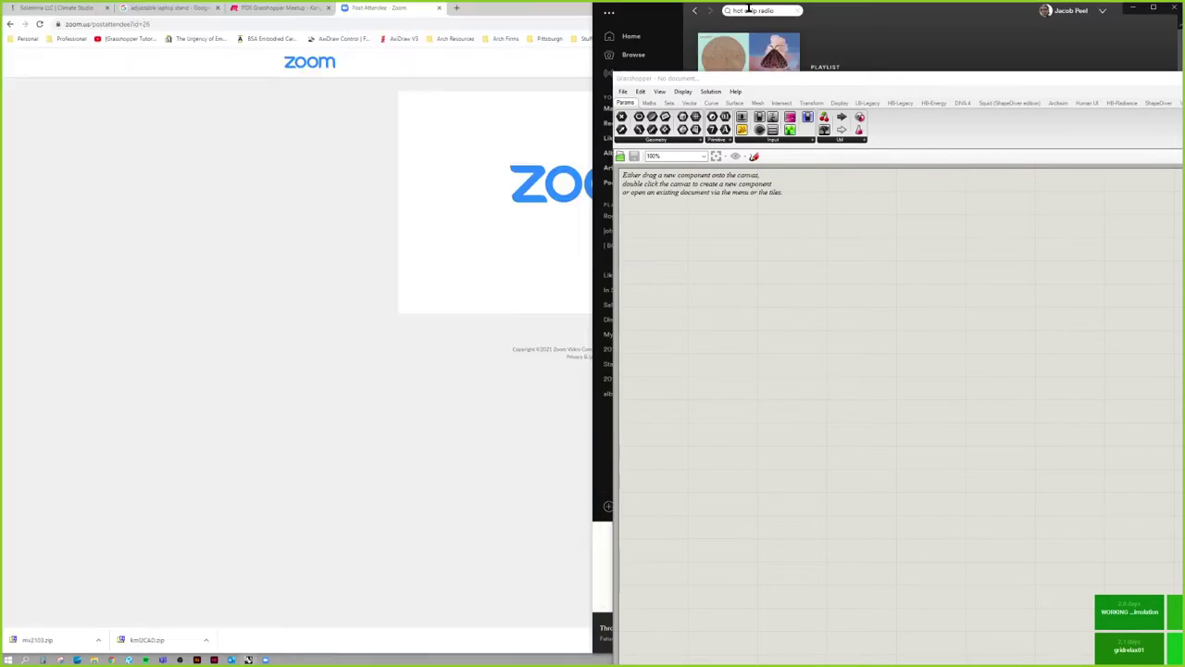
pyautogui.press('super+Right')
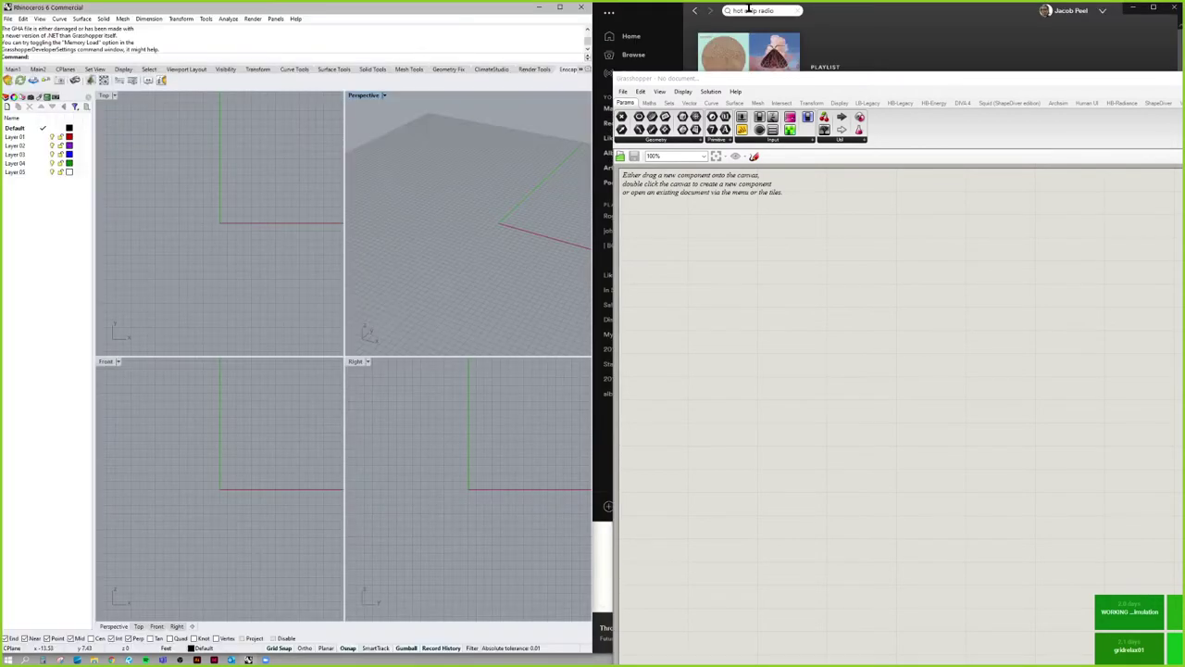
# Fit Grasshopper to the right half of the screen beside Rhino, in front of the Spotify window.
pyautogui.click(830, 84)
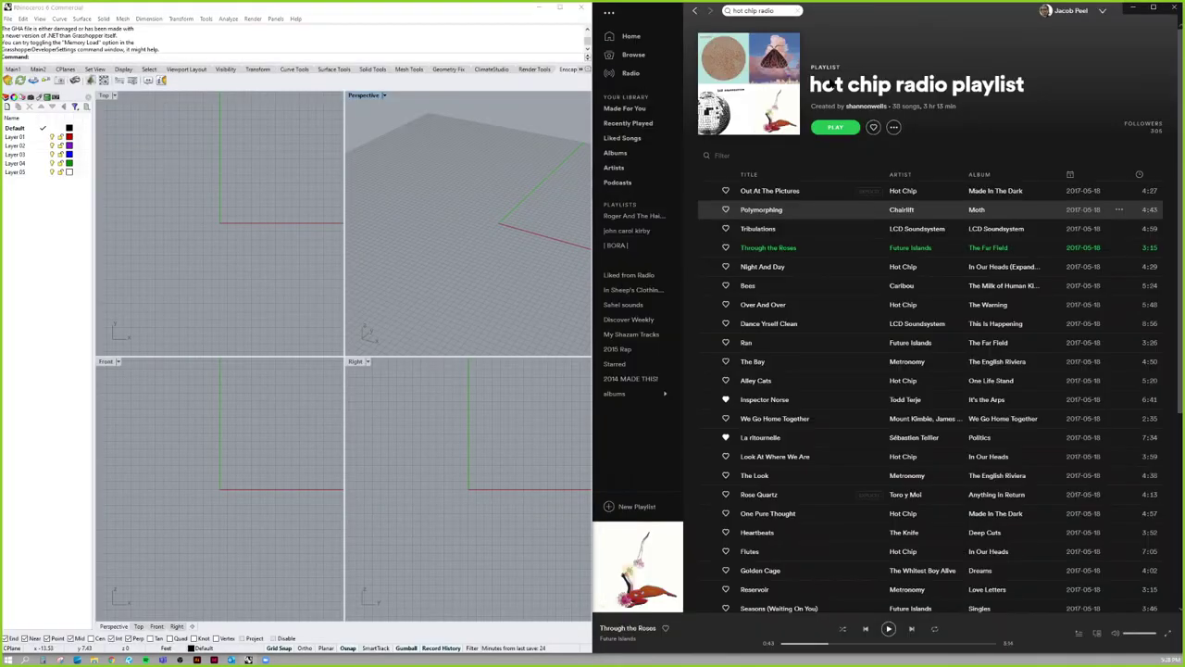
pyautogui.hotkey('alt', 'Tab')
pyautogui.hotkey('alt', 'Tab')
pyautogui.hotkey('alt', 'Tab')
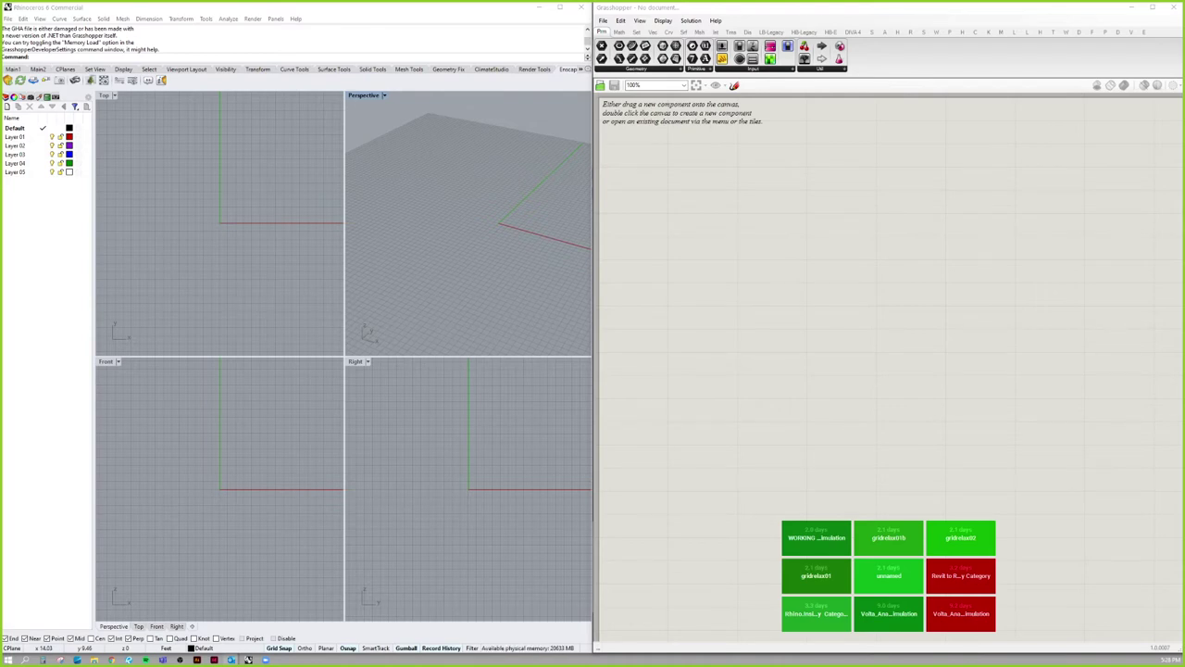
pyautogui.click(603, 3)
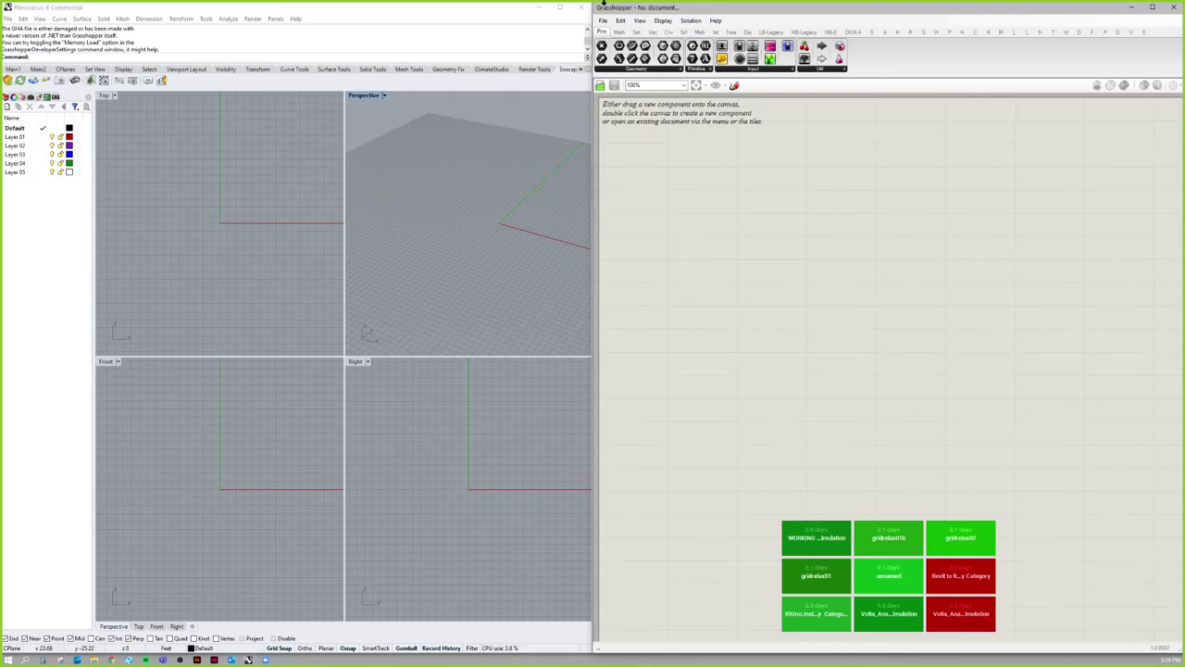
# Browse for a Grasshopper definition to open, going to Dropbox > Grasshopper Workshop > 2021-01-28_PDX GH_Kangaroo 2.
pyautogui.click(603, 21)
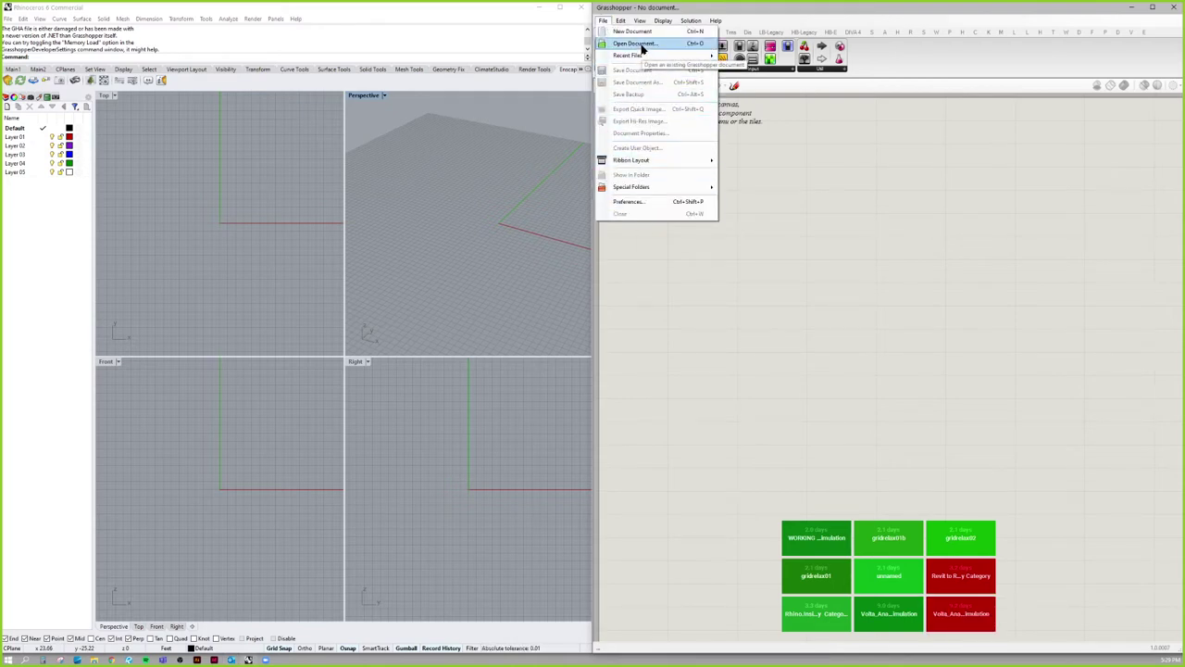
pyautogui.moveTo(627, 56)
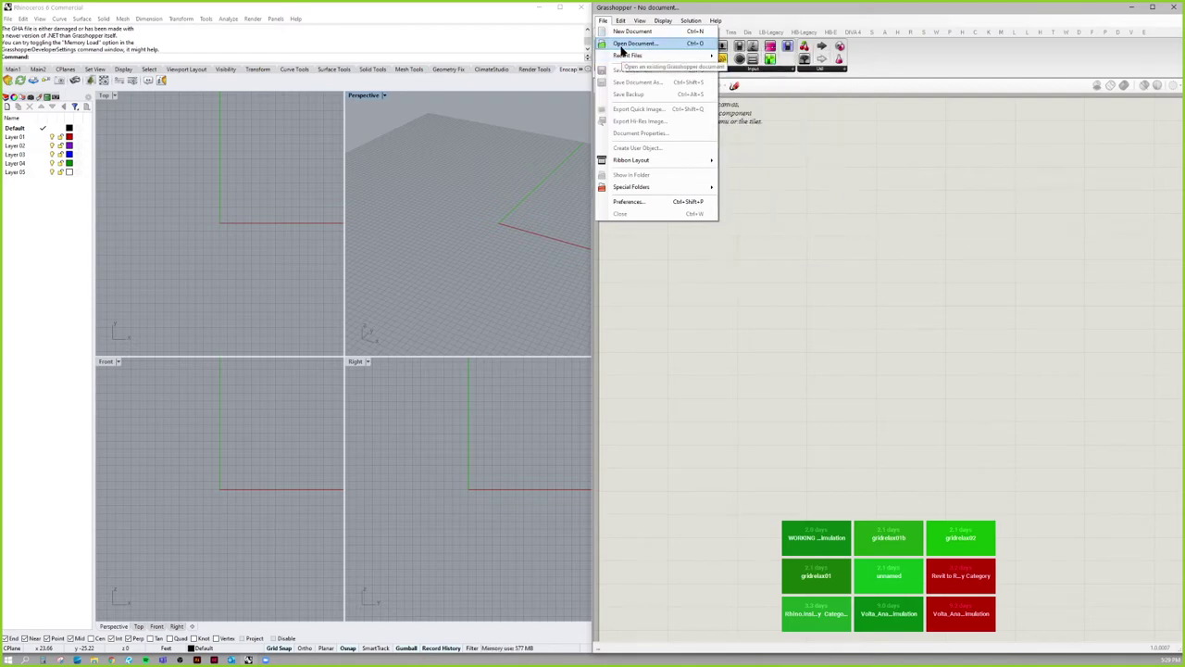
pyautogui.click(768, 182)
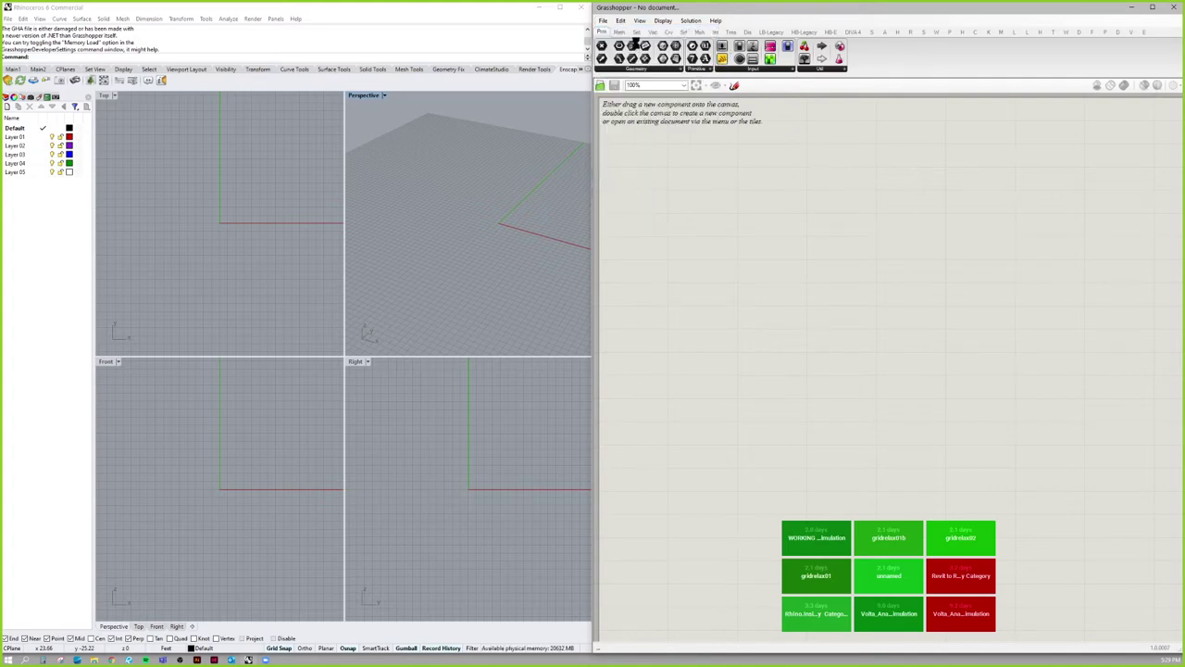
pyautogui.hotkey('ctrl', 'o')
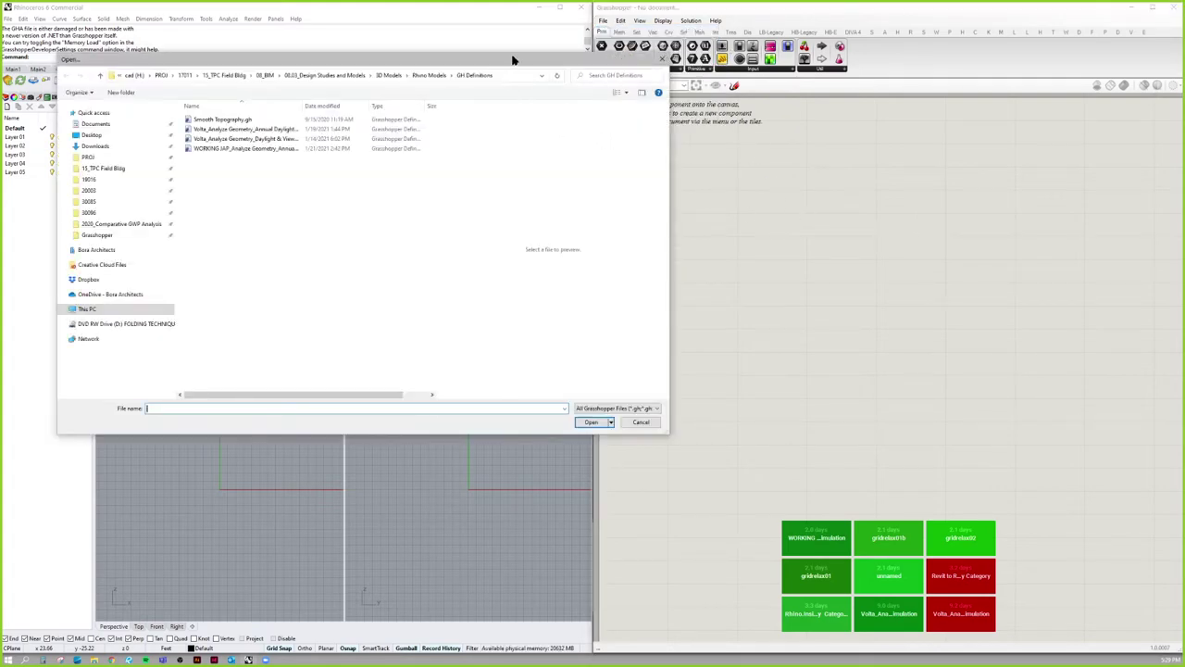
pyautogui.moveTo(515, 60); pyautogui.dragTo(611, 95)
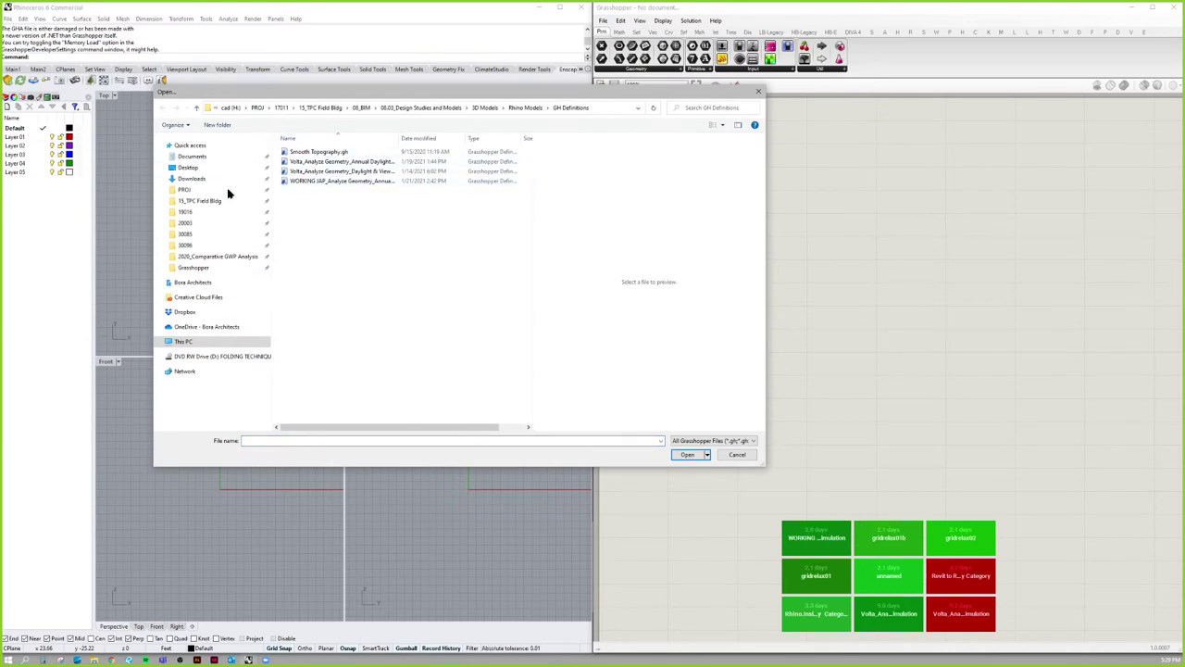
pyautogui.click(177, 312)
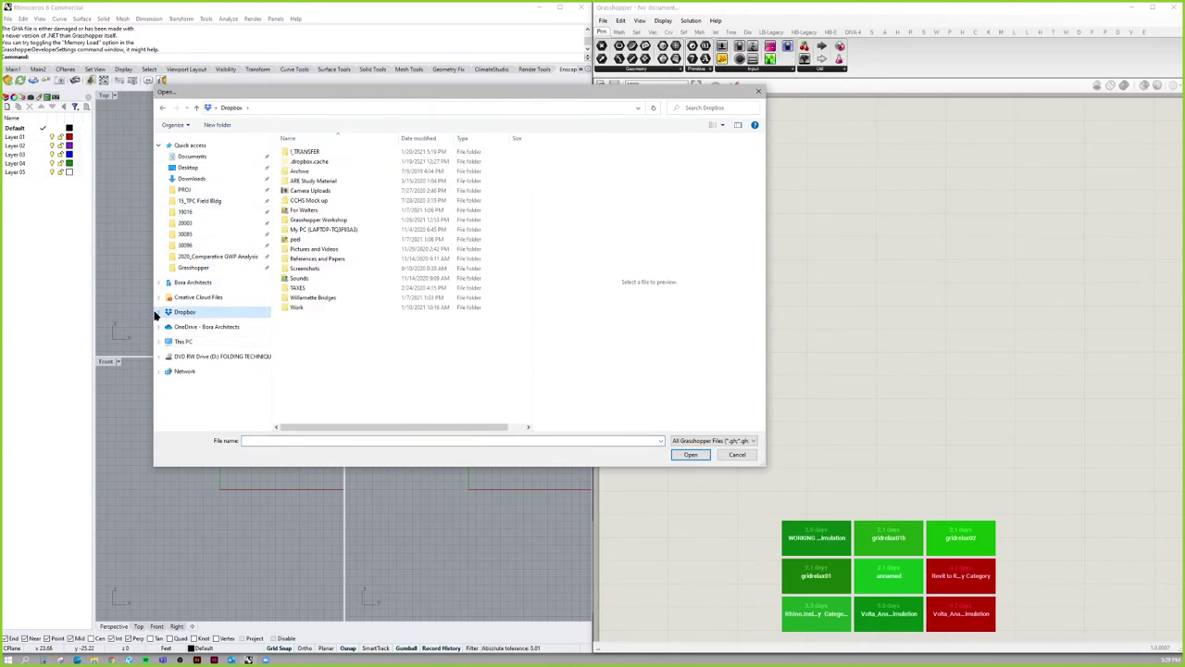
pyautogui.doubleClick(324, 219)
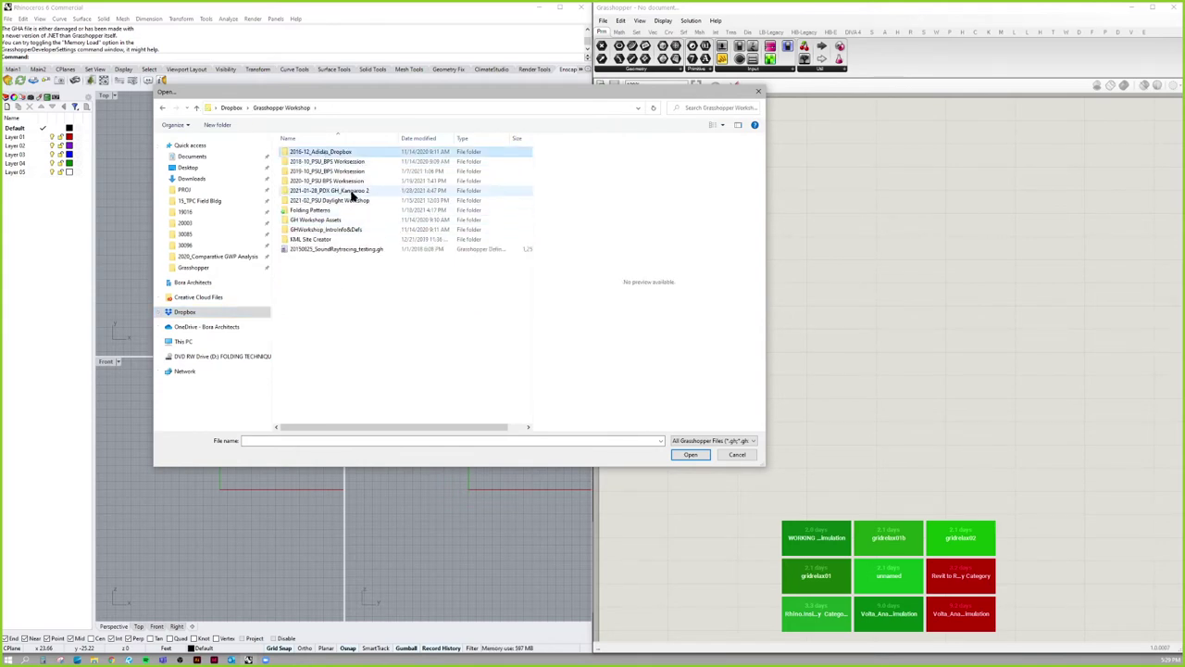
pyautogui.doubleClick(352, 191)
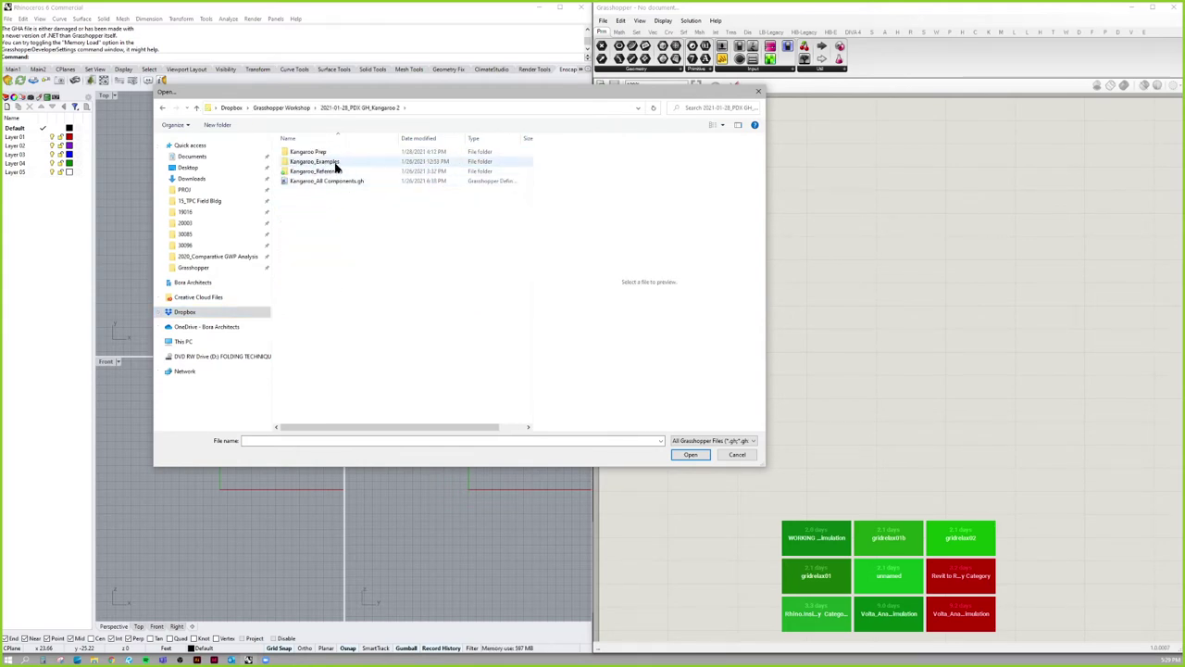
# Look into the Kangaroo_Examples folder, return to its parent folder and open Kangaroo_All Components.gh.
pyautogui.doubleClick(335, 163)
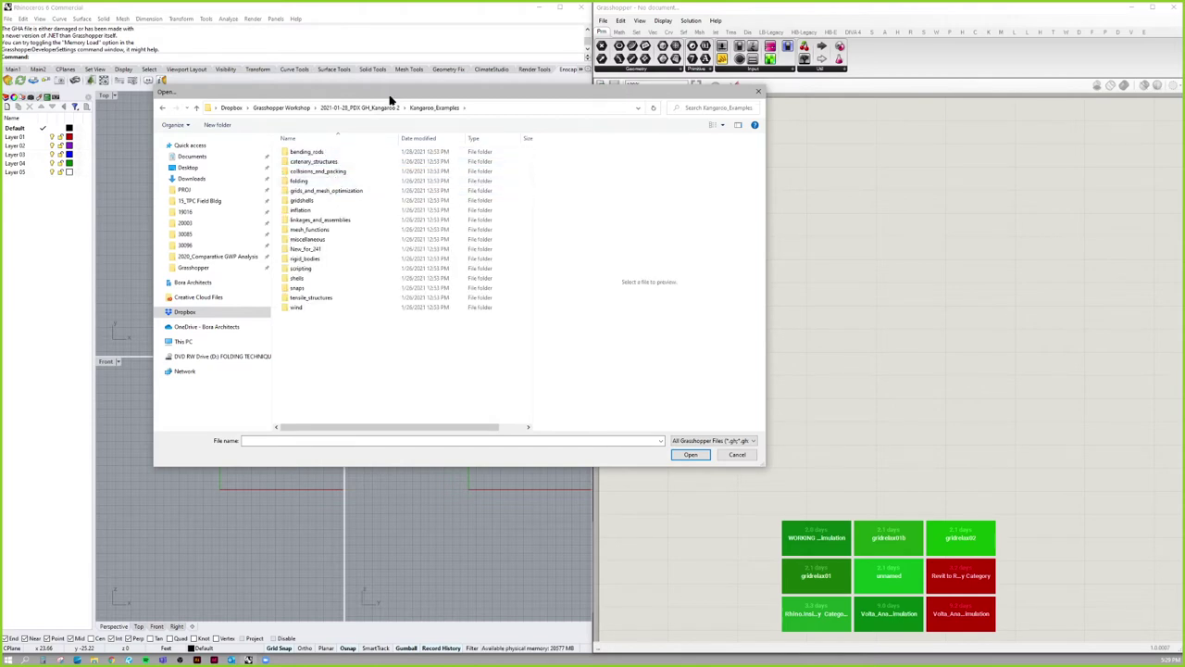
pyautogui.moveTo(413, 88); pyautogui.dragTo(413, 22)
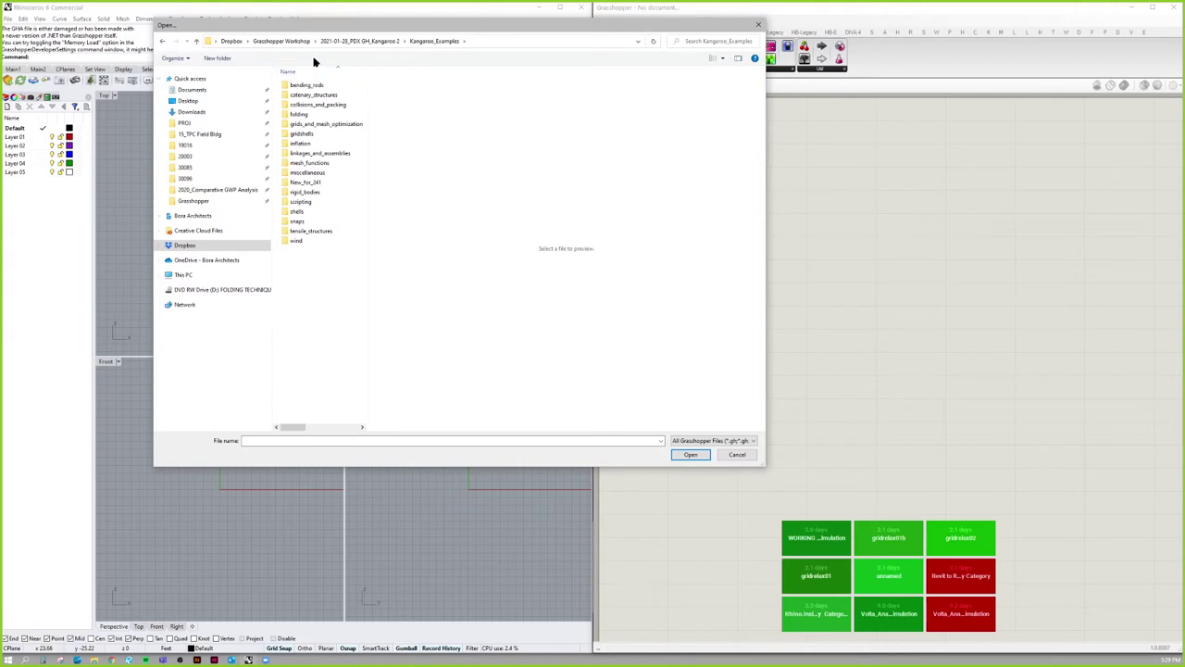
pyautogui.click(370, 43)
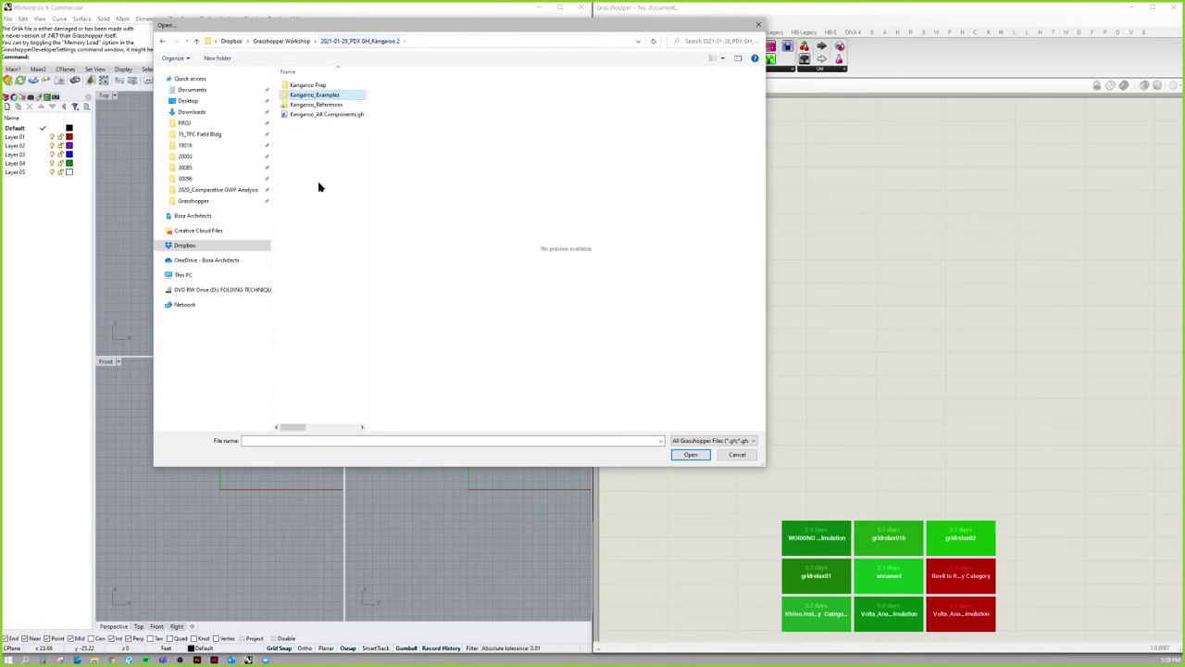
pyautogui.doubleClick(326, 114)
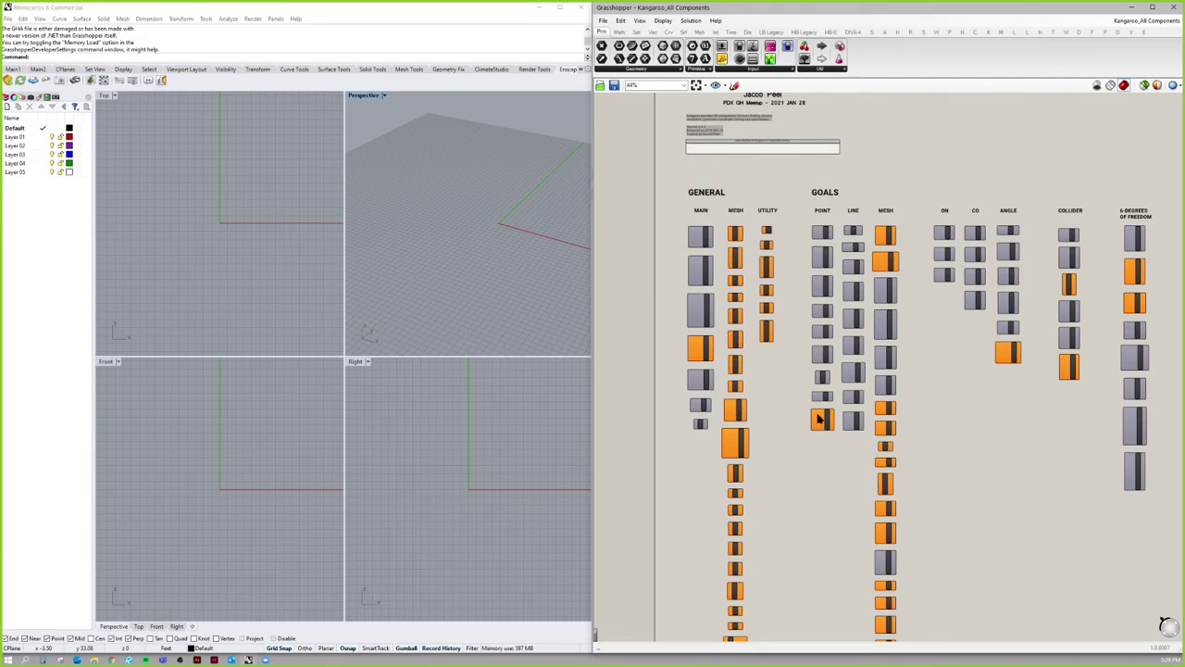
pyautogui.middleClick(882, 158)
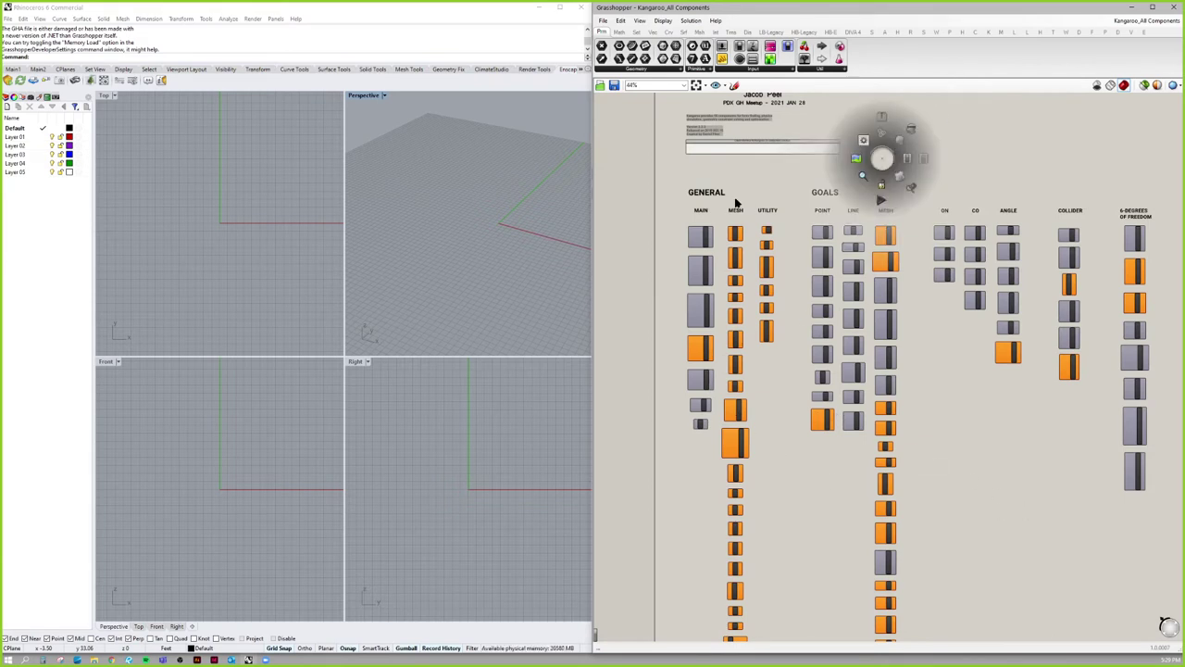
pyautogui.rightClick(765, 122)
pyautogui.click(816, 183)
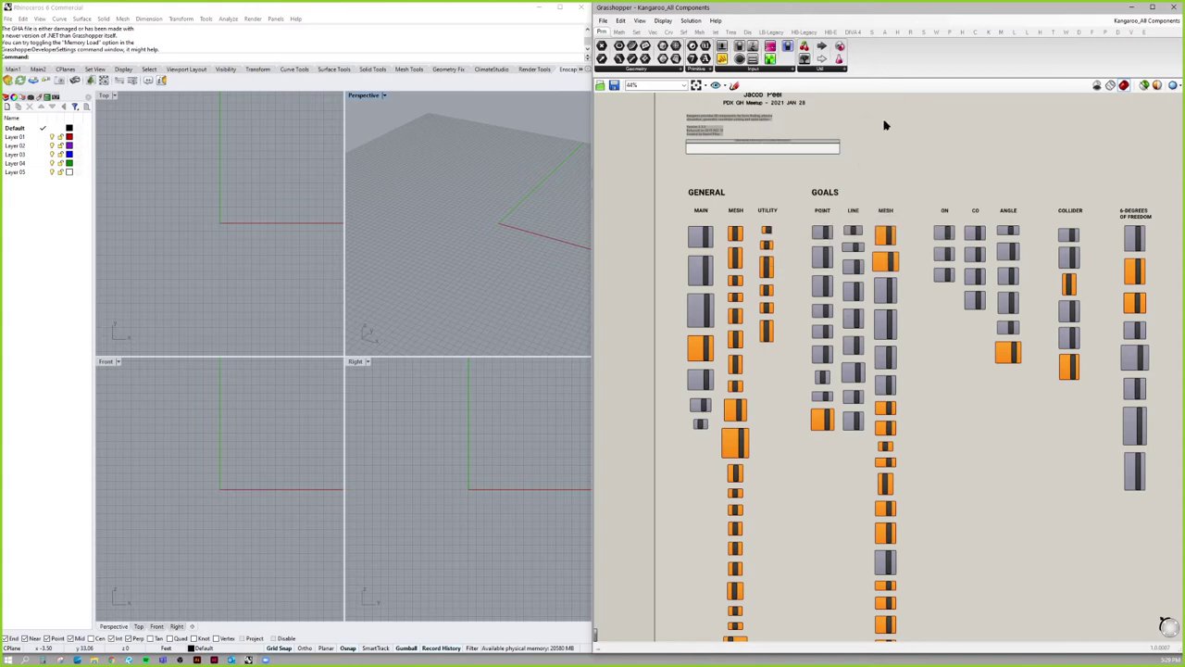
pyautogui.moveTo(626, 238); pyautogui.dragTo(785, 313, button='right')
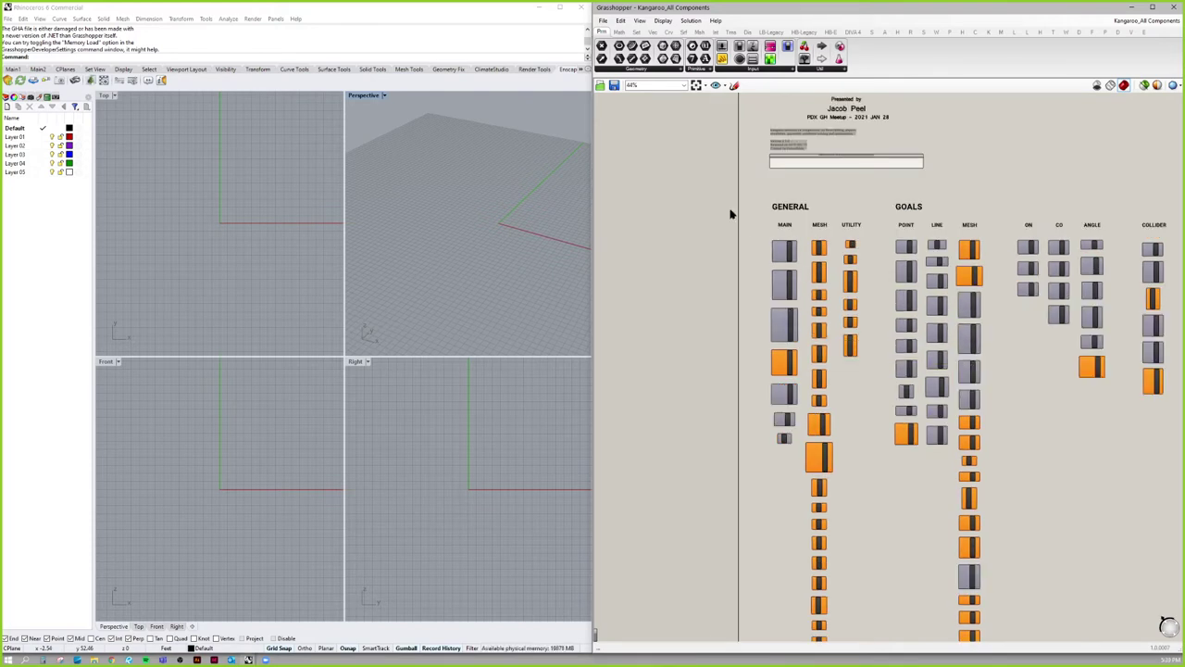
pyautogui.click(584, 70)
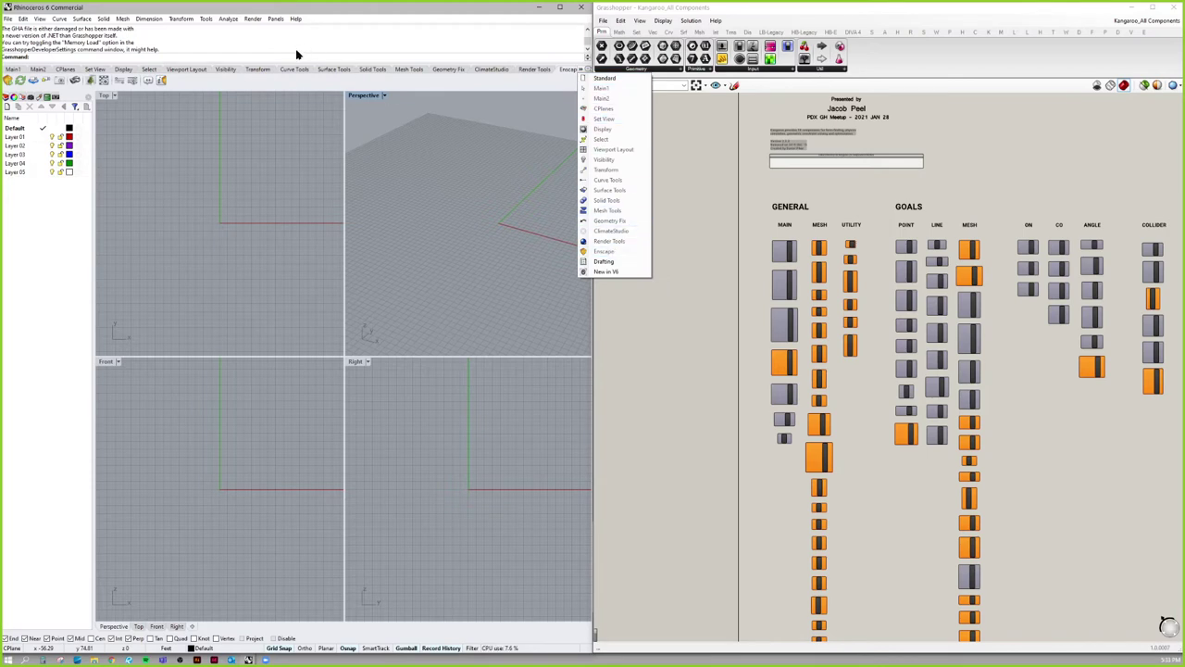
pyautogui.click(208, 85)
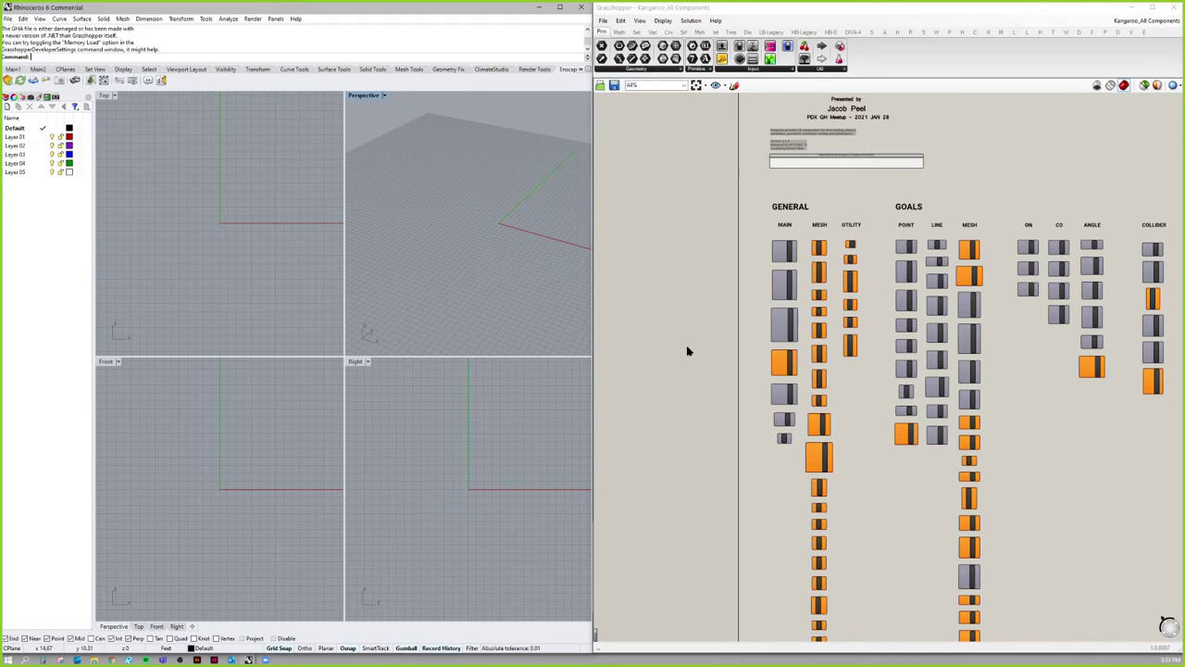
pyautogui.moveTo(656, 346); pyautogui.dragTo(645, 277, button='right')
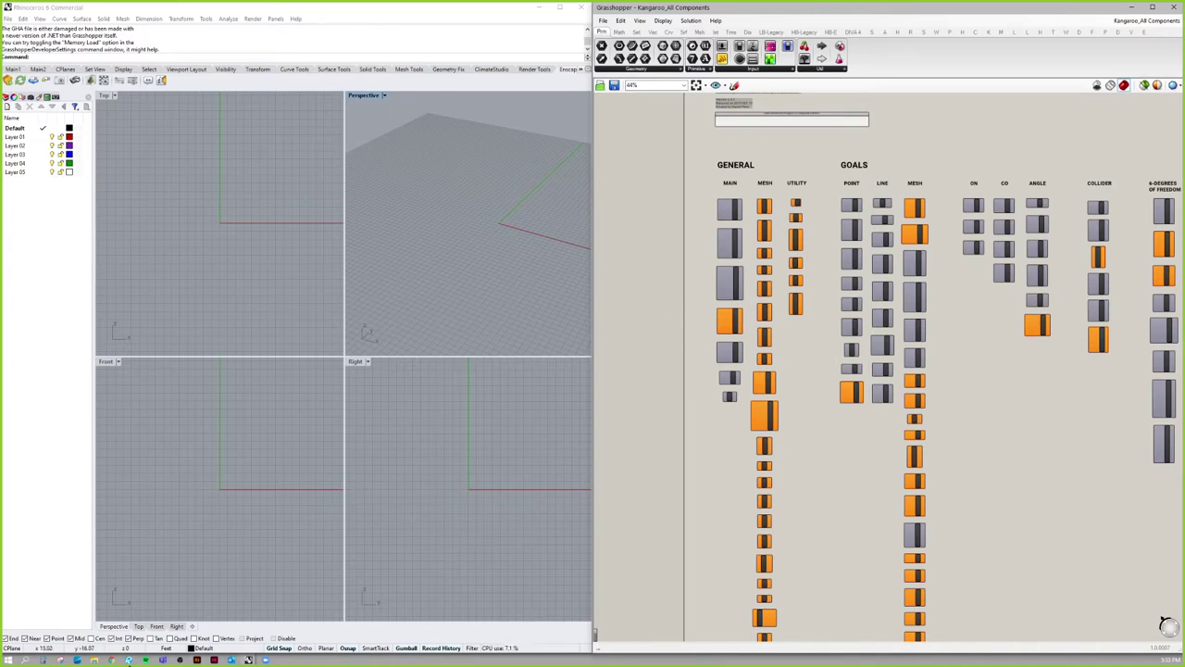
# Maximize the Grasshopper window and look through the Kangaroo2 component lists for Main, Mesh and Utility.
pyautogui.moveTo(109, 662)
pyautogui.scroll(3, 681, 185)
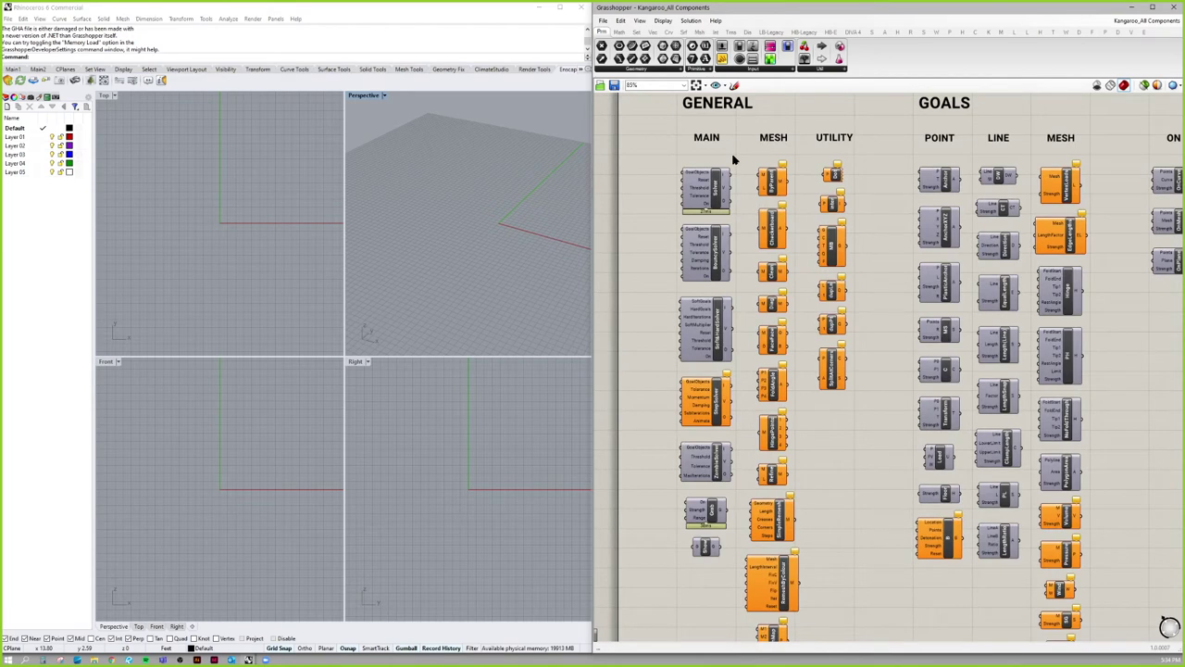
pyautogui.click(1152, 7)
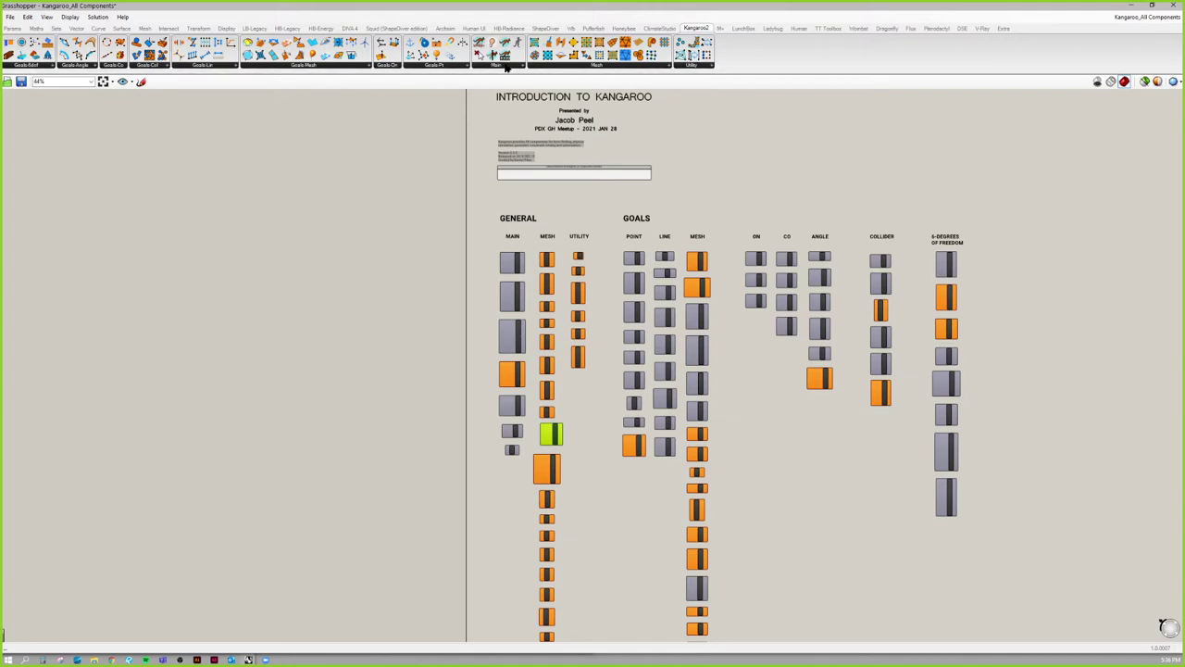
pyautogui.click(507, 66)
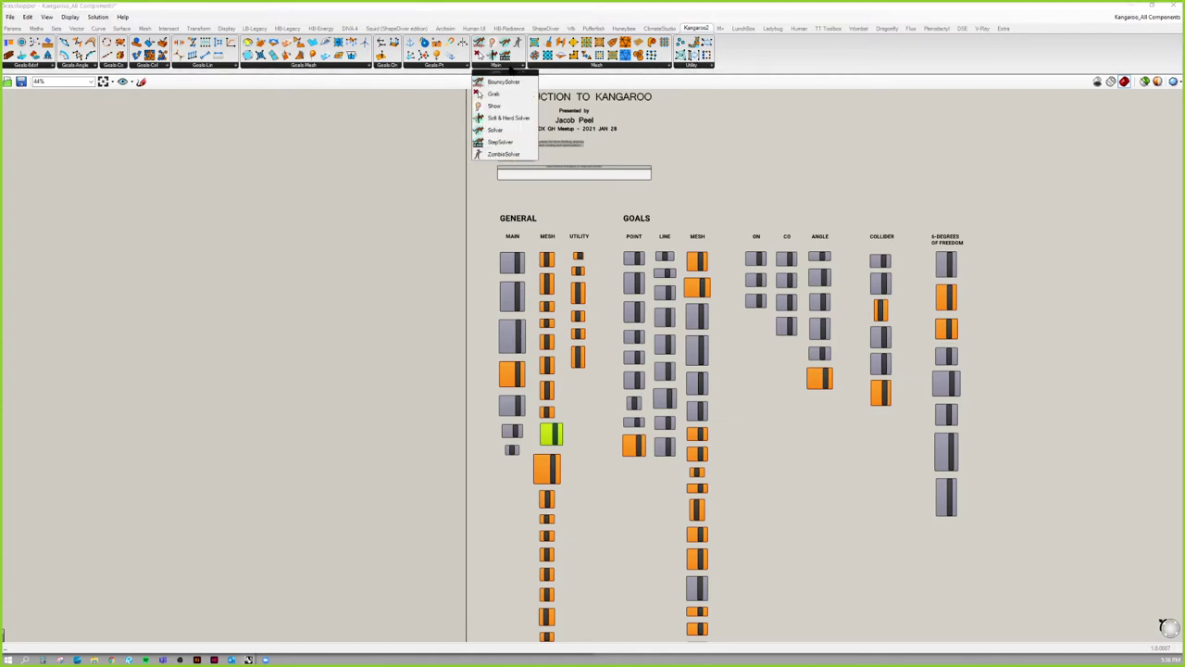
pyautogui.click(619, 66)
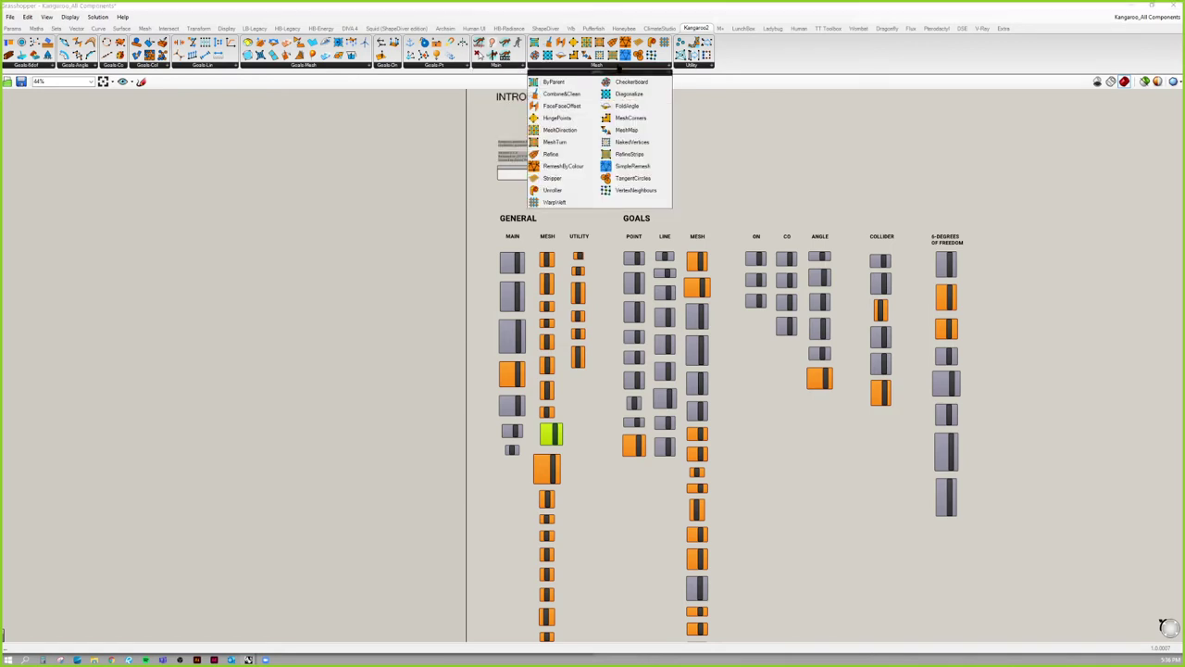
pyautogui.click(701, 66)
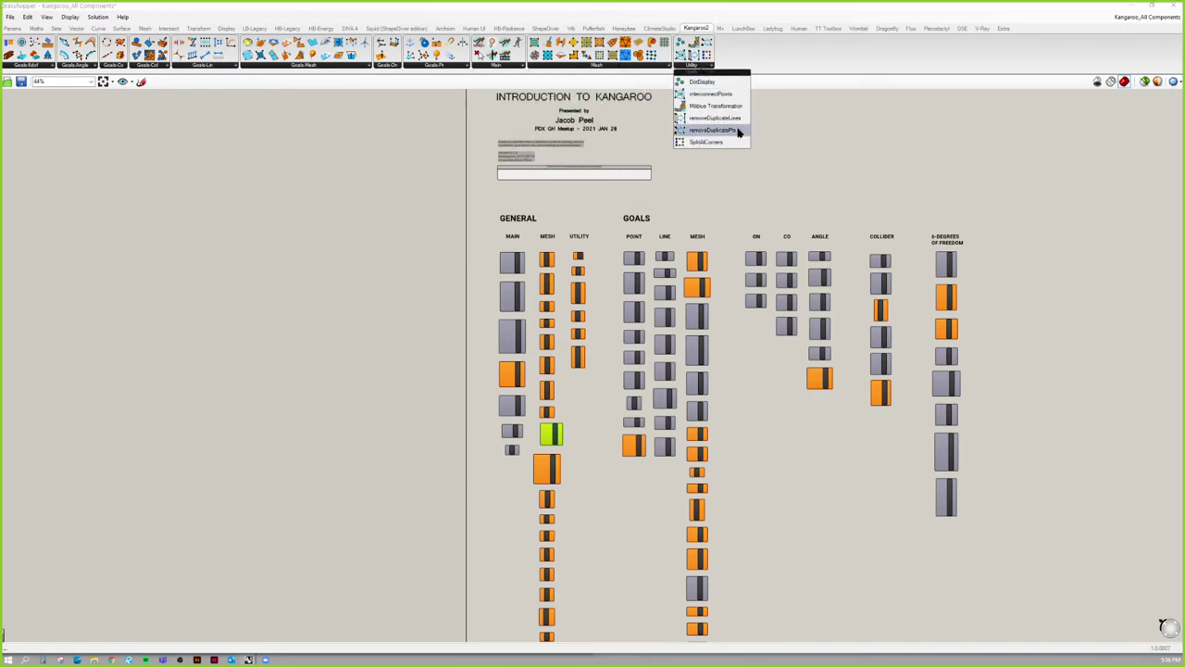
pyautogui.click(612, 67)
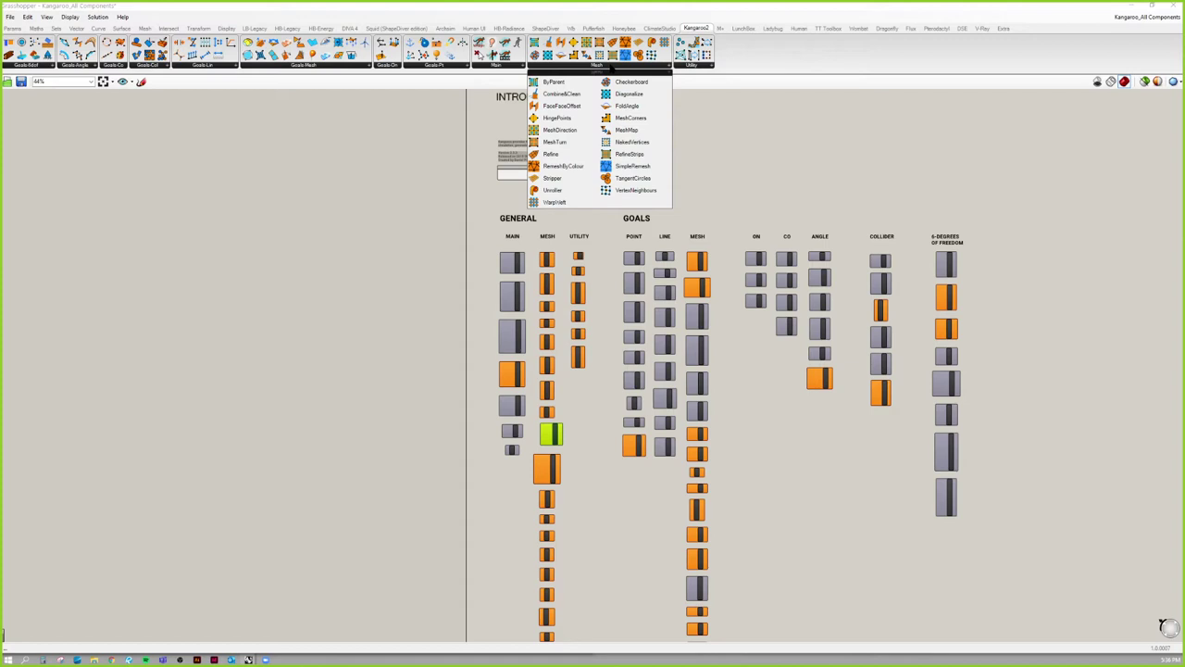
# Look over the native Mesh, Wb and M+ mesh components, and return to the Kangaroo2 components.
pyautogui.click(145, 28)
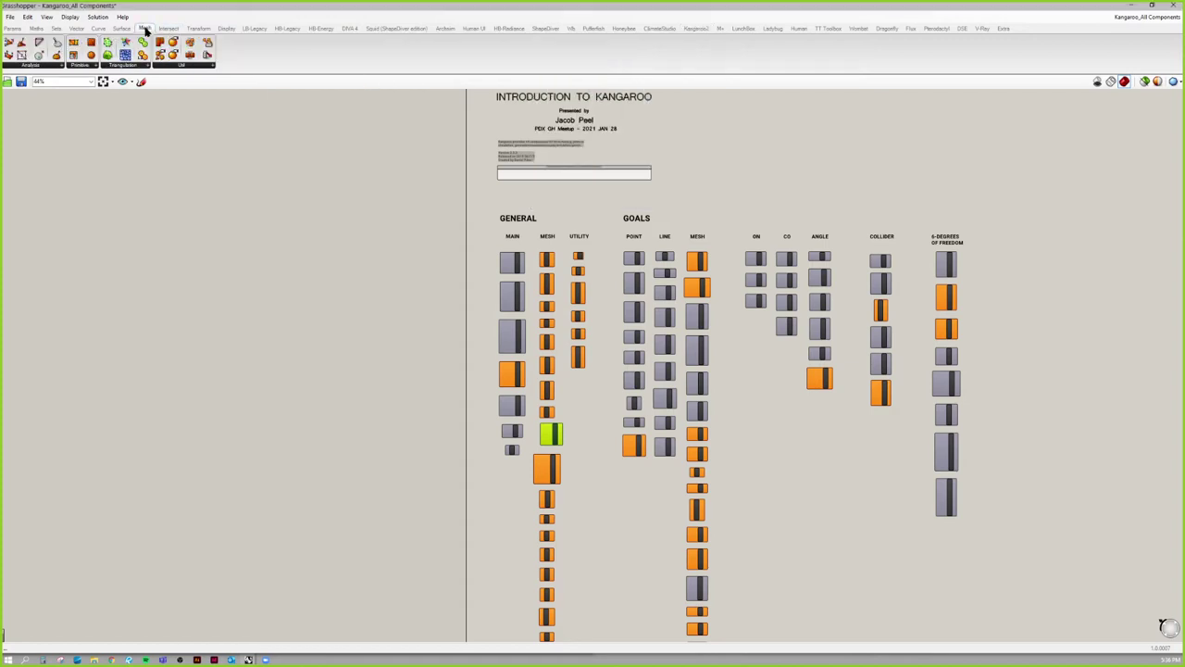
pyautogui.click(570, 29)
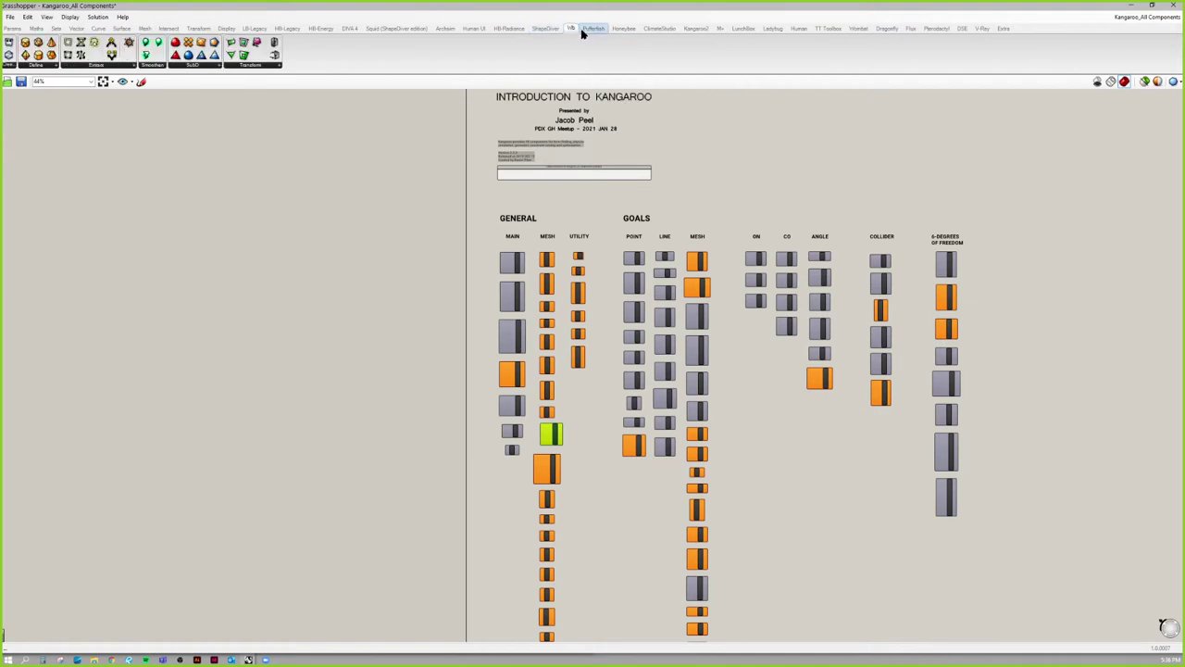
pyautogui.click(721, 29)
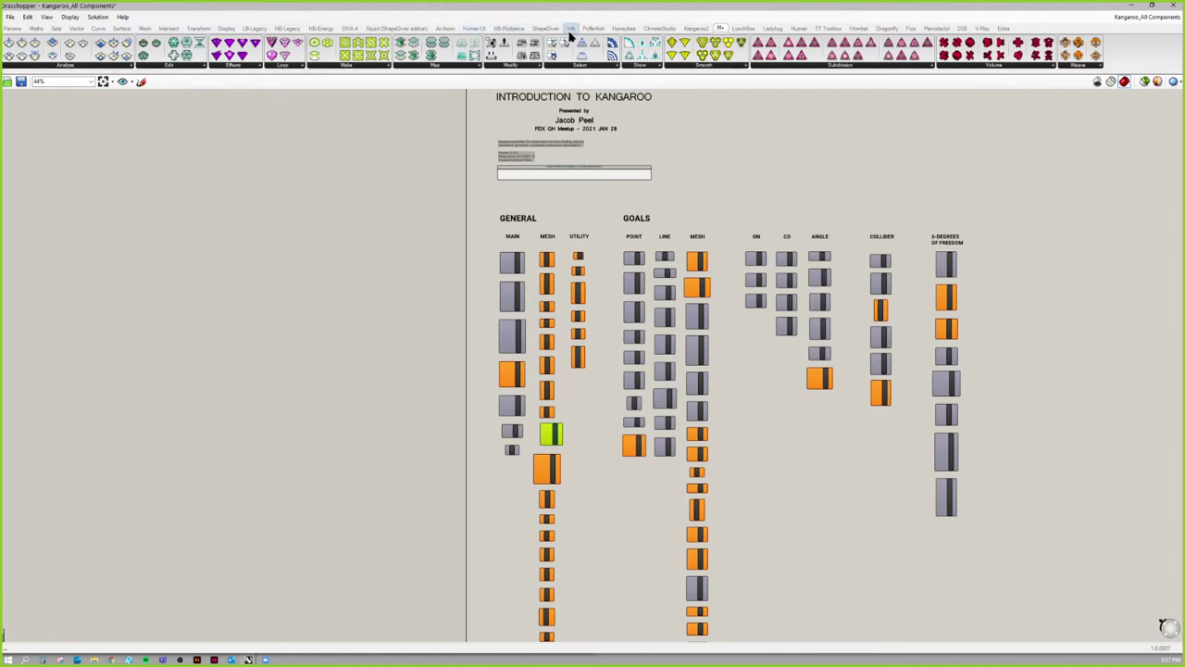
pyautogui.click(697, 29)
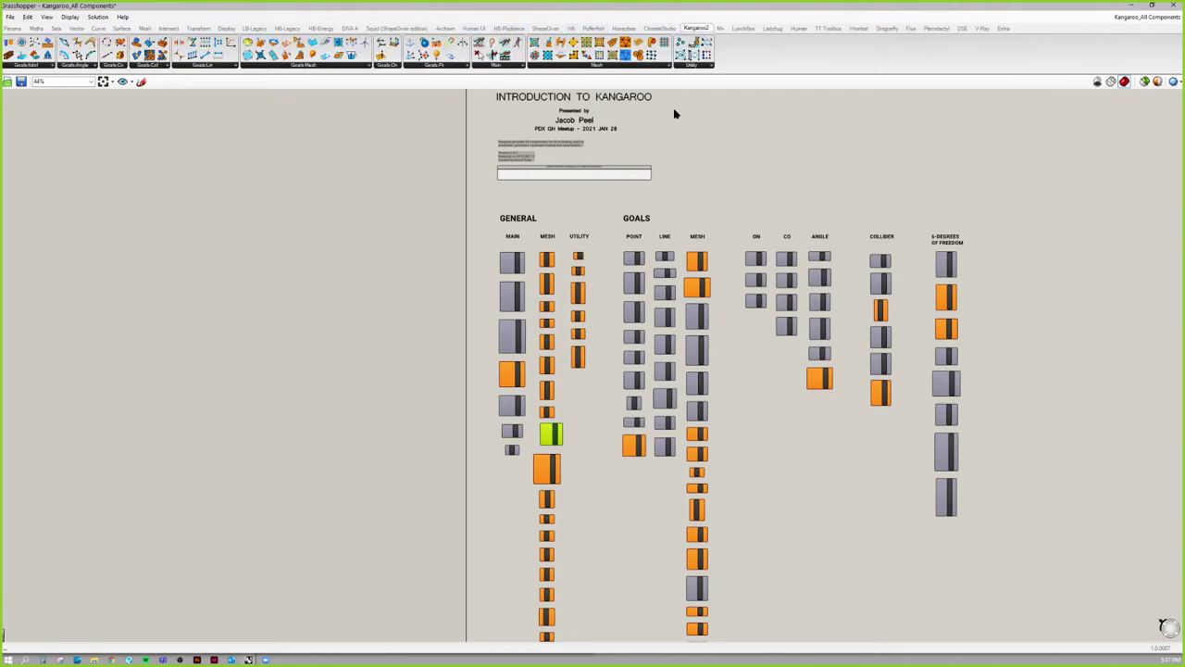
# Examine the Kangaroo2 Main solvers and the General and Goals component groups laid out on the canvas.
pyautogui.click(494, 65)
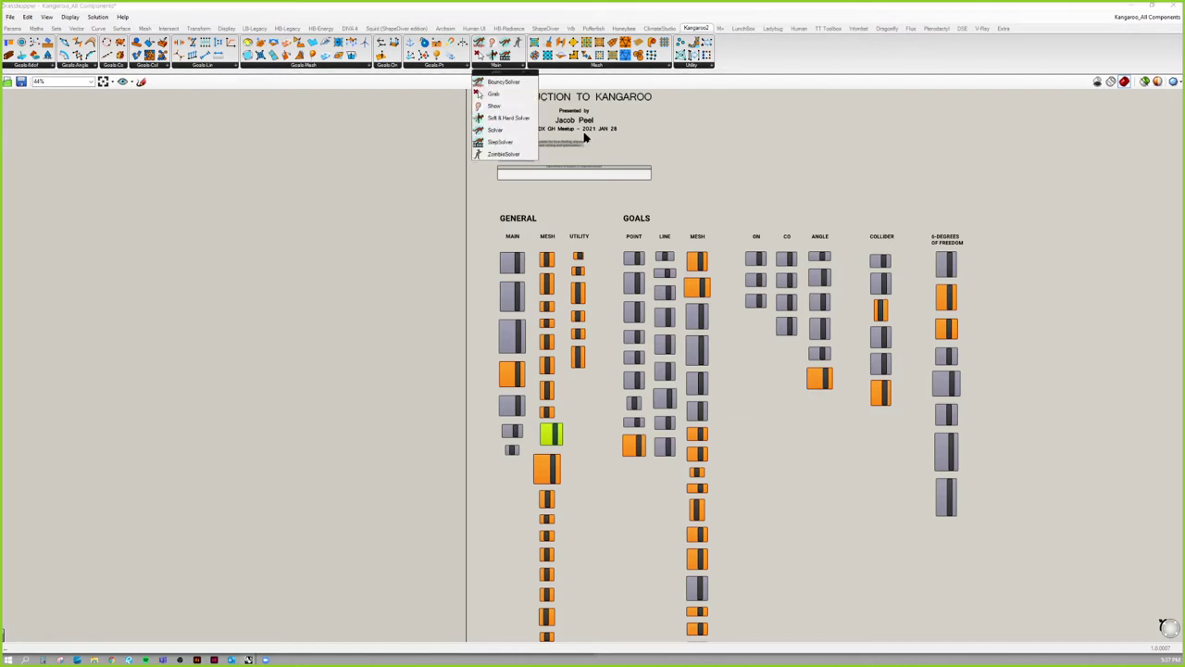
pyautogui.scroll(5, 528, 319)
pyautogui.middleClick(534, 262)
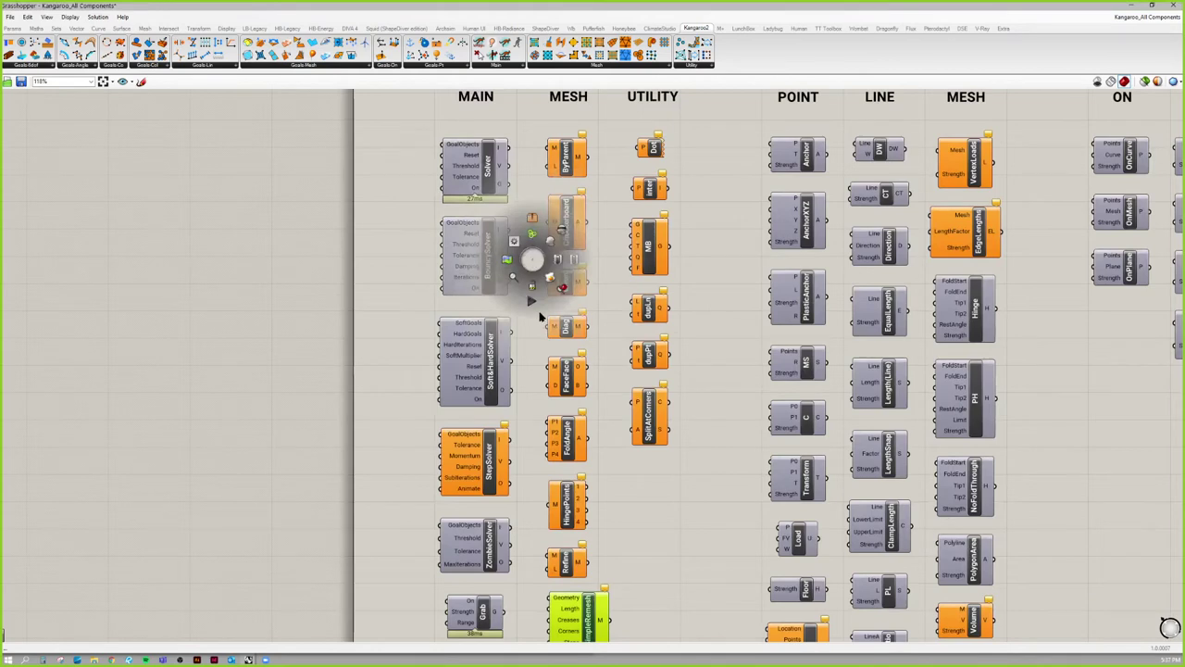
pyautogui.moveTo(677, 370); pyautogui.dragTo(684, 342, button='right')
pyautogui.scroll(-2, 685, 341)
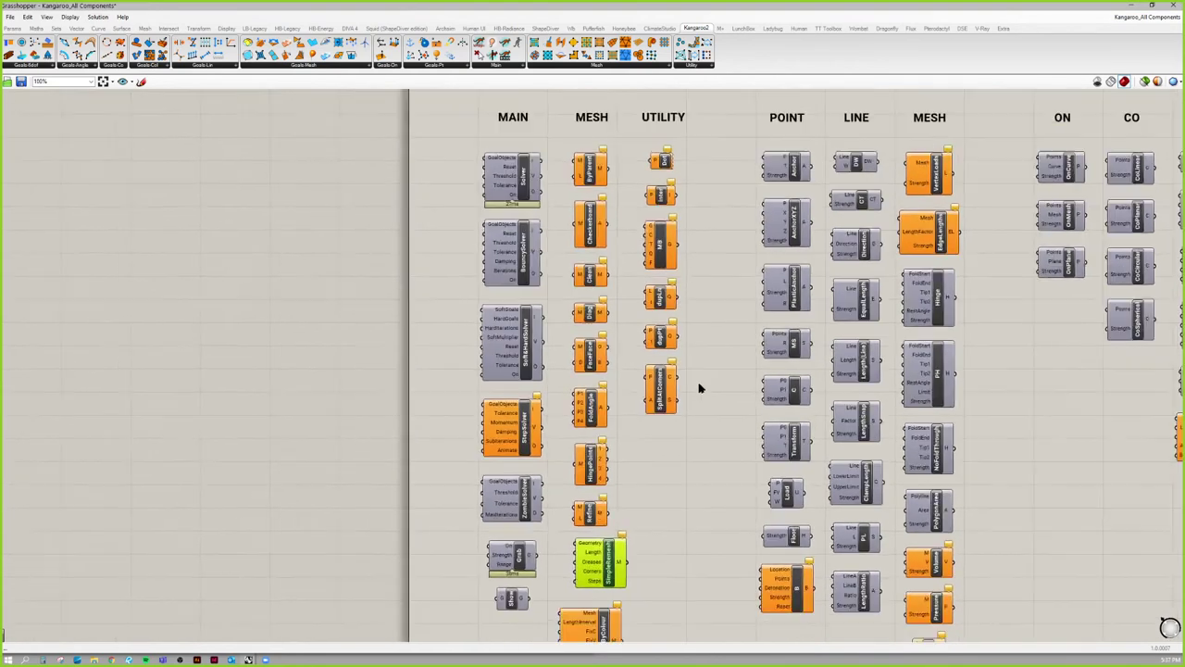
pyautogui.moveTo(698, 386); pyautogui.dragTo(683, 339, button='right')
pyautogui.scroll(-3, 685, 354)
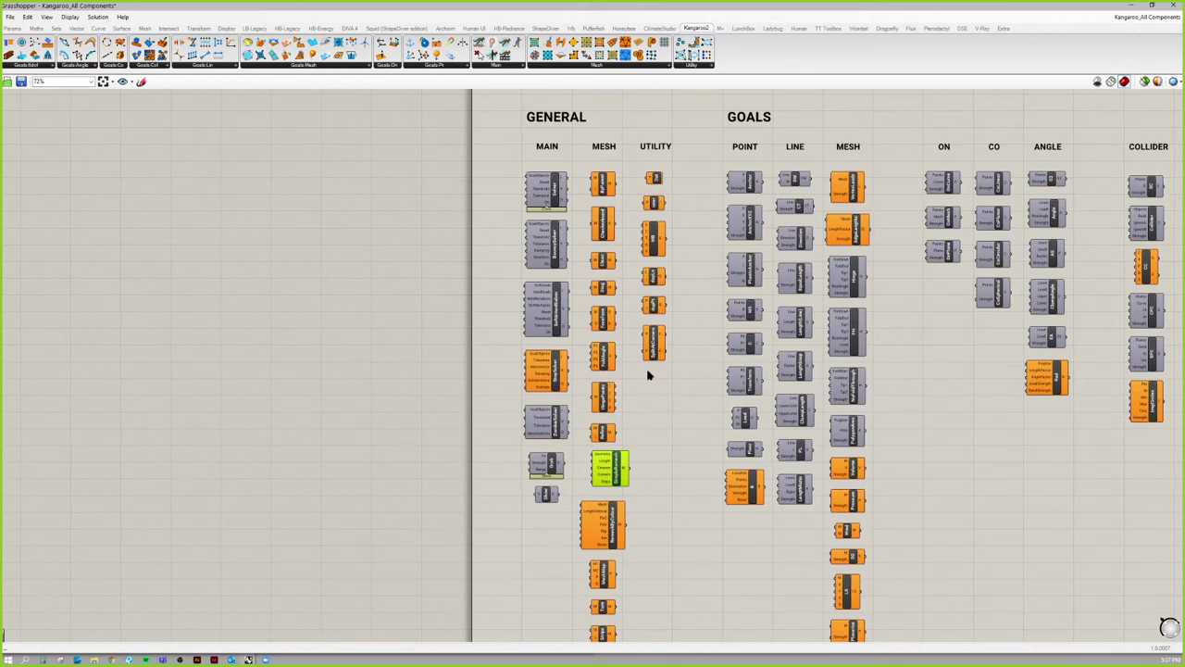
pyautogui.moveTo(648, 373); pyautogui.dragTo(640, 357, button='right')
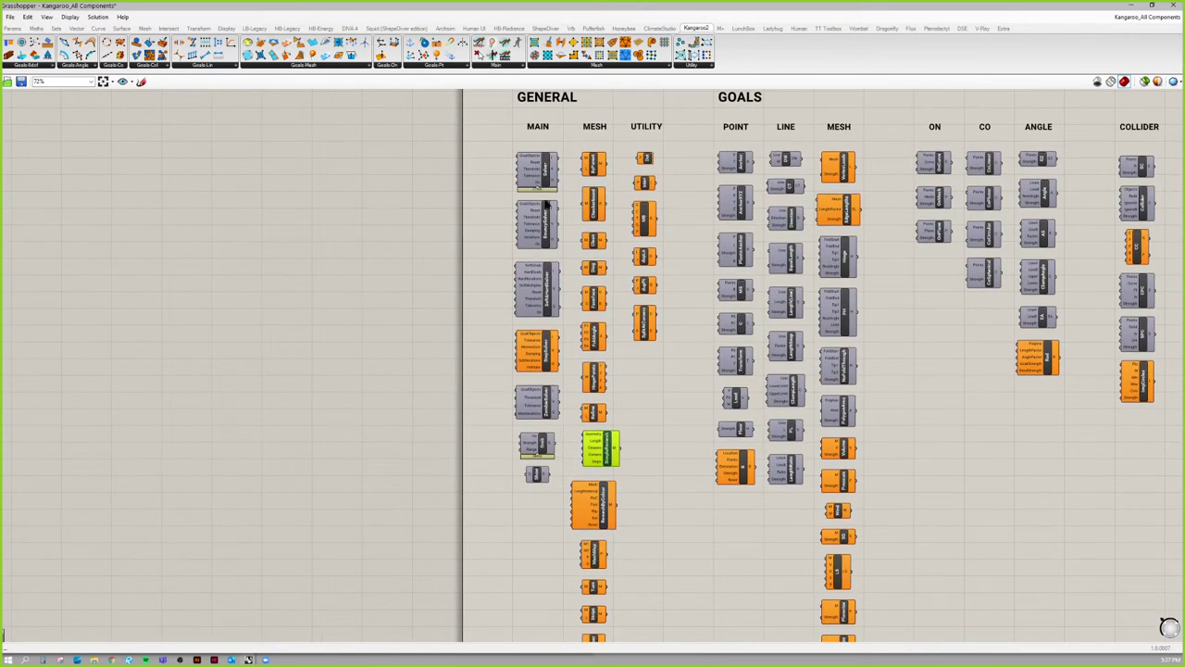
# Select the Grab and Show components at the end of the Main column.
pyautogui.click(558, 494)
pyautogui.moveTo(558, 494); pyautogui.dragTo(489, 433)
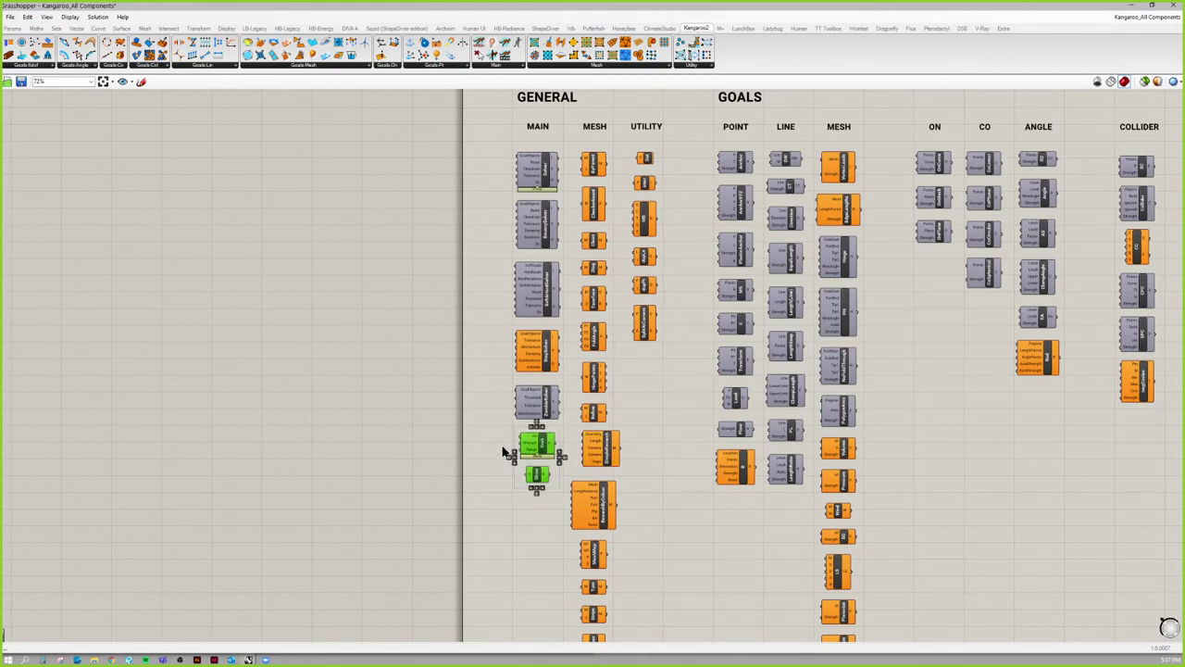
pyautogui.moveTo(521, 483); pyautogui.dragTo(516, 455, button='right')
pyautogui.scroll(1, 516, 455)
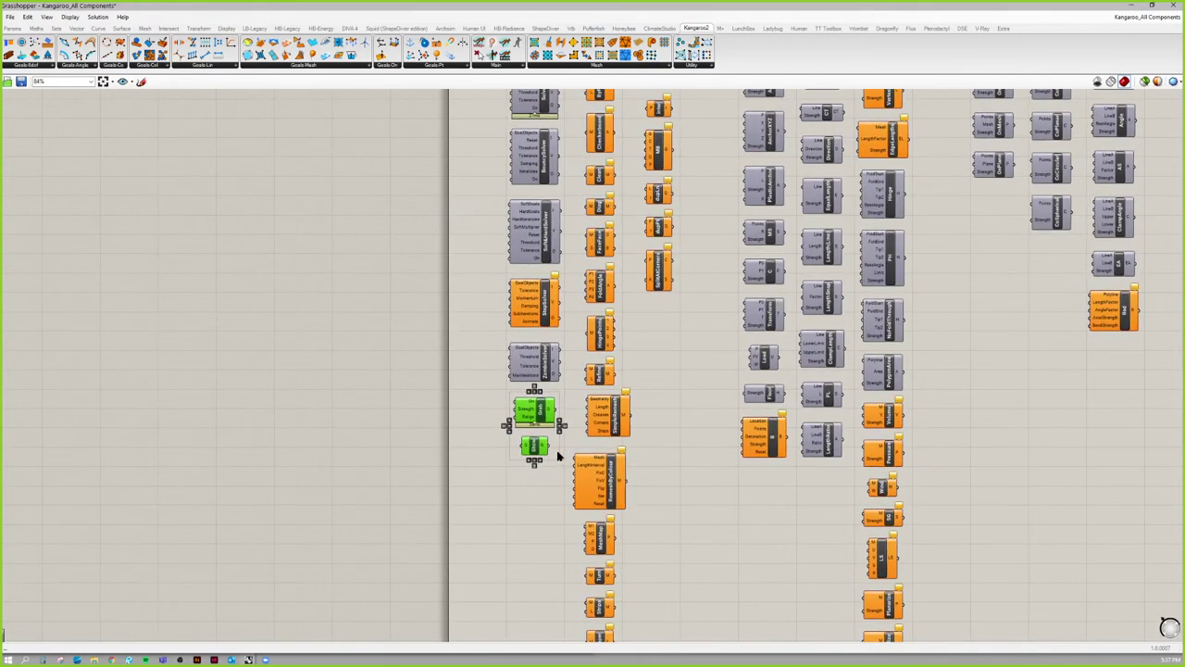
# Single out the Show component and then the Grab component in the Main column.
pyautogui.moveTo(558, 451); pyautogui.dragTo(547, 453, button='right')
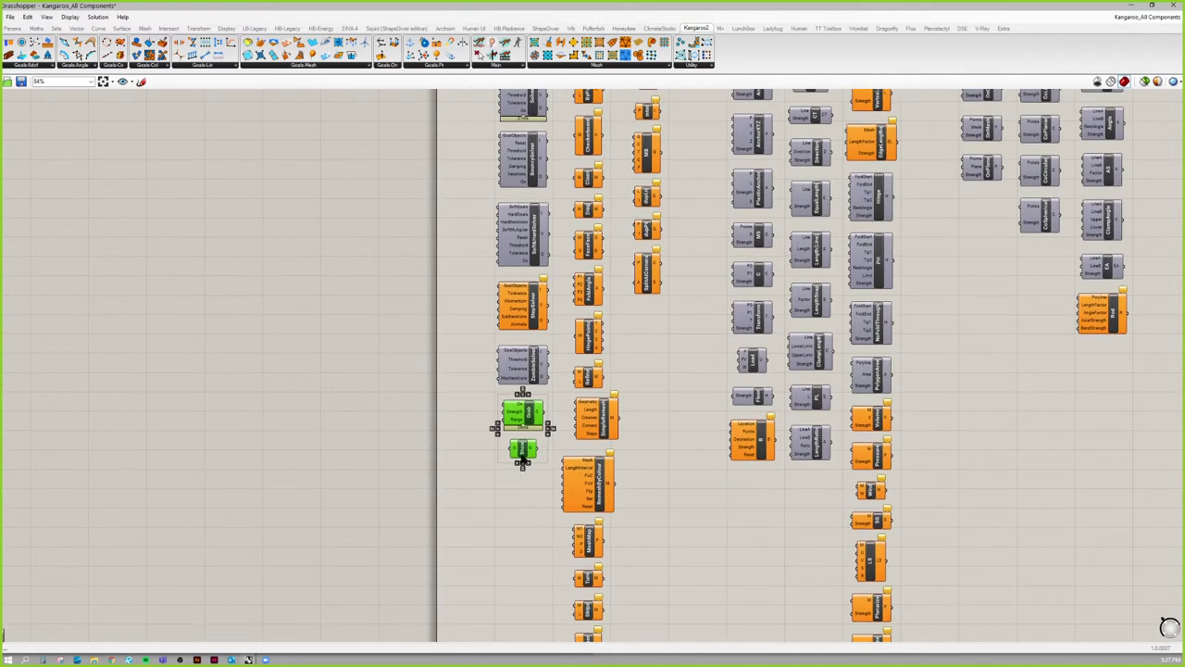
pyautogui.click(524, 451)
pyautogui.click(523, 414)
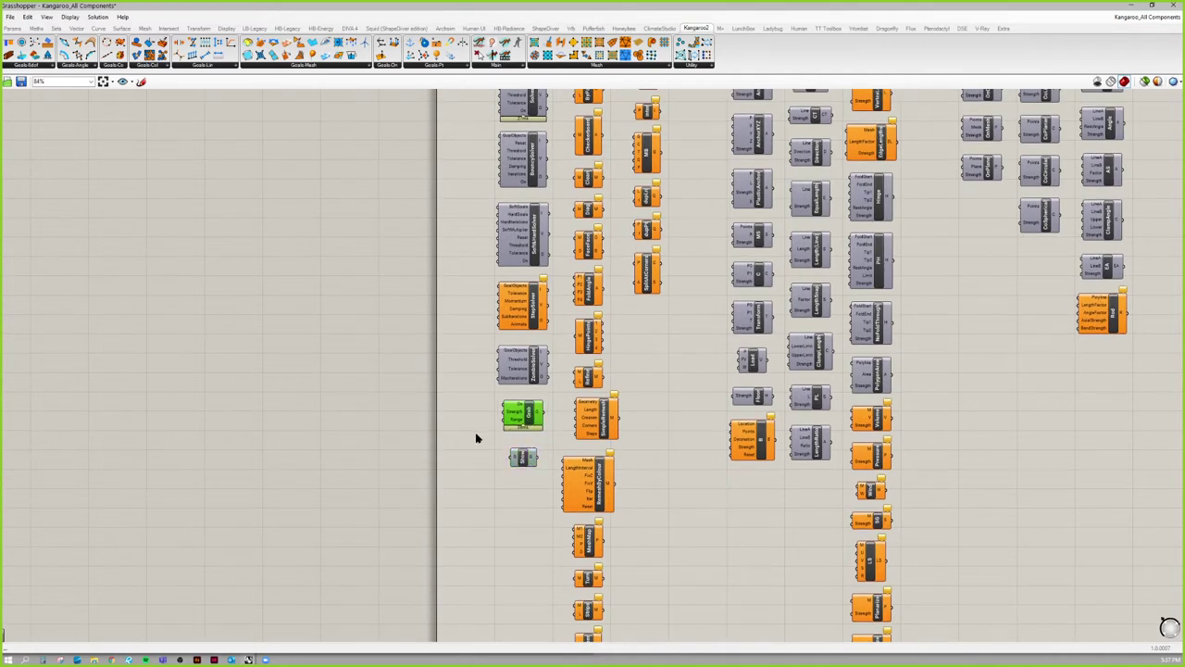
# Select the components in the Mesh column of the General group.
pyautogui.scroll(-2, 482, 426)
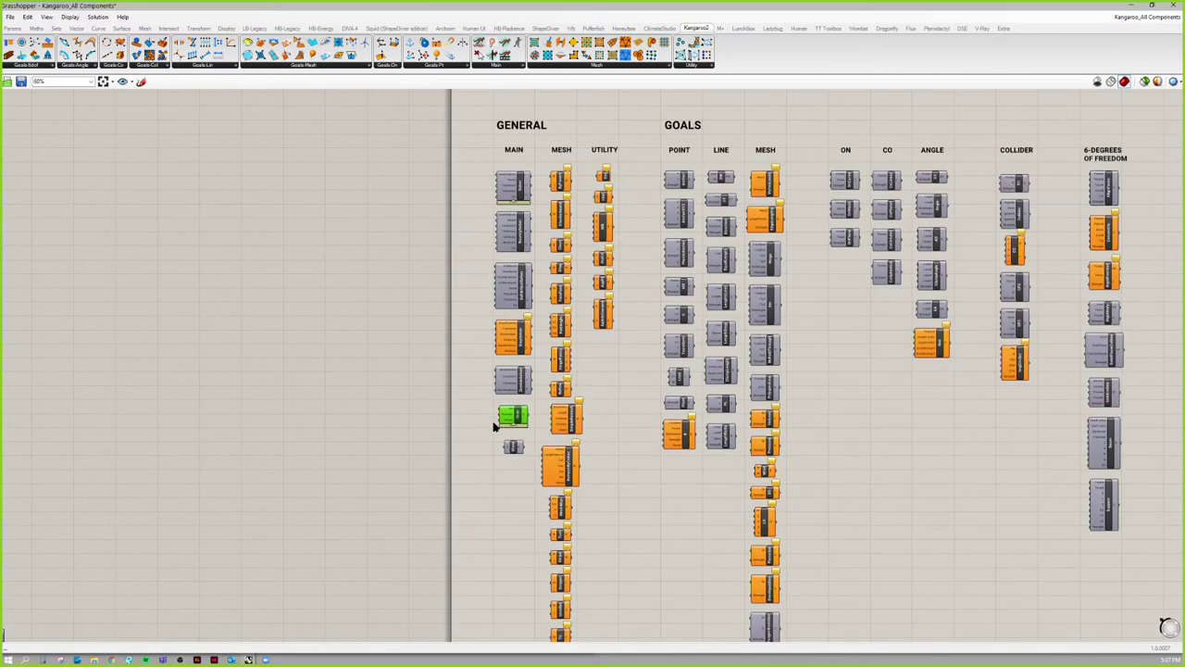
pyautogui.moveTo(482, 426); pyautogui.dragTo(504, 376, button='right')
pyautogui.moveTo(598, 120); pyautogui.dragTo(556, 618)
pyautogui.moveTo(647, 324); pyautogui.dragTo(645, 377, button='right')
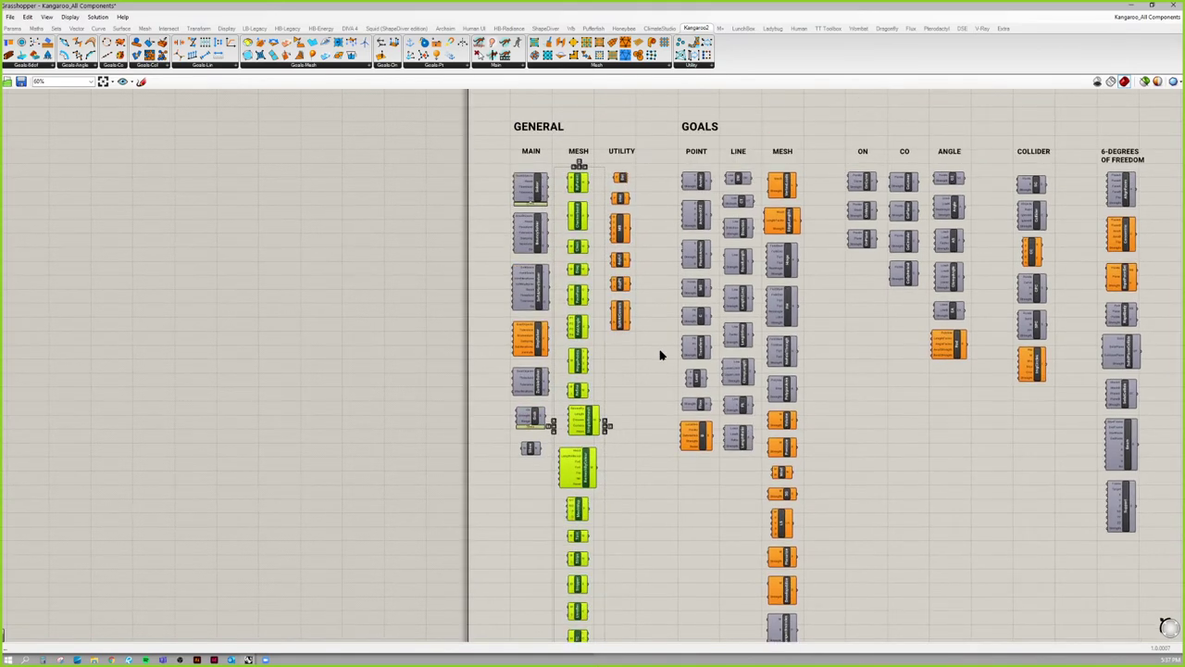
pyautogui.scroll(2, 659, 353)
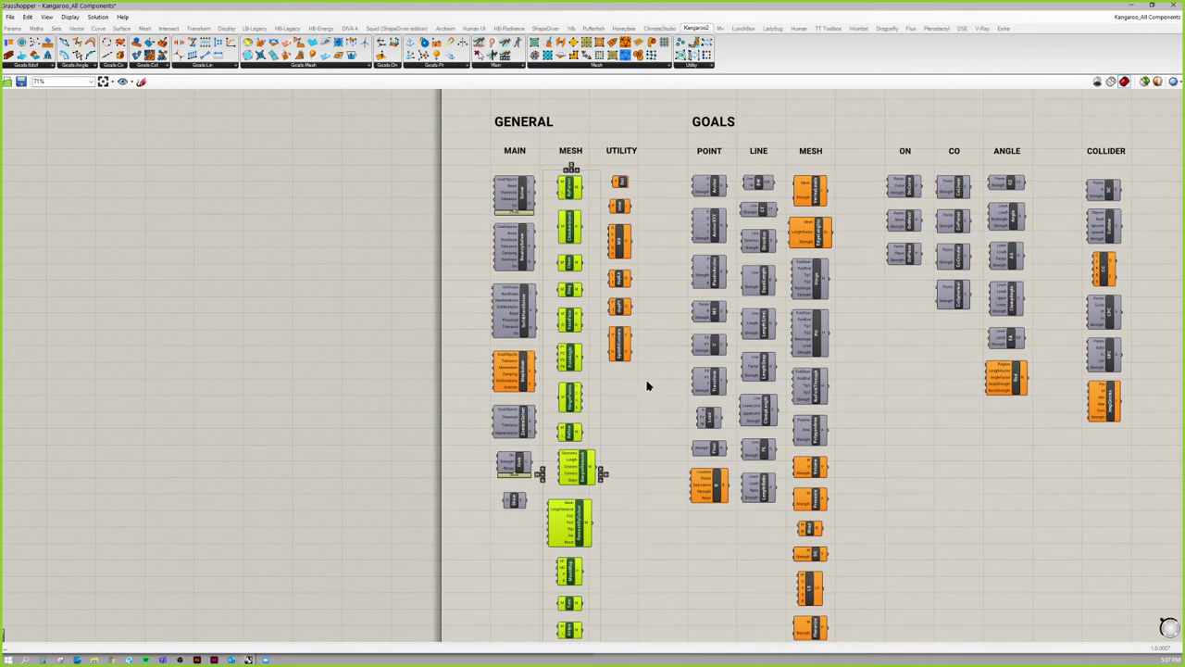
# Select the whole Utility column of the General group, then only its dupLn and dupPt components.
pyautogui.moveTo(647, 387); pyautogui.dragTo(597, 167)
pyautogui.scroll(2, 644, 278)
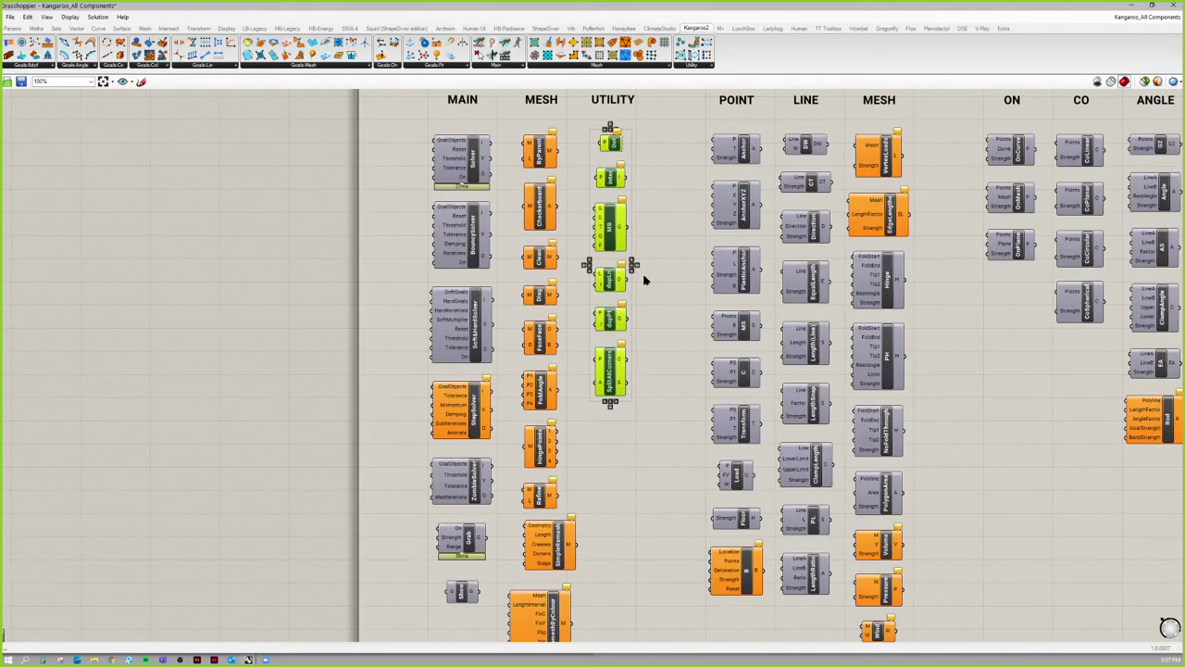
pyautogui.click(672, 347)
pyautogui.moveTo(603, 279); pyautogui.dragTo(595, 267)
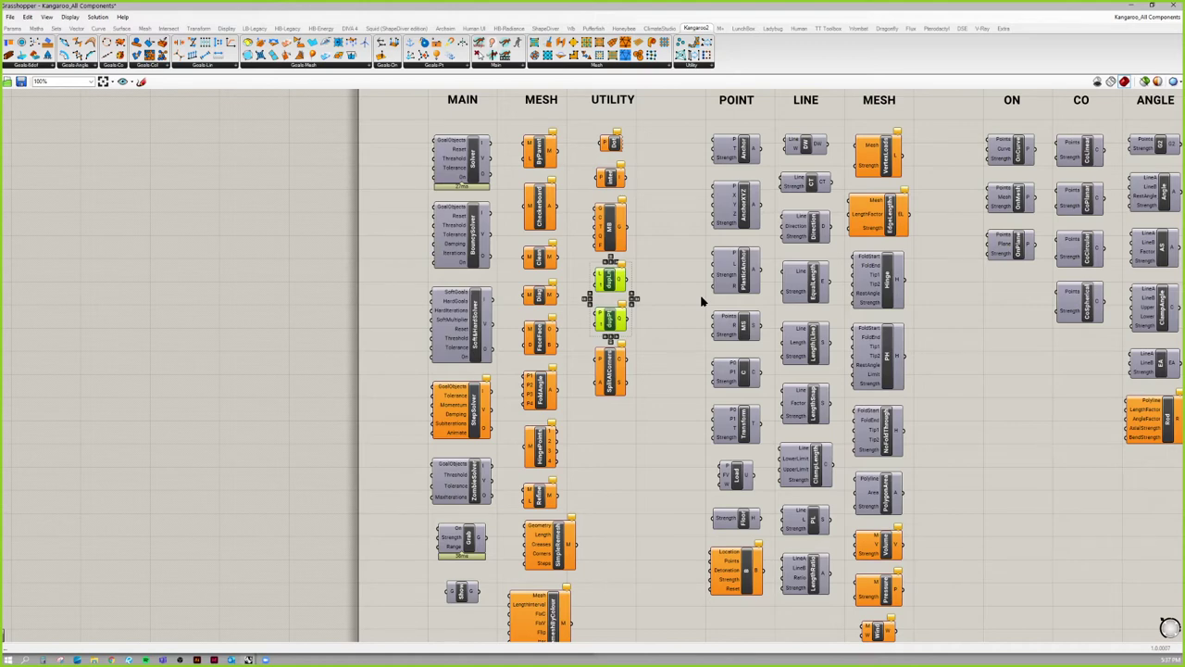
# Examine the layout of the Goals categories and the components in the Point column.
pyautogui.scroll(-3, 701, 301)
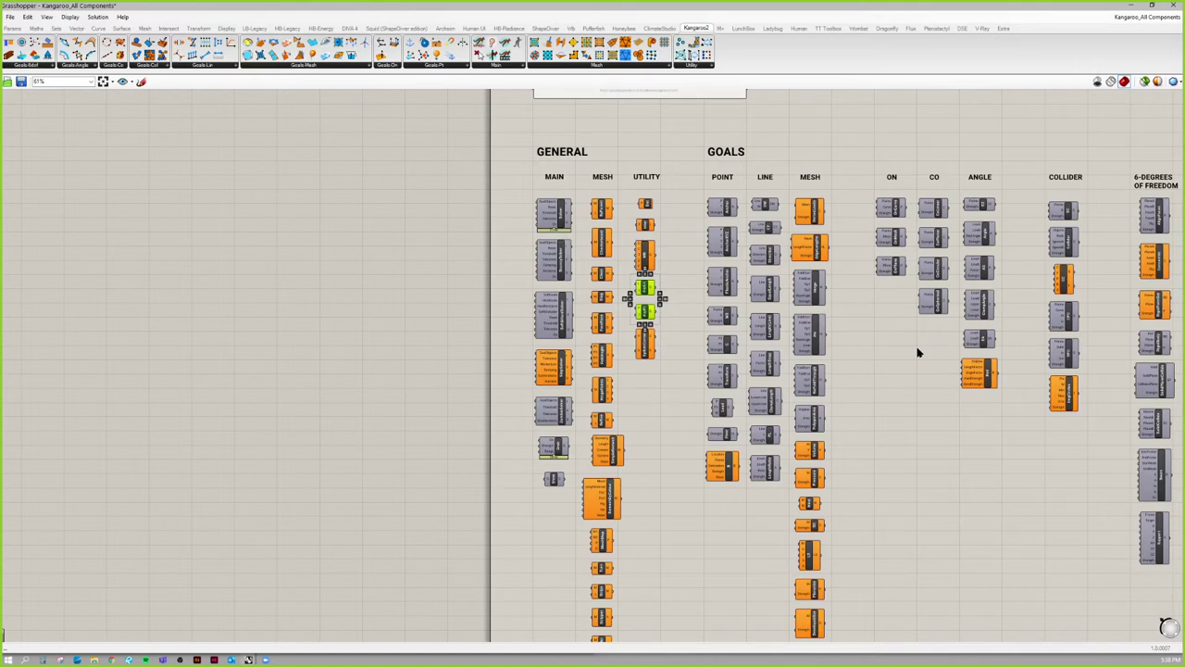
pyautogui.moveTo(887, 307); pyautogui.dragTo(852, 233, button='right')
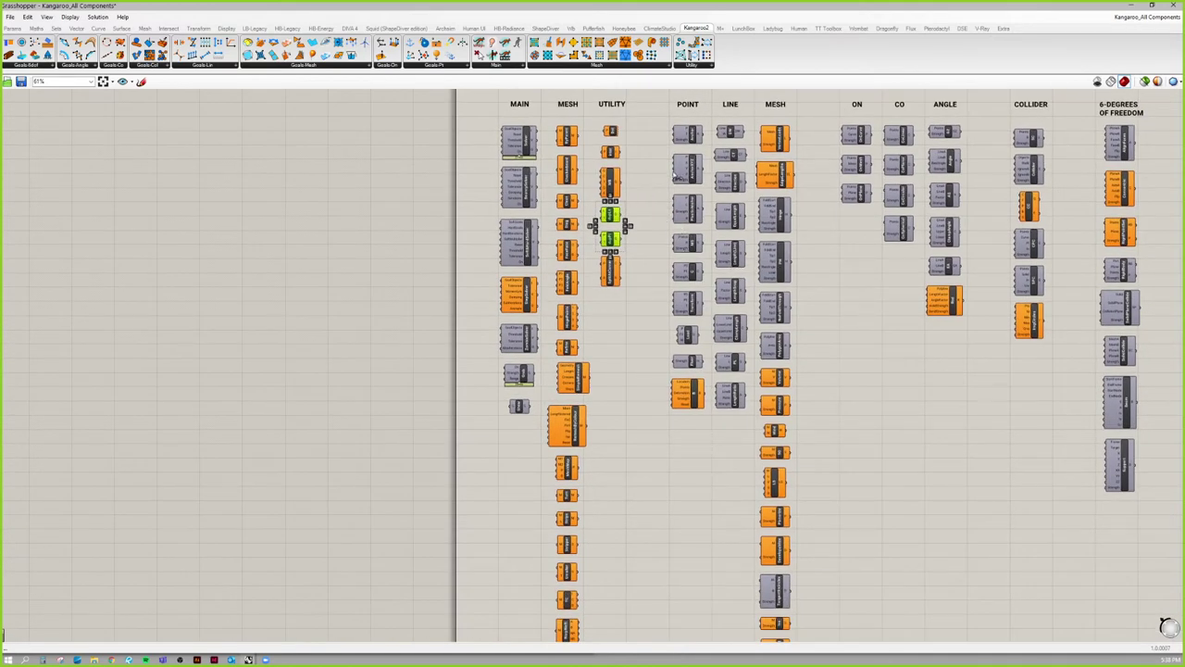
pyautogui.moveTo(660, 181); pyautogui.dragTo(709, 239, button='right')
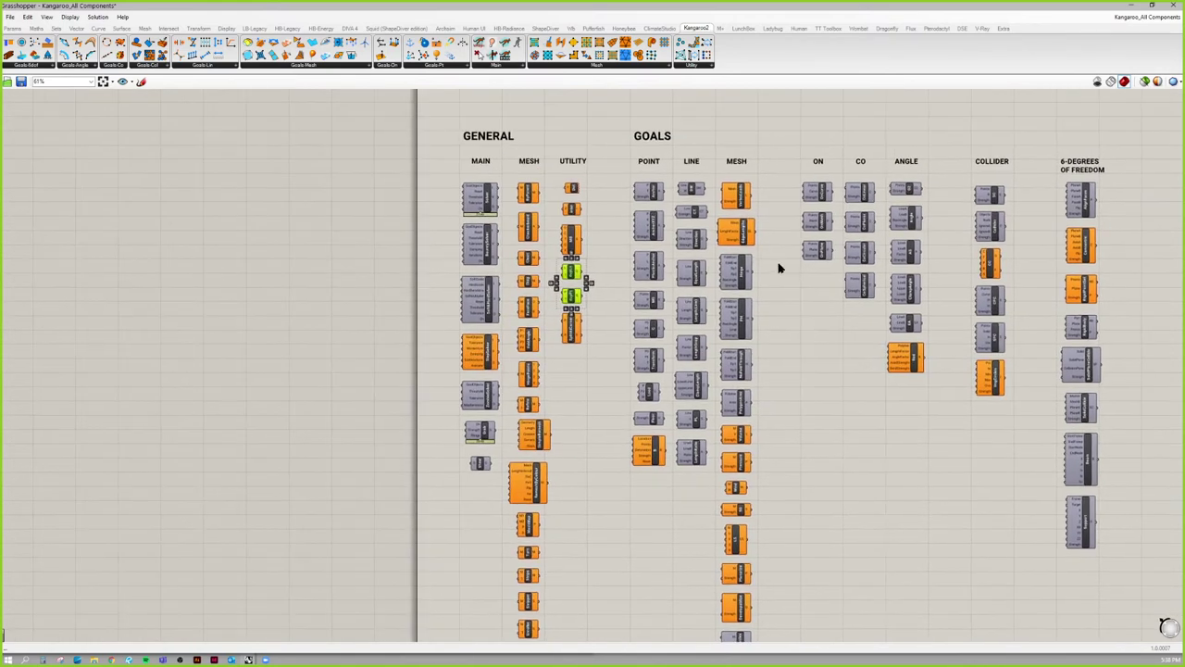
pyautogui.moveTo(778, 265); pyautogui.dragTo(735, 256, button='right')
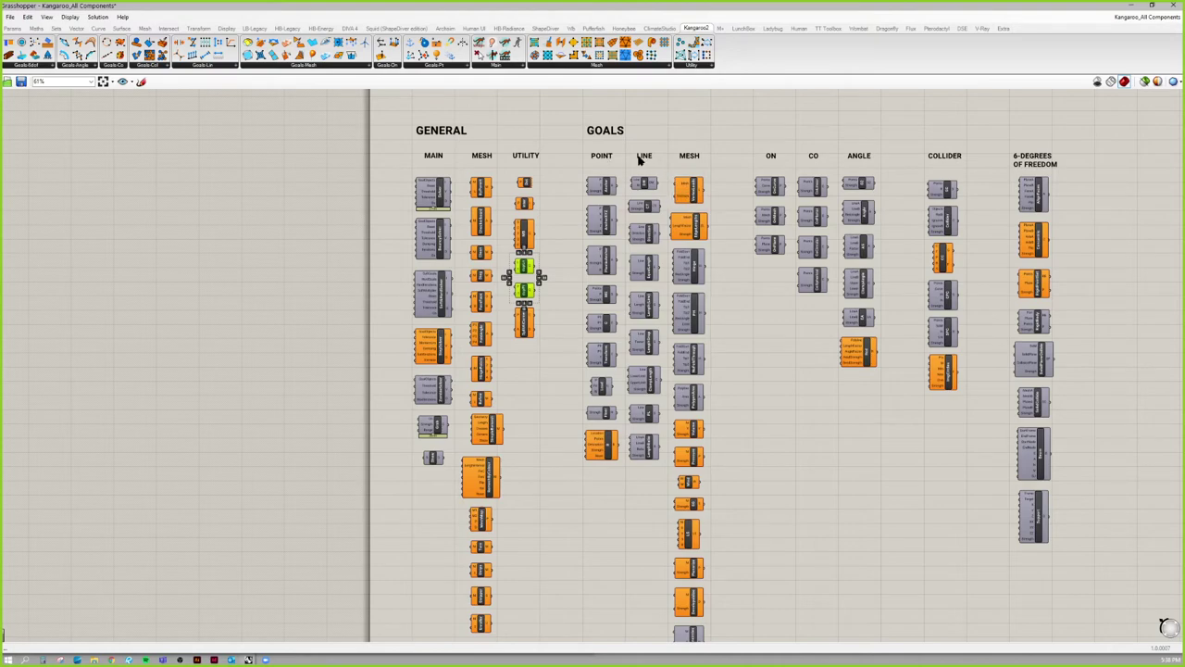
pyautogui.scroll(3, 626, 181)
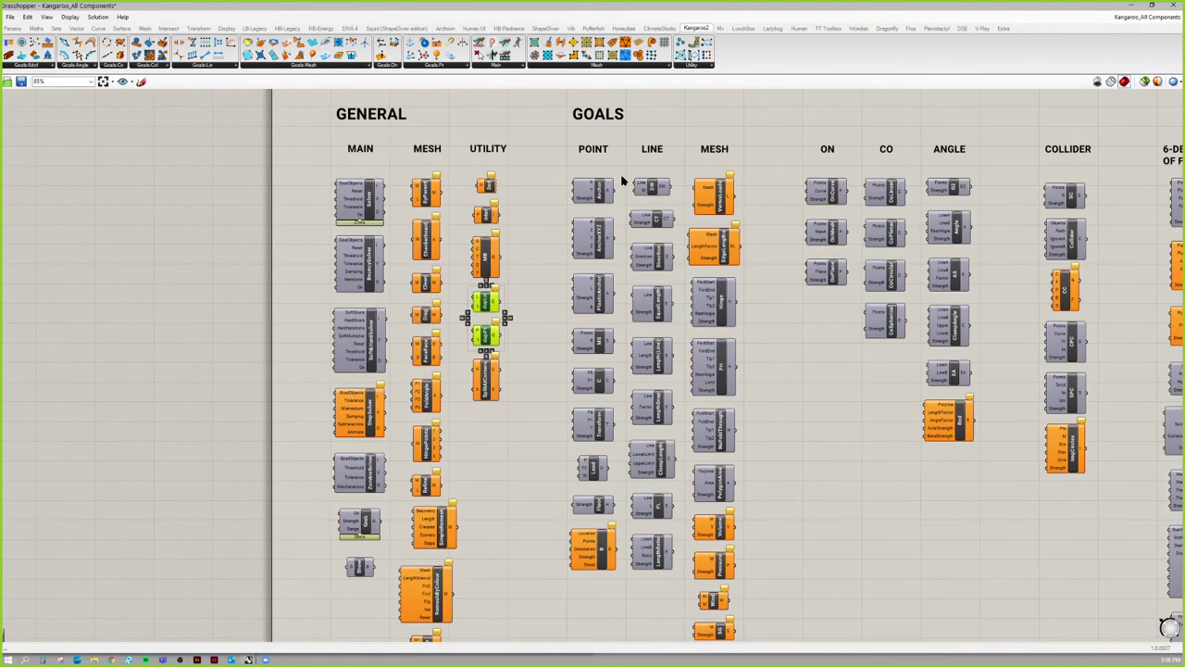
pyautogui.scroll(2, 624, 193)
pyautogui.scroll(-1, 674, 170)
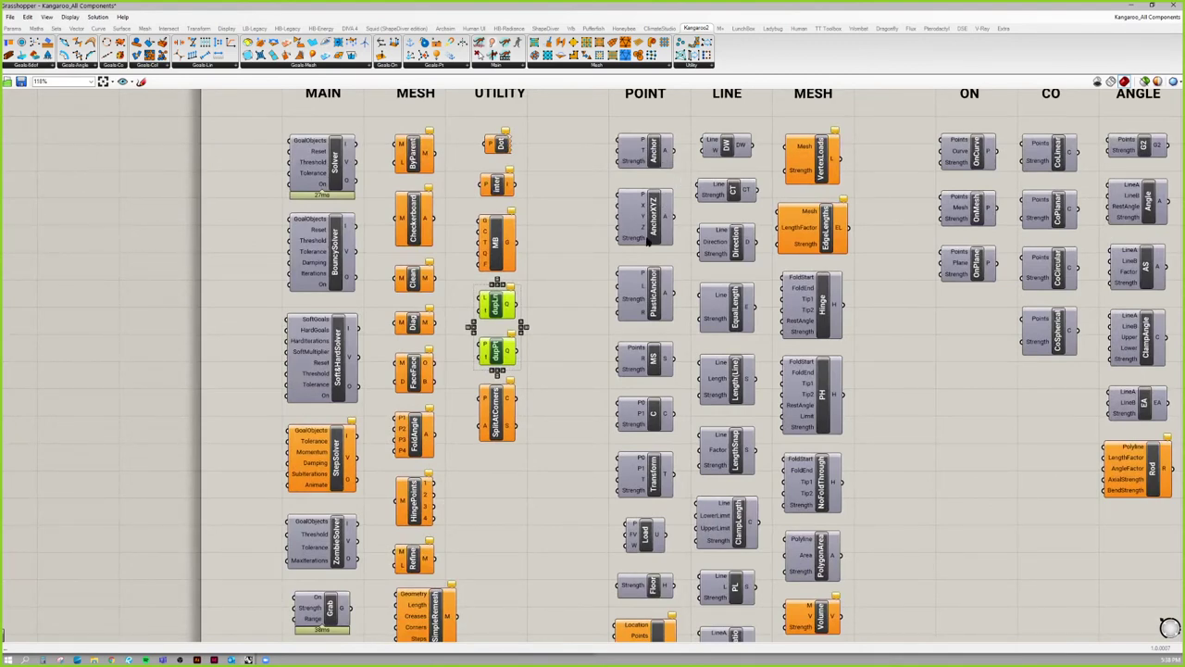
pyautogui.moveTo(558, 293); pyautogui.dragTo(565, 283, button='right')
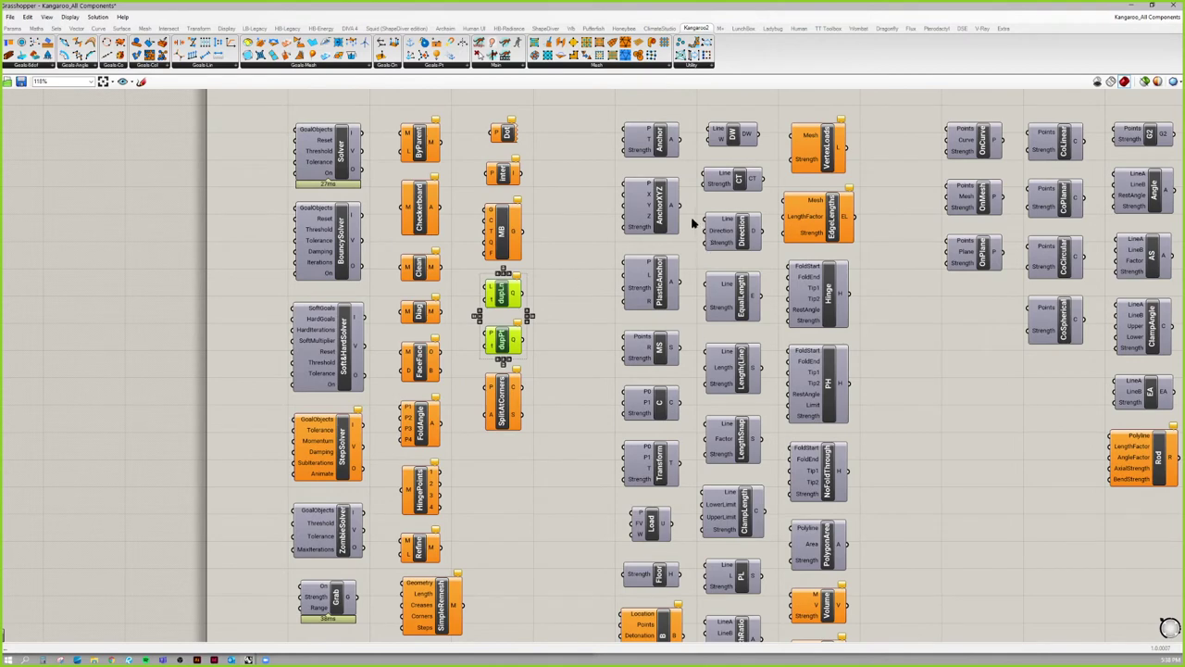
pyautogui.scroll(-2, 694, 222)
pyautogui.moveTo(655, 225); pyautogui.dragTo(637, 226, button='right')
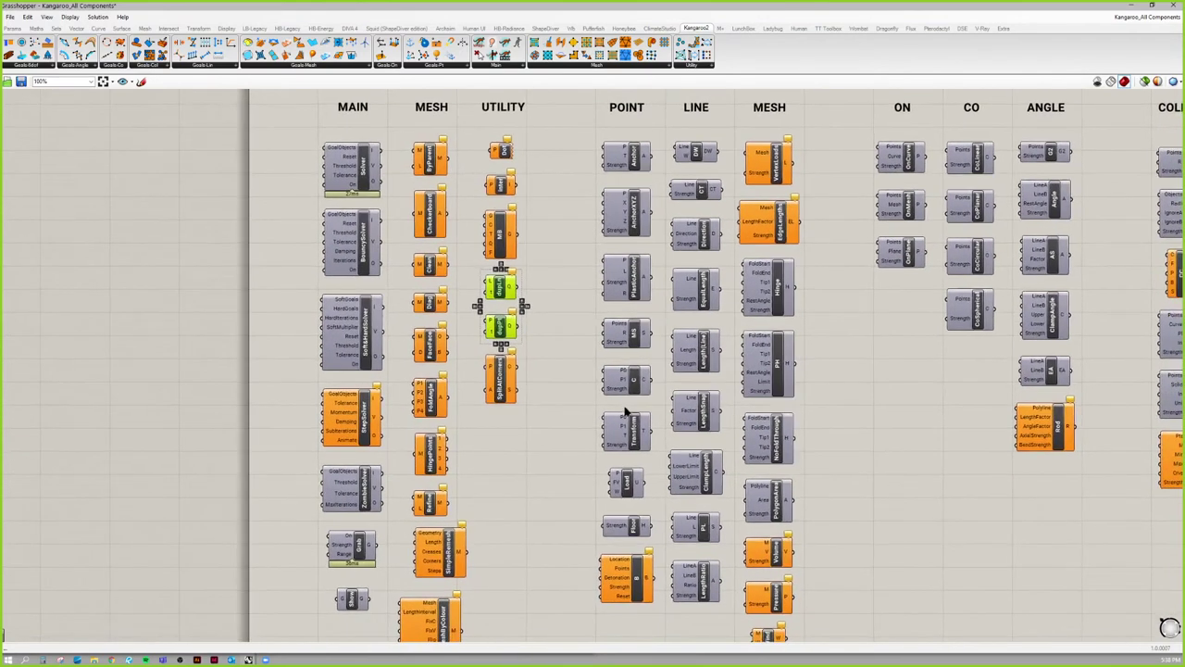
pyautogui.moveTo(628, 413); pyautogui.dragTo(627, 387, button='right')
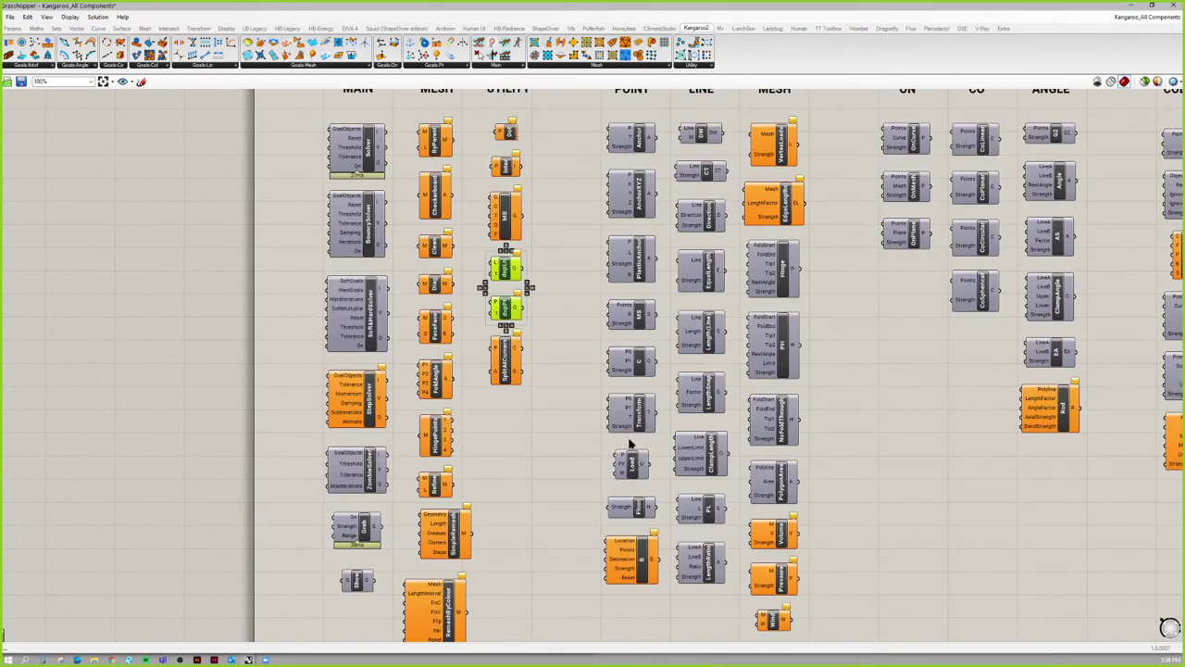
# Single out the C, Anchor, AnchorXYZ and PlasticAnchor goals one by one in the Point column.
pyautogui.click(638, 368)
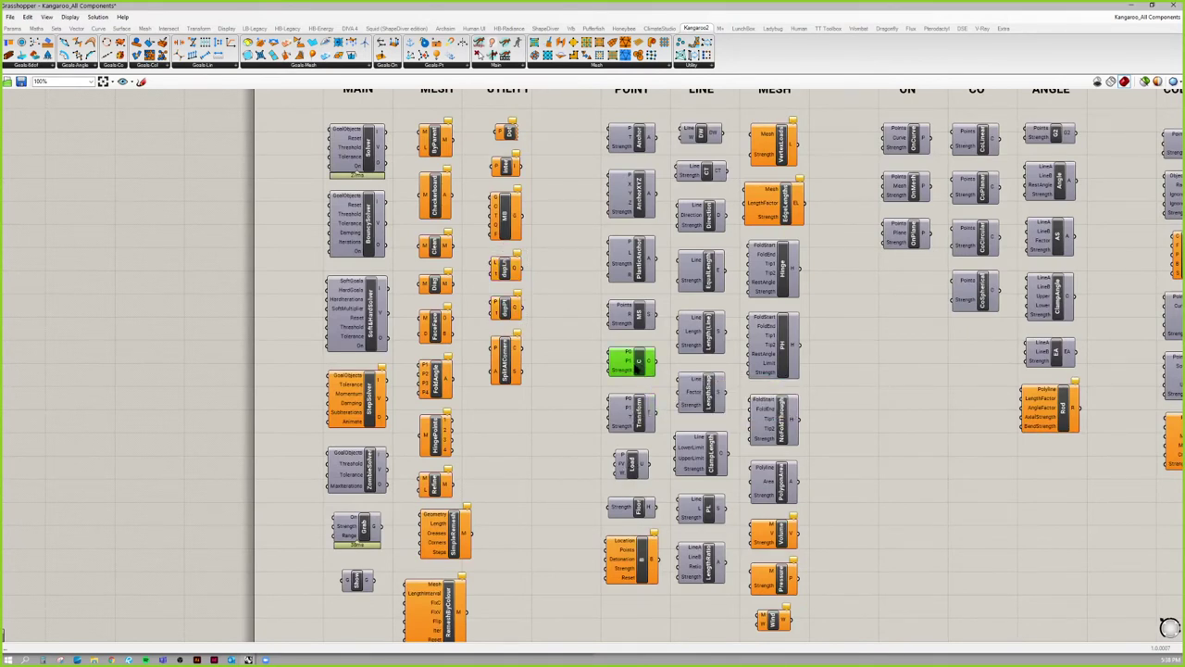
pyautogui.click(584, 363)
pyautogui.click(638, 139)
pyautogui.click(638, 198)
pyautogui.click(646, 266)
# Go through the lower Point goals, checking Transform, selecting Load and Floor in turn, and reading the Bomb description.
pyautogui.moveTo(637, 368); pyautogui.dragTo(637, 291, button='right')
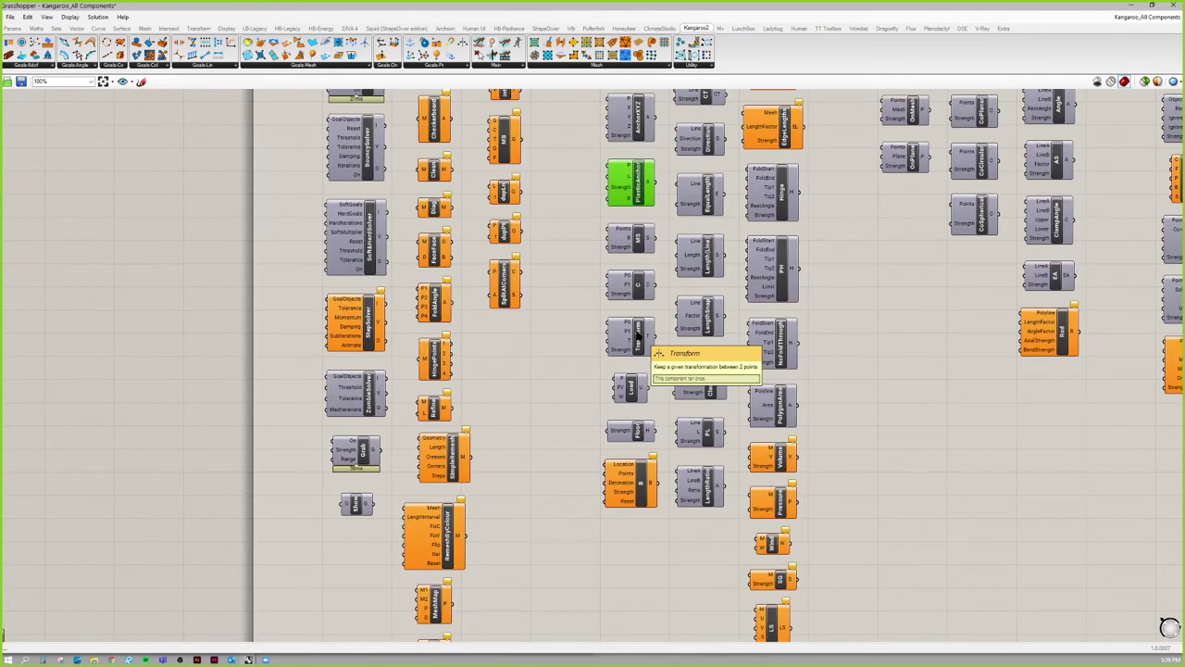
pyautogui.click(632, 393)
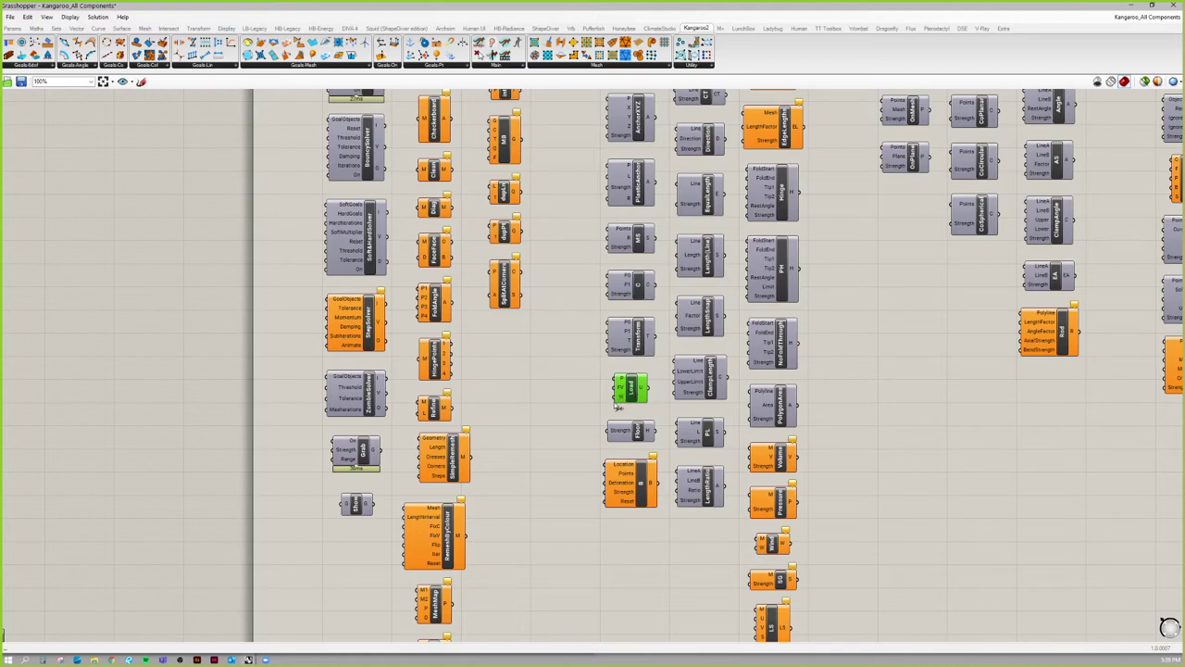
pyautogui.moveTo(627, 392); pyautogui.dragTo(588, 364, button='right')
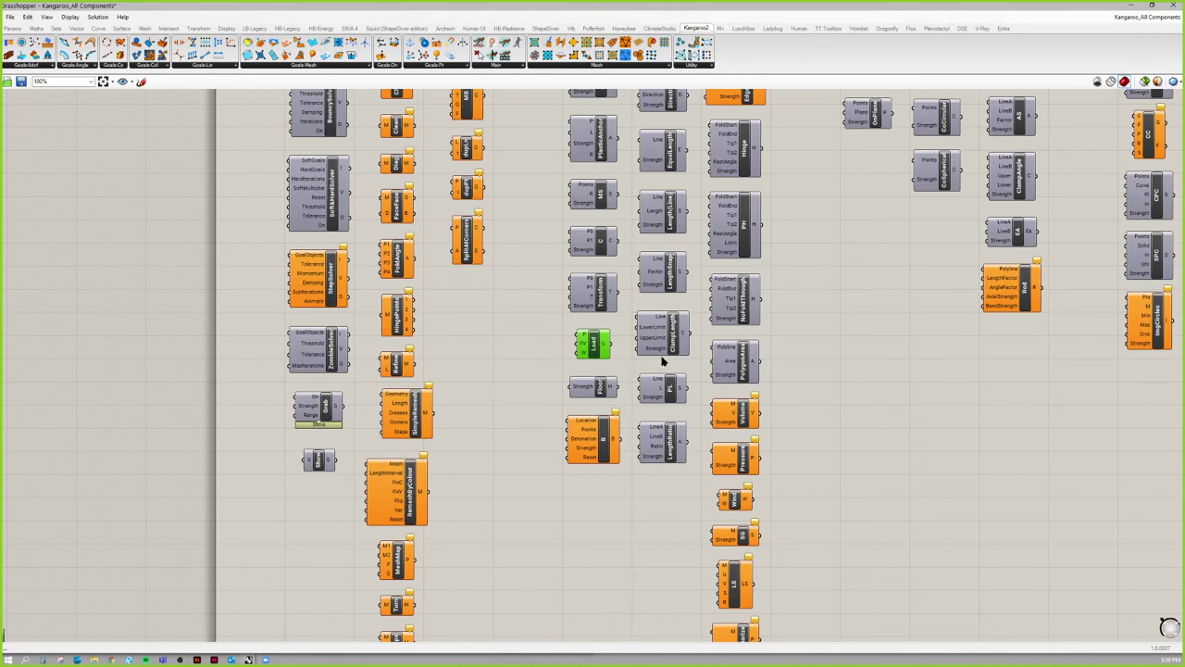
pyautogui.moveTo(600, 387); pyautogui.dragTo(589, 347, button='right')
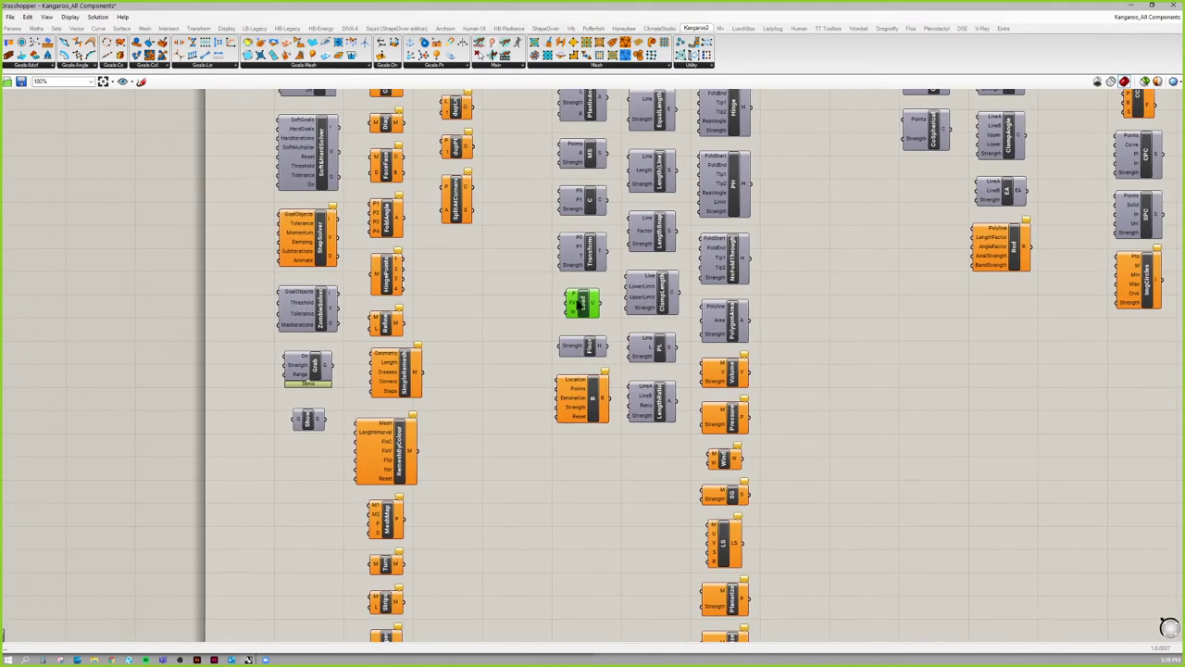
pyautogui.click(588, 346)
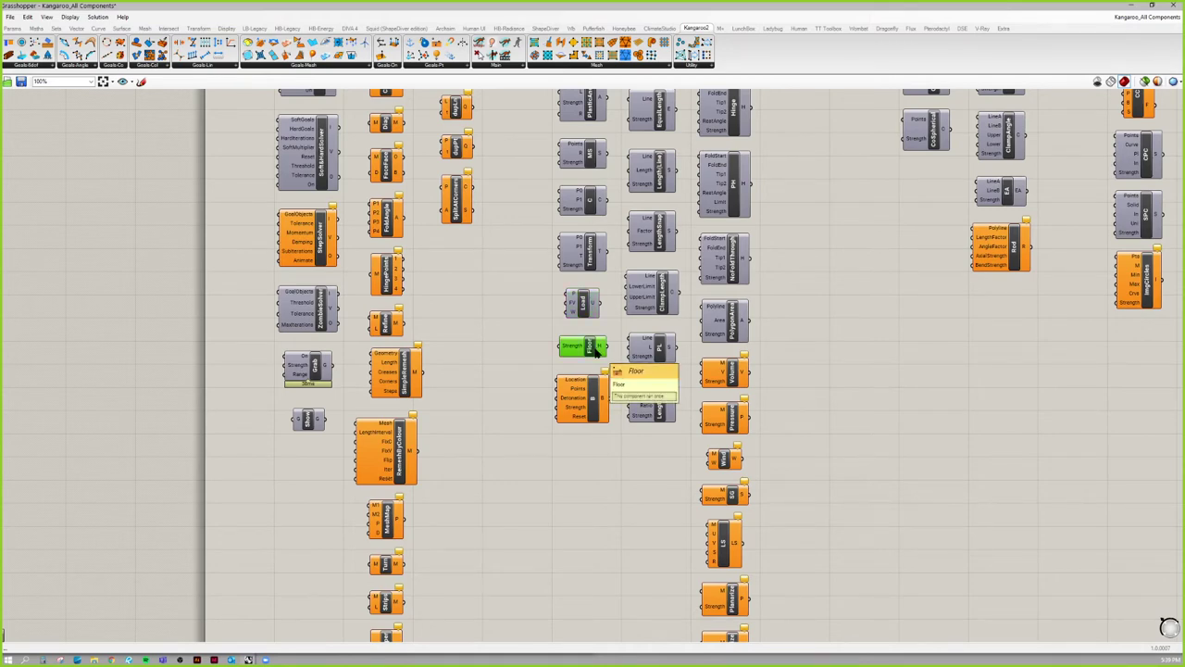
pyautogui.moveTo(589, 398); pyautogui.dragTo(580, 344, button='right')
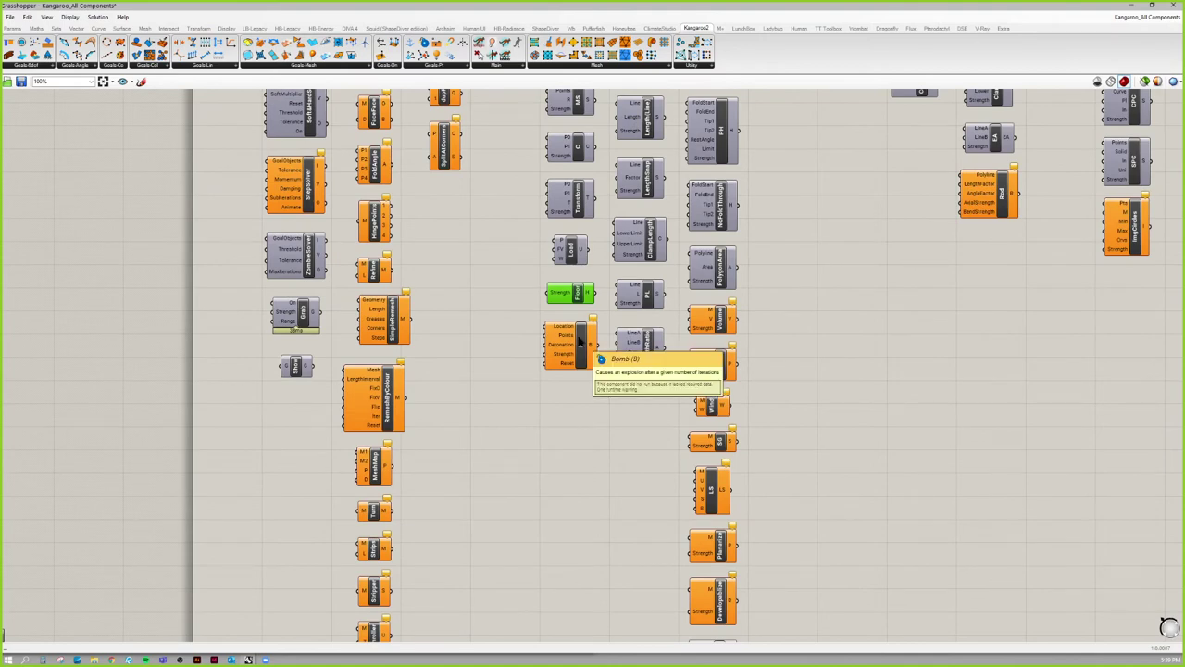
# Select the Line goals from DW down to LengthSnap and look over the column.
pyautogui.moveTo(587, 378); pyautogui.dragTo(684, 551, button='right')
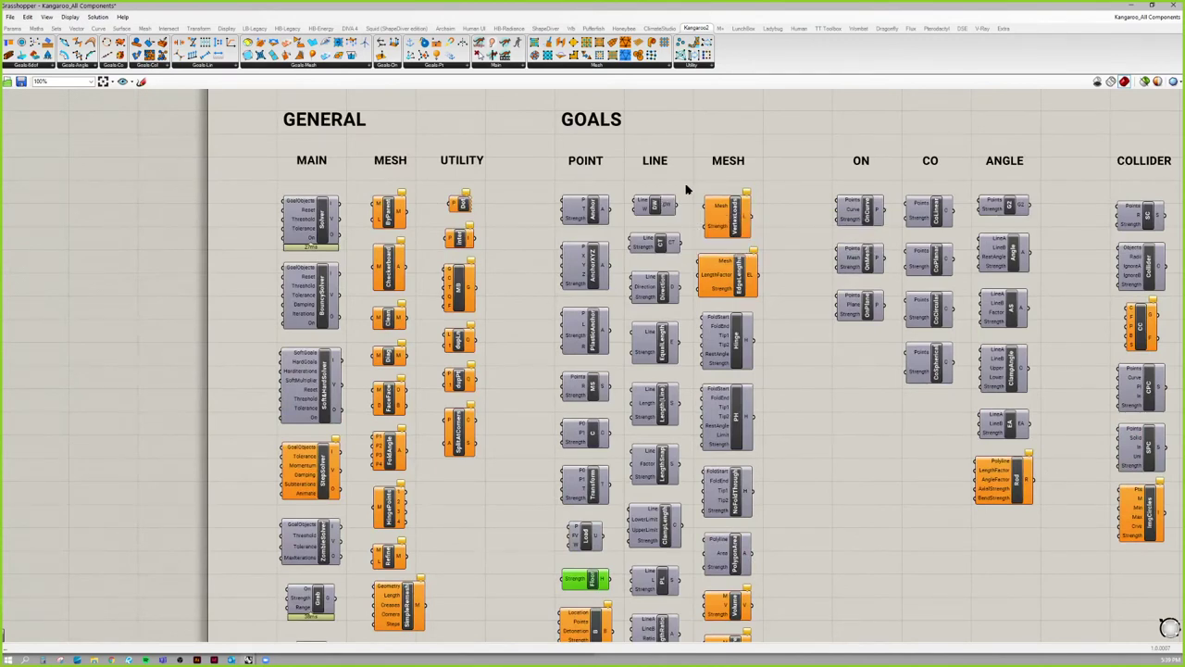
pyautogui.moveTo(687, 179); pyautogui.dragTo(637, 467)
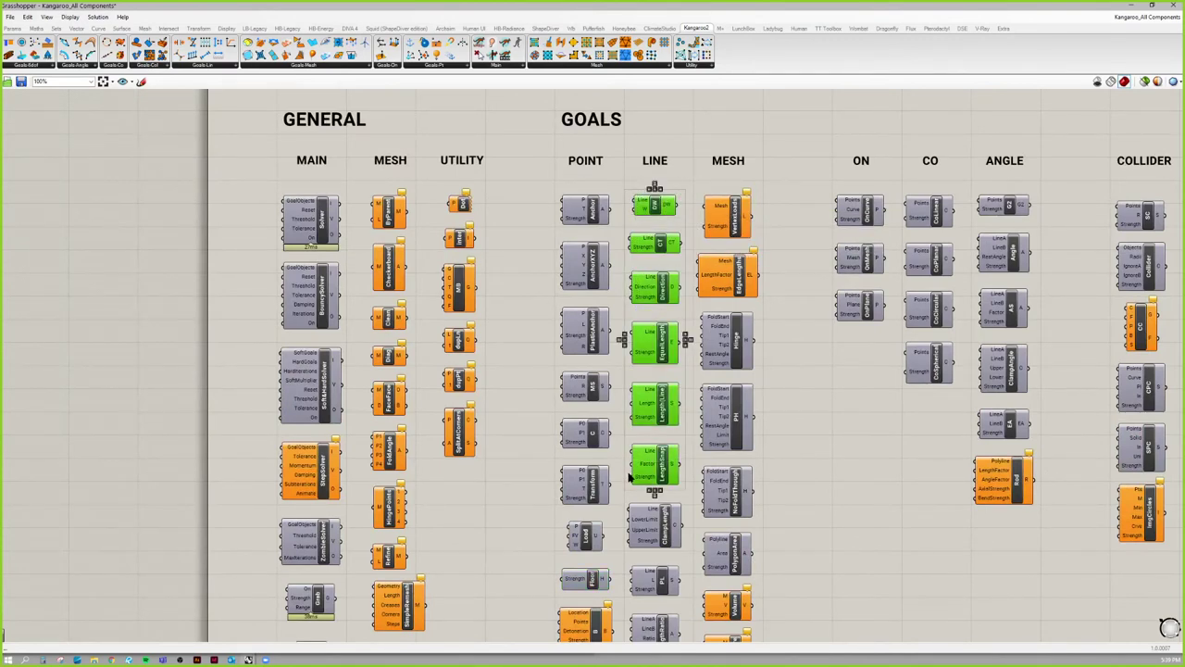
pyautogui.moveTo(637, 468); pyautogui.dragTo(641, 445, button='right')
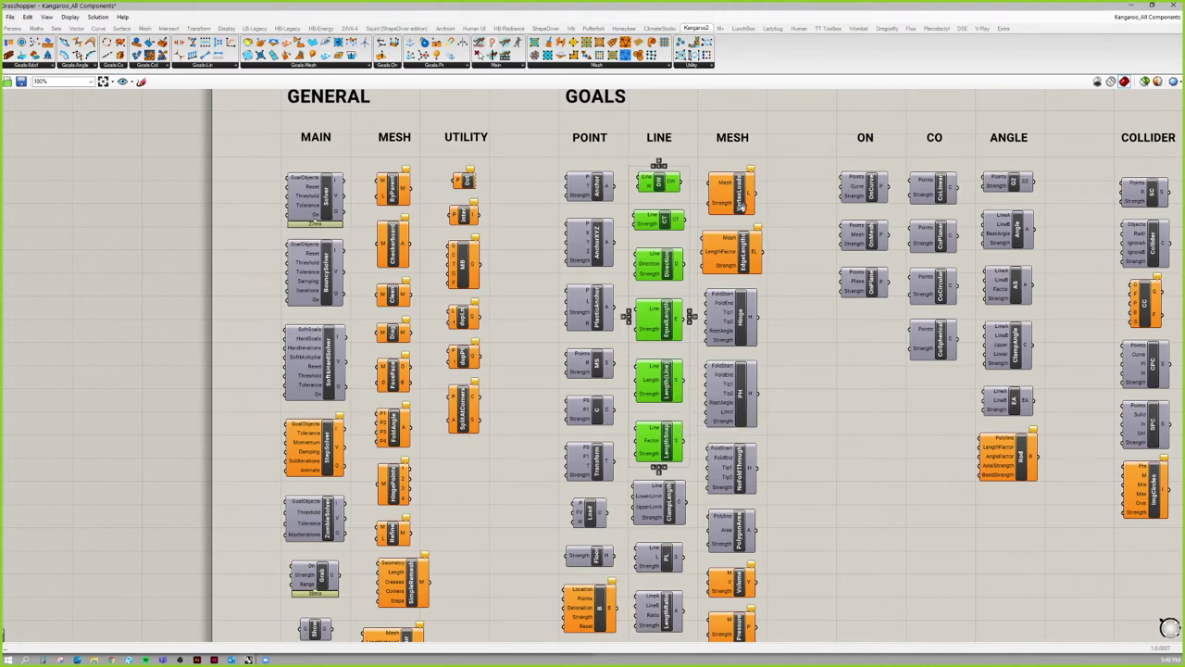
pyautogui.moveTo(780, 398); pyautogui.dragTo(778, 365, button='right')
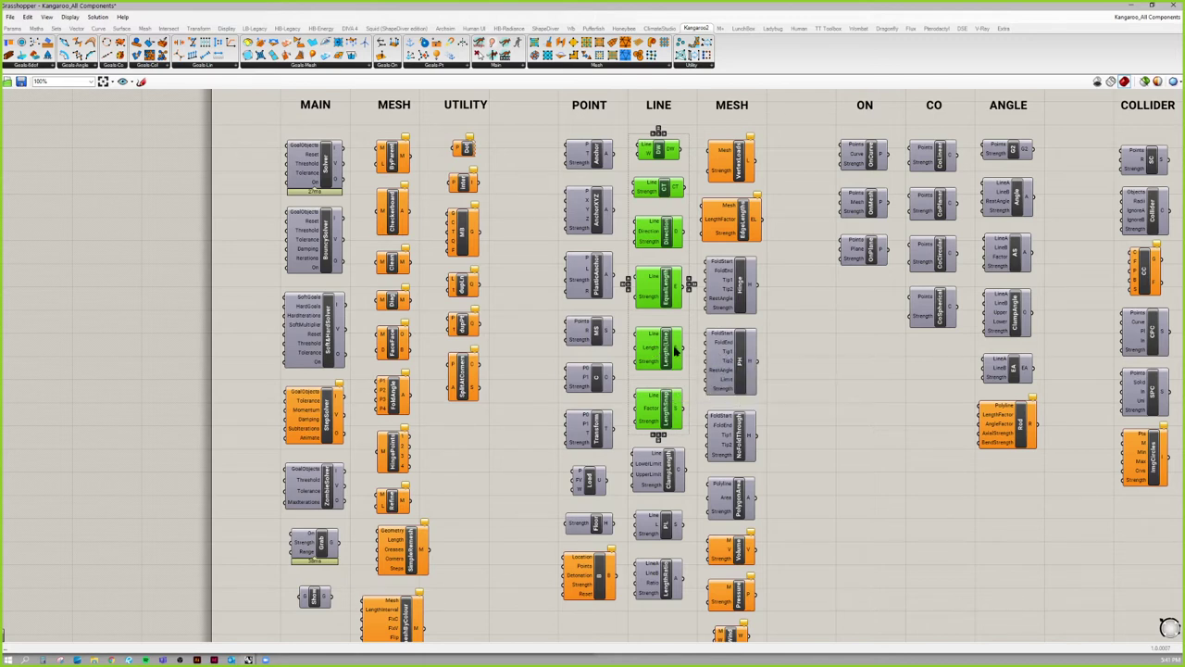
# Single out the EqualLength and Length(Line) goals, then the LengthSnap goal in the Line column.
pyautogui.click(694, 313)
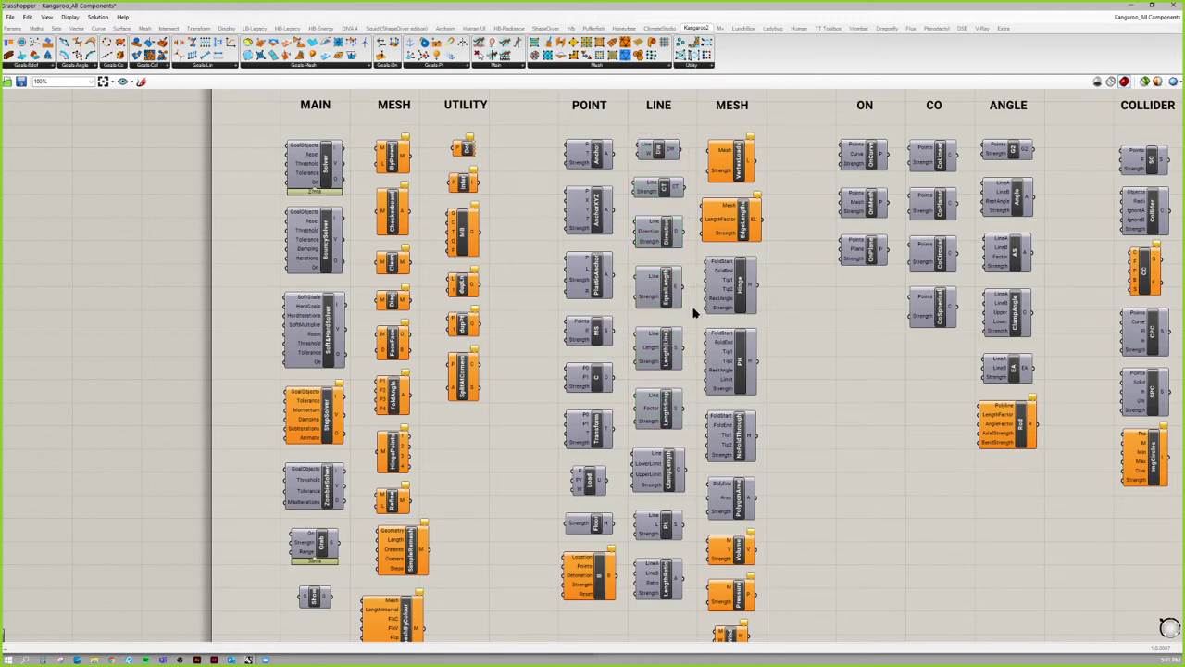
pyautogui.moveTo(696, 348); pyautogui.dragTo(636, 248)
pyautogui.click(674, 417)
pyautogui.moveTo(699, 615); pyautogui.dragTo(666, 587, button='right')
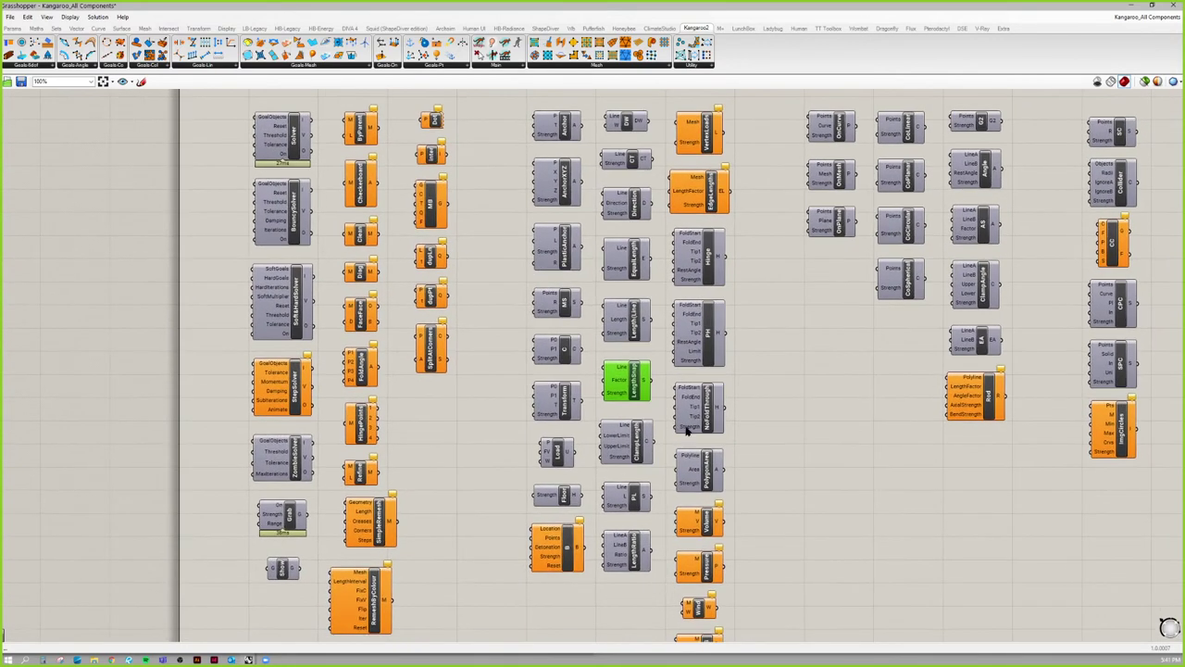
# Check the Hinge goal, select the Point and Line goals and then the Mesh goals, and clear the selection.
pyautogui.scroll(-1, 612, 176)
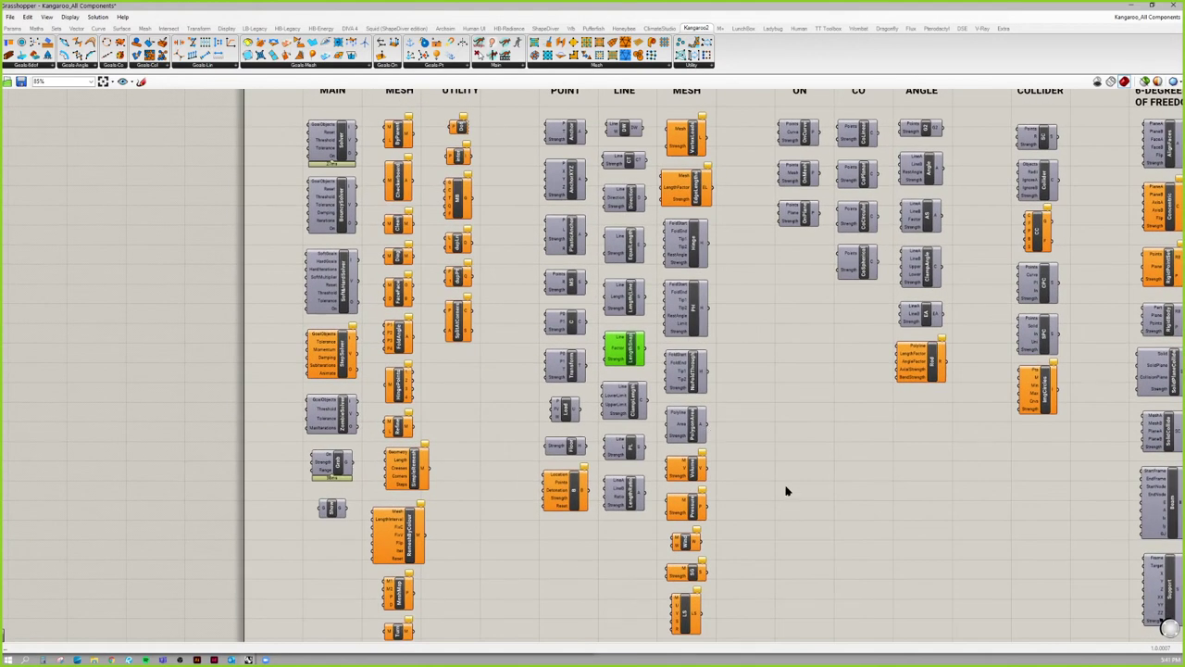
pyautogui.scroll(-1, 701, 191)
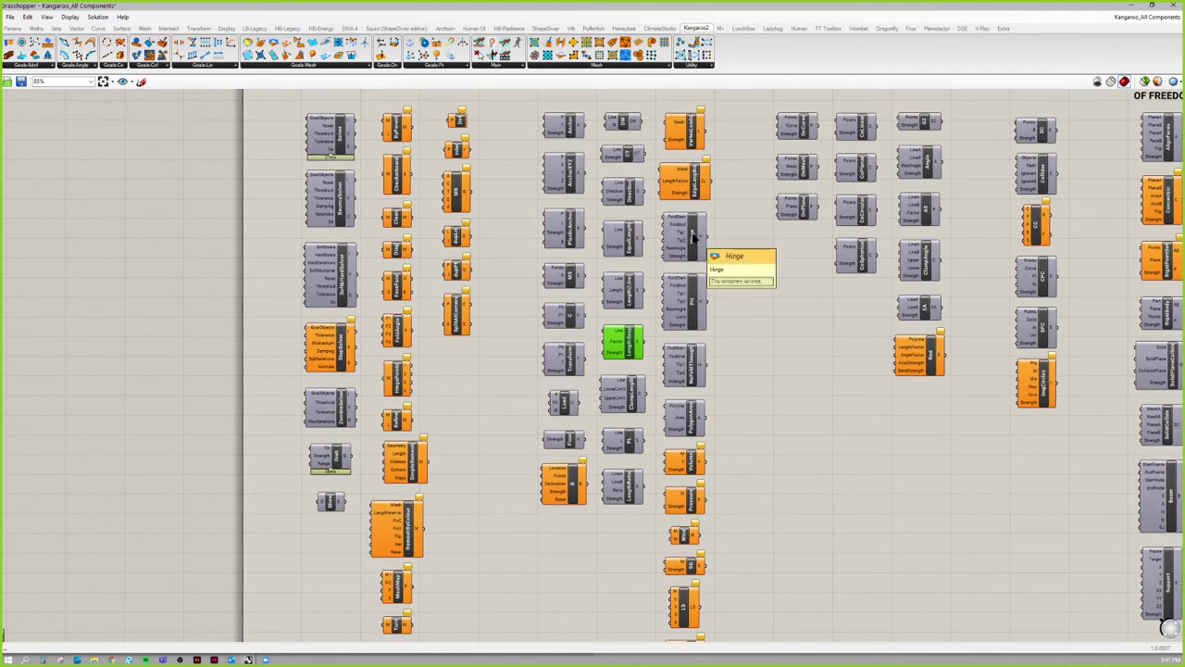
pyautogui.moveTo(755, 258); pyautogui.dragTo(728, 272, button='right')
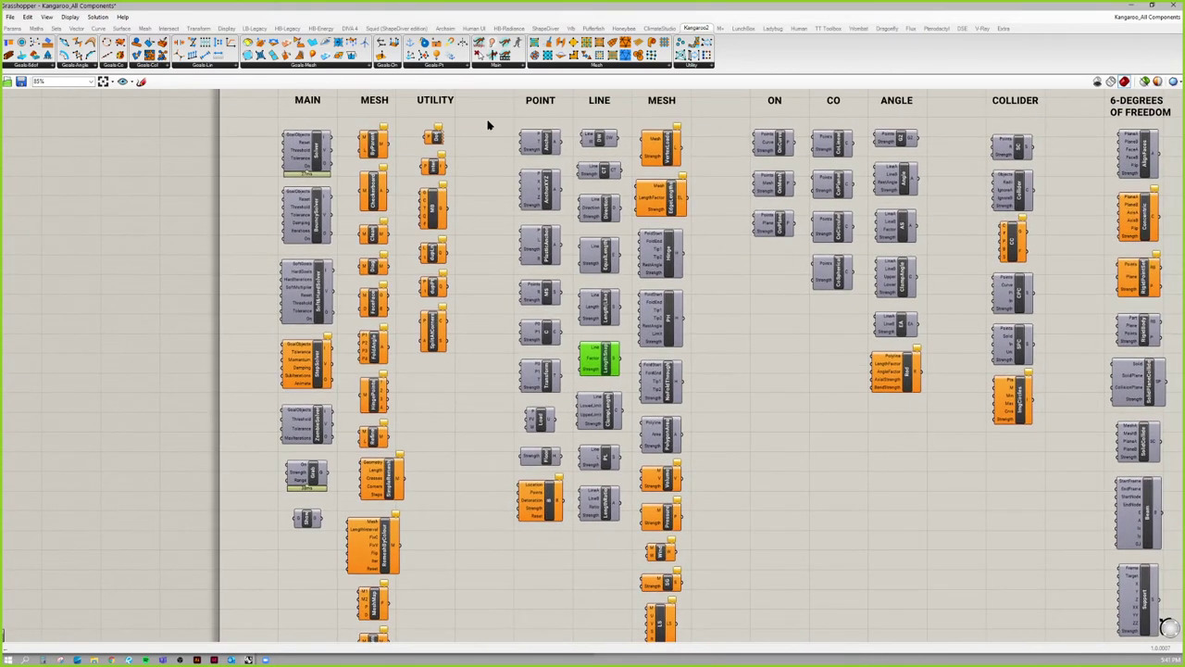
pyautogui.moveTo(488, 124); pyautogui.dragTo(638, 576)
pyautogui.moveTo(621, 116); pyautogui.dragTo(727, 455)
pyautogui.moveTo(728, 455); pyautogui.dragTo(694, 481, button='right')
pyautogui.click(694, 481)
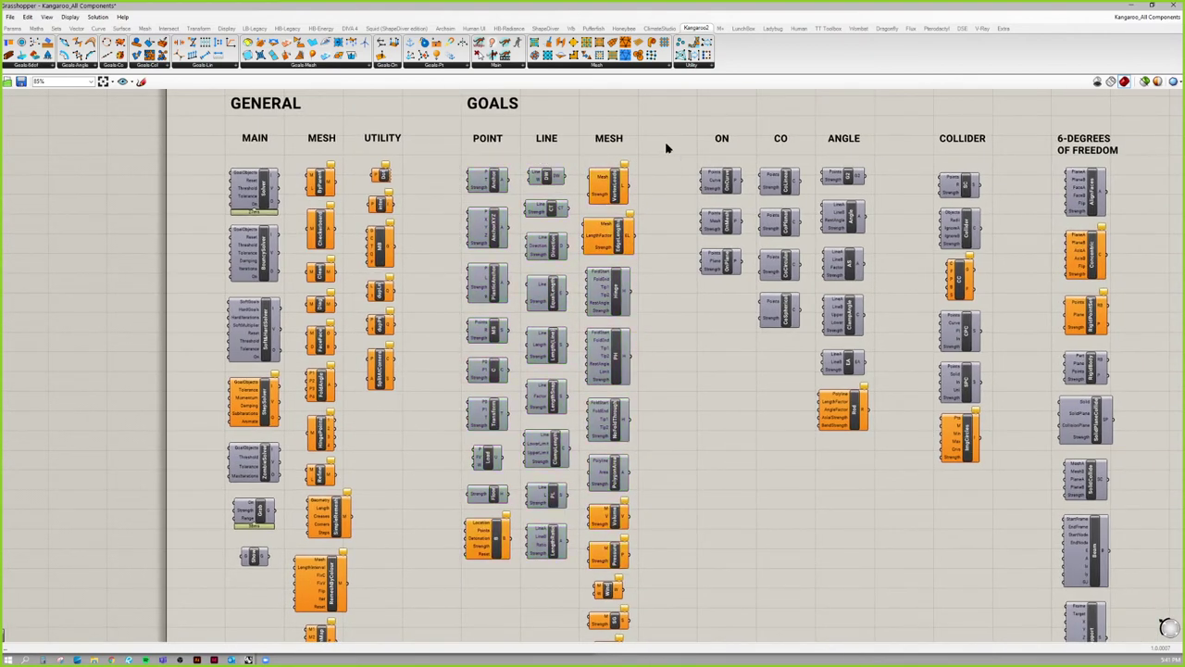
# Select the Point, Line and Mesh goals together, then only the OnCurve, OnMesh and OnPlane goals.
pyautogui.scroll(-2, 666, 148)
pyautogui.moveTo(666, 176); pyautogui.dragTo(638, 176, button='right')
pyautogui.moveTo(484, 157); pyautogui.dragTo(672, 537)
pyautogui.moveTo(683, 250); pyautogui.dragTo(633, 220, button='right')
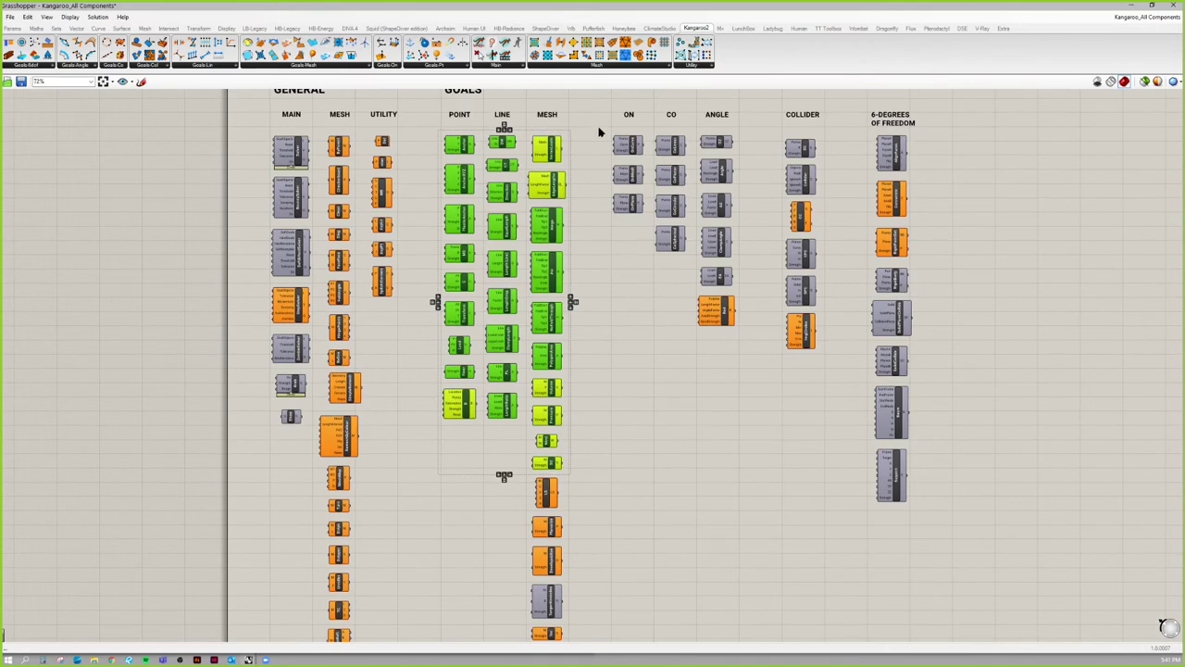
pyautogui.scroll(3, 595, 167)
pyautogui.moveTo(578, 179); pyautogui.dragTo(676, 390)
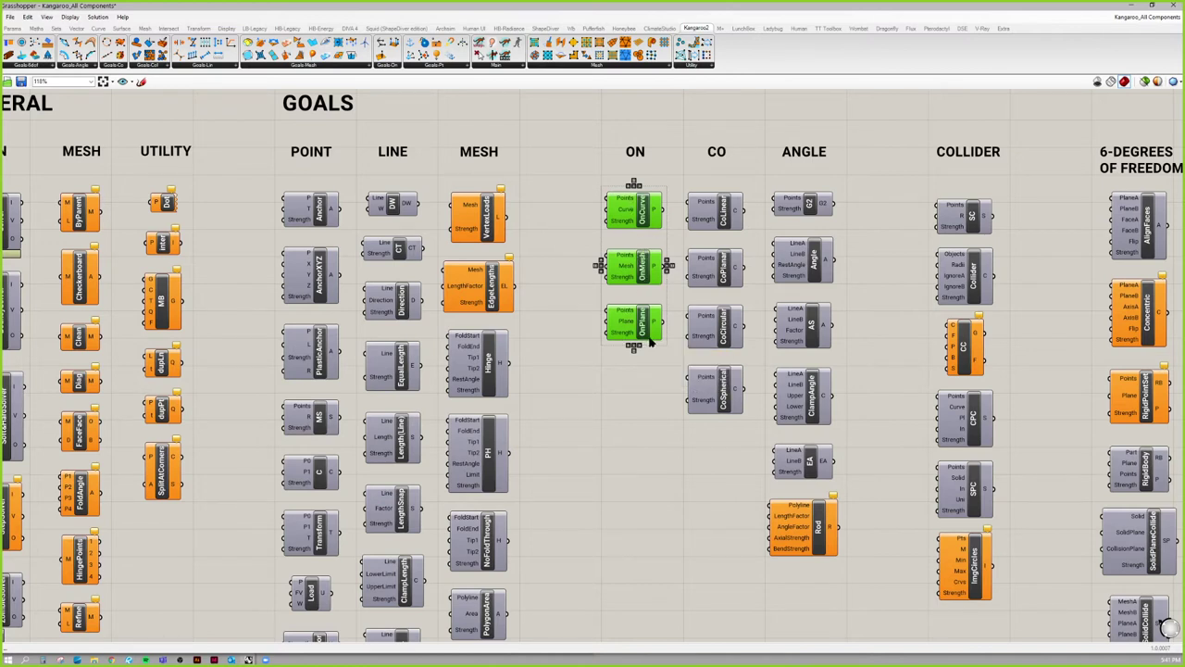
# Select all the goals in the Collider column to single them out, and clear the selection.
pyautogui.click(744, 178)
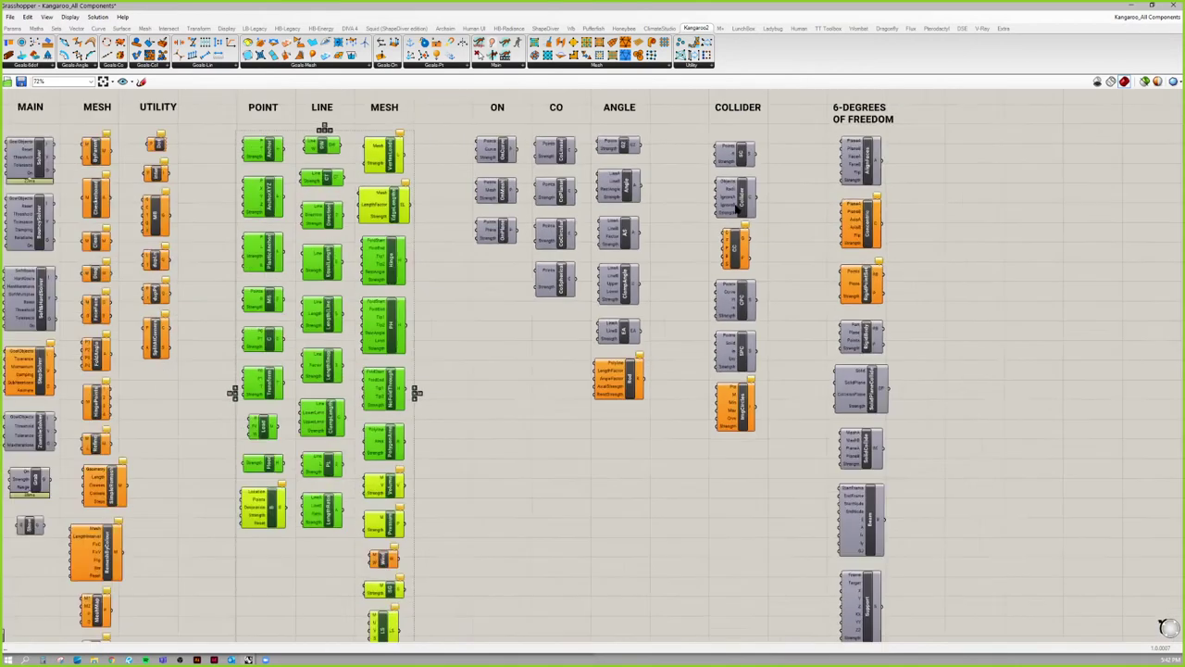
pyautogui.scroll(-1, 695, 139)
pyautogui.moveTo(691, 141); pyautogui.dragTo(792, 410)
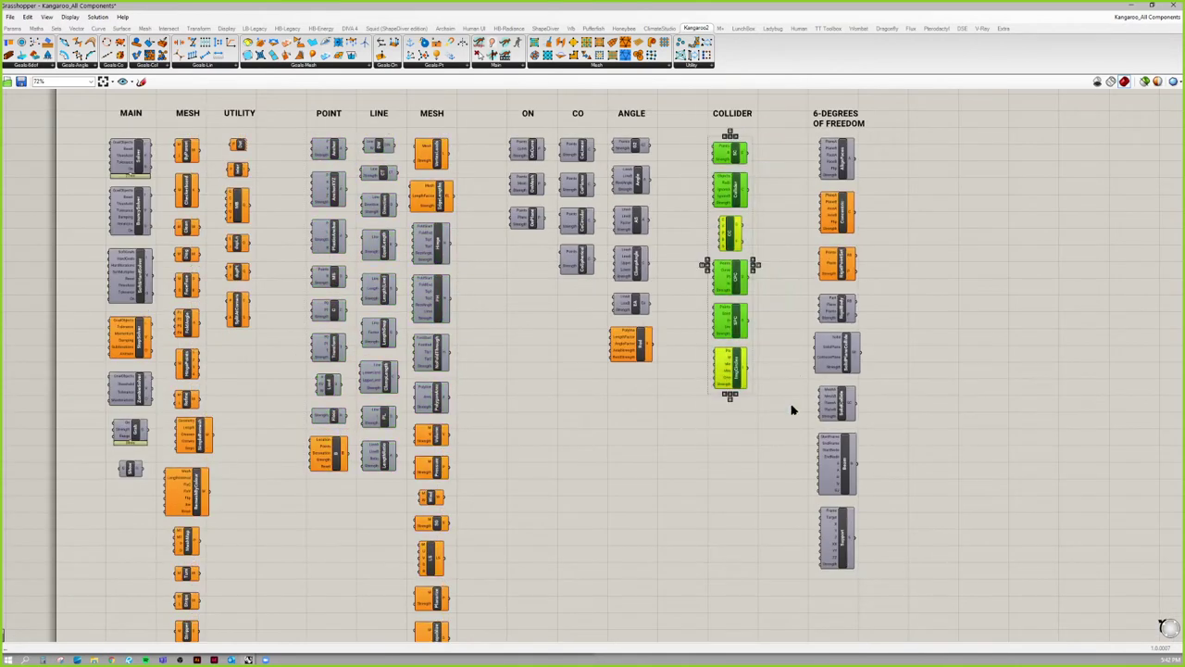
pyautogui.moveTo(776, 183); pyautogui.dragTo(738, 190, button='right')
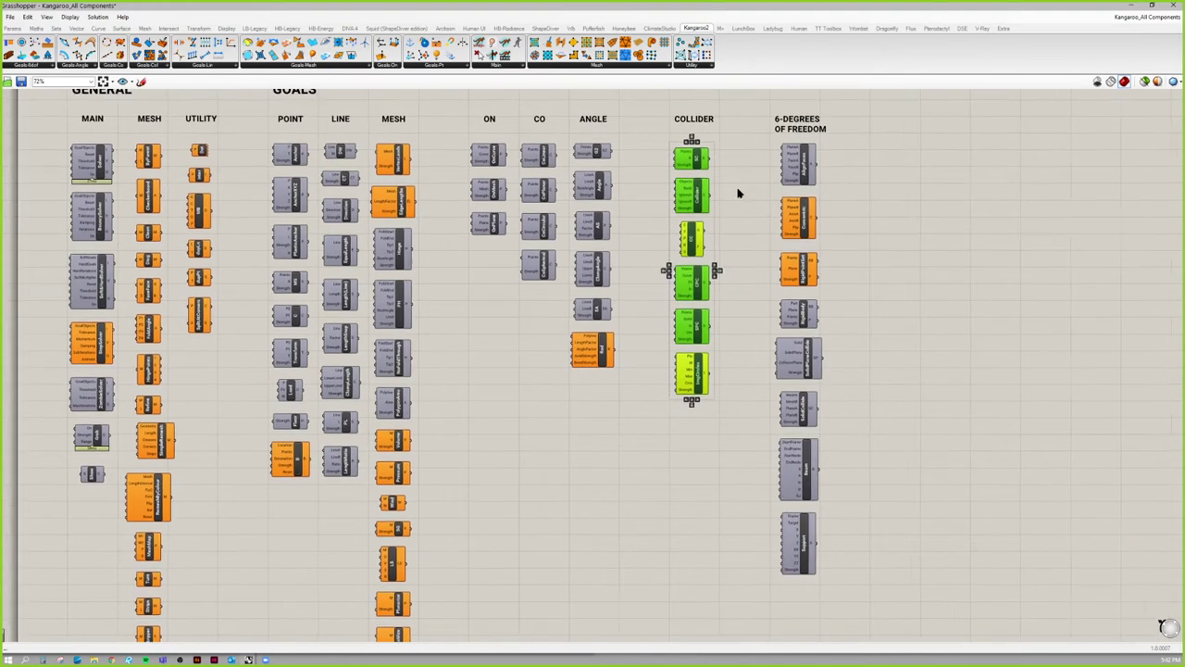
pyautogui.click(741, 195)
# Select the 6-Degrees of Freedom goals, then only Beam and Support, and clear the selection.
pyautogui.moveTo(743, 131); pyautogui.dragTo(889, 603)
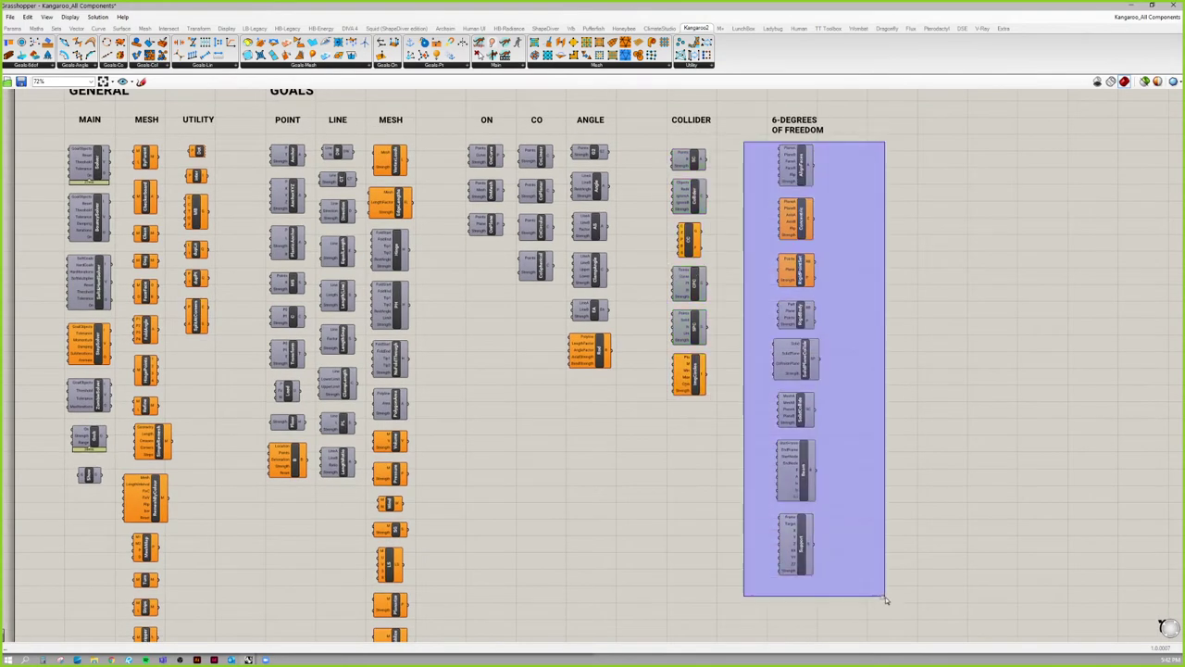
pyautogui.click(761, 359)
pyautogui.click(808, 484)
pyautogui.keyDown('shift'); pyautogui.click(809, 538); pyautogui.keyUp('shift')
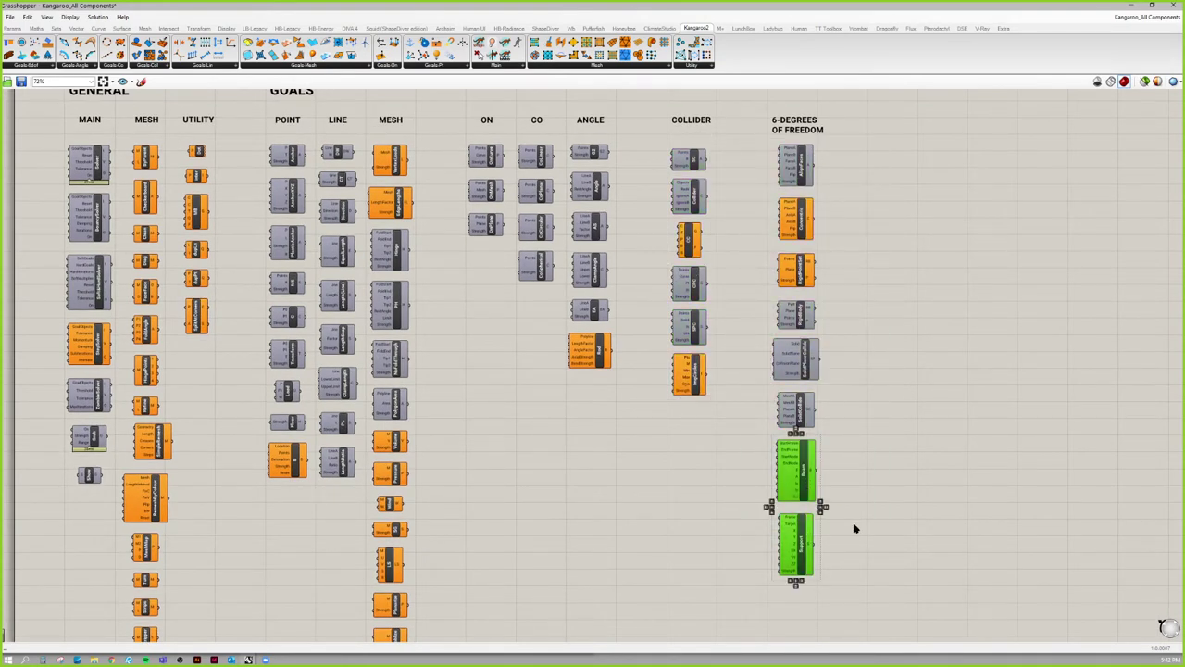
pyautogui.moveTo(855, 529); pyautogui.dragTo(892, 512, button='right')
pyautogui.click(743, 495)
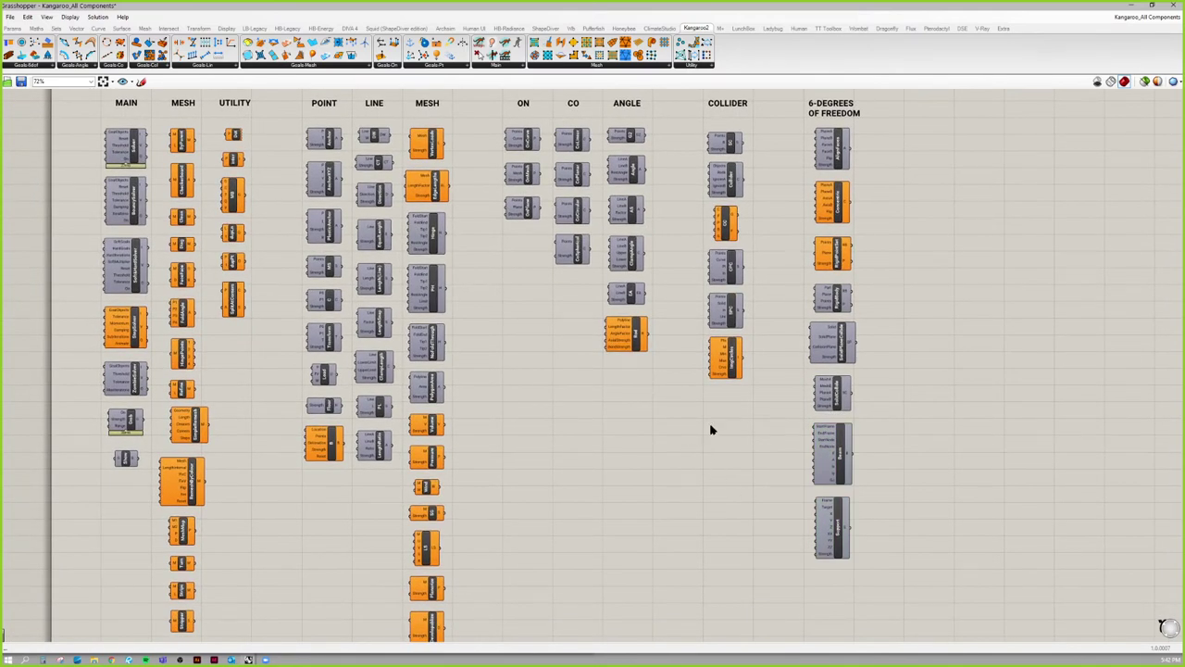
# Switch to the bombdemo definition and fit the Grasshopper window beside the Rhino viewports.
pyautogui.hotkey('ctrl', 's')
pyautogui.press('Escape')
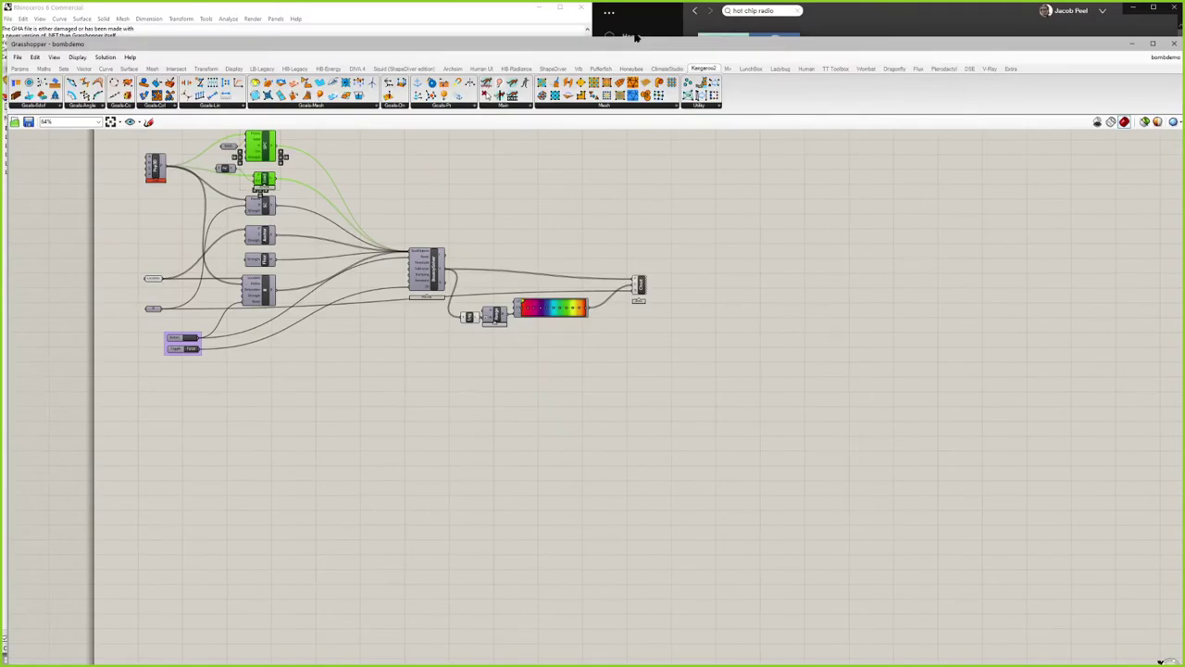
pyautogui.doubleClick(636, 39)
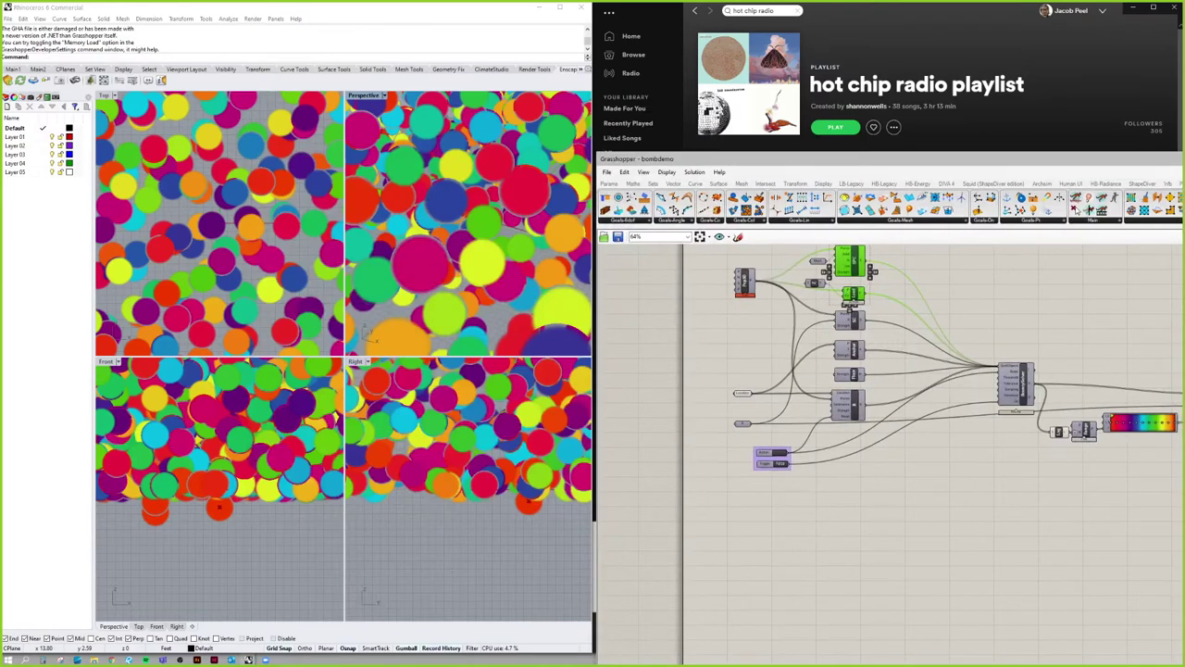
pyautogui.hotkey('alt', 'Tab')
pyautogui.hotkey('alt', 'Tab')
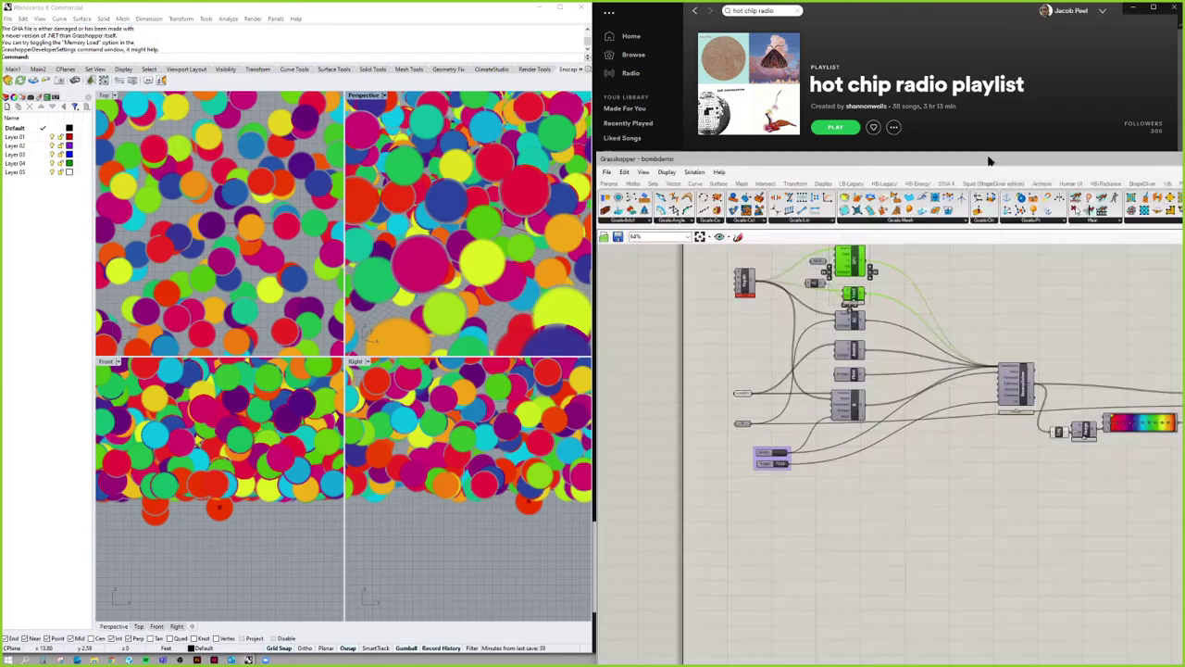
pyautogui.doubleClick(989, 161)
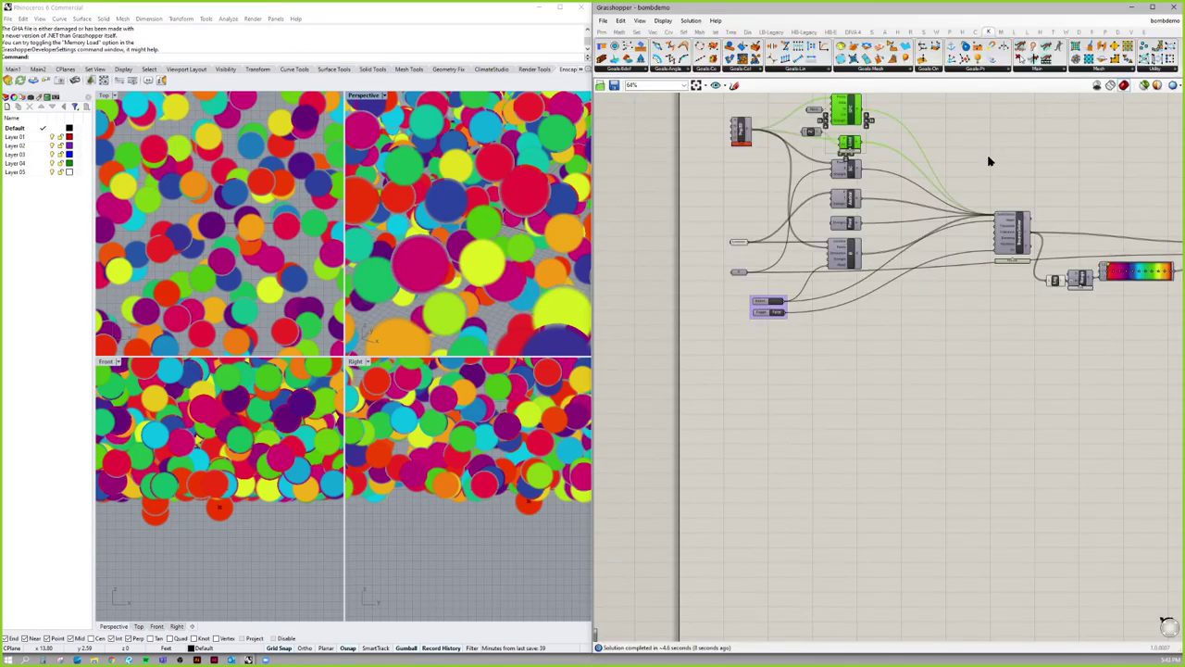
# Maximize the Perspective viewport in Rhino and show the entire cloud of coloured spheres.
pyautogui.doubleClick(364, 96)
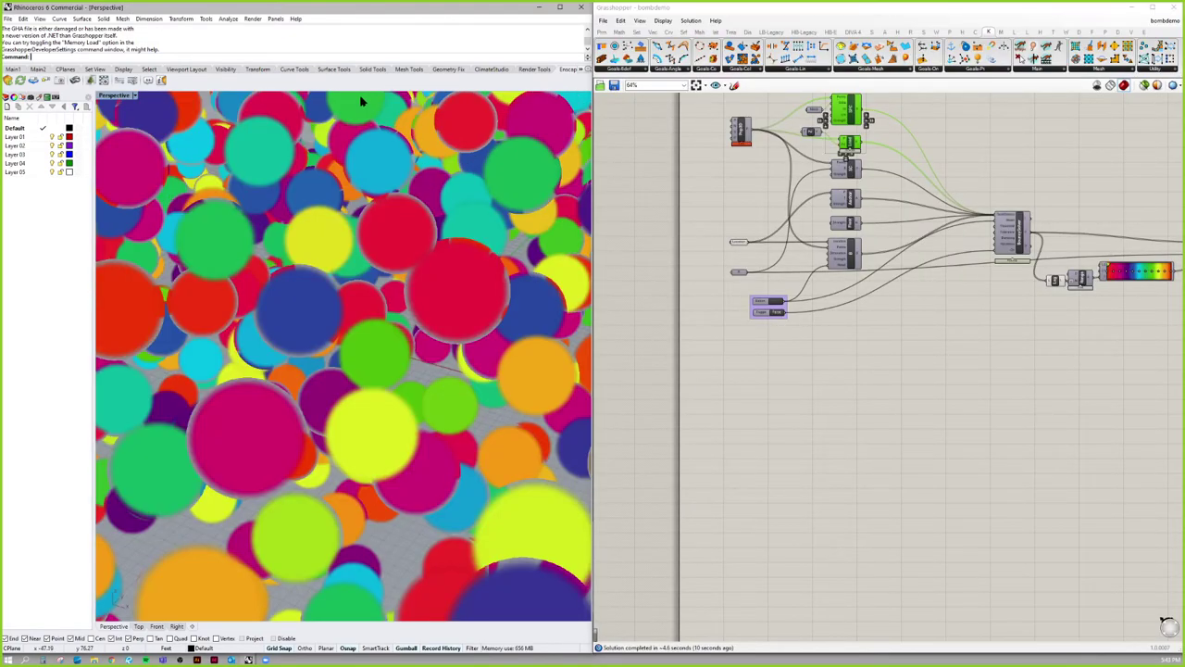
pyautogui.scroll(-10, 401, 200)
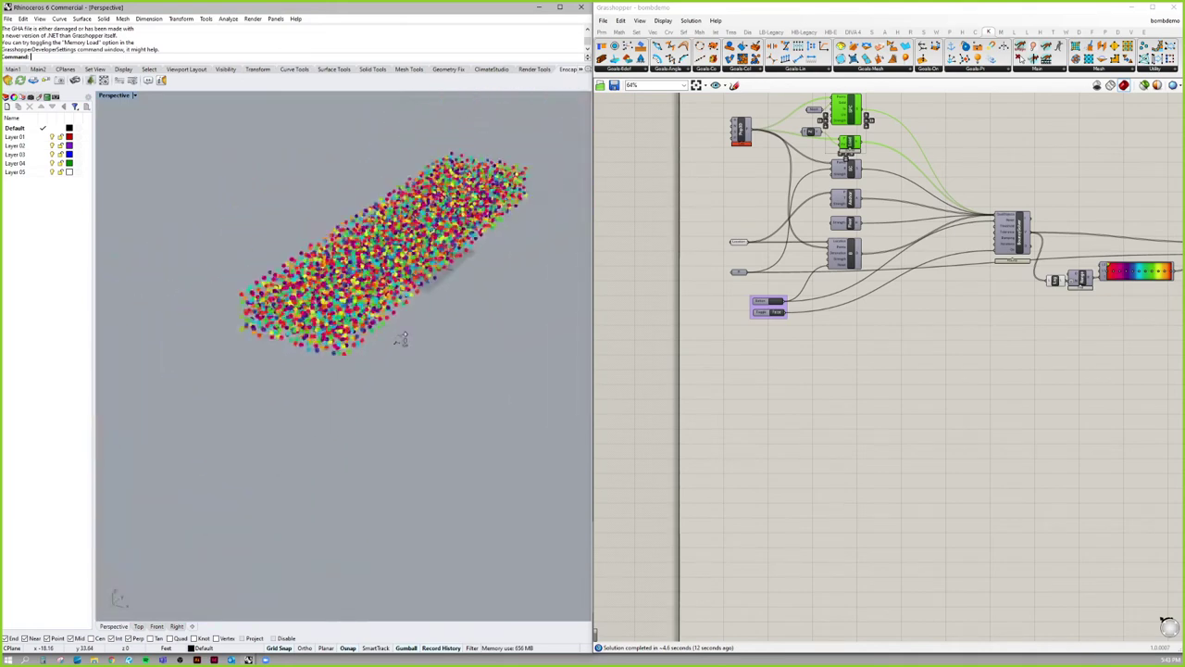
pyautogui.moveTo(401, 339); pyautogui.dragTo(341, 344, button='right')
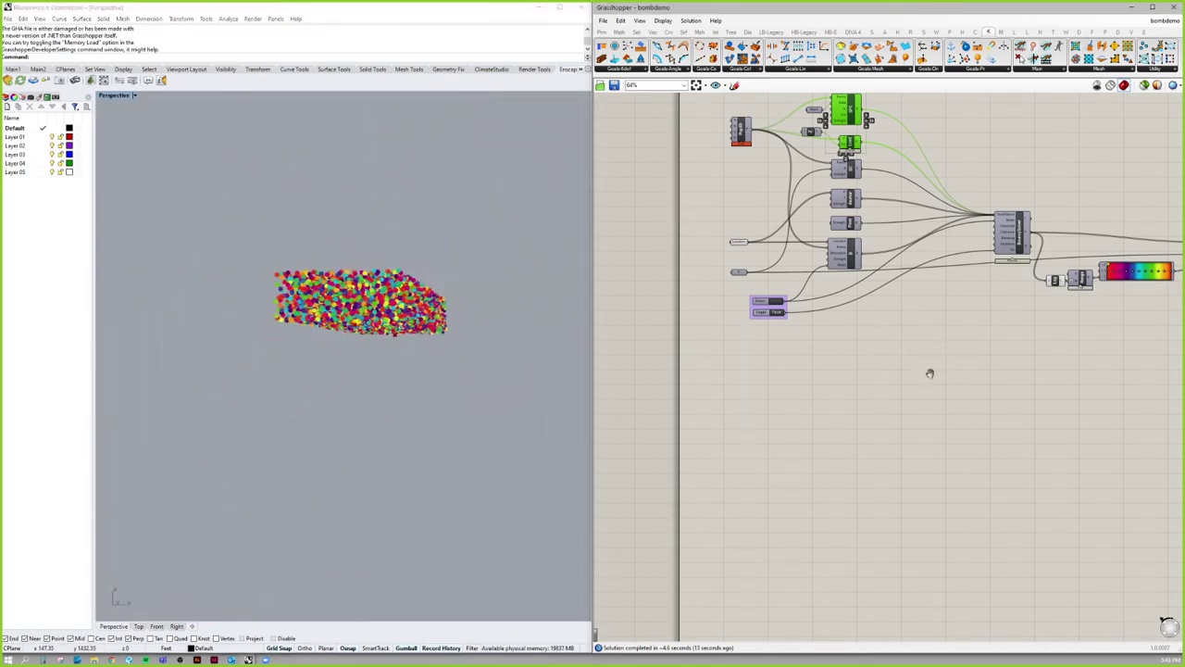
# Look over the goals wired into the BouncySolver and move the Pop3D component slightly lower on the canvas.
pyautogui.moveTo(929, 373); pyautogui.dragTo(757, 384, button='right')
pyautogui.scroll(4, 788, 275)
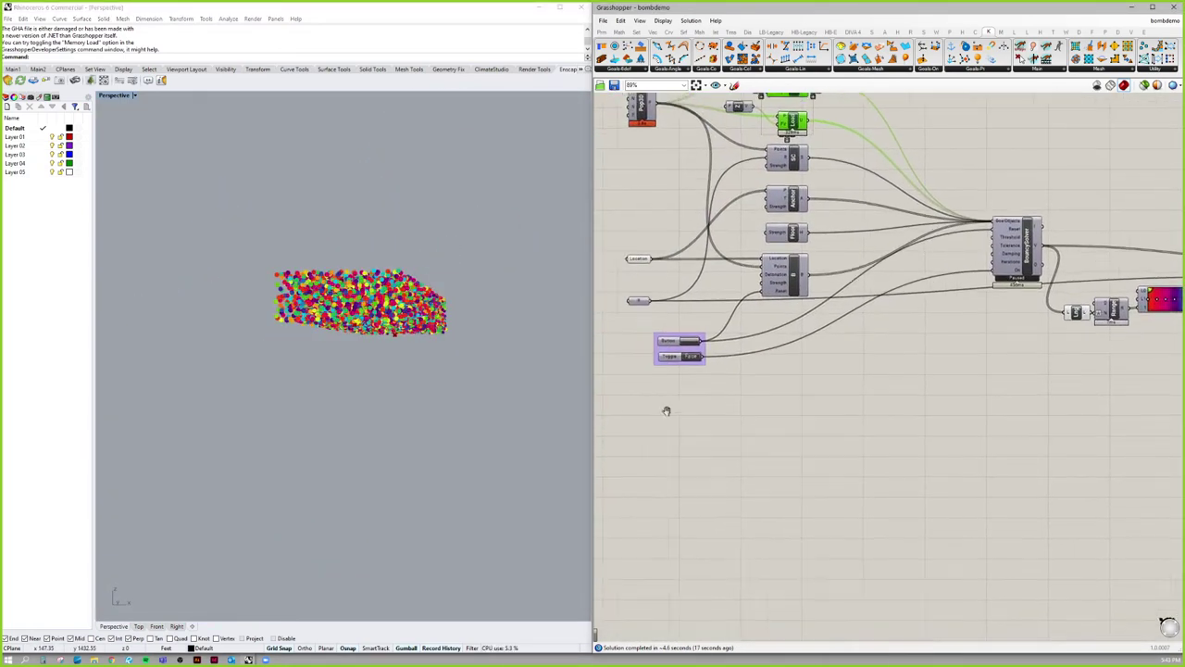
pyautogui.moveTo(666, 410); pyautogui.dragTo(745, 406, button='right')
pyautogui.moveTo(757, 237); pyautogui.dragTo(727, 294, button='right')
pyautogui.scroll(2, 719, 296)
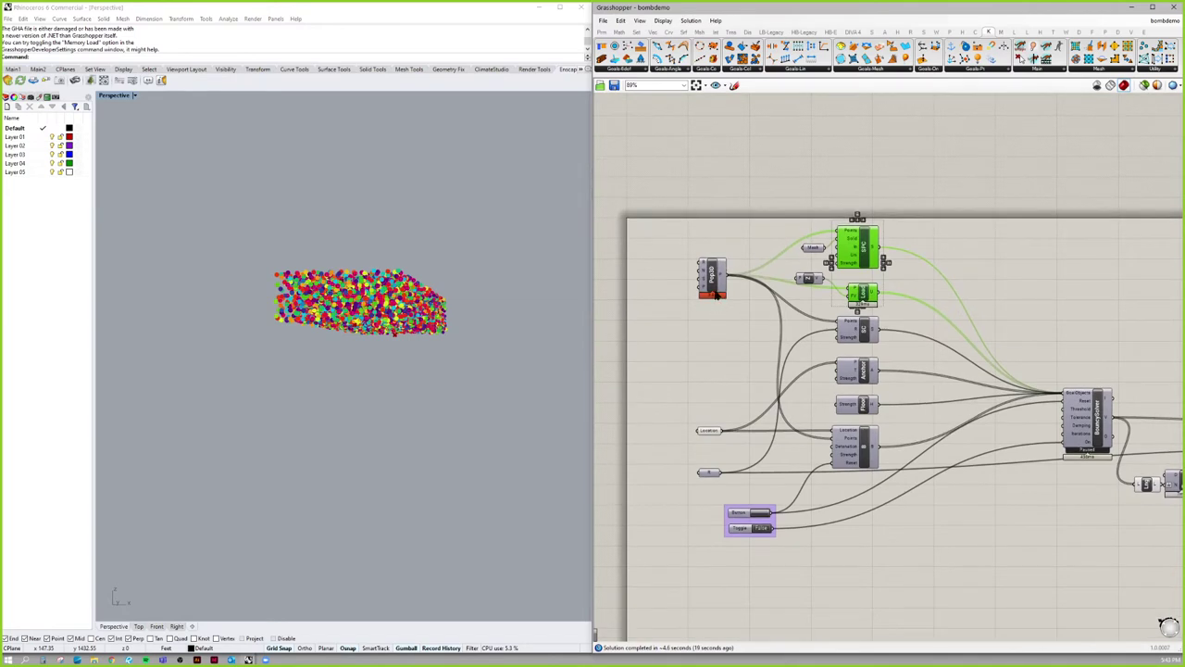
pyautogui.moveTo(715, 295); pyautogui.dragTo(709, 322)
pyautogui.moveTo(732, 287); pyautogui.dragTo(729, 262, button='right')
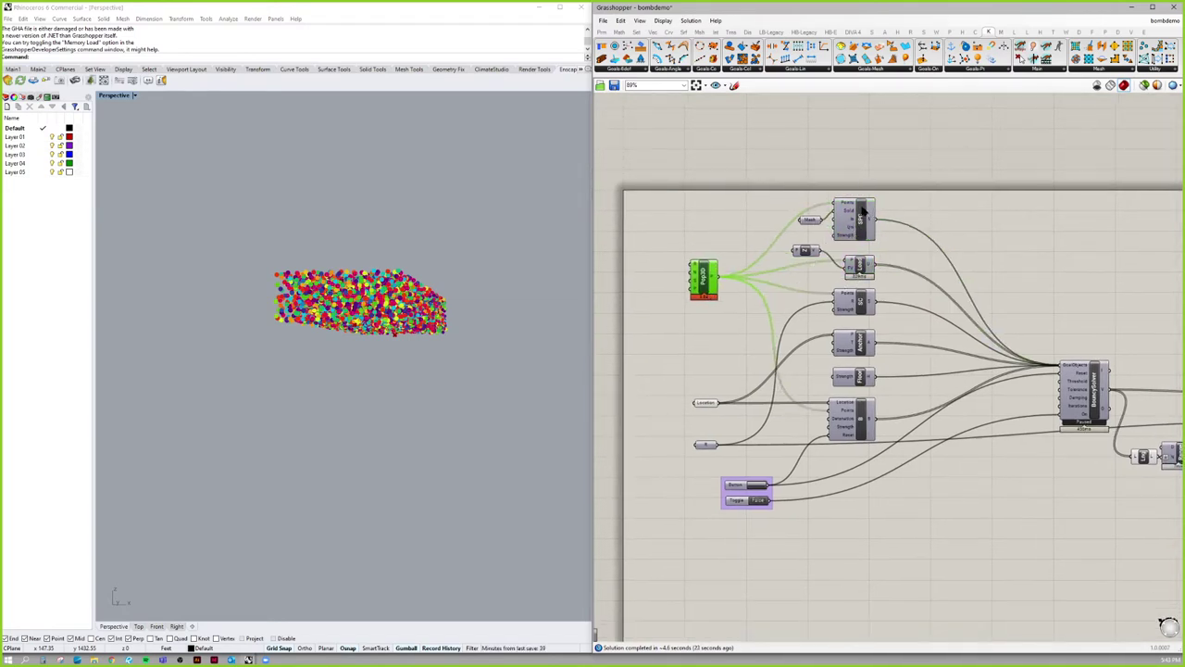
# Nudge the SolidPointCollide (SPC) goal and move the Mesh parameter wired to its Solid input up and away from it.
pyautogui.click(809, 222)
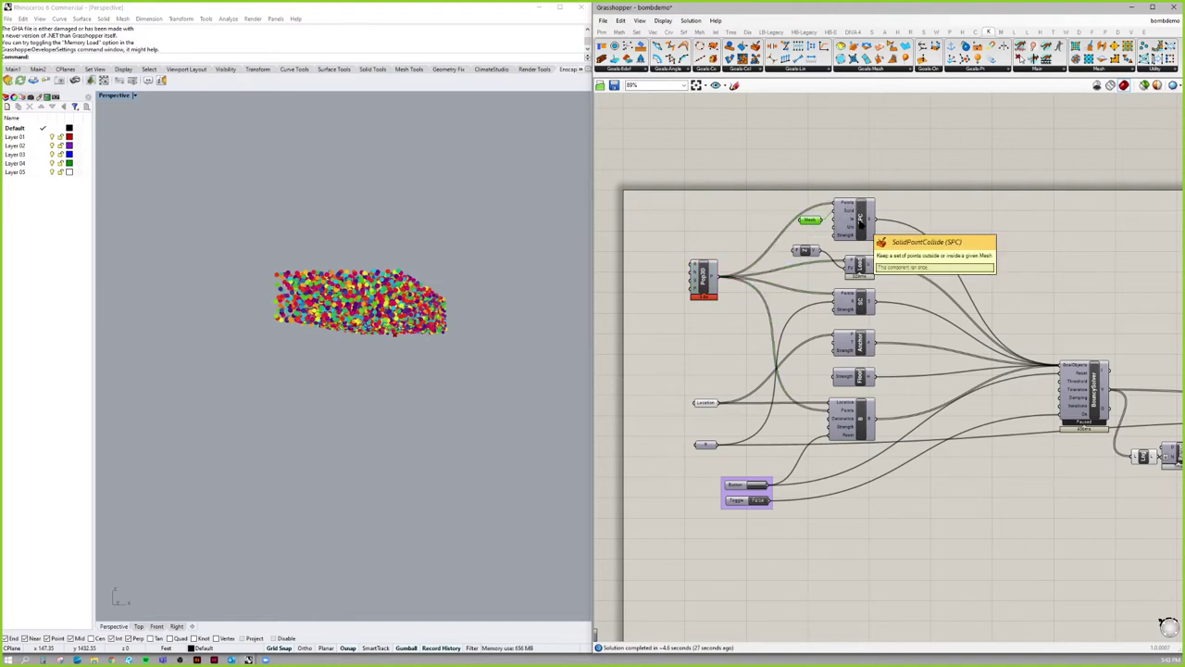
pyautogui.click(860, 222)
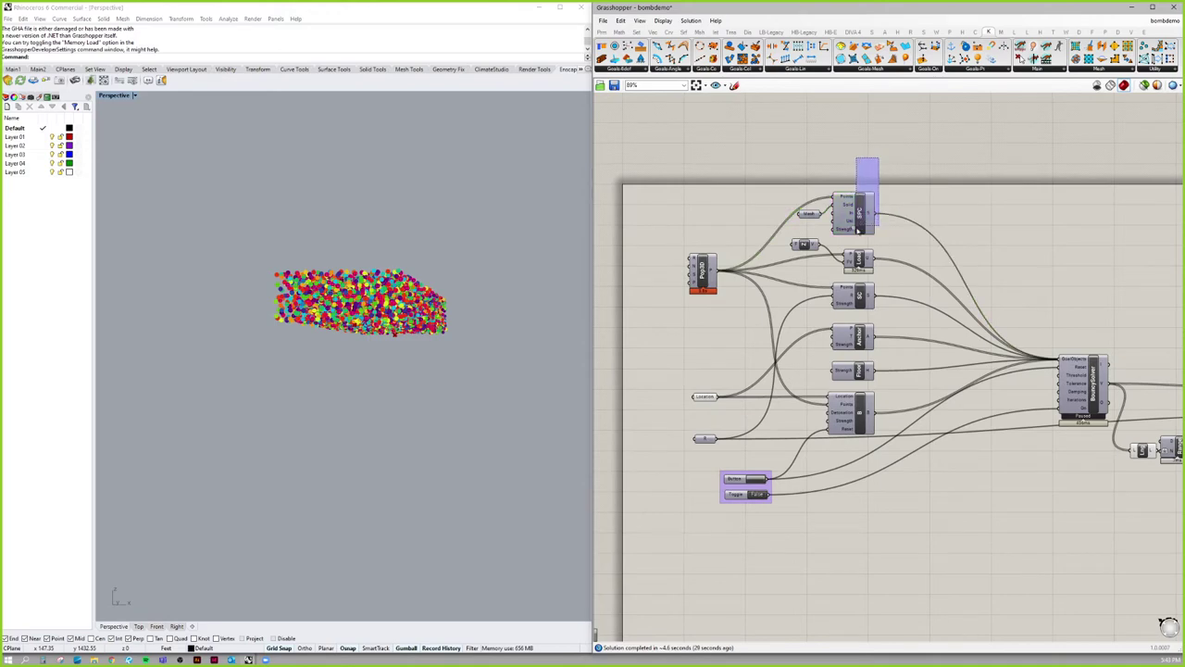
pyautogui.click(900, 209)
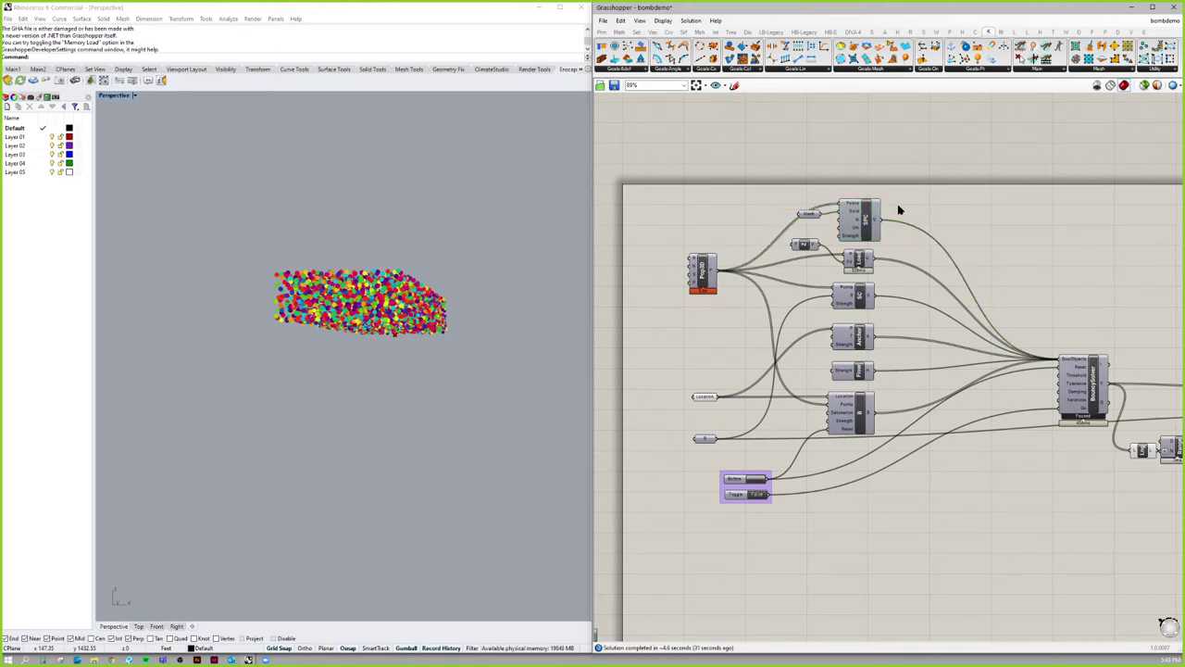
pyautogui.scroll(4, 858, 220)
pyautogui.click(850, 194)
pyautogui.moveTo(756, 213); pyautogui.dragTo(719, 160)
# Preview the Mesh parameter temporarily to examine its boxes beside the spheres, and turn the preview off again.
pyautogui.rightClick(719, 158)
pyautogui.click(743, 177)
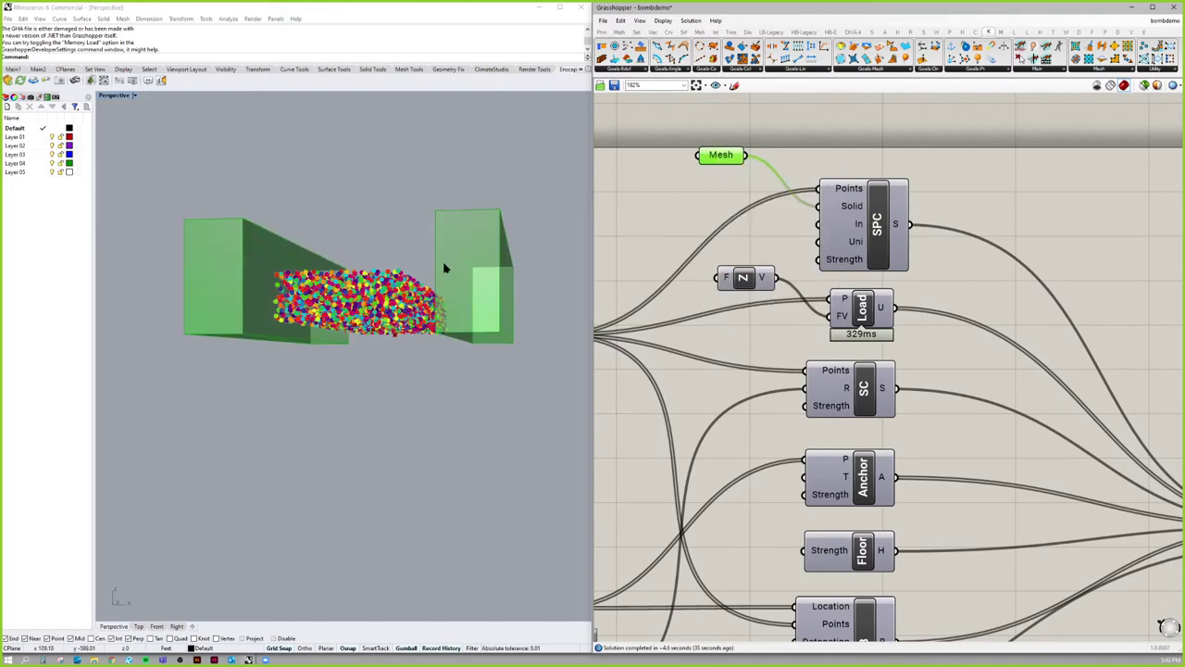
pyautogui.moveTo(444, 265); pyautogui.dragTo(468, 317, button='right')
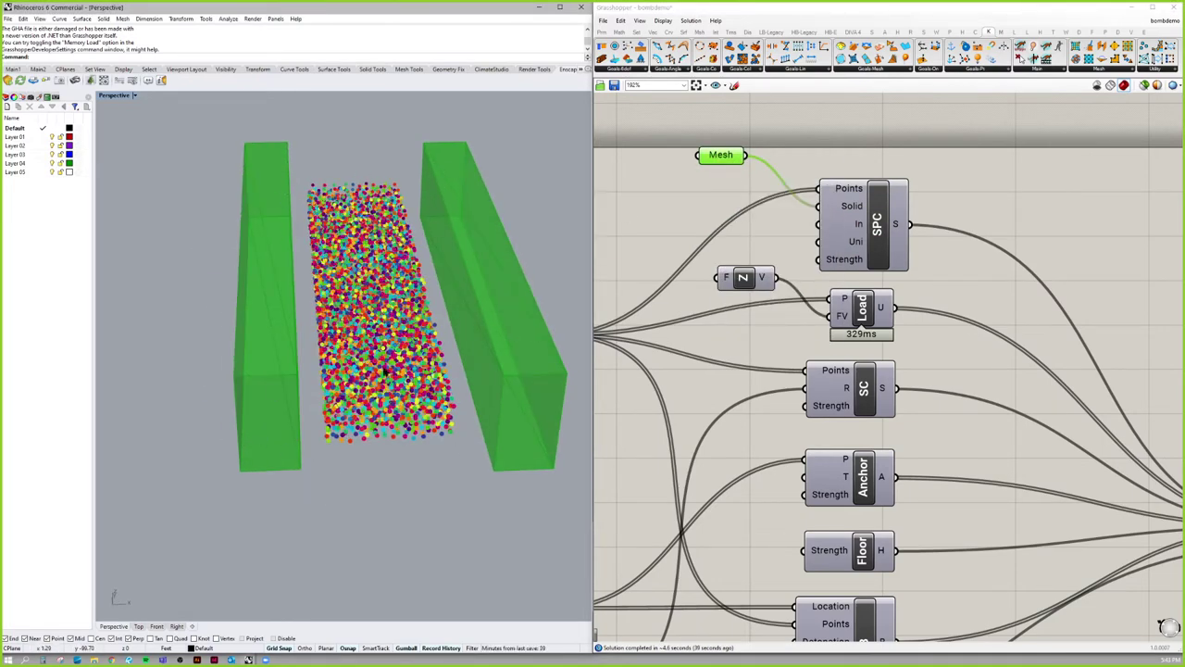
pyautogui.scroll(-2, 714, 207)
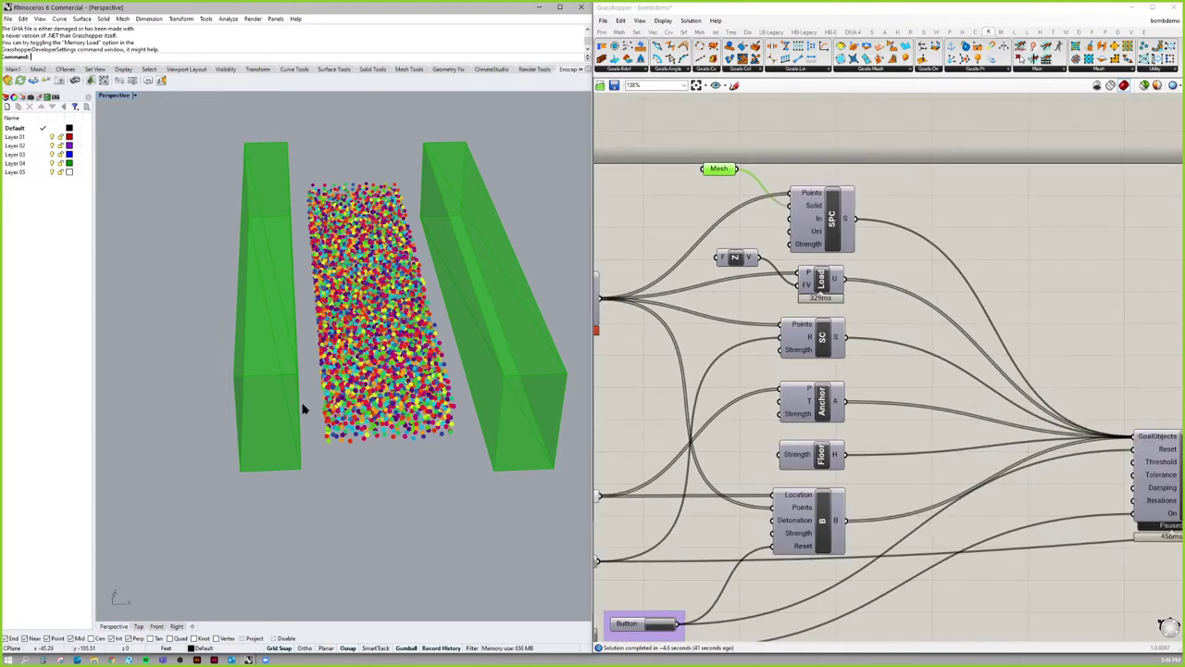
pyautogui.rightClick(718, 172)
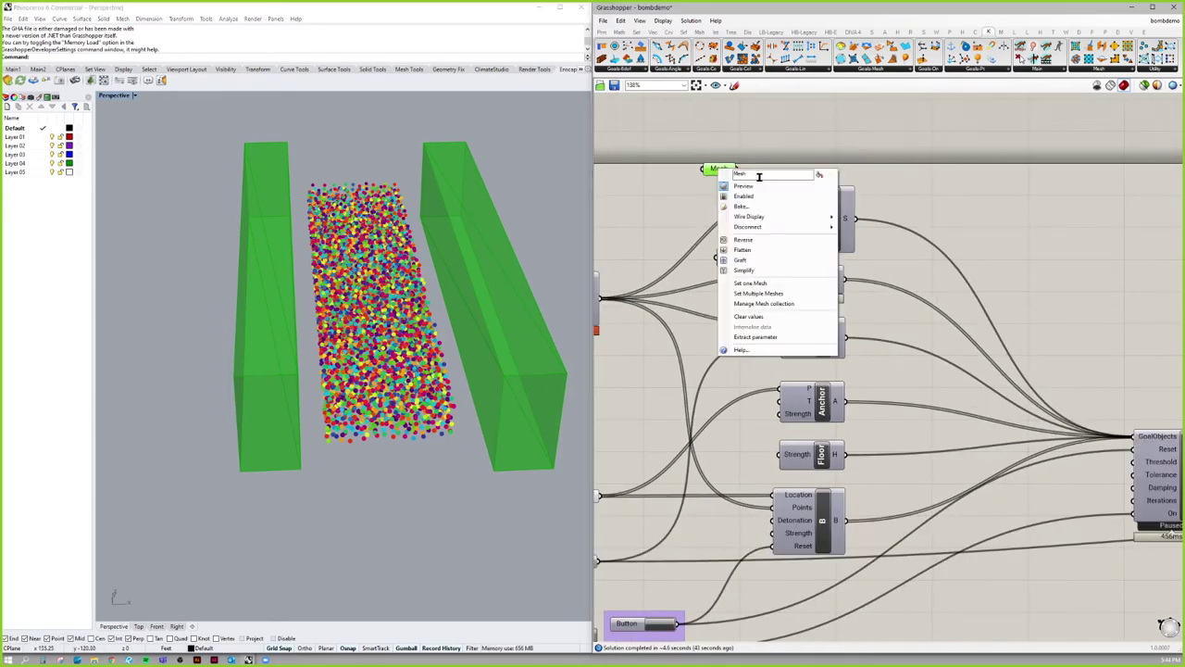
pyautogui.click(735, 191)
# Delete the SolidPointCollide goal and undo the deletion.
pyautogui.moveTo(820, 218); pyautogui.dragTo(774, 204, button='right')
pyautogui.click(776, 204)
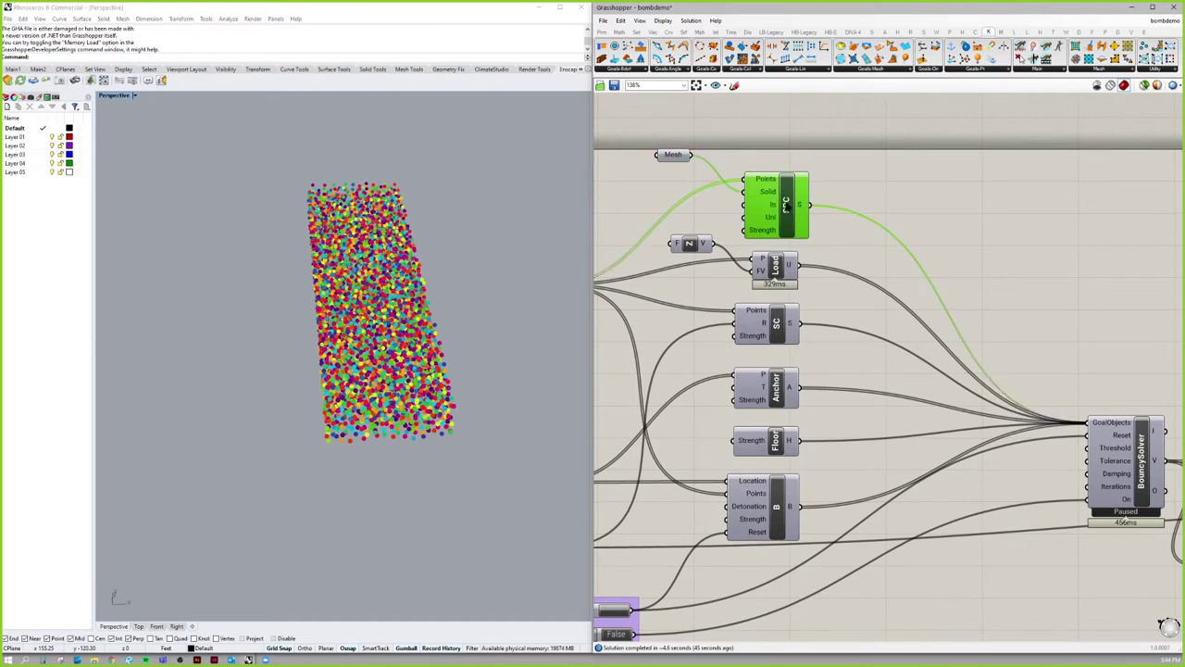
pyautogui.press('Delete')
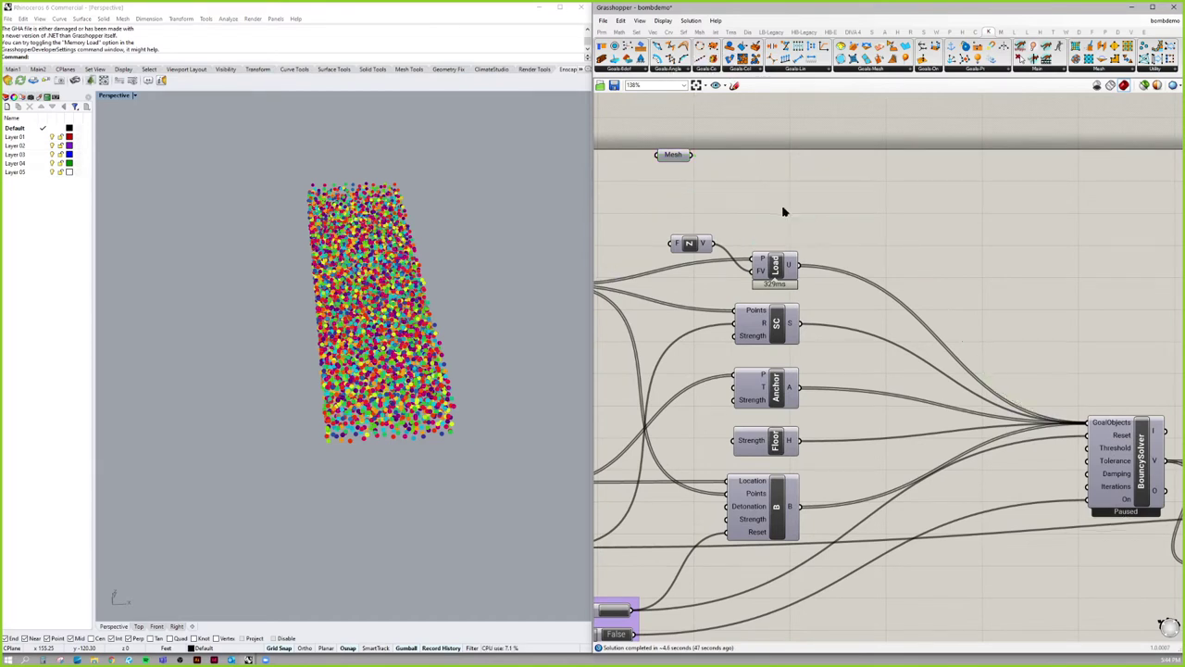
pyautogui.hotkey('ctrl', 'z')
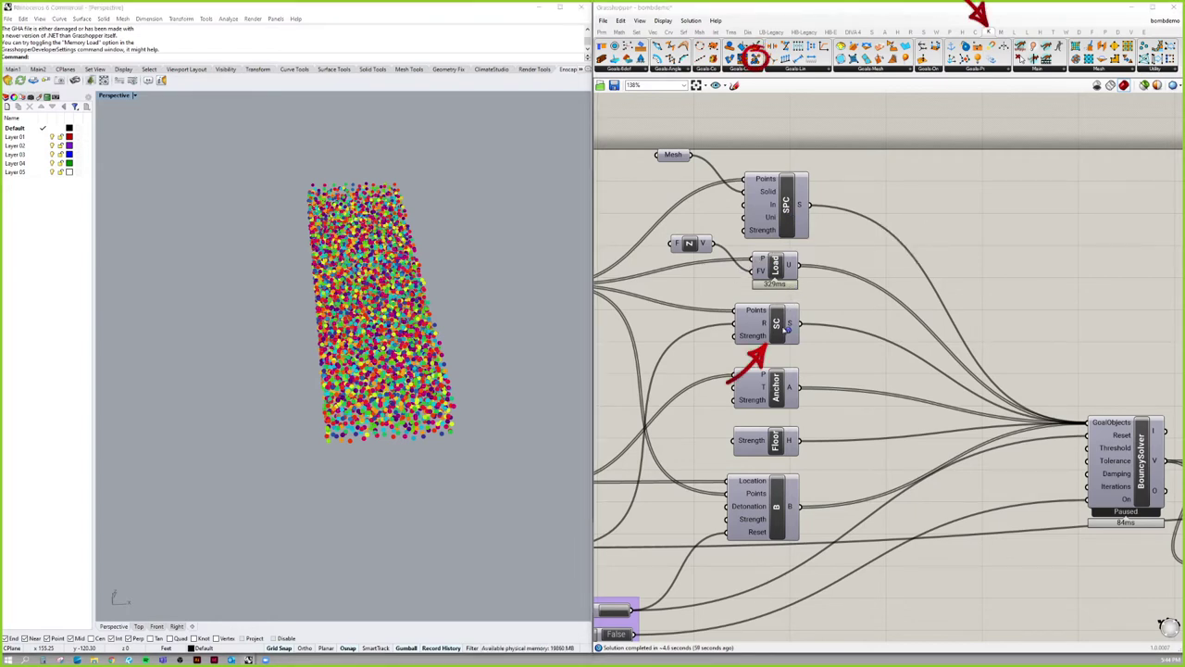
# Select the SPC, Load and SC goals one after another and read the SphereCollide description.
pyautogui.click(784, 197)
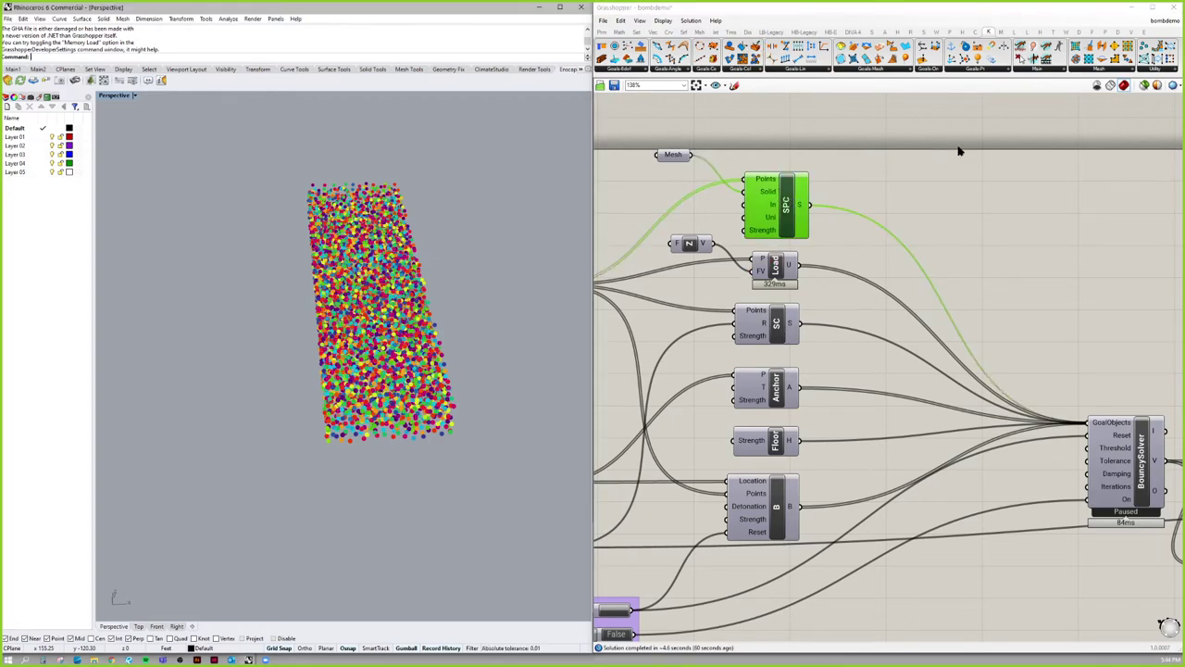
pyautogui.click(938, 172)
pyautogui.click(778, 266)
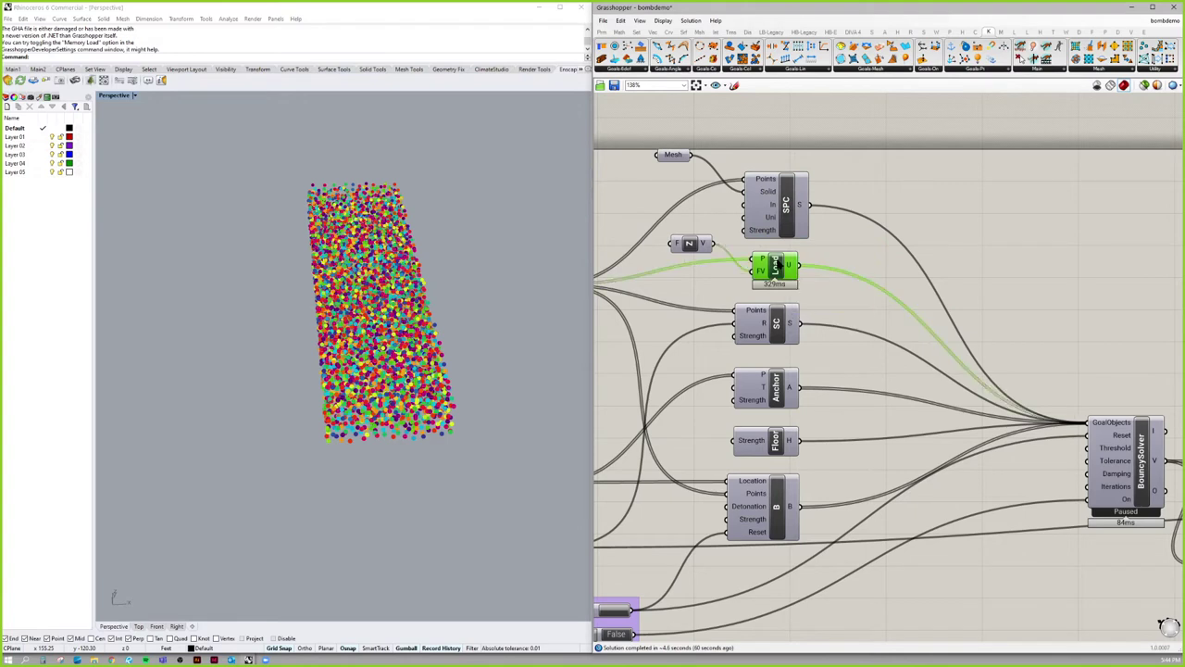
pyautogui.click(785, 321)
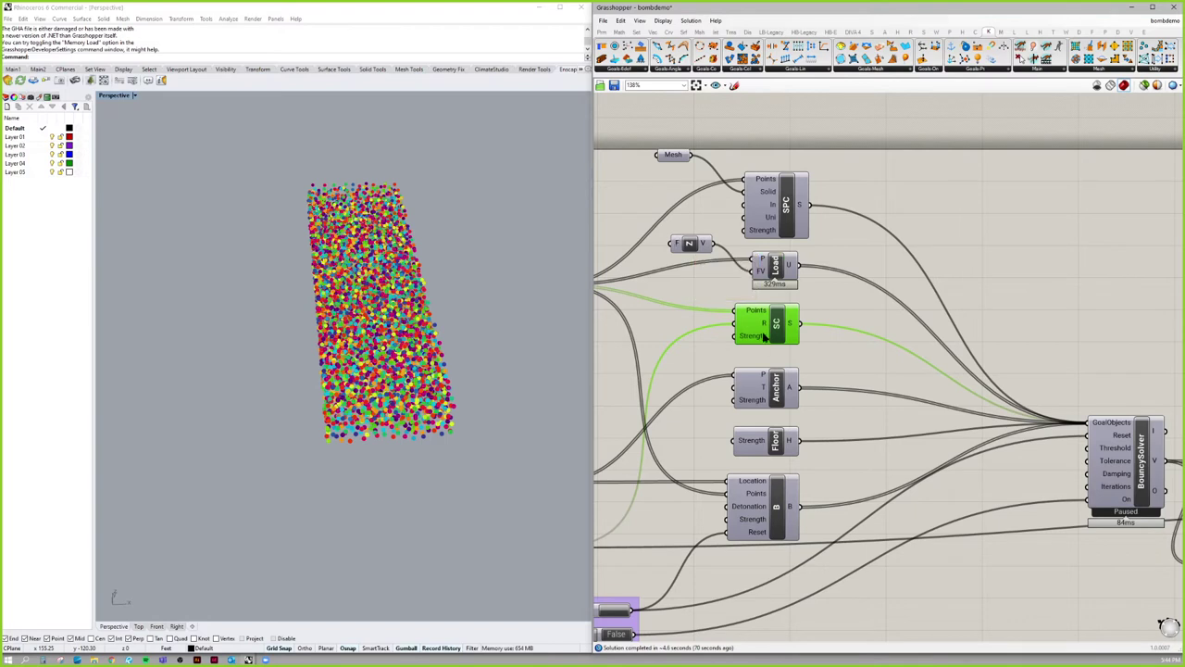
pyautogui.moveTo(757, 315)
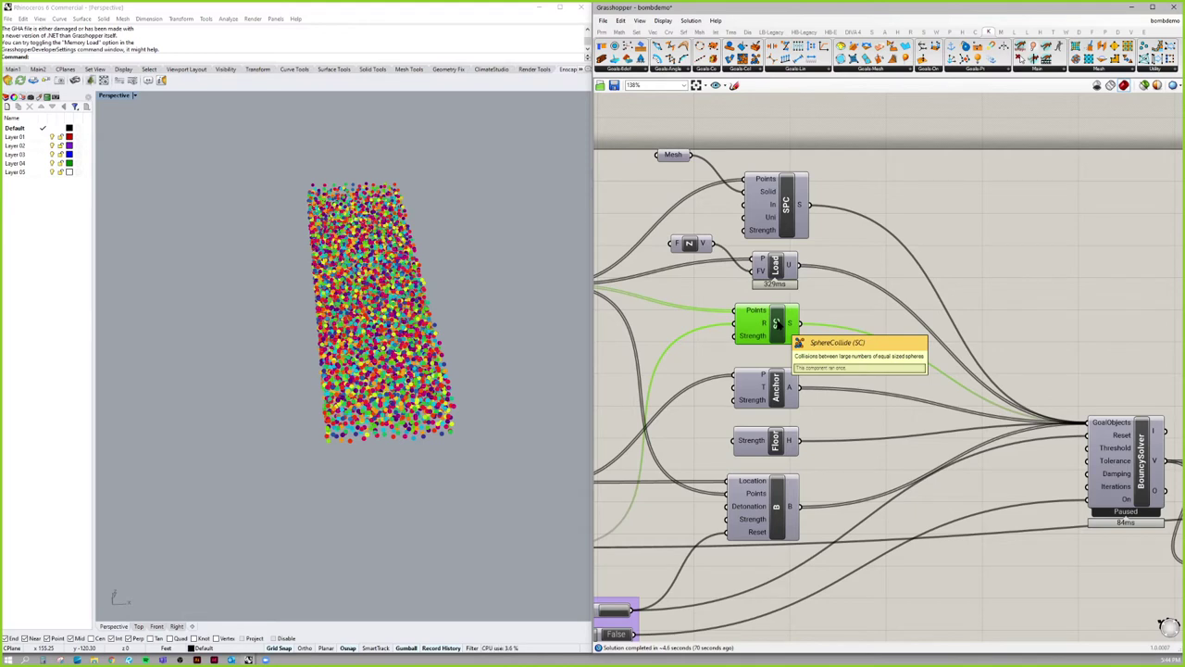
# Select the Location parameter feeding the Anchor and Bomb goals, view the spheres from the side, and read the Bomb goal's description.
pyautogui.moveTo(779, 369); pyautogui.dragTo(803, 242, button='right')
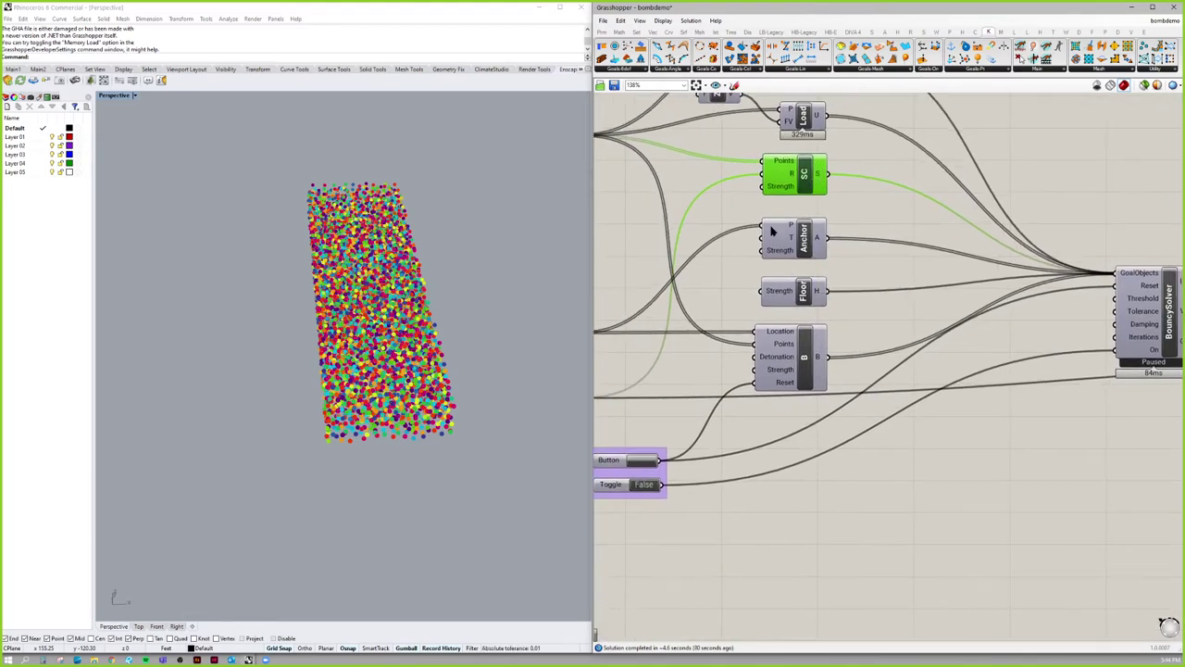
pyautogui.moveTo(636, 313); pyautogui.dragTo(792, 295, button='right')
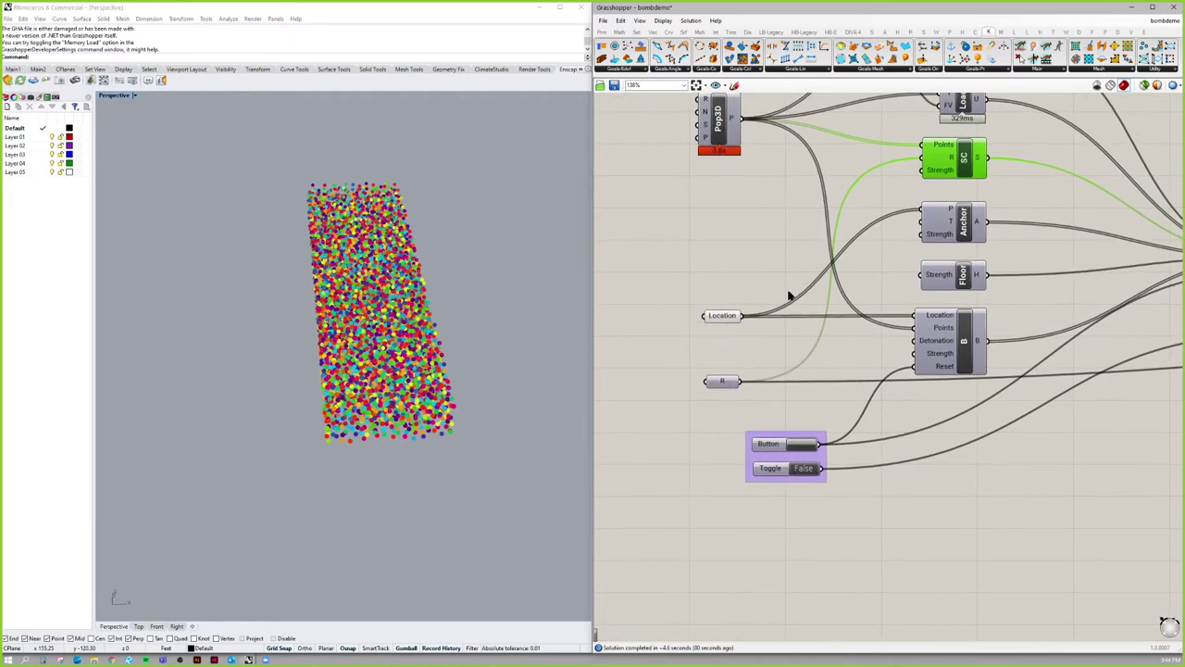
pyautogui.click(729, 315)
pyautogui.press('space')
pyautogui.click(747, 294)
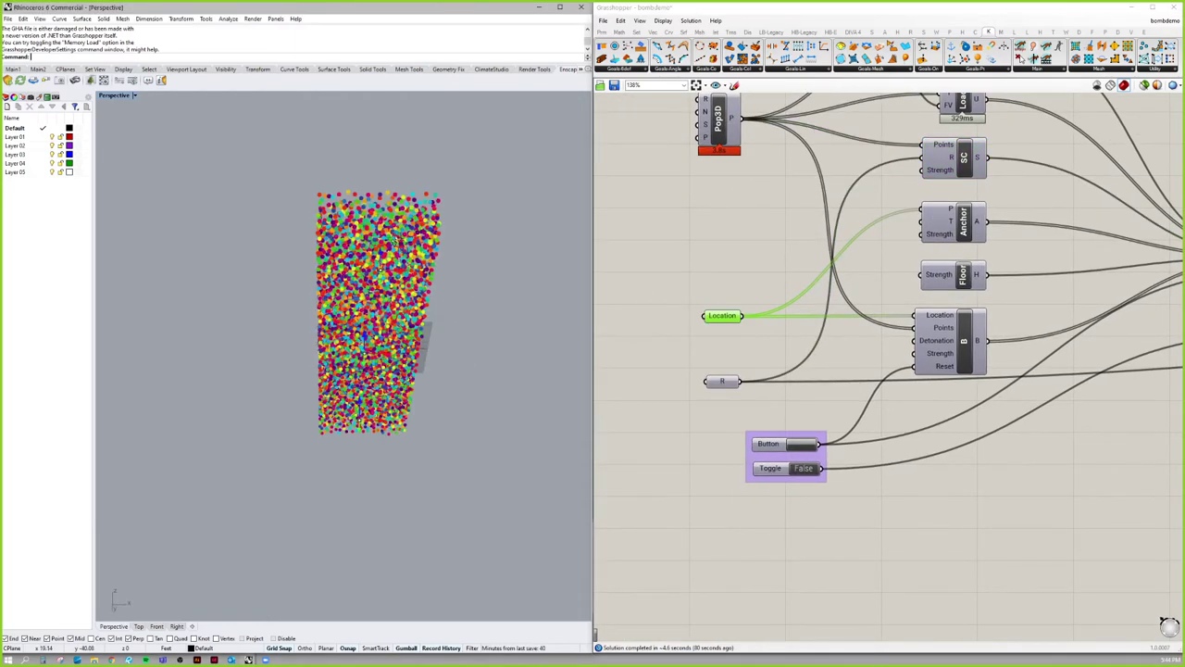
pyautogui.moveTo(371, 305); pyautogui.dragTo(574, 315, button='right')
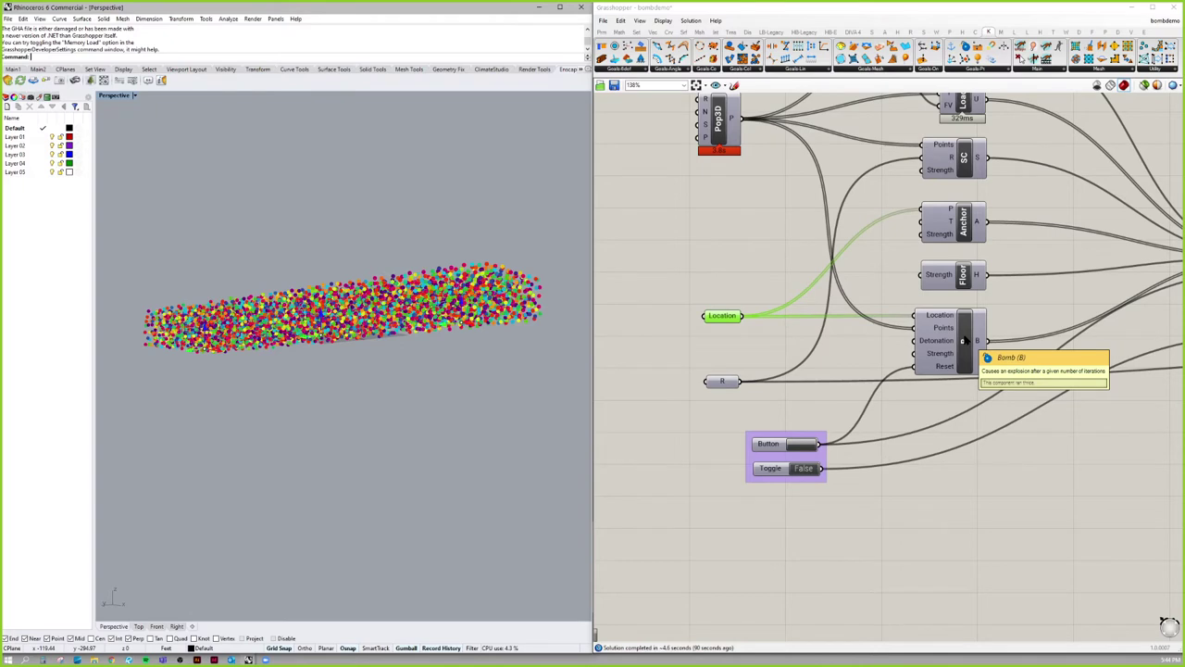
pyautogui.click(982, 301)
pyautogui.moveTo(1026, 301); pyautogui.dragTo(997, 301, button='right')
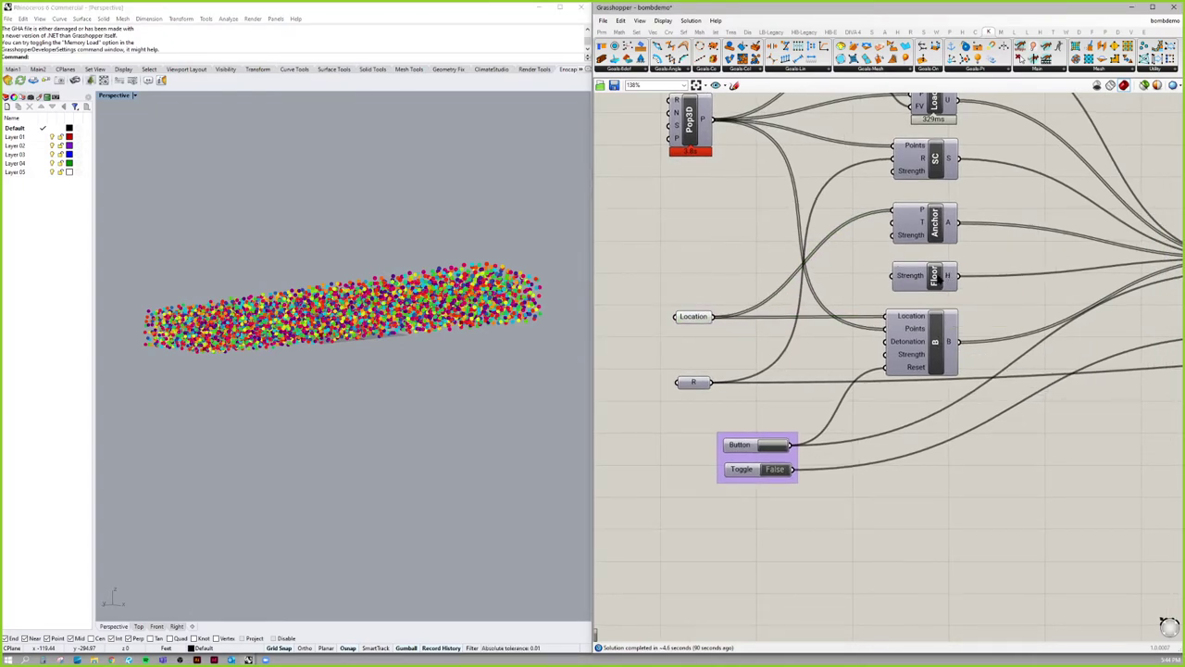
# Run the bomb simulation by switching the toggle to True, and observe the moving spheres from another angle.
pyautogui.moveTo(278, 389); pyautogui.dragTo(269, 343, button='right')
pyautogui.scroll(-1, 960, 291)
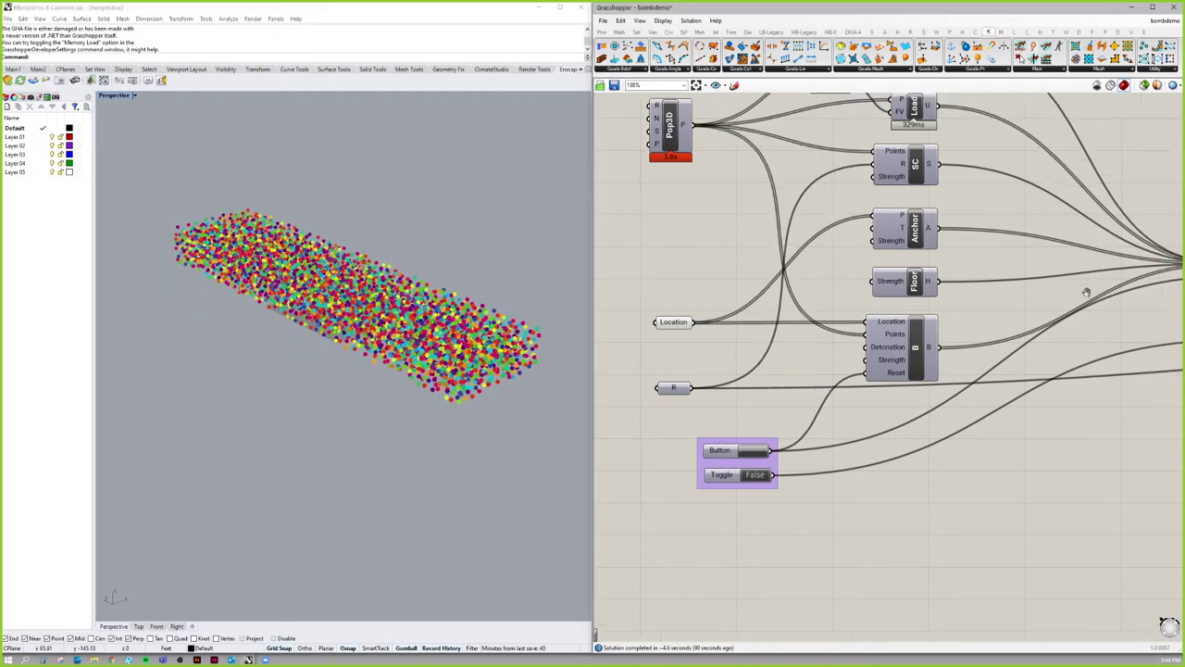
pyautogui.scroll(-1, 957, 299)
pyautogui.moveTo(826, 435); pyautogui.dragTo(804, 368)
pyautogui.click(922, 409)
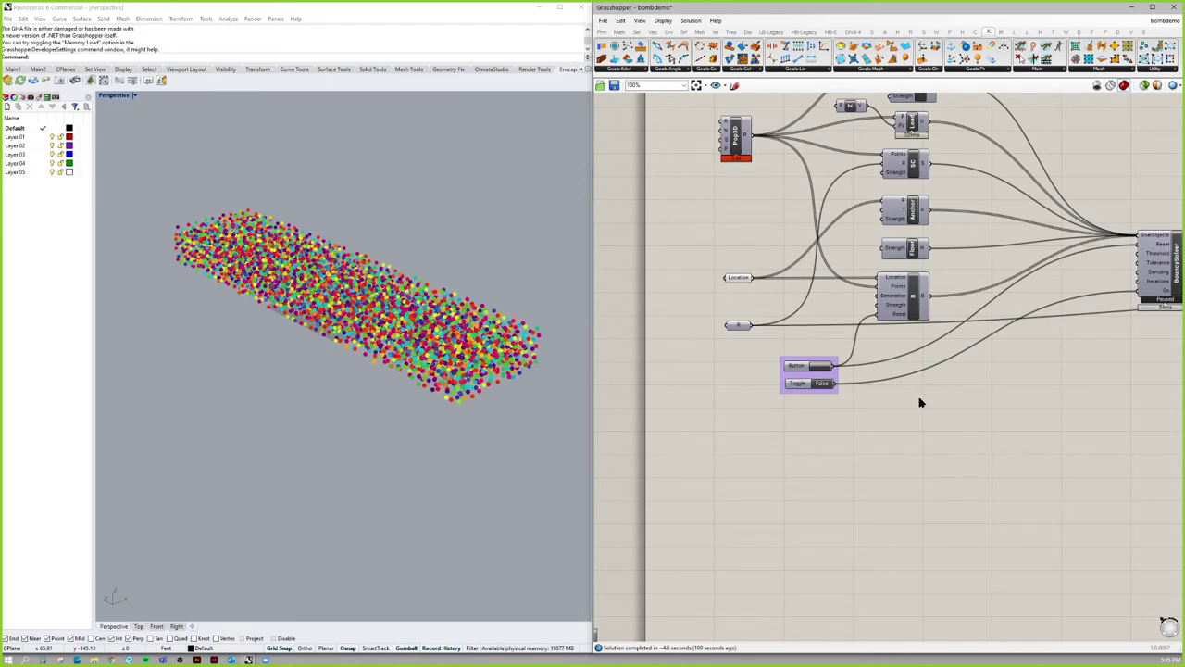
pyautogui.doubleClick(819, 383)
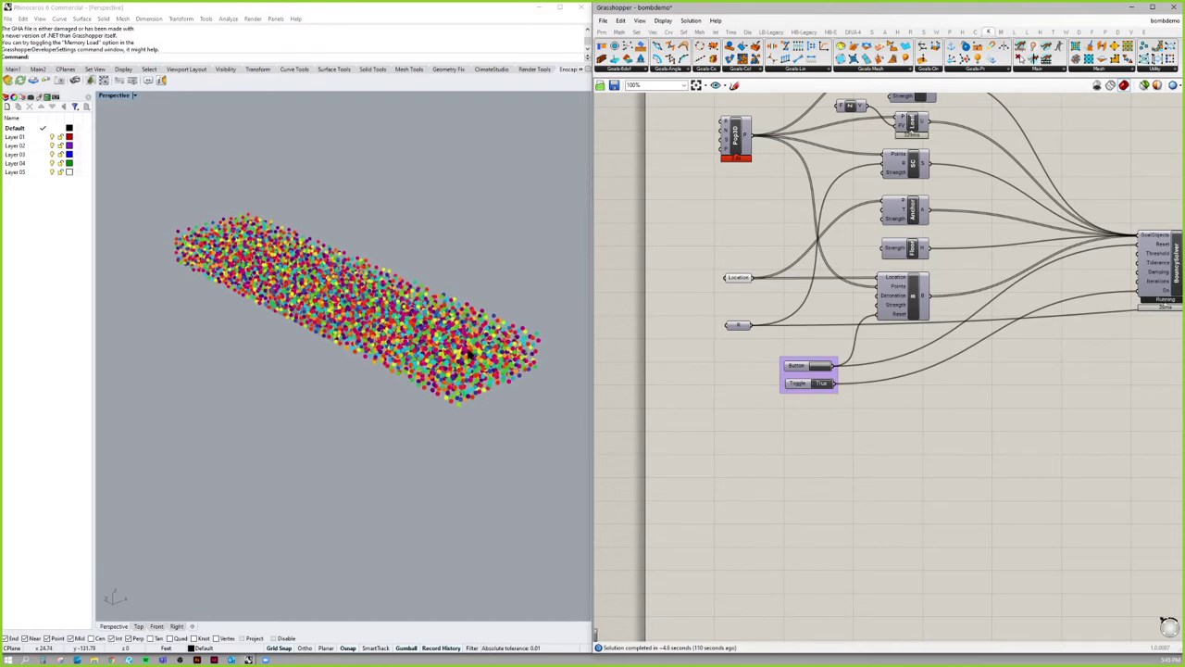
pyautogui.moveTo(971, 402); pyautogui.dragTo(833, 421, button='right')
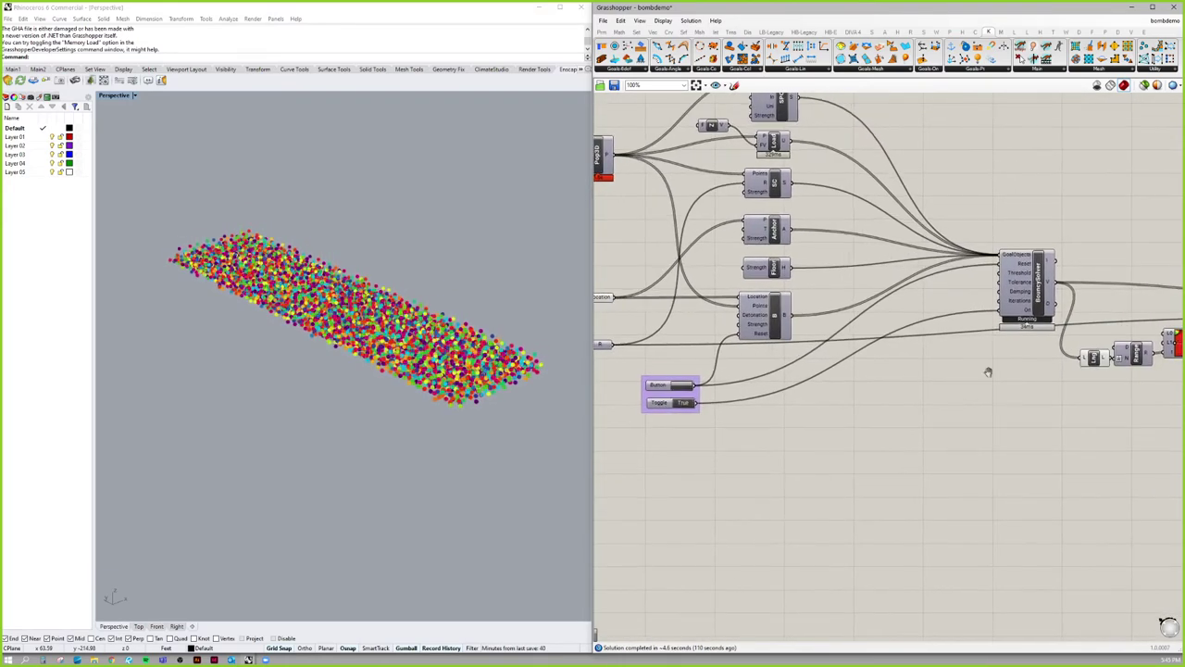
pyautogui.moveTo(667, 417); pyautogui.dragTo(829, 411, button='right')
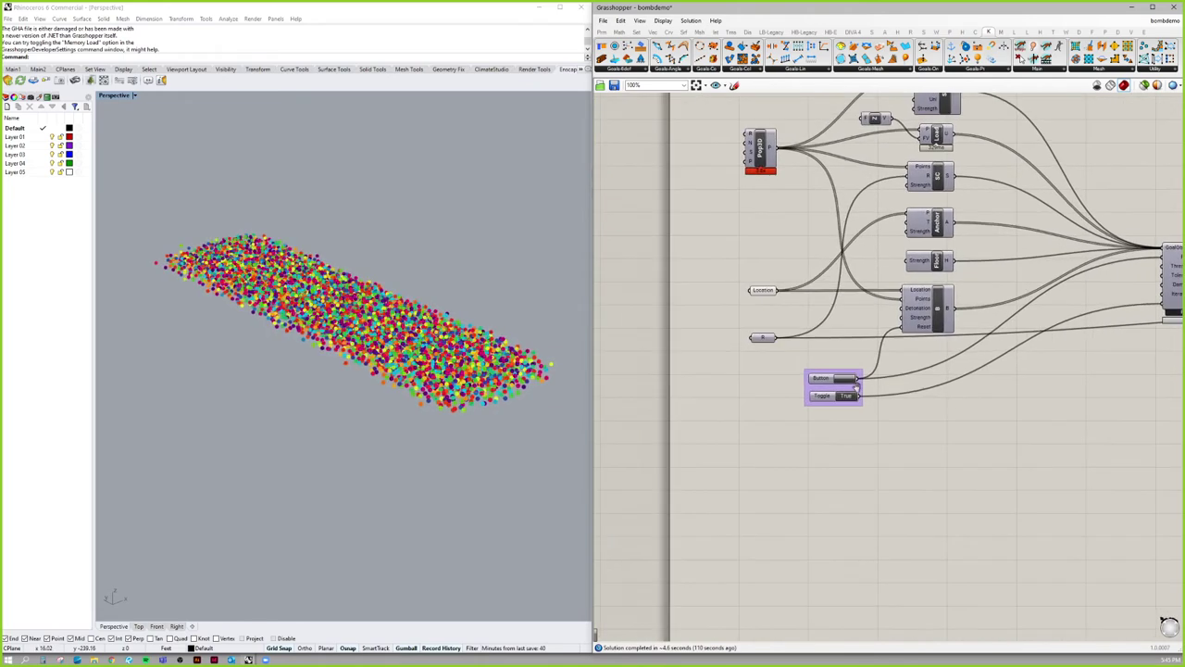
pyautogui.moveTo(245, 384); pyautogui.dragTo(306, 375, button='right')
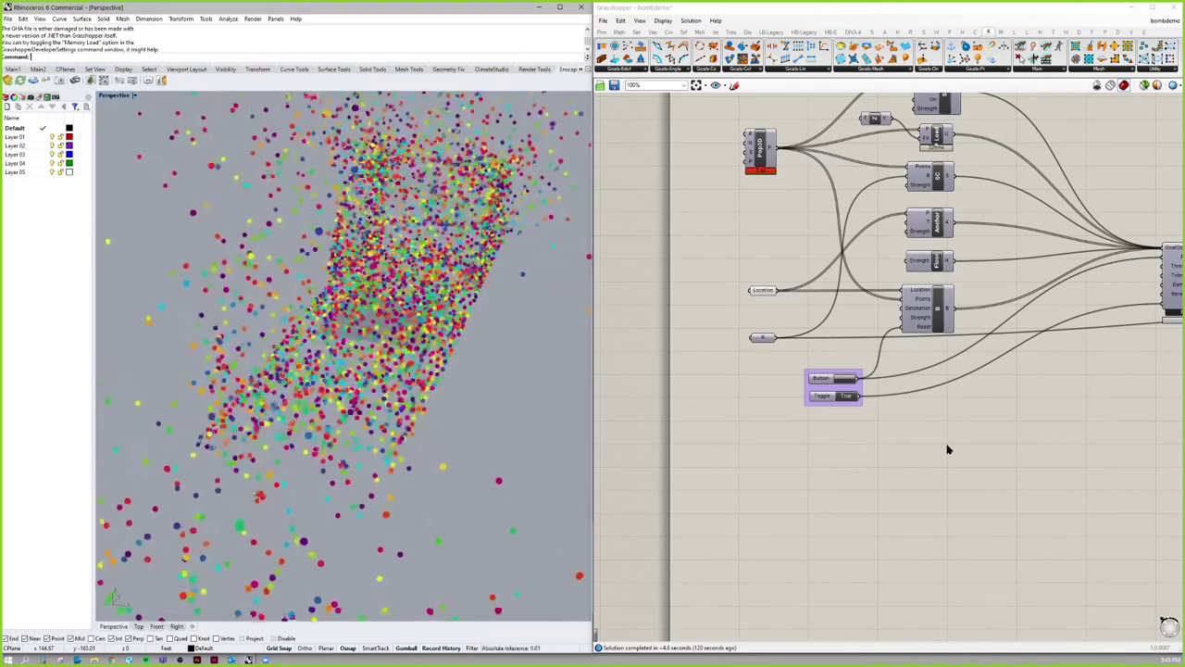
# Add a Timer component to the definition near the BouncySolver.
pyautogui.moveTo(1010, 415); pyautogui.dragTo(963, 415, button='right')
pyautogui.doubleClick(963, 416)
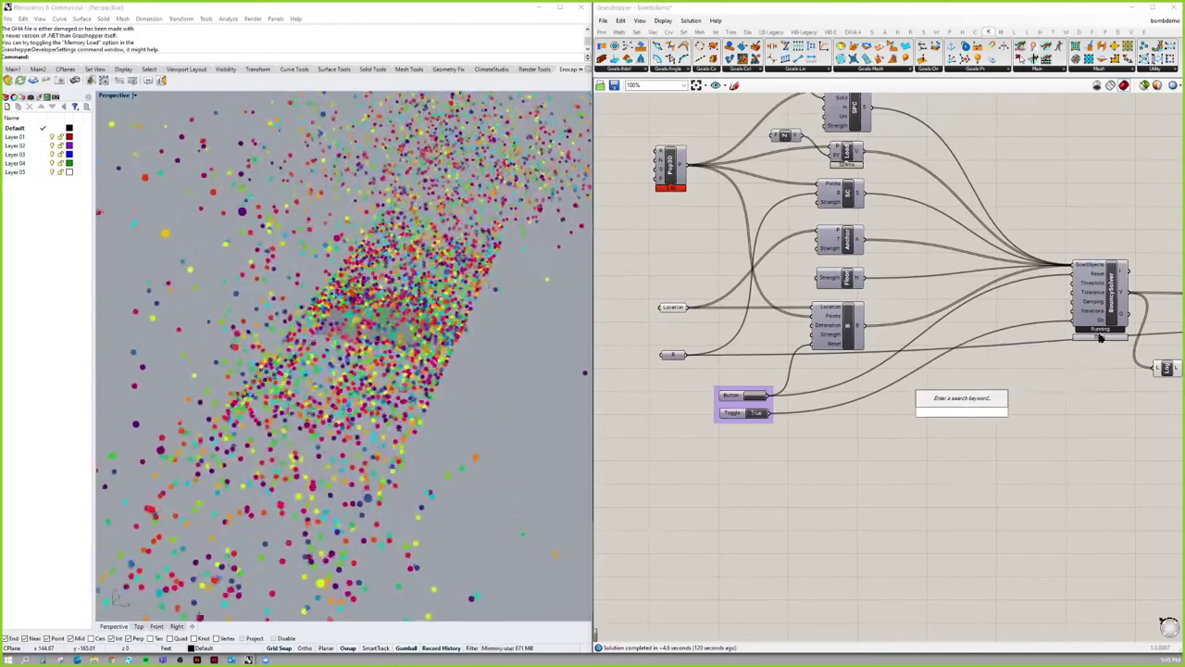
pyautogui.scroll(1, 1001, 393)
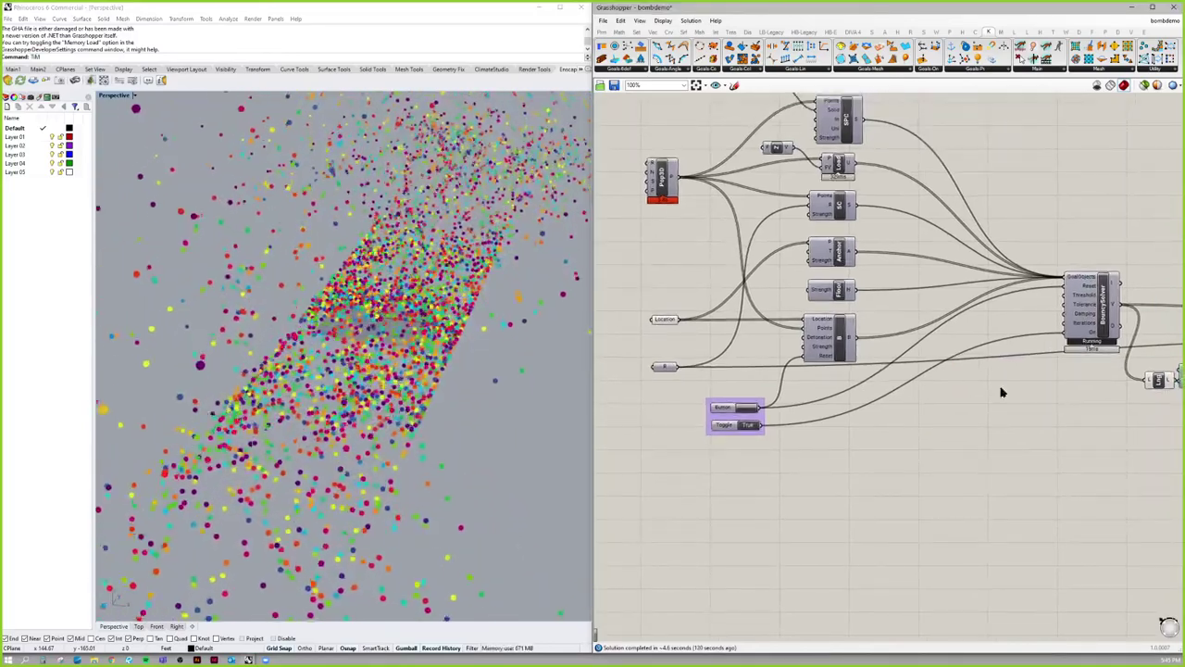
pyautogui.write('Trimme')
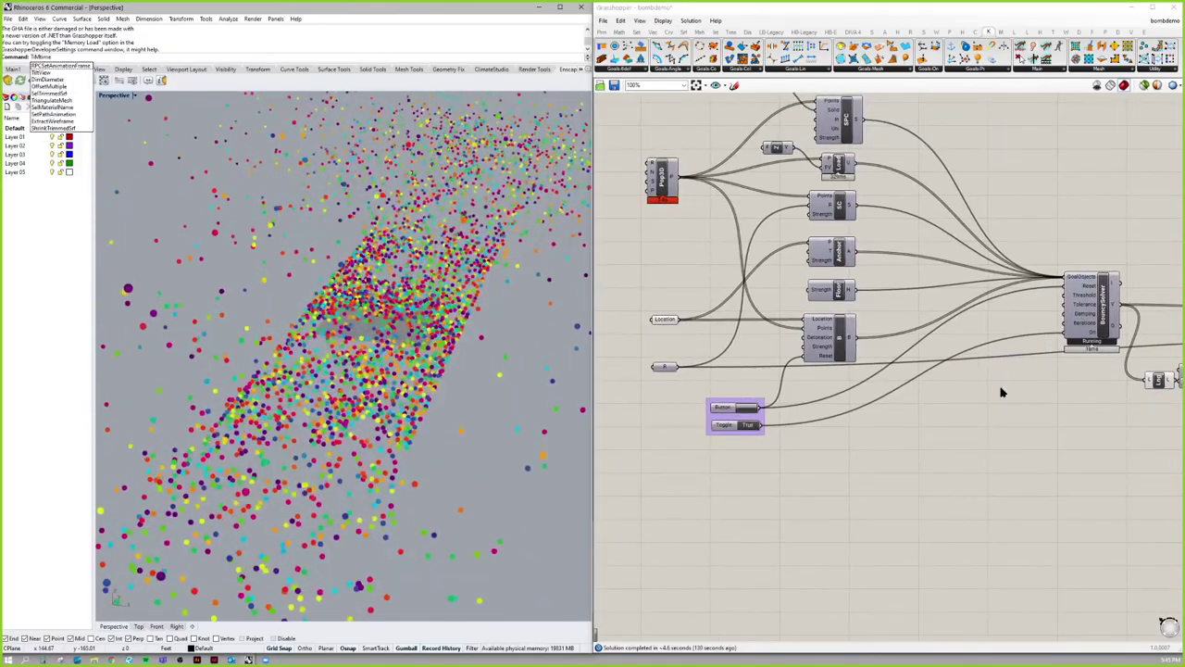
pyautogui.doubleClick(1002, 393)
pyautogui.write('timer')
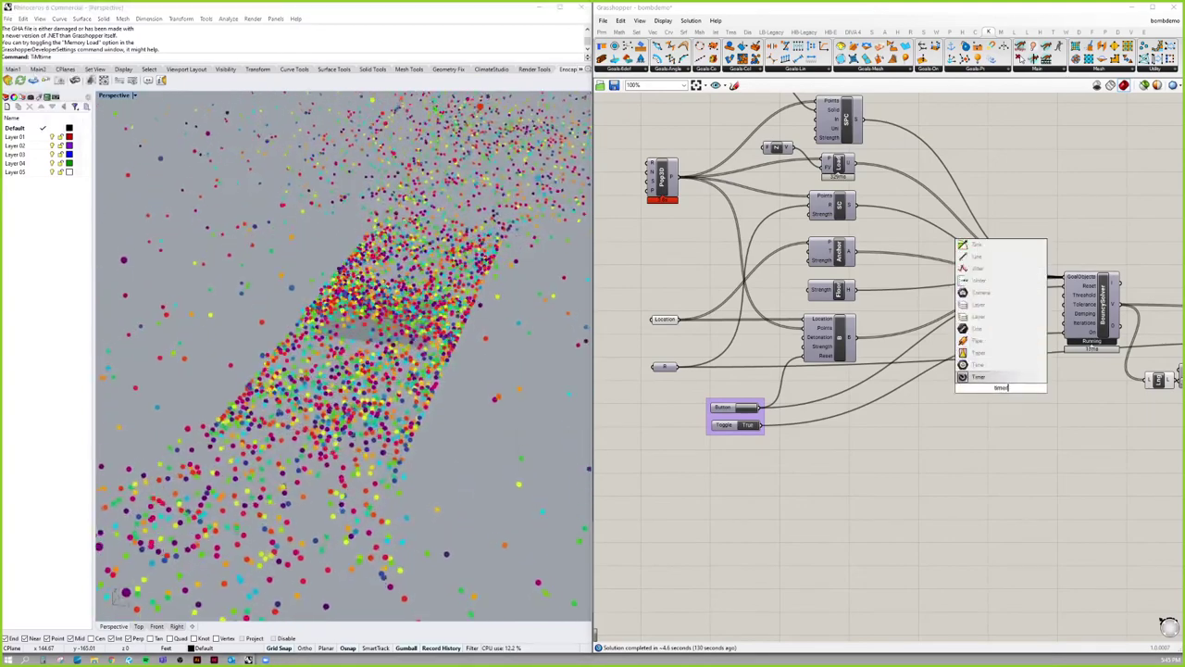
pyautogui.press('Return')
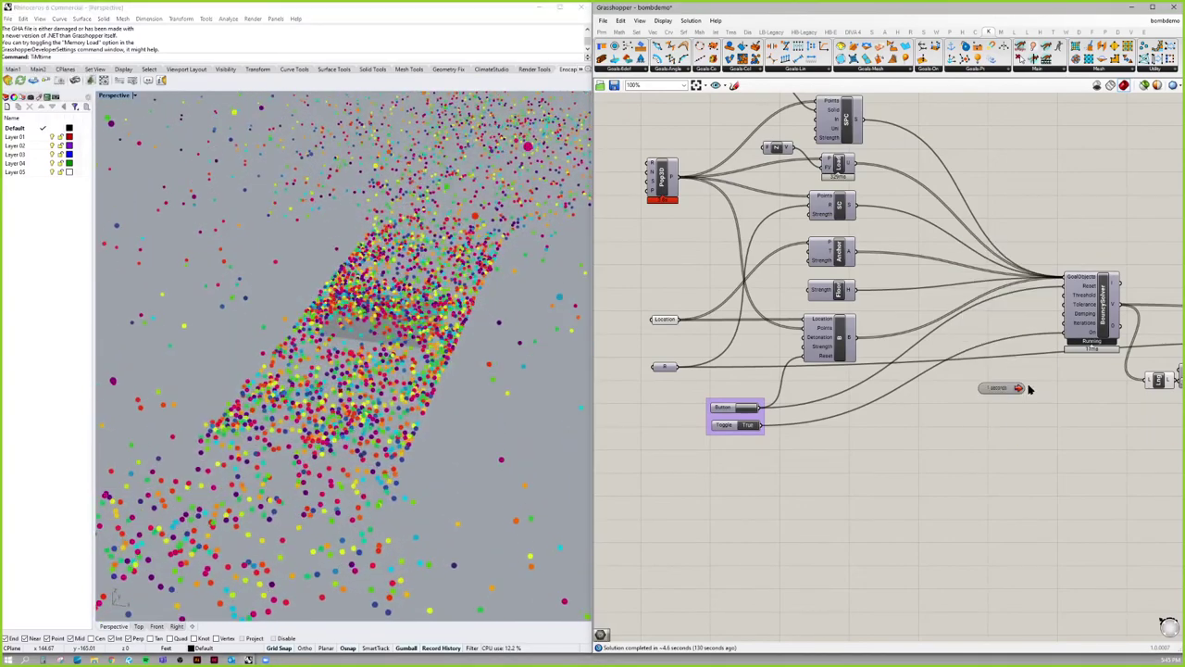
# Pause the simulation by switching the toggle to False, and assign the BouncySolver as the Timer's target.
pyautogui.doubleClick(748, 426)
pyautogui.moveTo(1024, 391); pyautogui.dragTo(1095, 331)
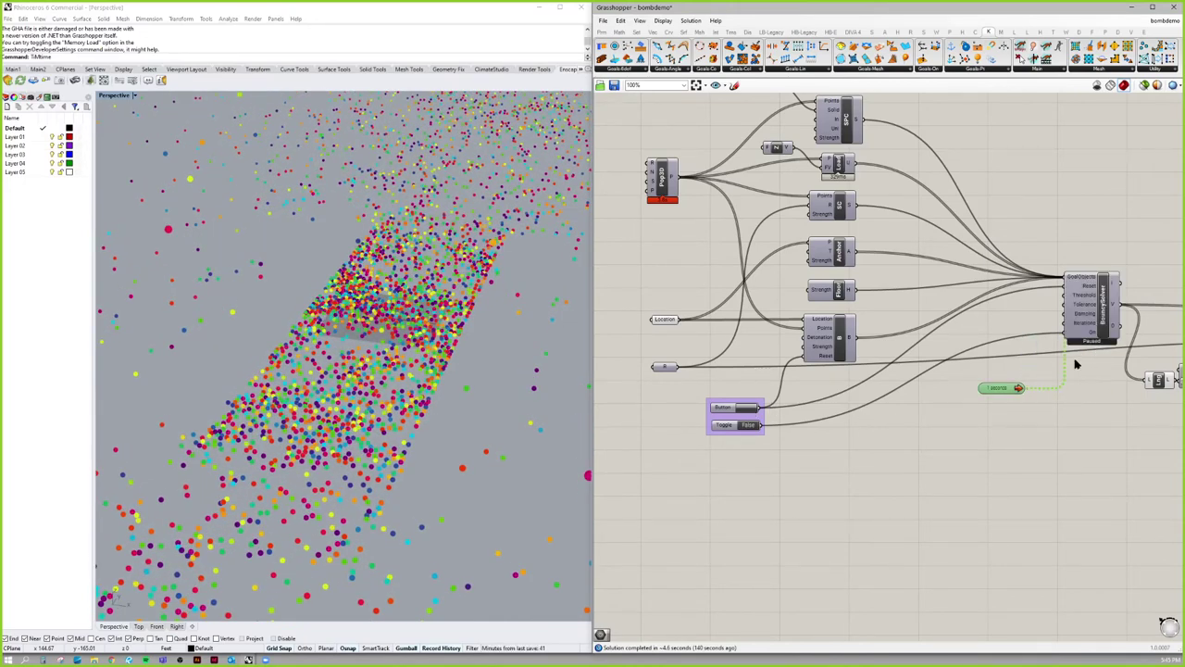
pyautogui.moveTo(1019, 384); pyautogui.dragTo(1083, 371)
pyautogui.click(1104, 316)
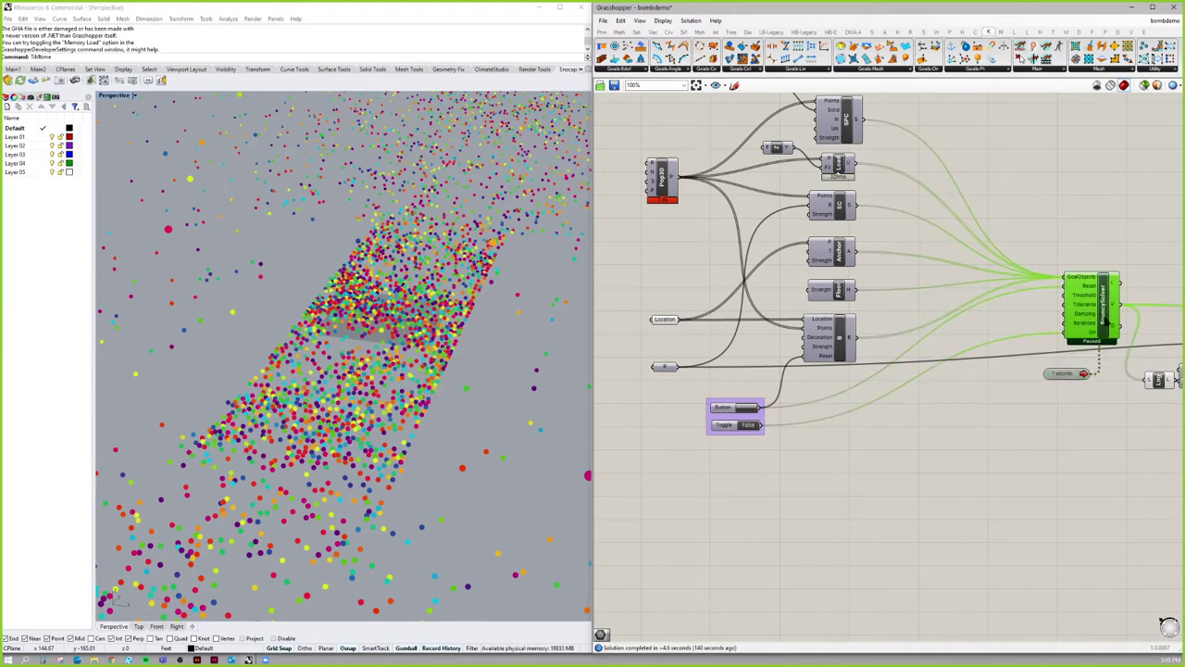
pyautogui.moveTo(1118, 350); pyautogui.dragTo(1003, 342, button='right')
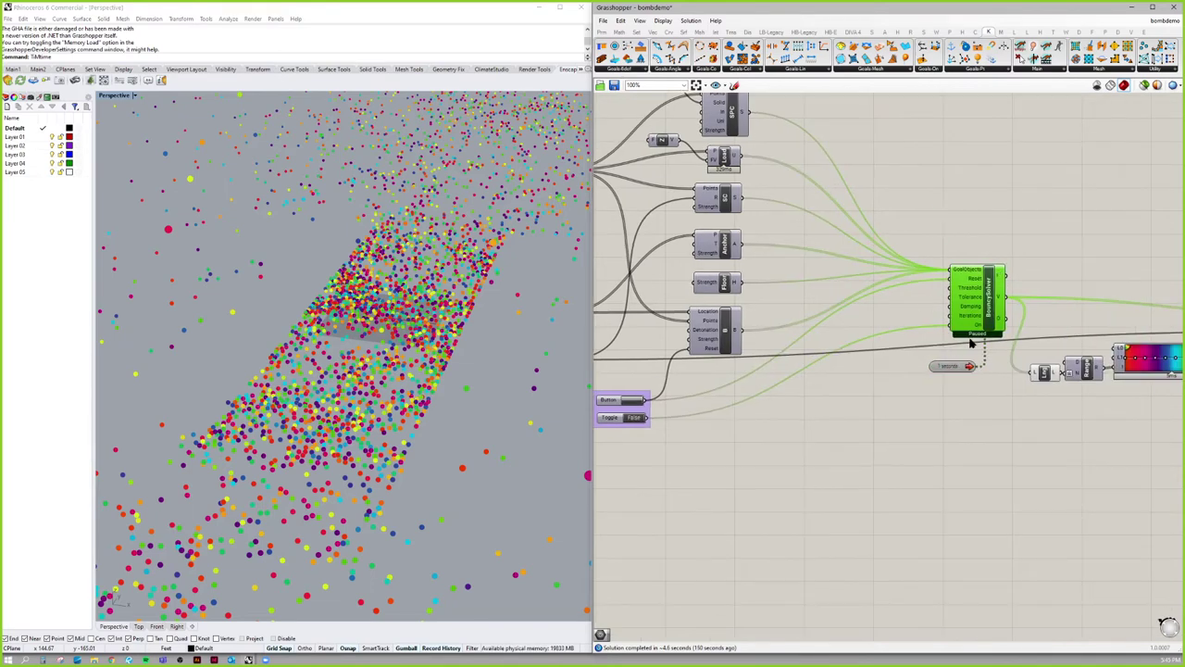
pyautogui.moveTo(956, 372); pyautogui.dragTo(938, 368)
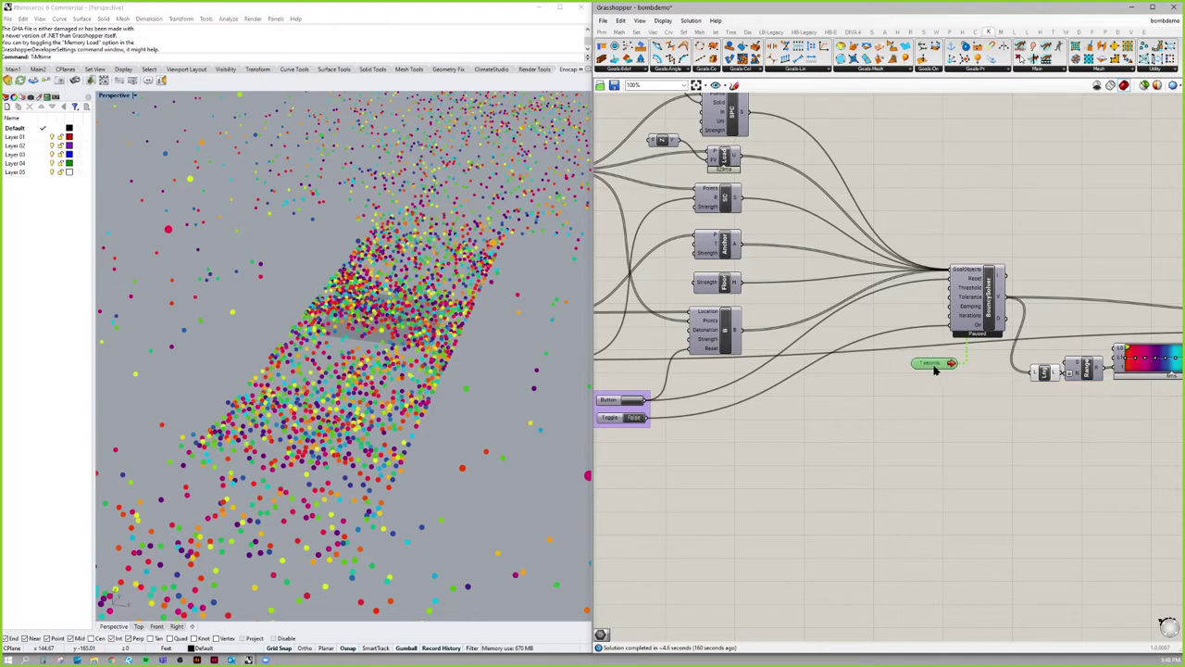
pyautogui.moveTo(935, 368); pyautogui.dragTo(968, 354, button='right')
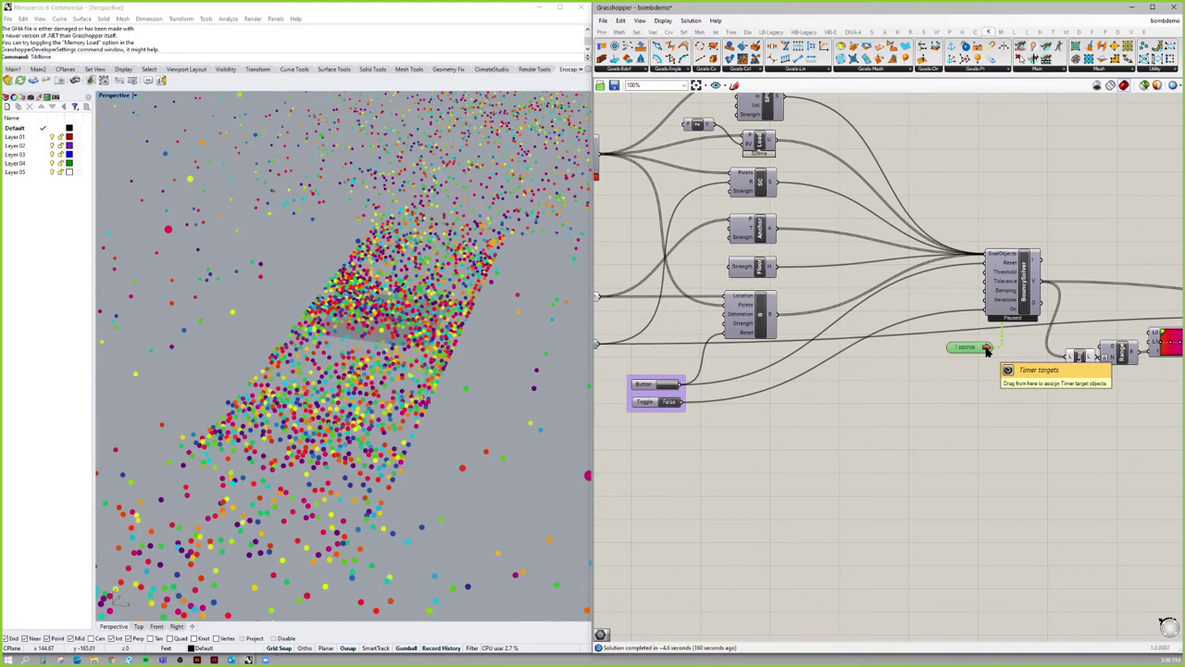
pyautogui.moveTo(904, 397); pyautogui.dragTo(963, 401, button='right')
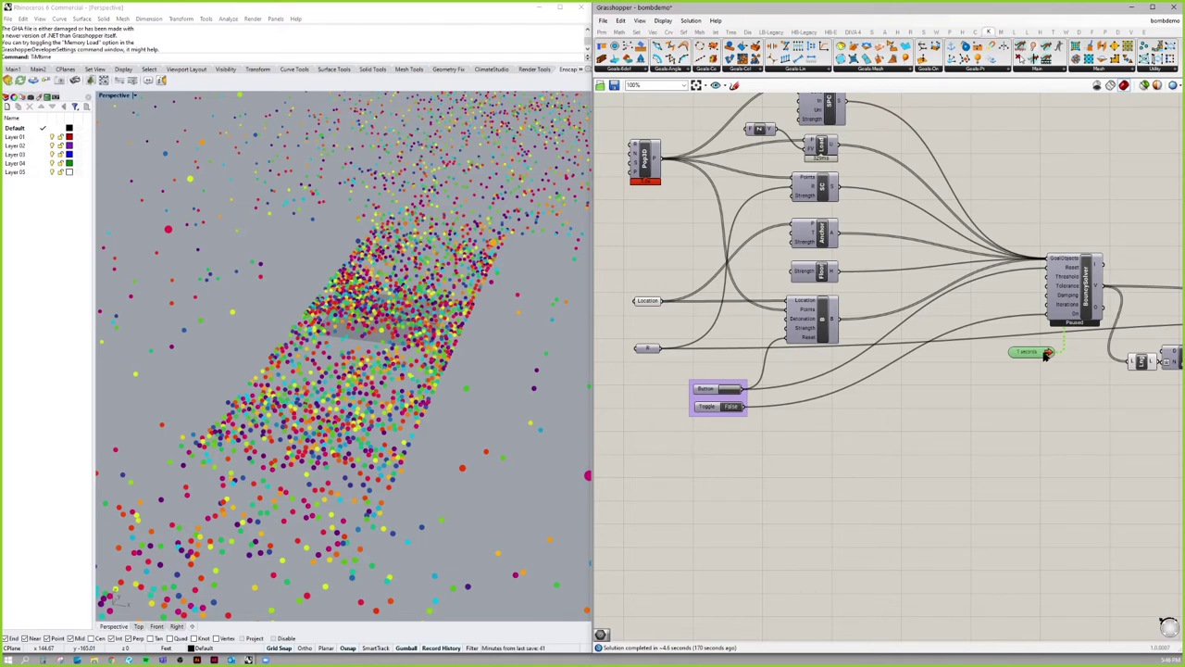
# Place the Timer beneath the Button and Toggle group and set its interval to 20 ms.
pyautogui.moveTo(1035, 357); pyautogui.dragTo(725, 442)
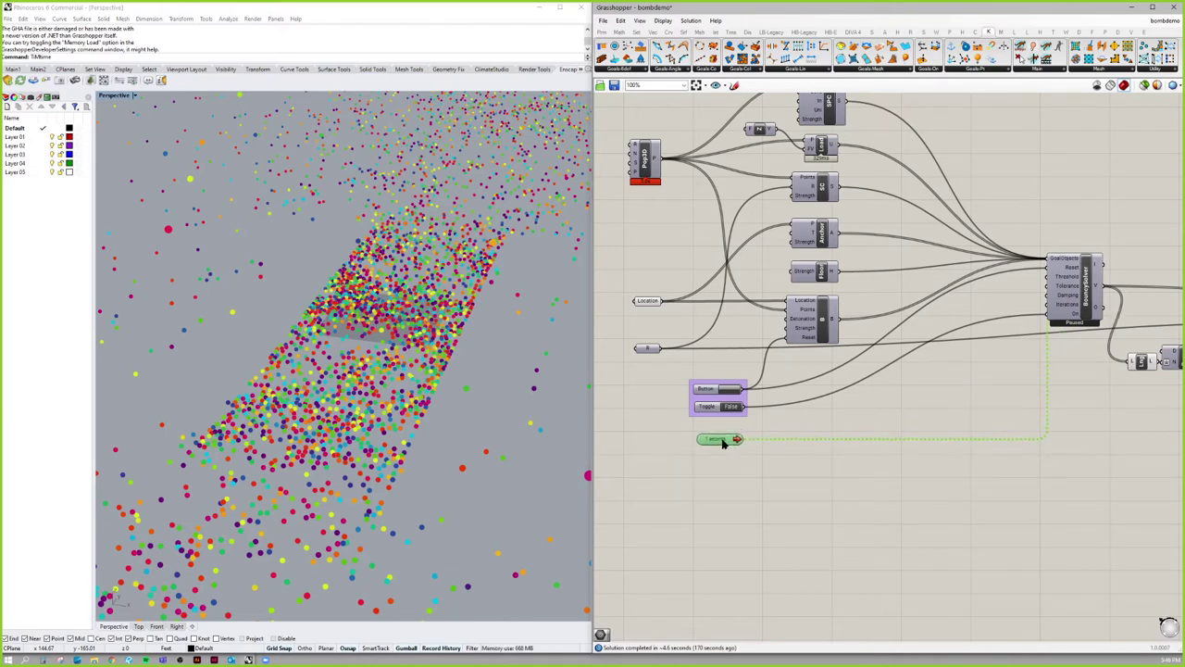
pyautogui.rightClick(721, 441)
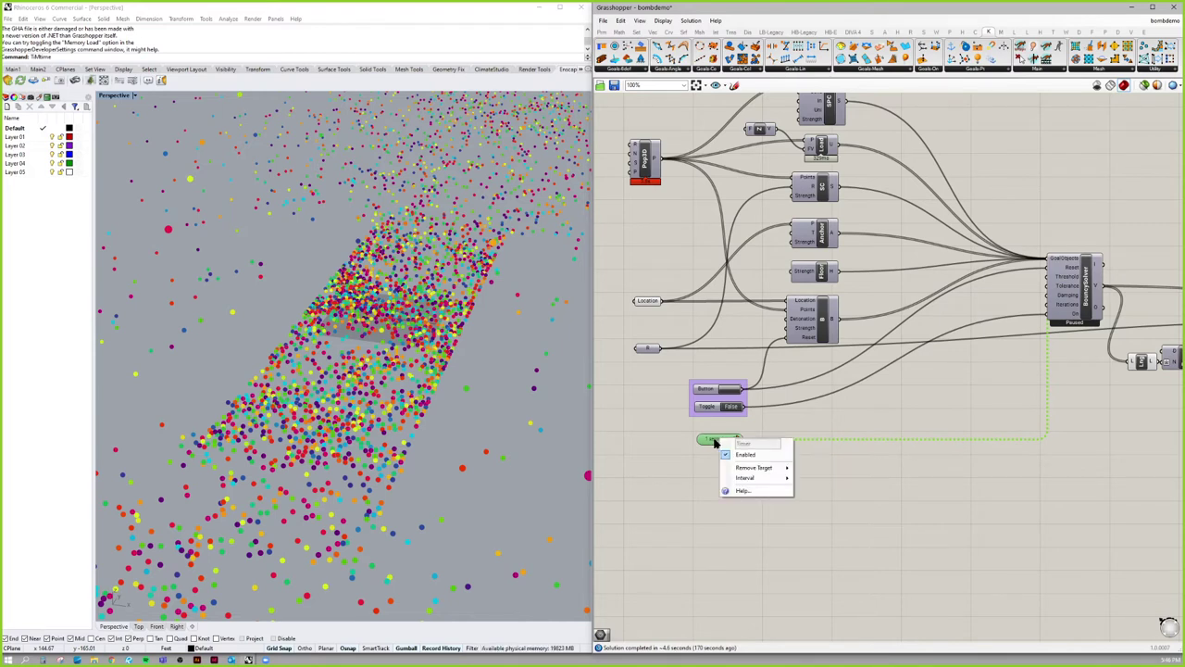
pyautogui.moveTo(750, 478)
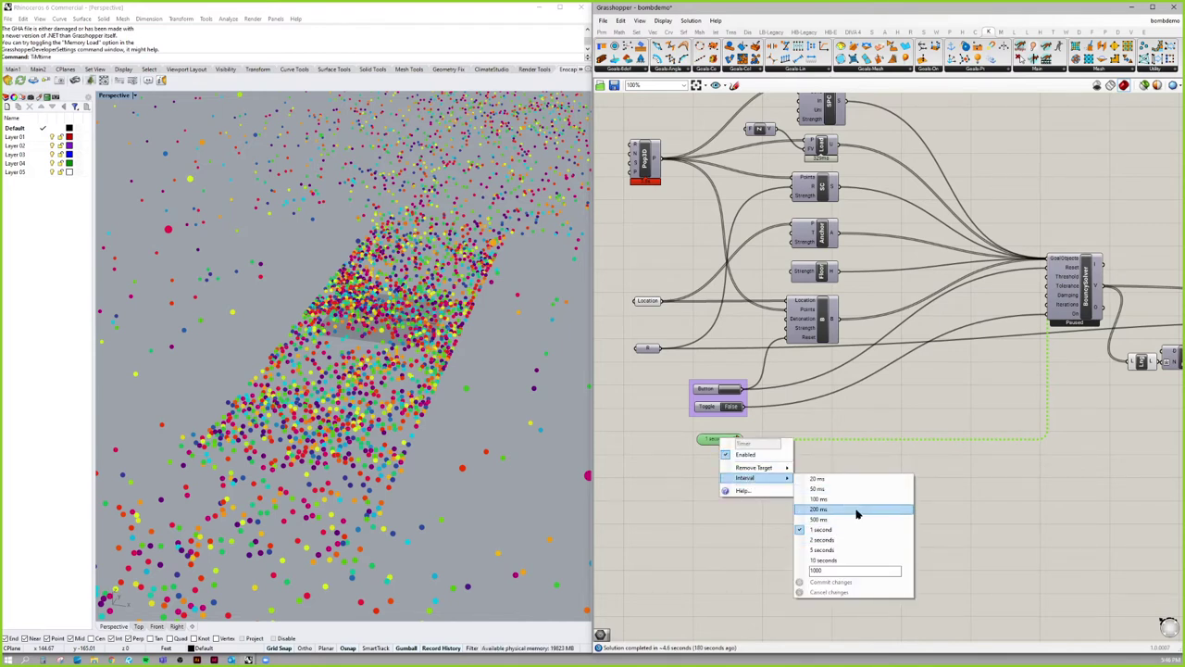
pyautogui.click(854, 480)
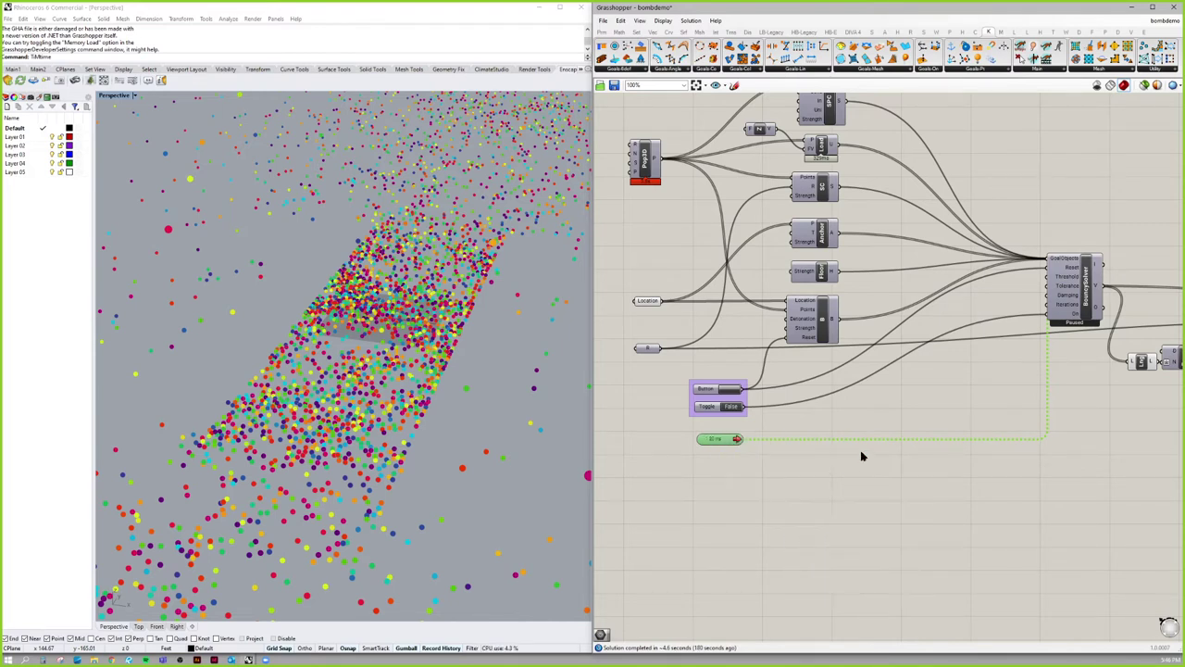
# Reset the simulation and run it with the toggle set to True.
pyautogui.click(731, 389)
pyautogui.doubleClick(731, 407)
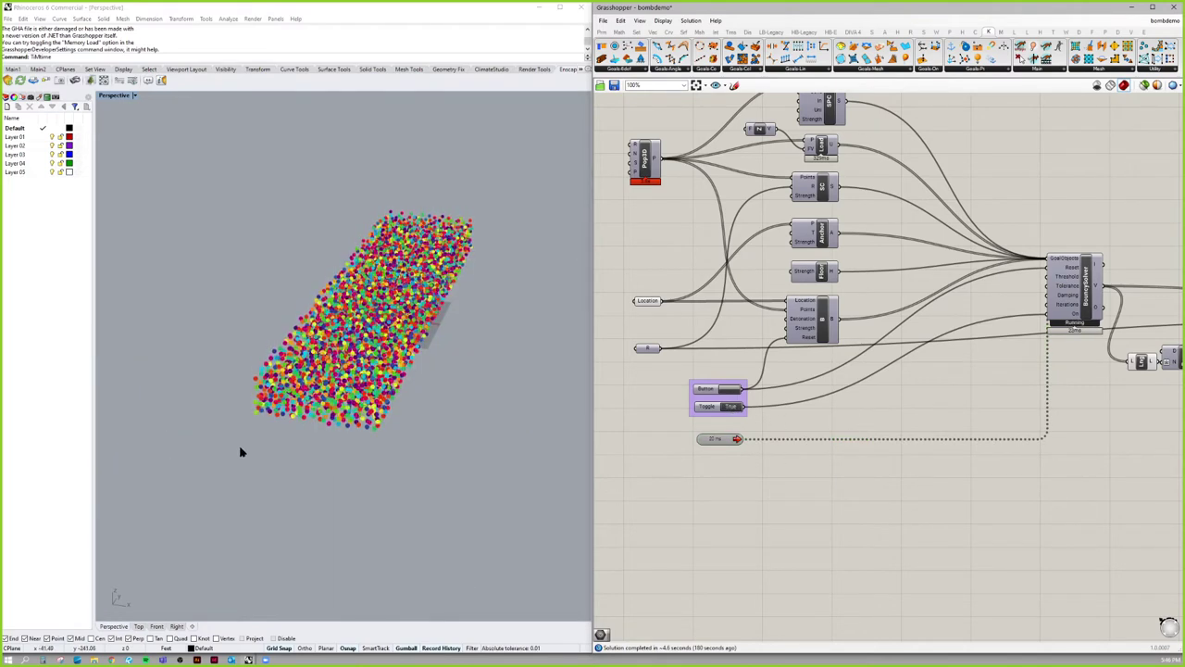
# Set the factor of the Unit Z vector feeding the Load goal to -1.
pyautogui.moveTo(937, 431); pyautogui.dragTo(1005, 498, button='right')
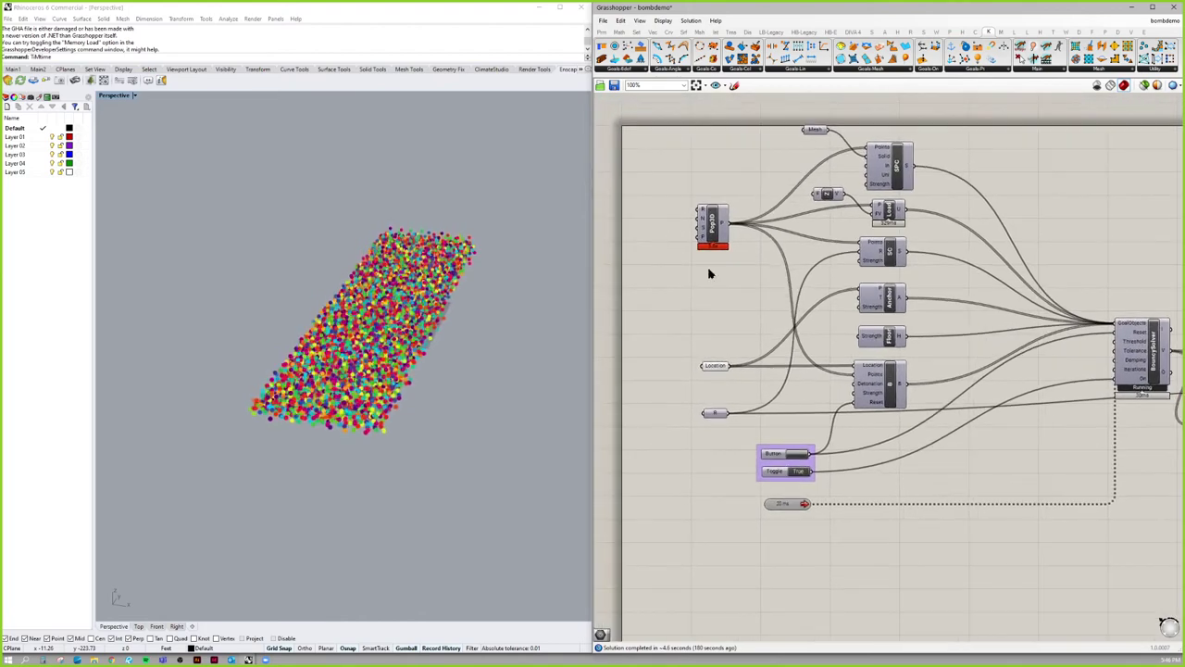
pyautogui.rightClick(817, 198)
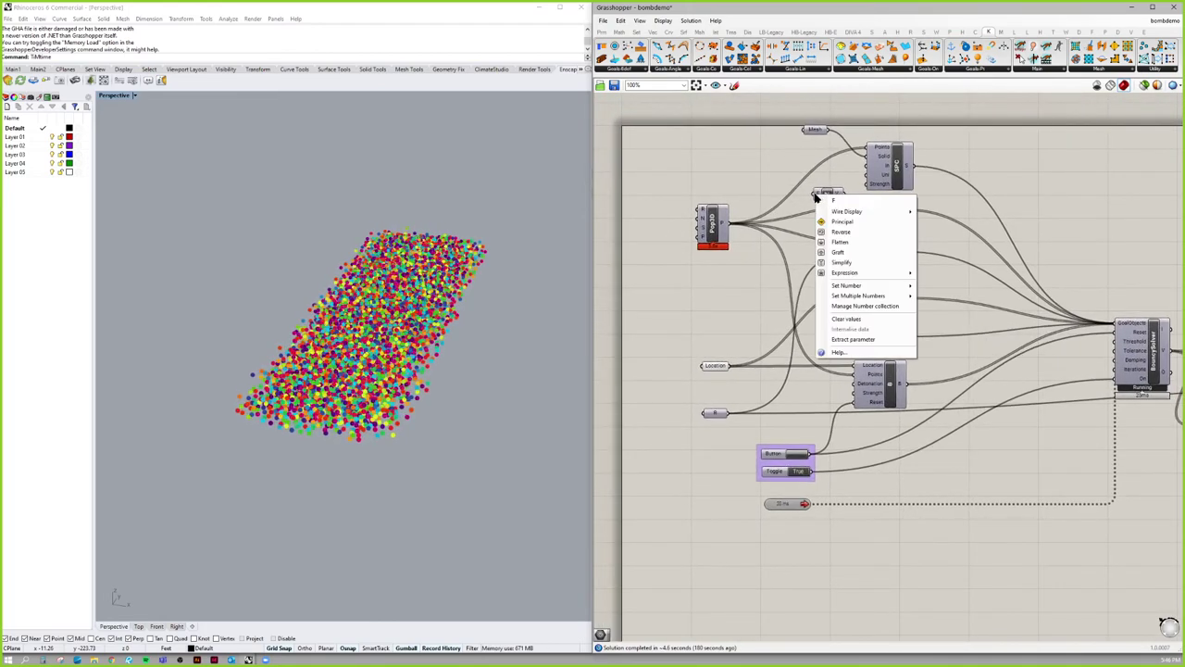
pyautogui.moveTo(843, 273)
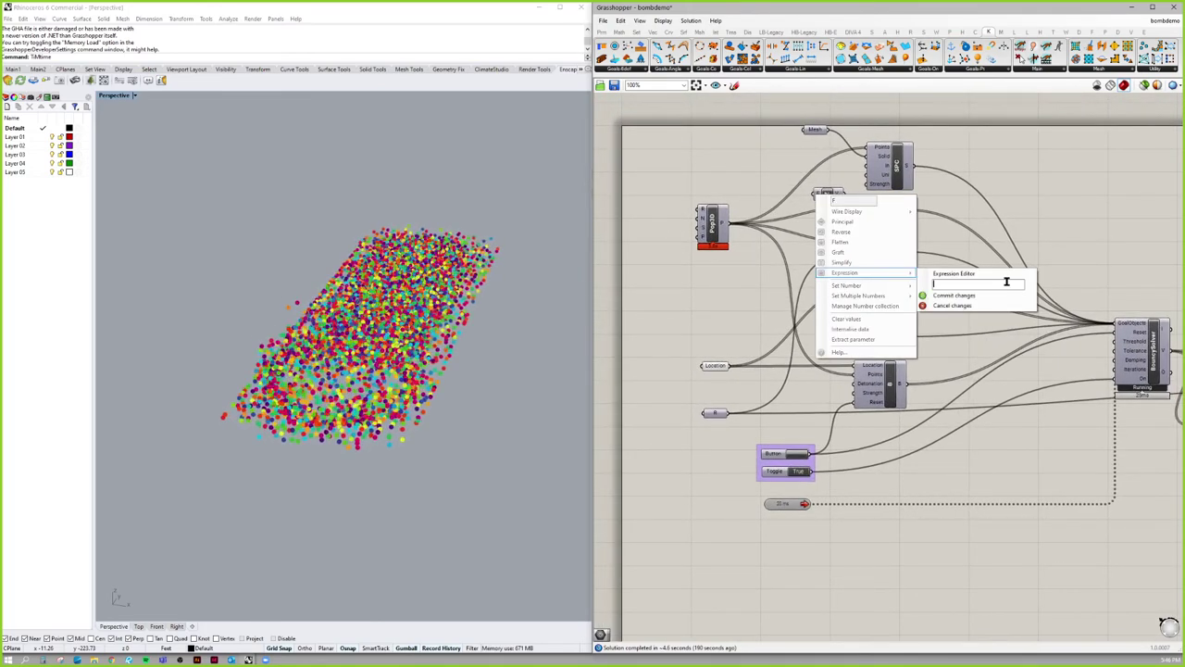
pyautogui.click(975, 204)
pyautogui.rightClick(821, 195)
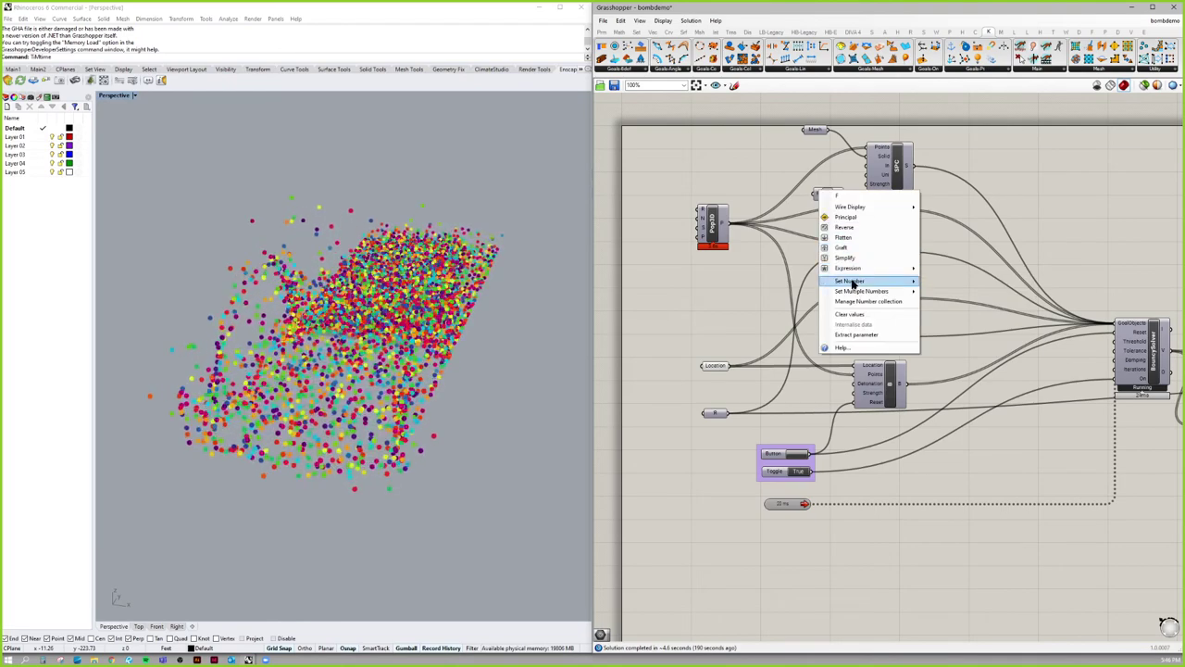
pyautogui.moveTo(889, 281)
pyautogui.write('-1')
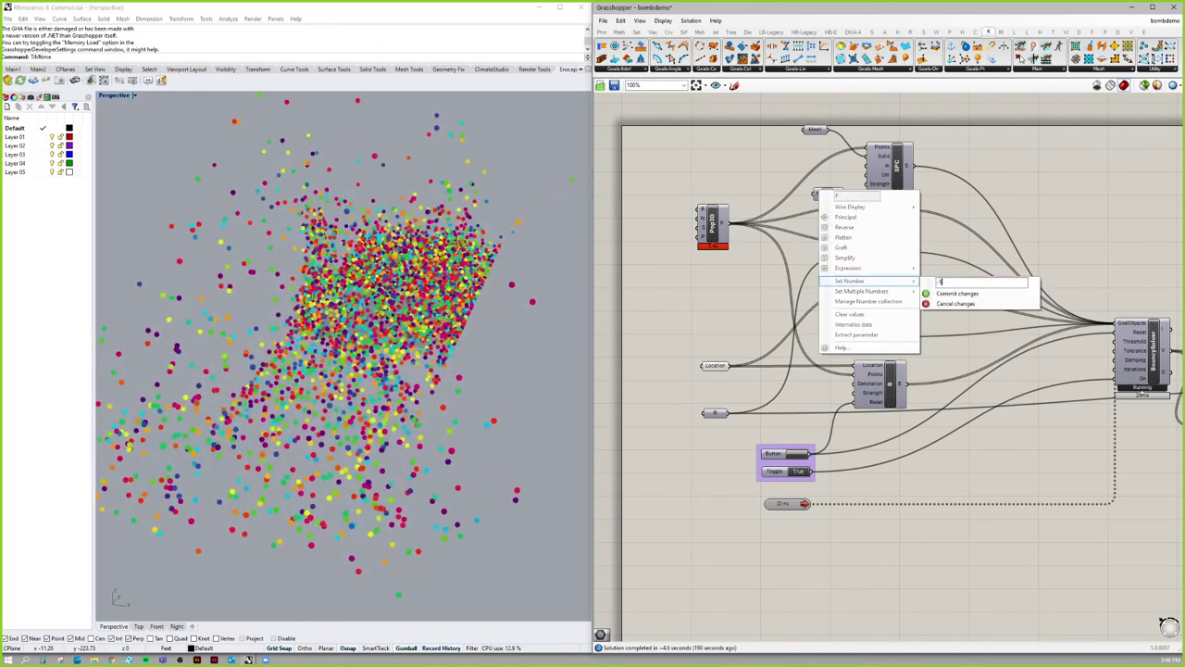
pyautogui.press('Return')
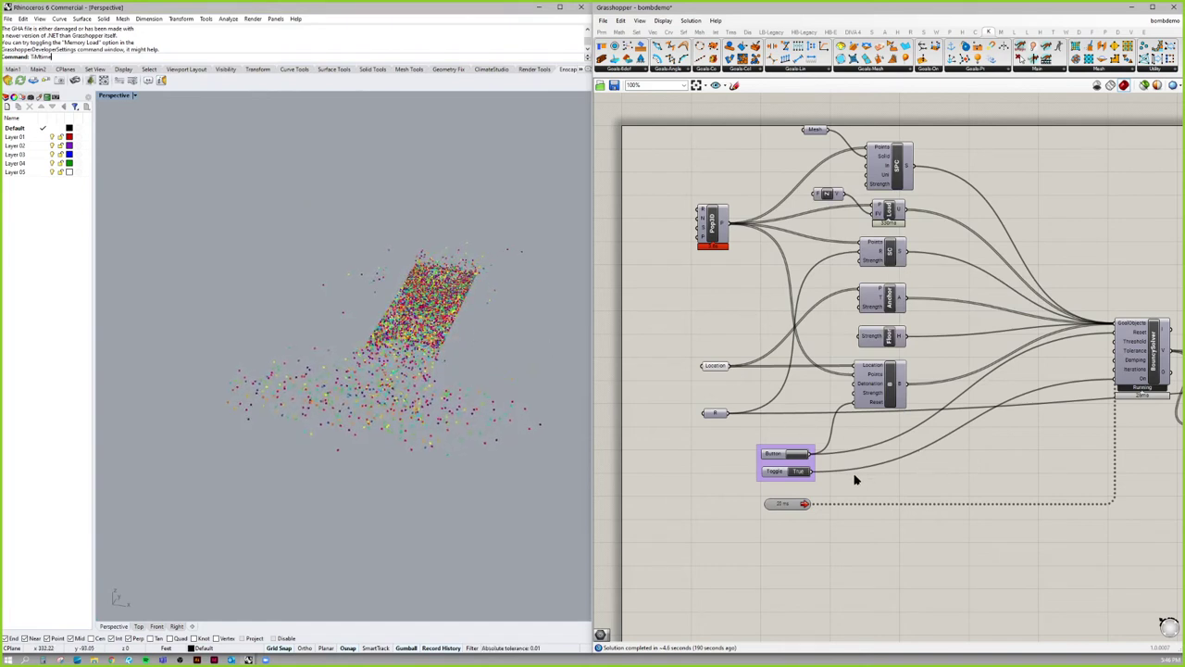
# Reset the running simulation and view the exploding spheres from a steeper angle.
pyautogui.click(798, 454)
pyautogui.click(440, 369)
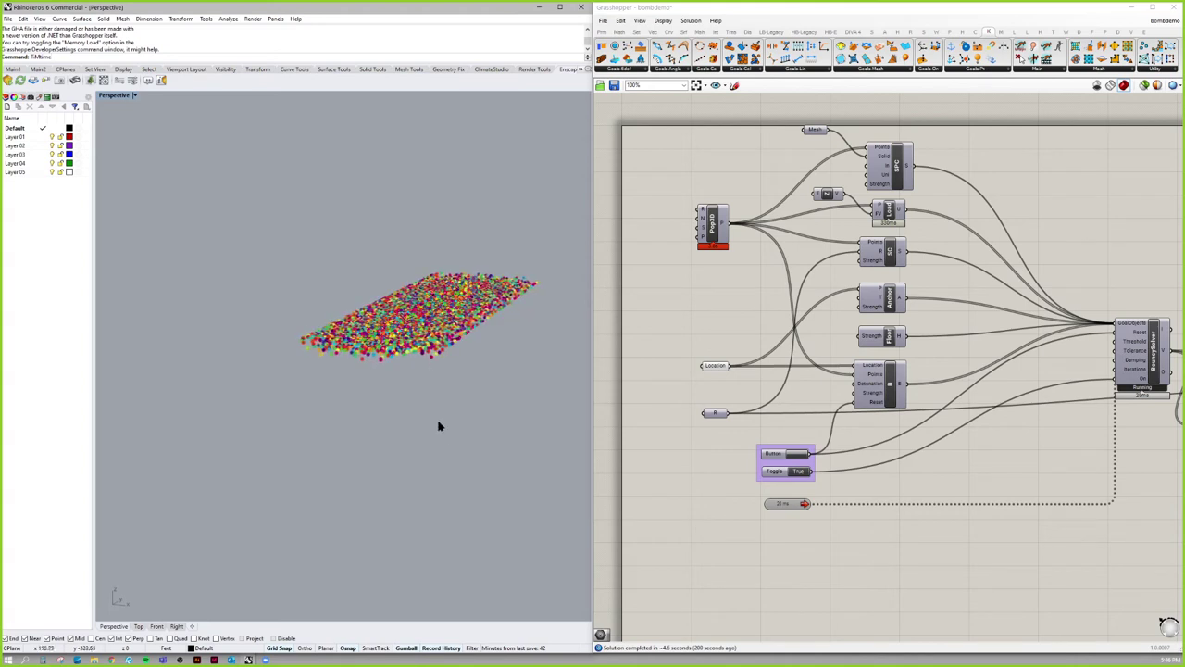
pyautogui.moveTo(424, 383); pyautogui.dragTo(428, 410, button='right')
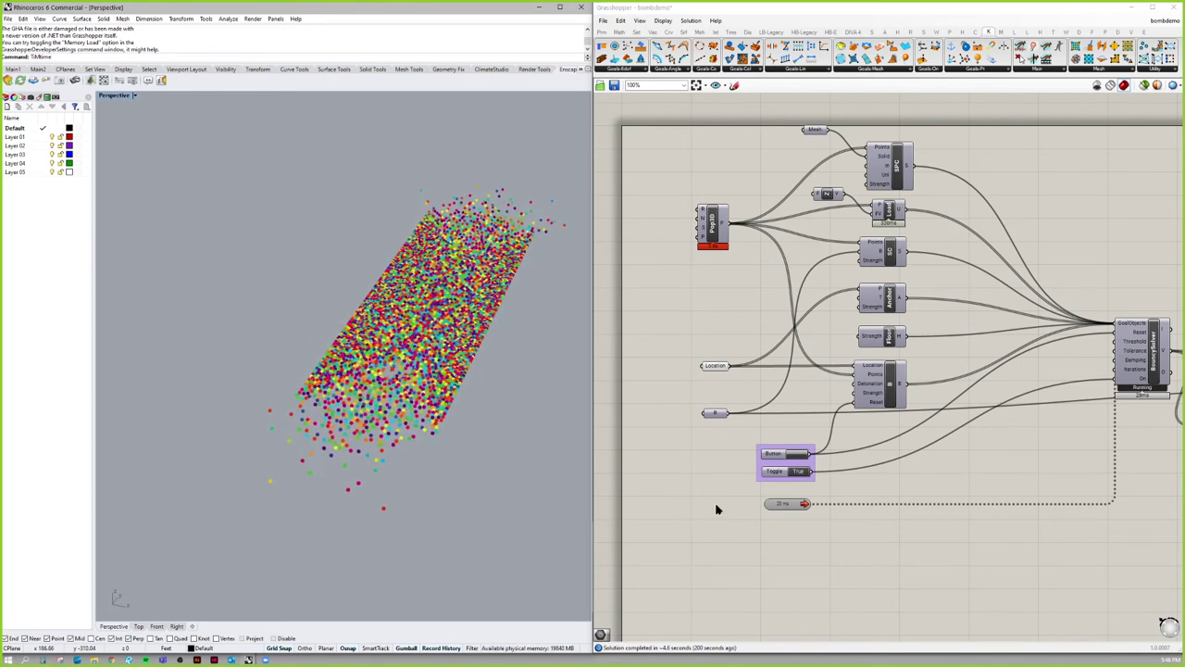
# Examine the BouncySolver outputs, gradient and Cloud display components, and select the SPC goal.
pyautogui.moveTo(1002, 473); pyautogui.dragTo(980, 481, button='right')
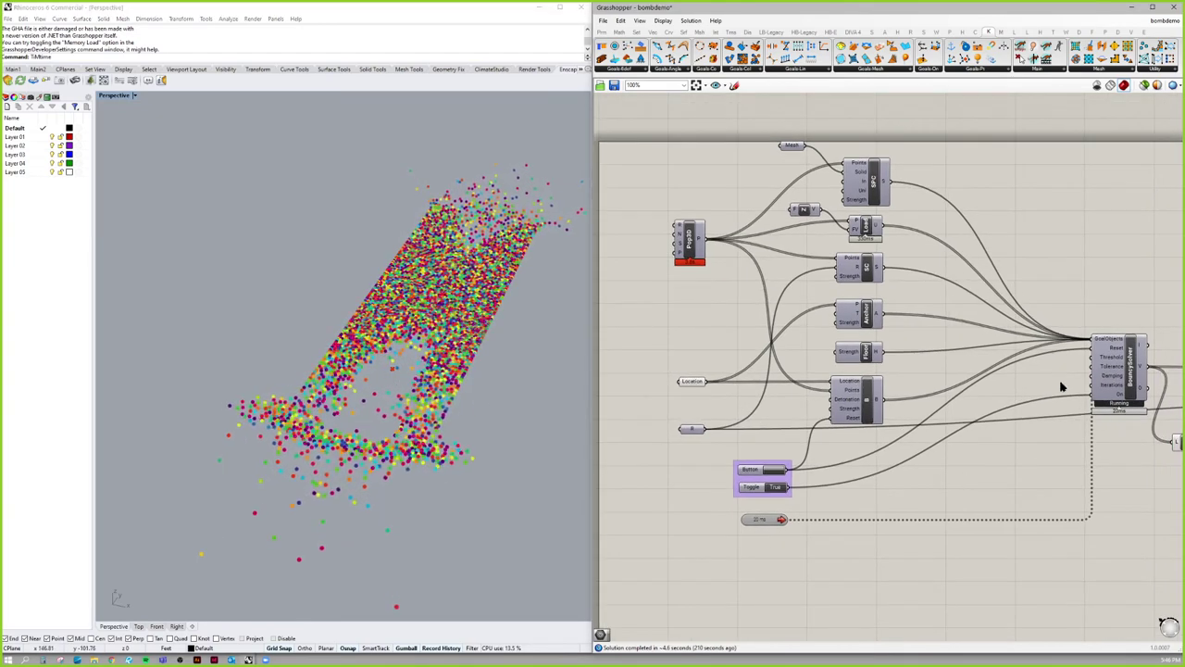
pyautogui.moveTo(1062, 402); pyautogui.dragTo(1098, 312, button='right')
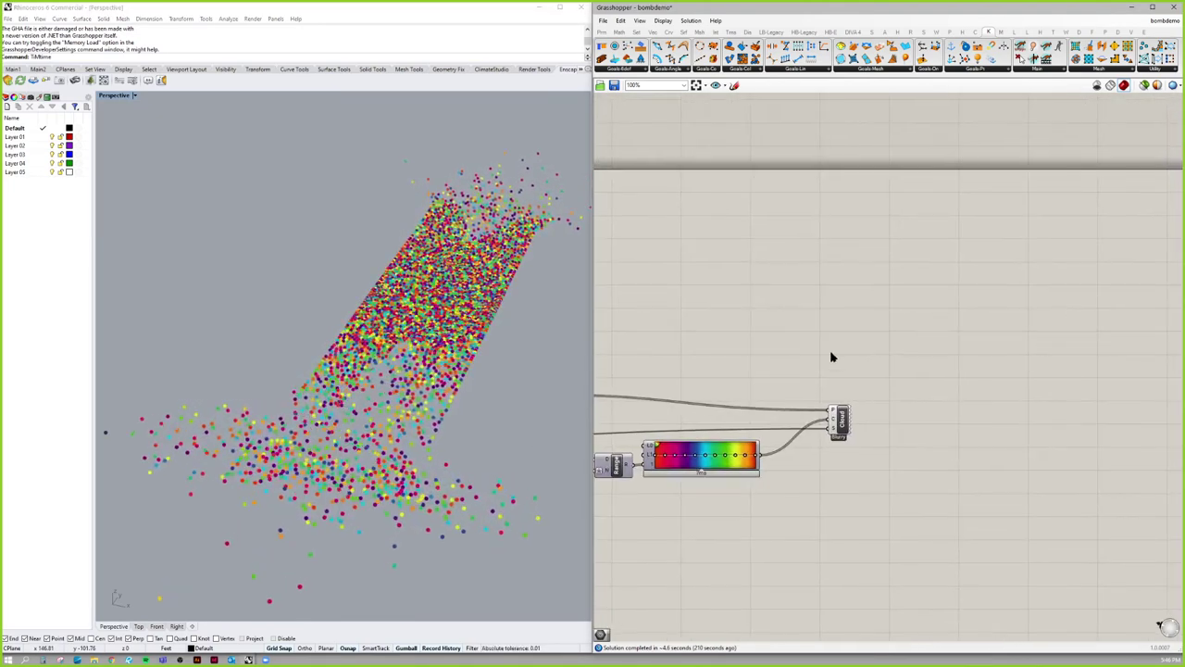
pyautogui.moveTo(831, 352); pyautogui.dragTo(963, 293, button='right')
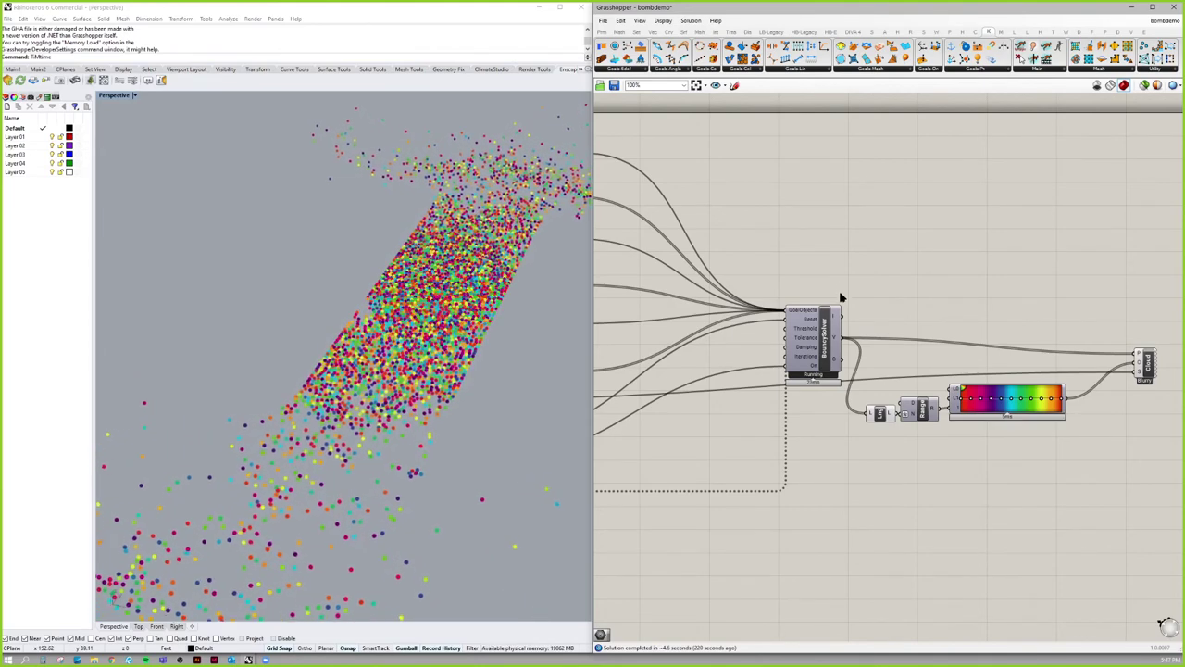
pyautogui.moveTo(841, 299); pyautogui.dragTo(1149, 394, button='right')
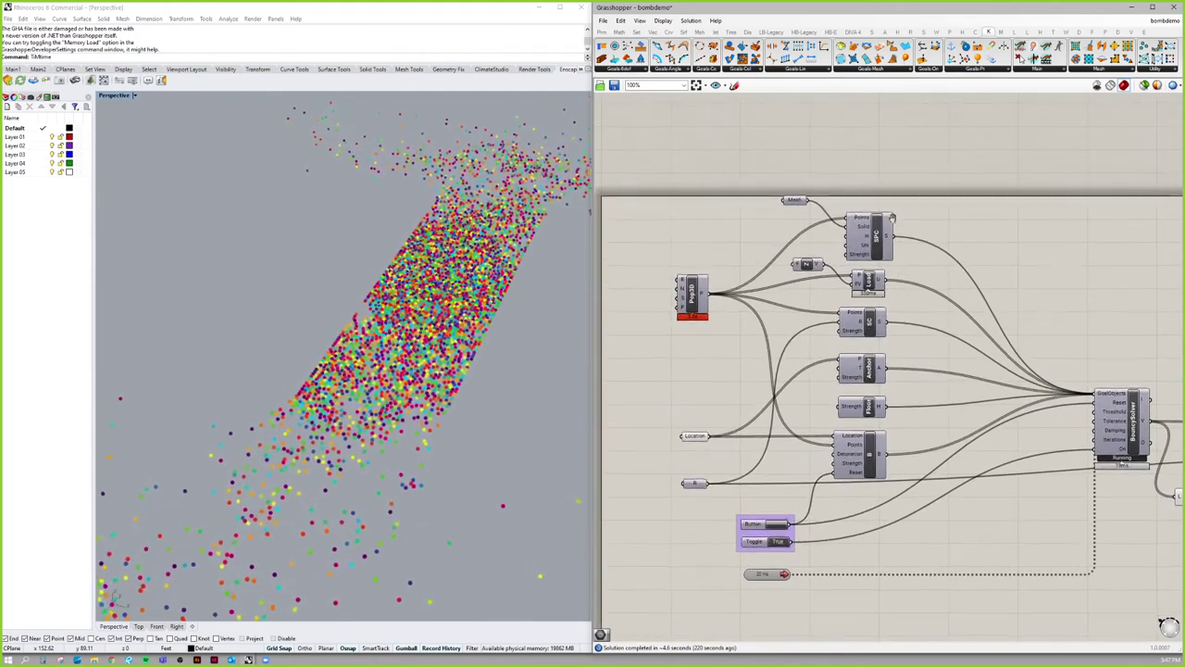
pyautogui.click(879, 250)
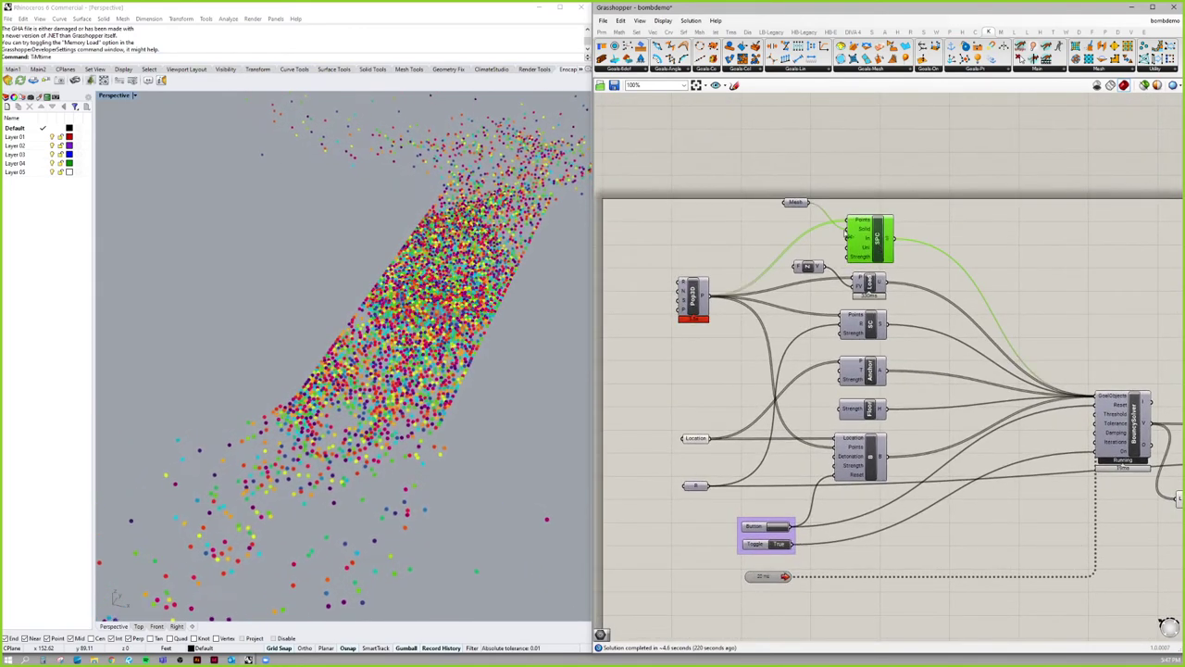
# Turn on the preview of the Mesh parameter feeding the SPC goal and view the two solids from another side.
pyautogui.rightClick(794, 205)
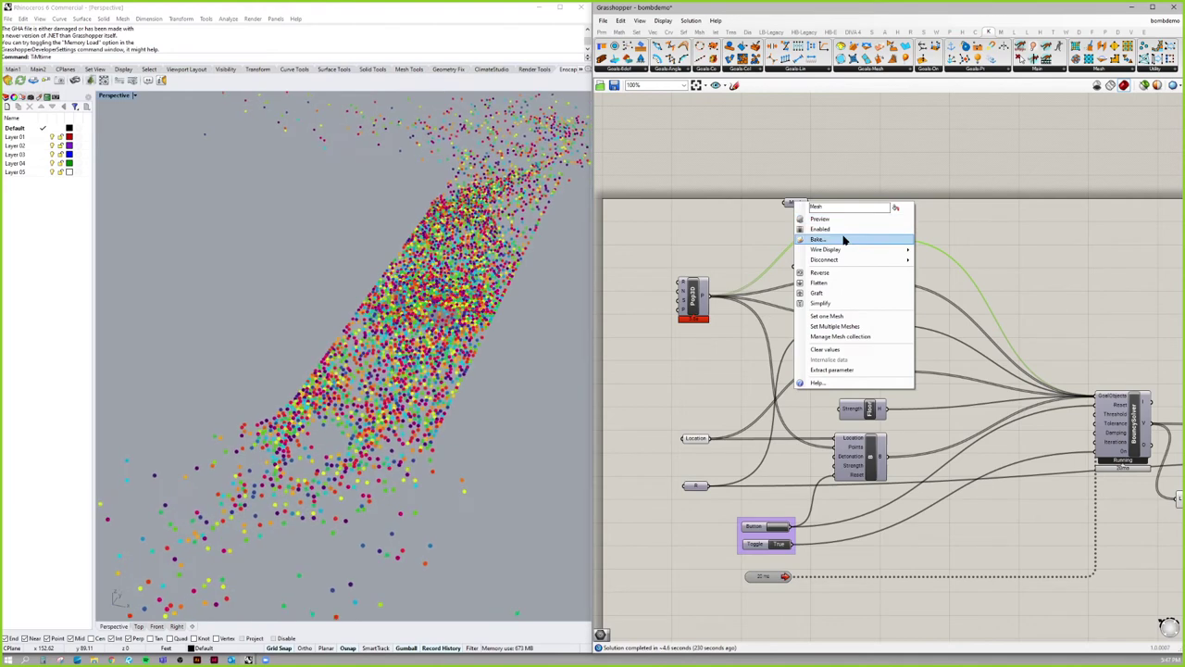
pyautogui.click(847, 218)
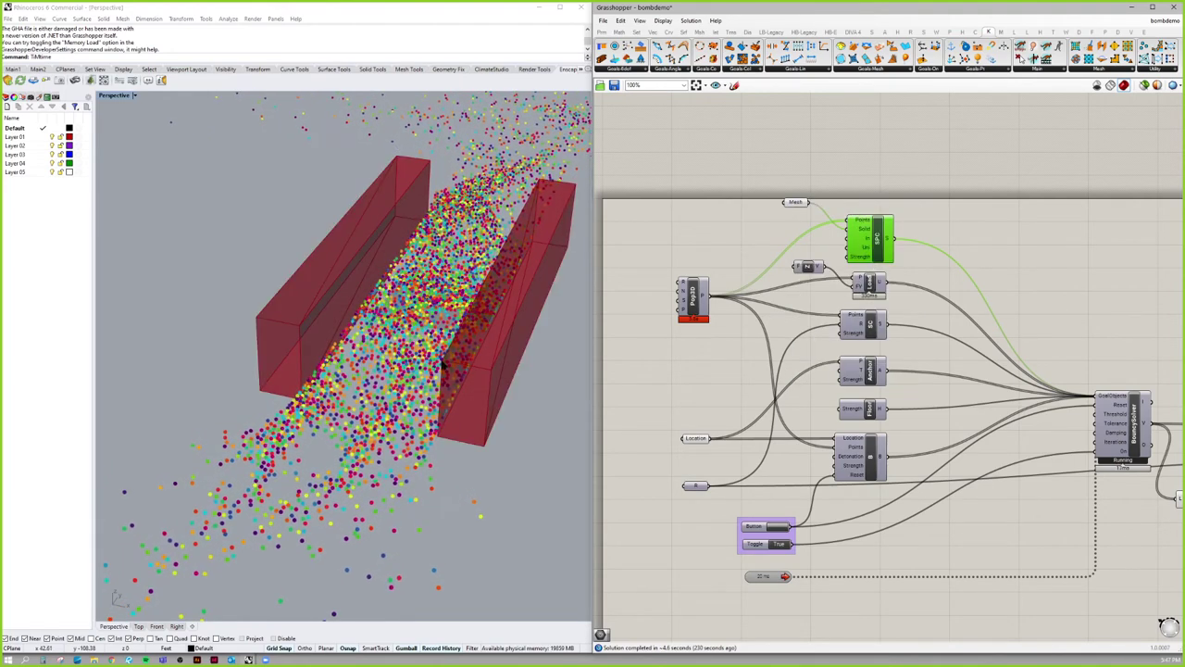
pyautogui.moveTo(398, 352); pyautogui.dragTo(514, 350, button='right')
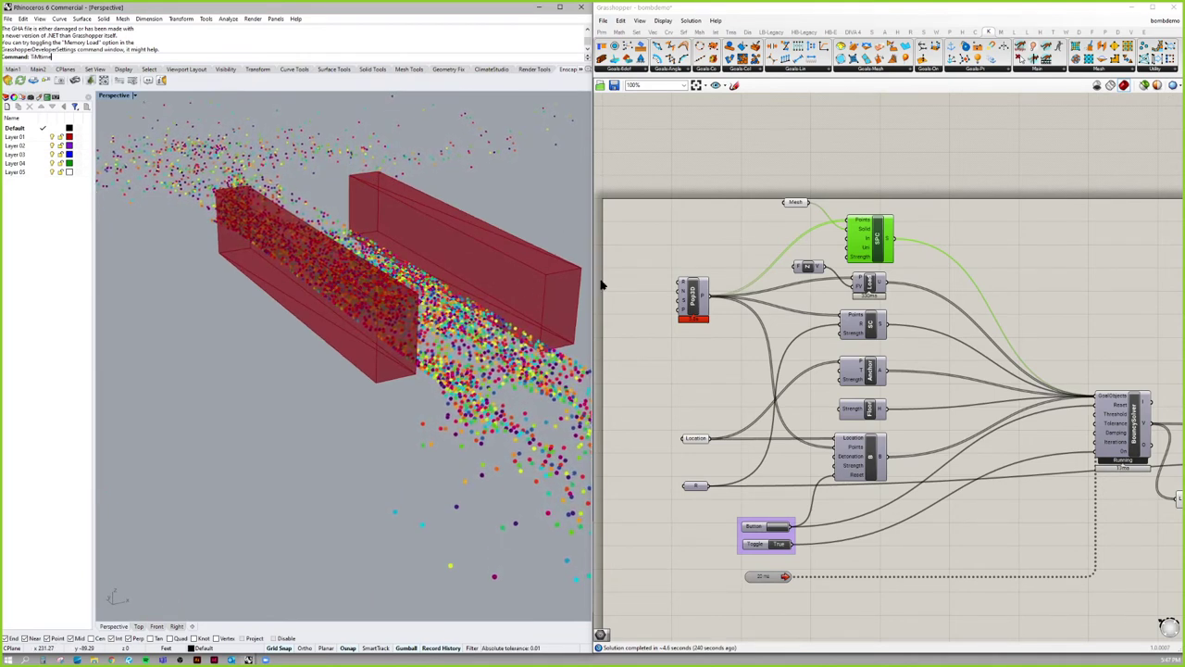
pyautogui.moveTo(852, 246); pyautogui.dragTo(832, 237, button='right')
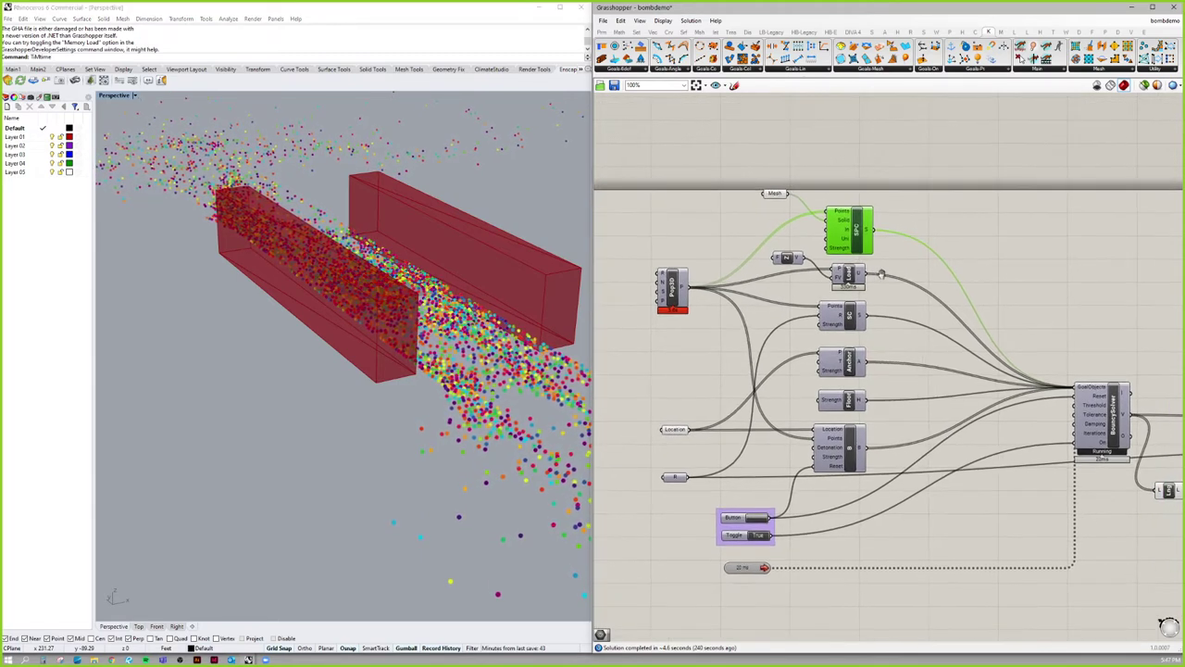
# Reset the simulation and examine the Load, SC, Anchor and Floor goals one after another.
pyautogui.click(852, 277)
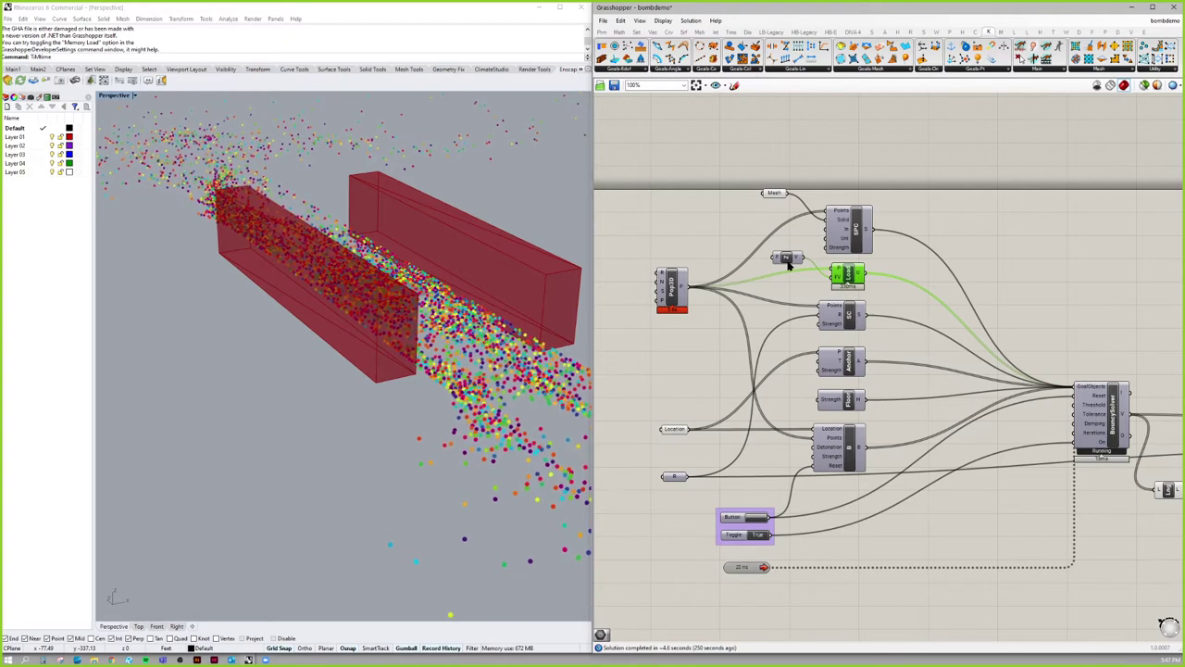
pyautogui.click(752, 517)
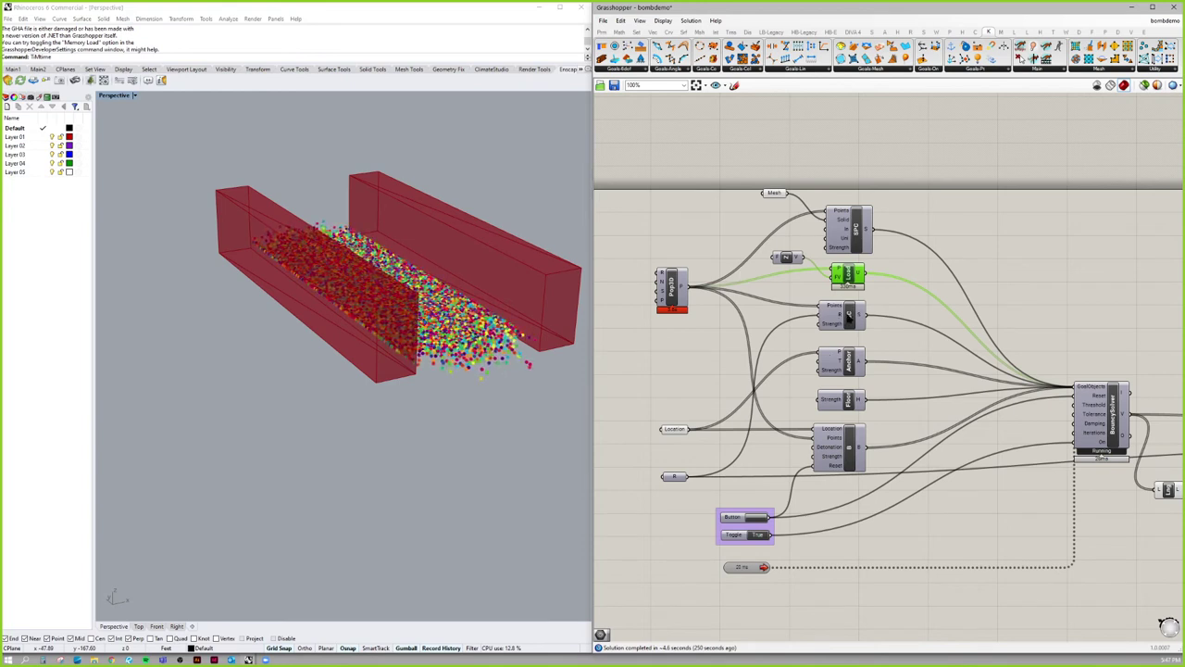
pyautogui.click(849, 316)
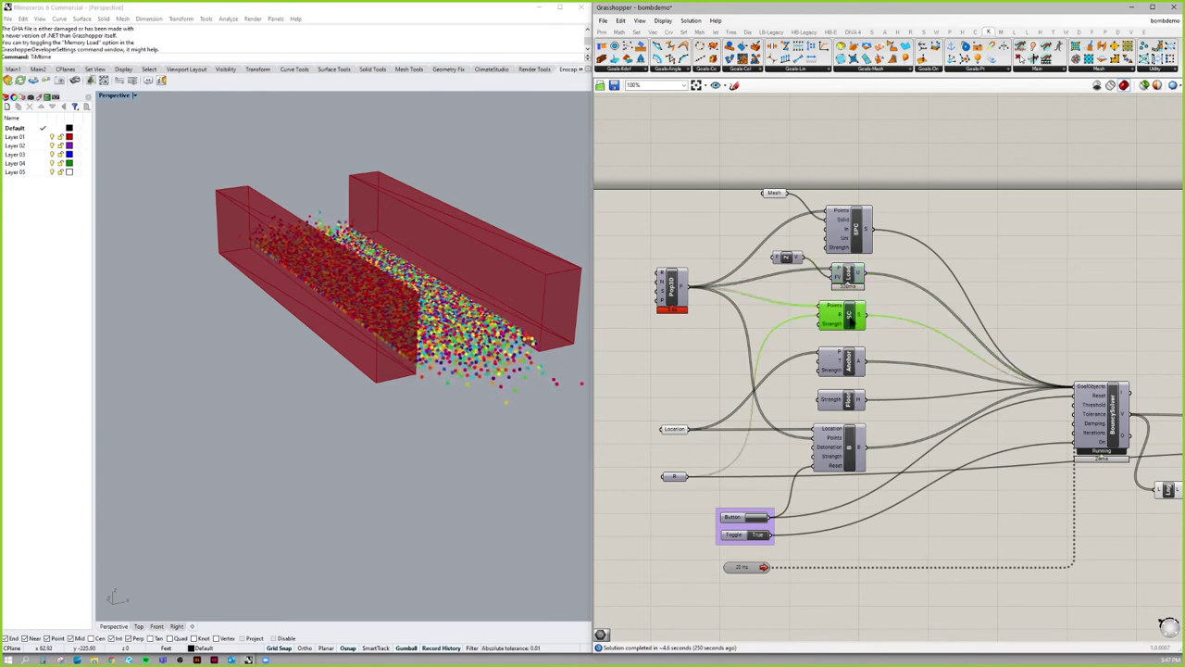
pyautogui.click(848, 367)
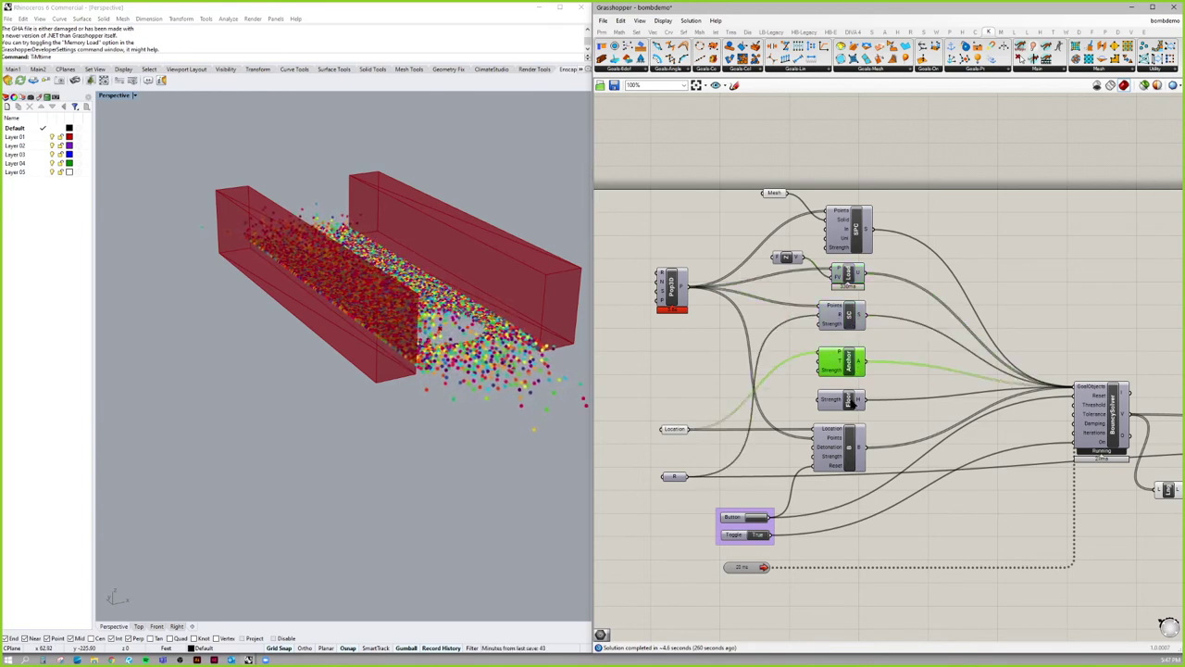
pyautogui.click(845, 468)
pyautogui.click(849, 404)
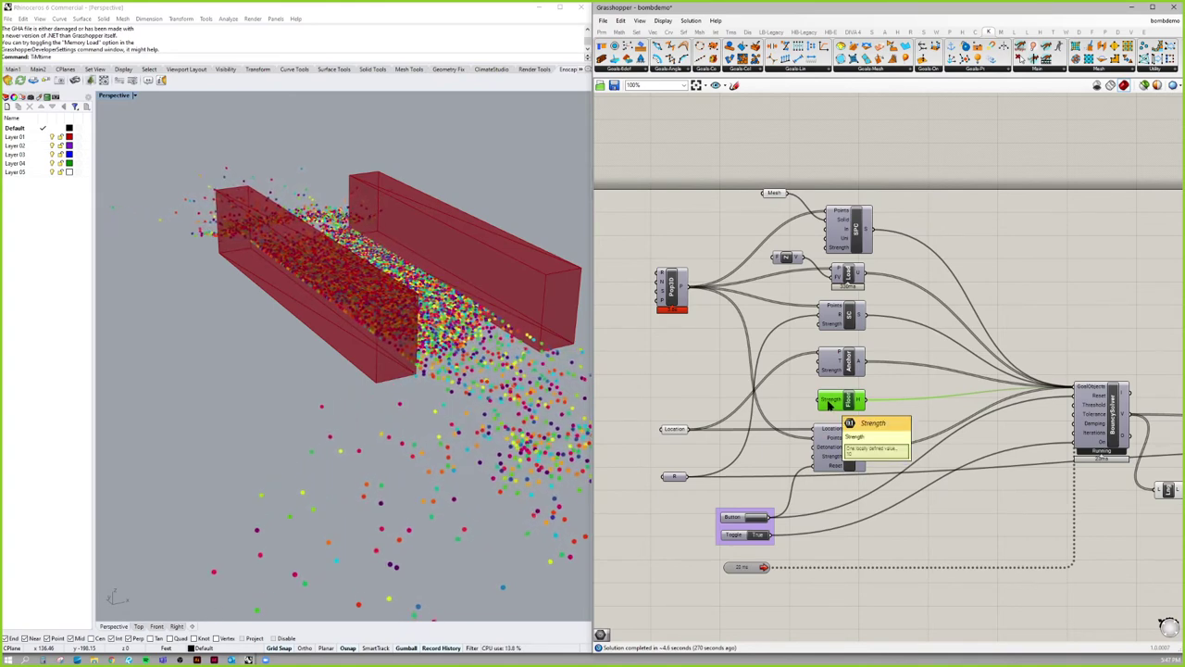
# Examine the falling spheres from a steeper angle and inspect the B goal's input wires.
pyautogui.moveTo(383, 603); pyautogui.dragTo(426, 407, button='right')
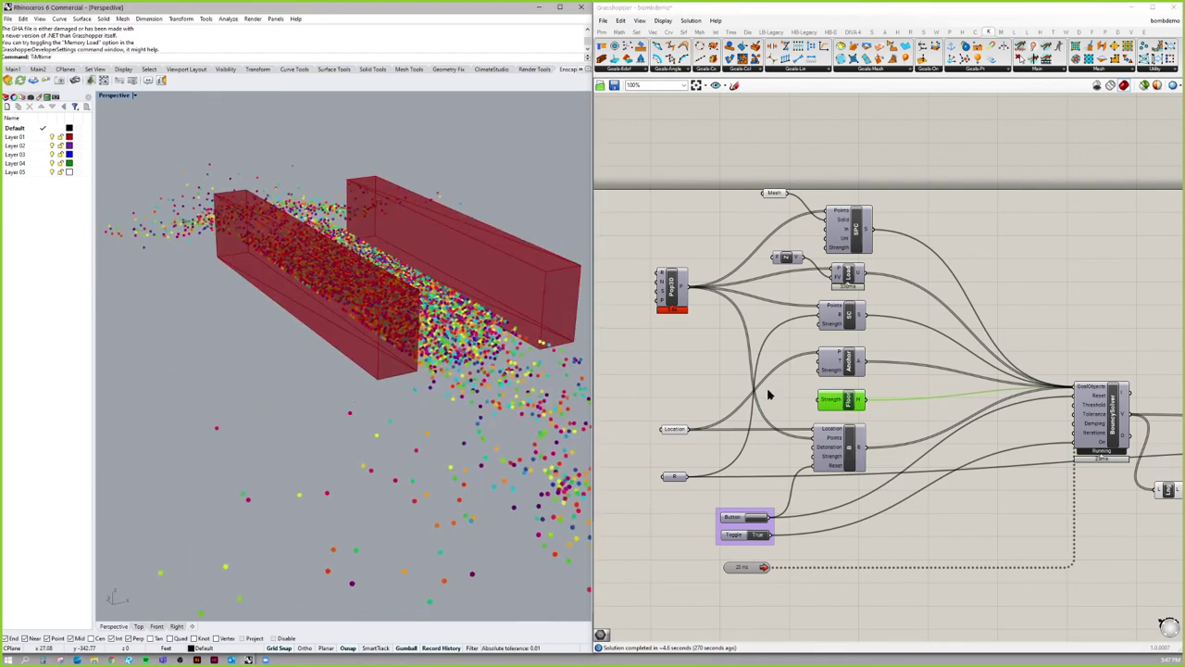
pyautogui.click(840, 444)
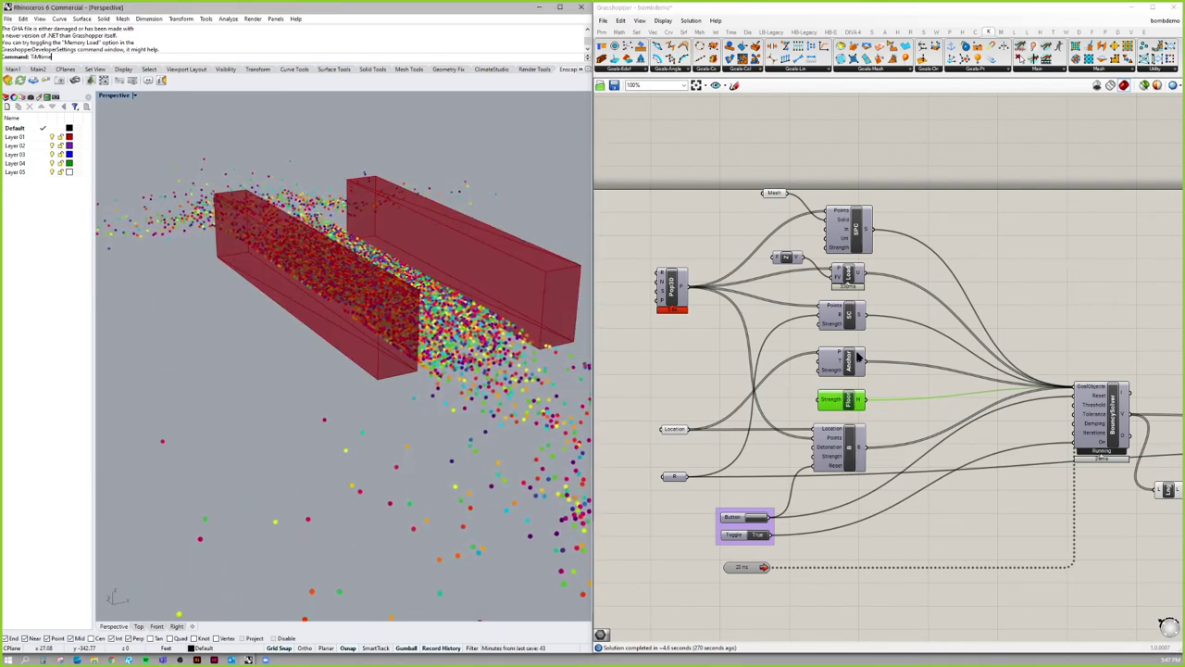
pyautogui.moveTo(405, 387); pyautogui.dragTo(344, 90, button='right')
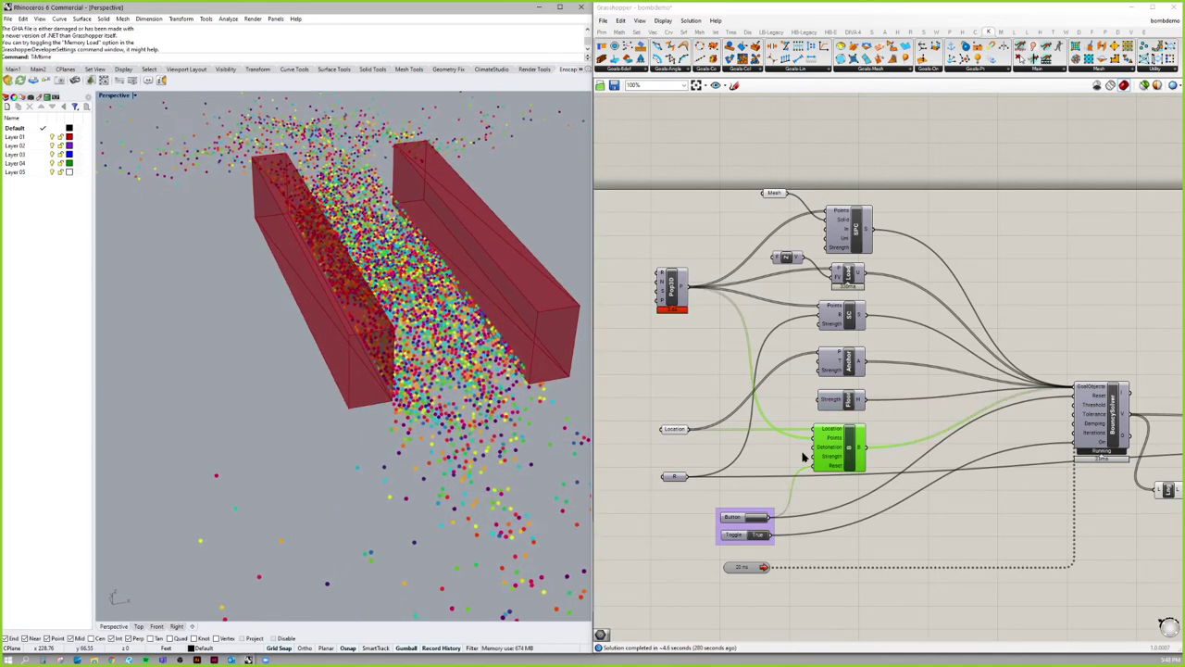
pyautogui.click(895, 415)
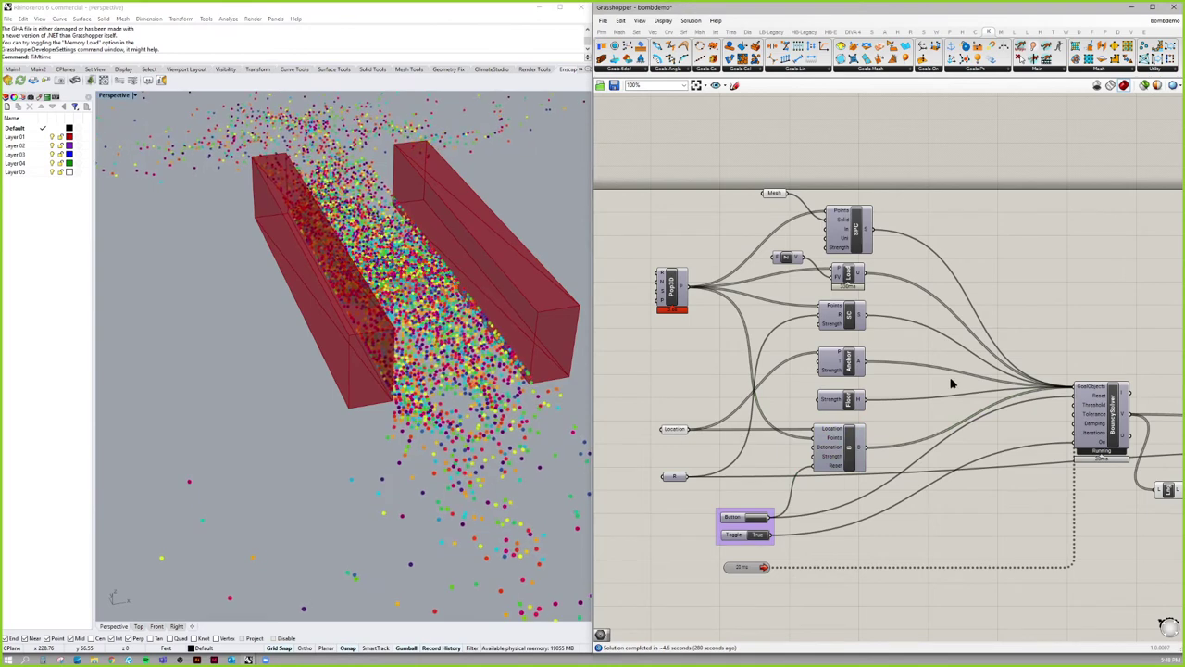
# Move the Mesh parameter down beside the Solid input of the SPC goal.
pyautogui.moveTo(918, 391); pyautogui.dragTo(909, 403, button='right')
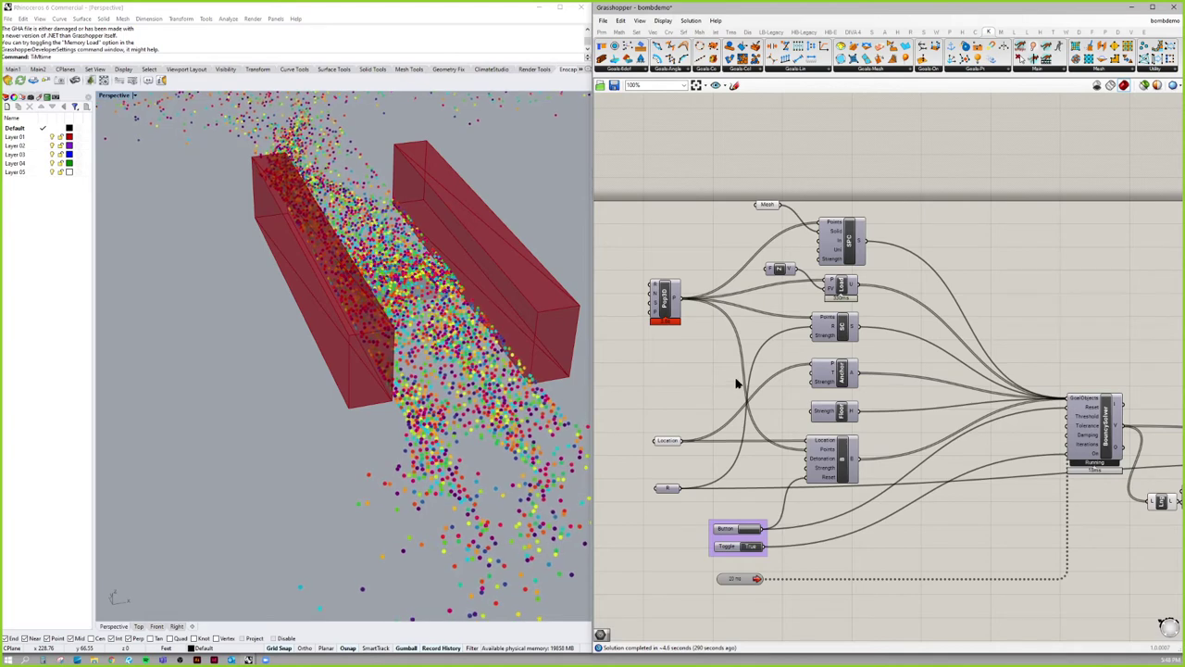
pyautogui.moveTo(711, 448); pyautogui.dragTo(729, 453, button='right')
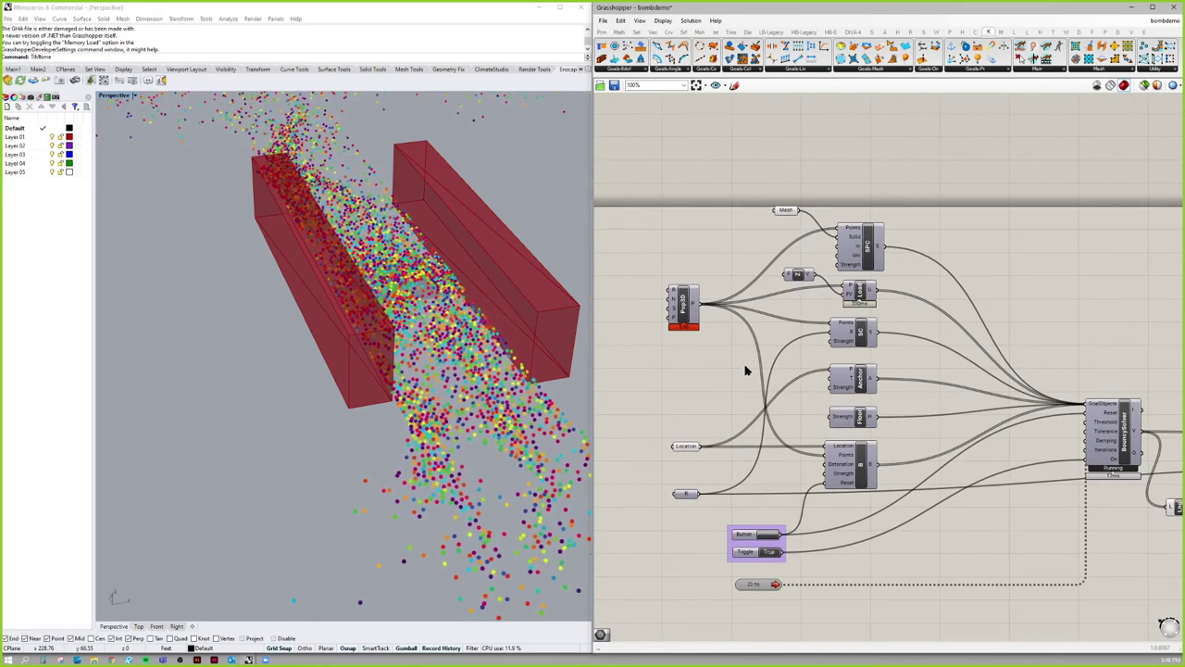
pyautogui.scroll(-2, 739, 369)
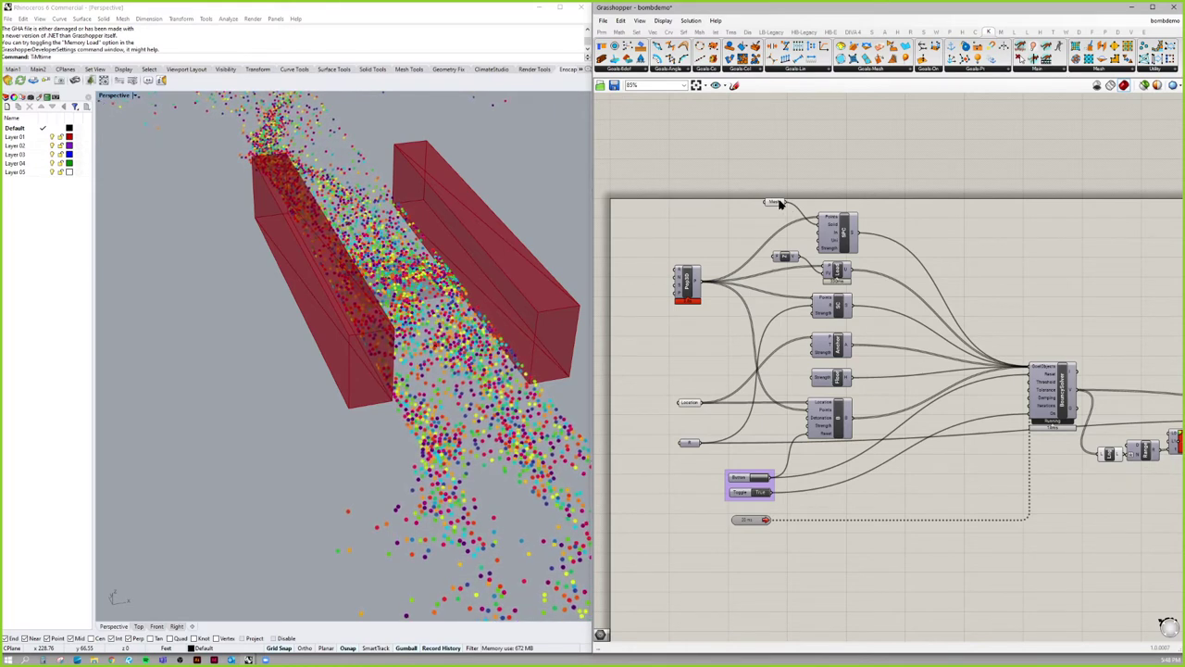
pyautogui.moveTo(778, 203); pyautogui.dragTo(786, 233)
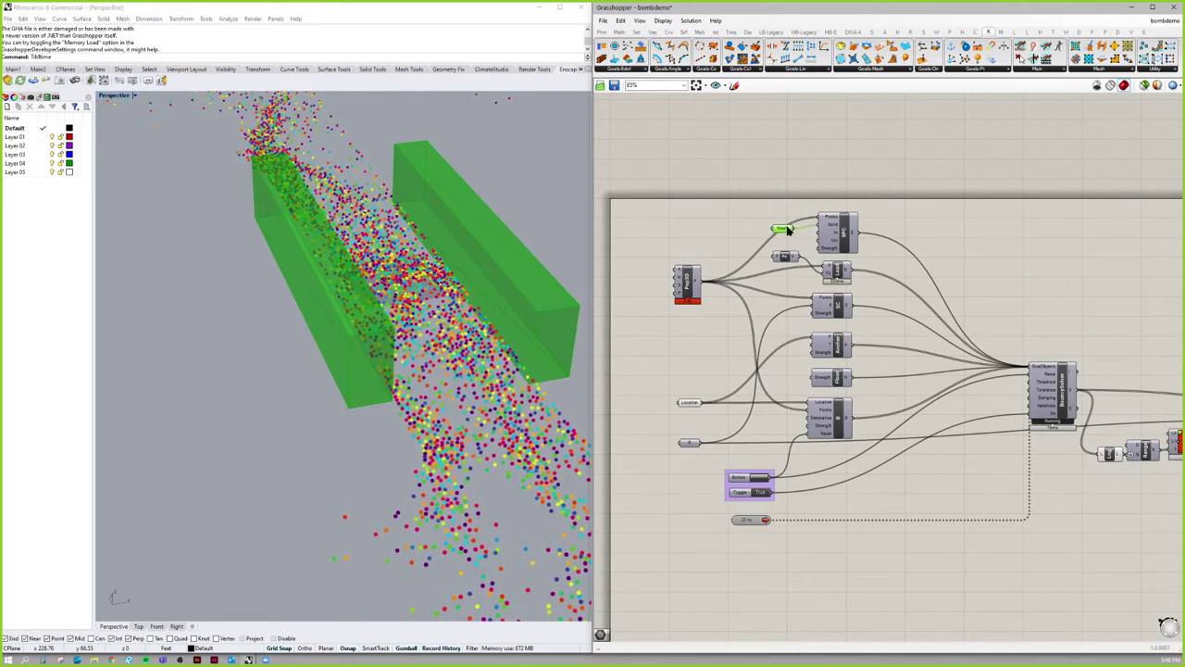
pyautogui.click(1044, 234)
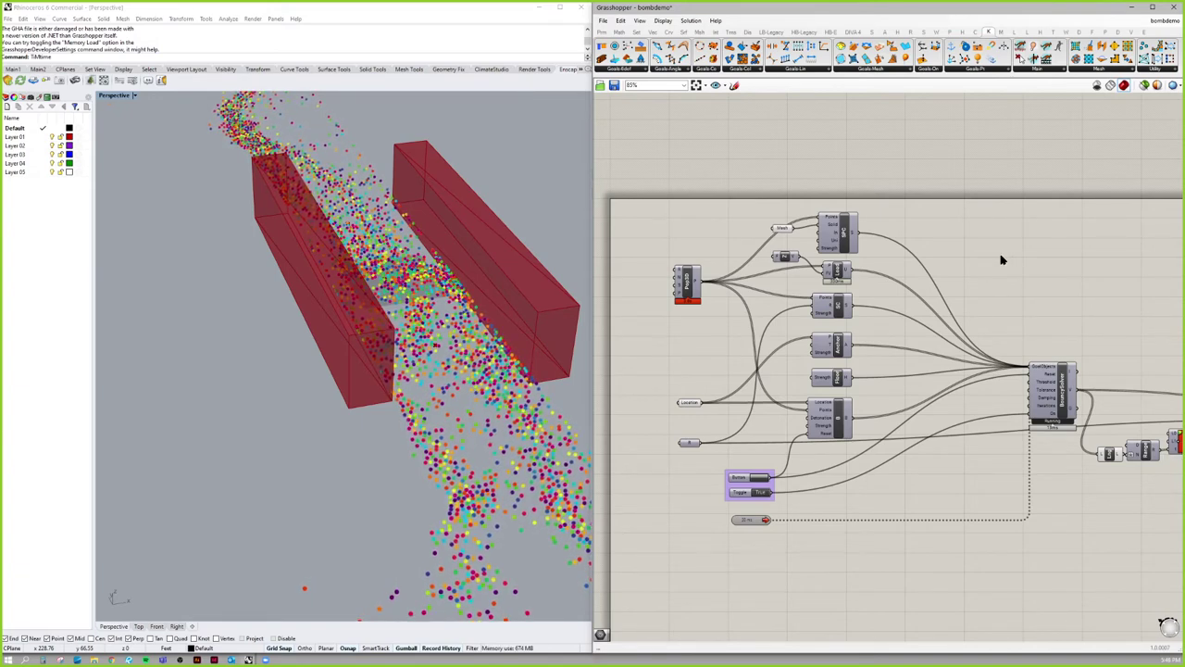
pyautogui.scroll(-4, 1001, 260)
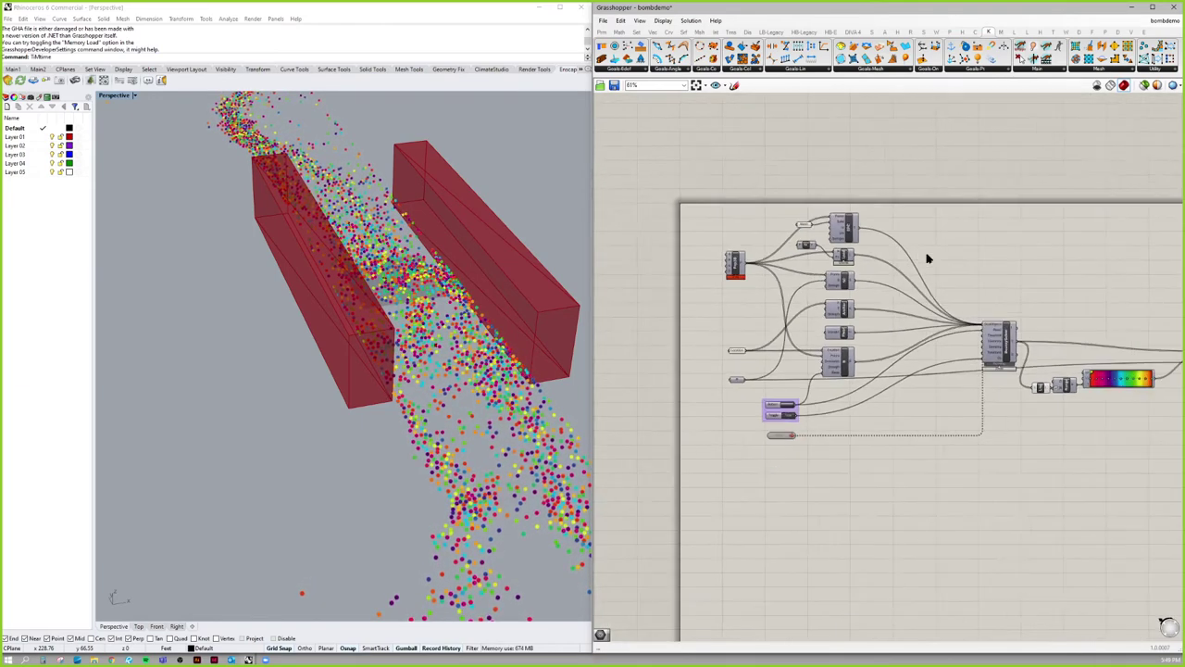
pyautogui.scroll(4, 979, 291)
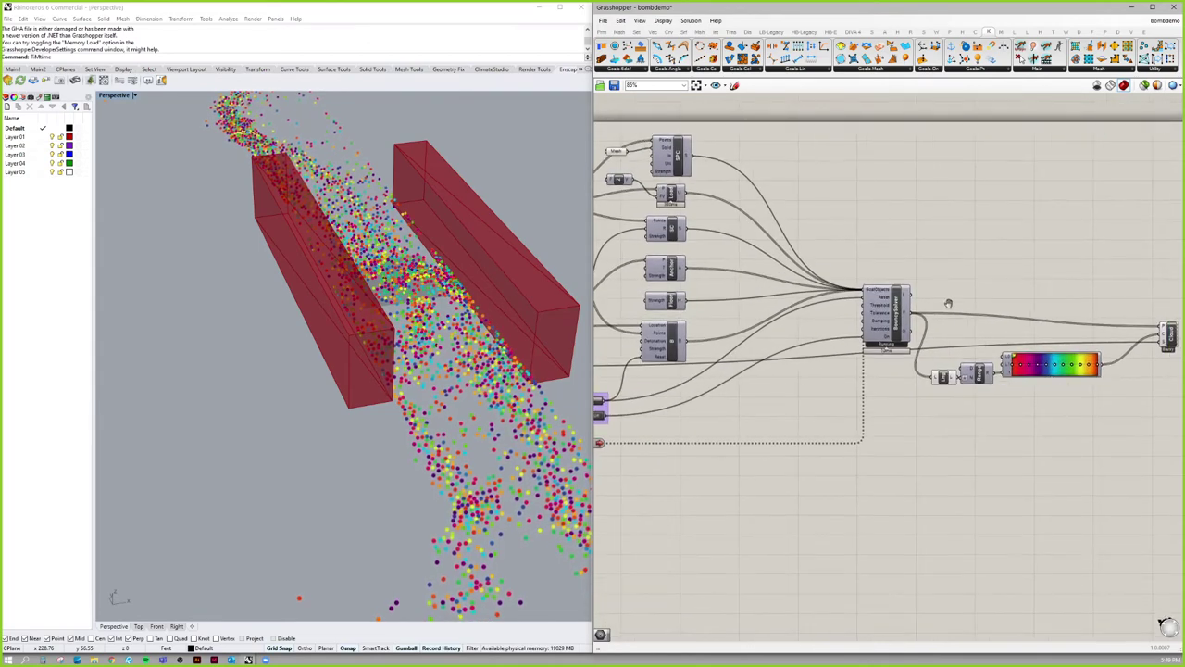
pyautogui.moveTo(680, 458); pyautogui.dragTo(904, 377, button='right')
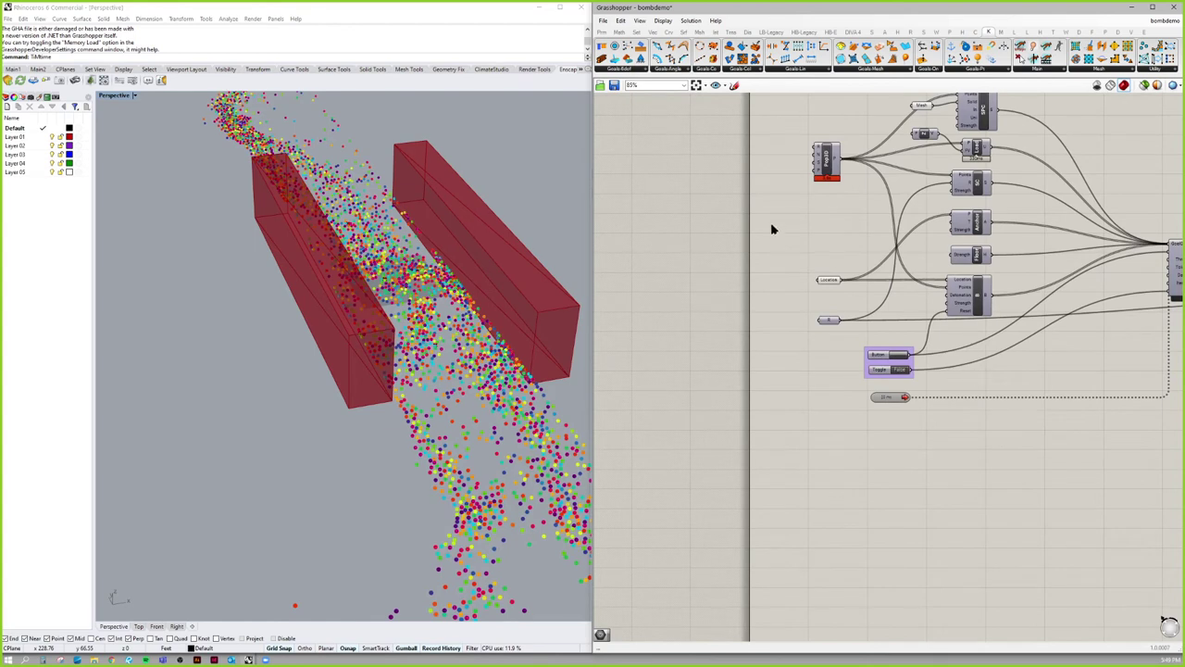
# Browse the catenary_structures and linkages_and_assemblies folders in Kangaroo_Examples for a definition to open.
pyautogui.click(603, 20)
pyautogui.click(633, 43)
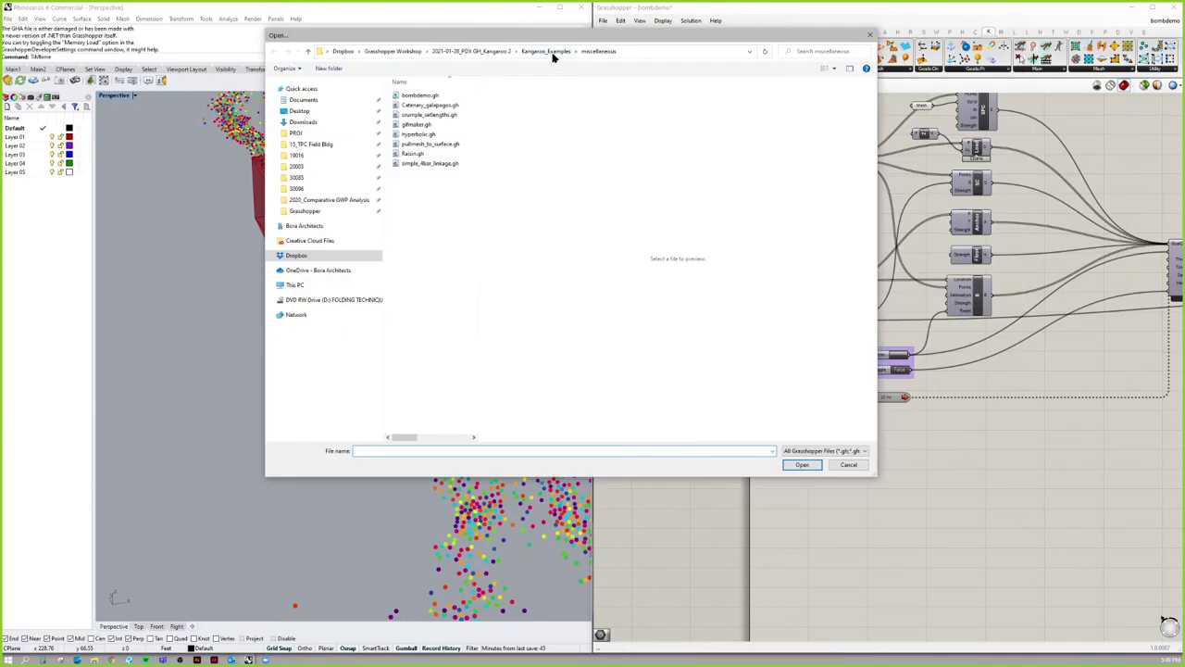
pyautogui.click(551, 52)
pyautogui.click(799, 51)
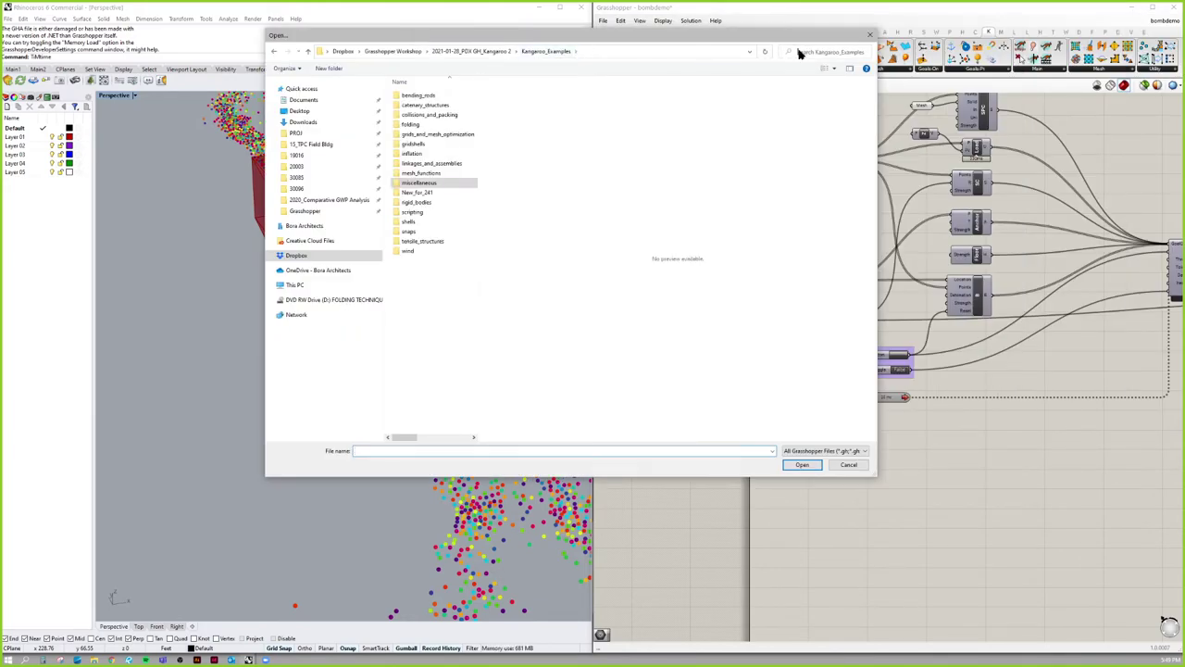
pyautogui.doubleClick(447, 107)
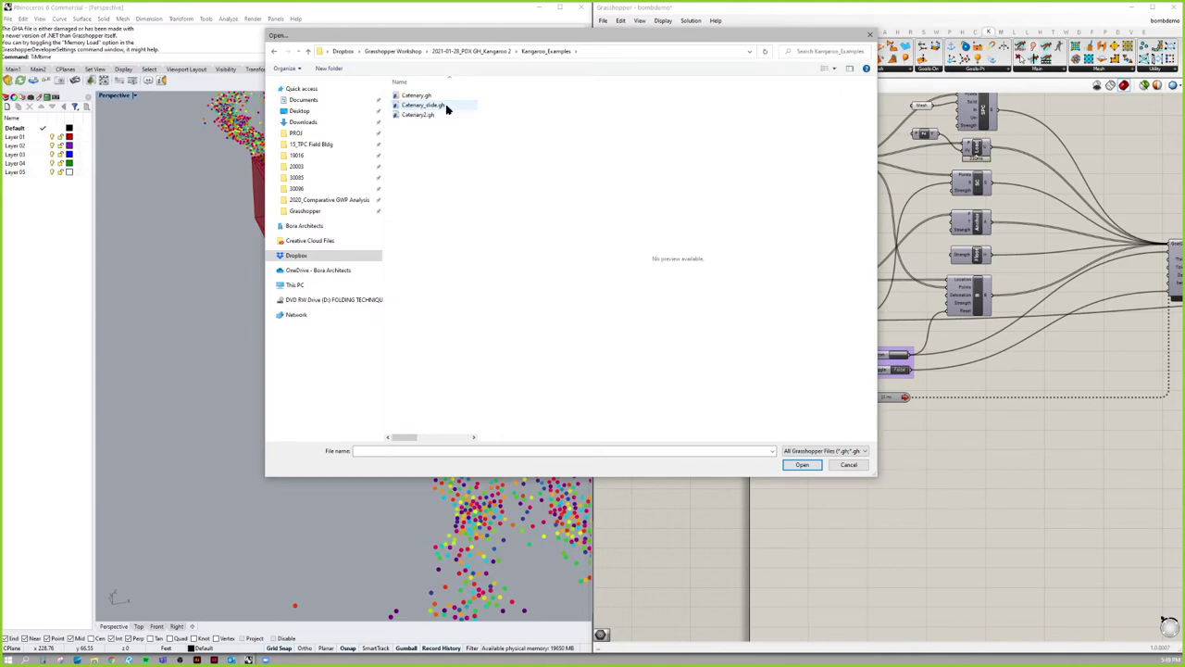
pyautogui.press('BackSpace')
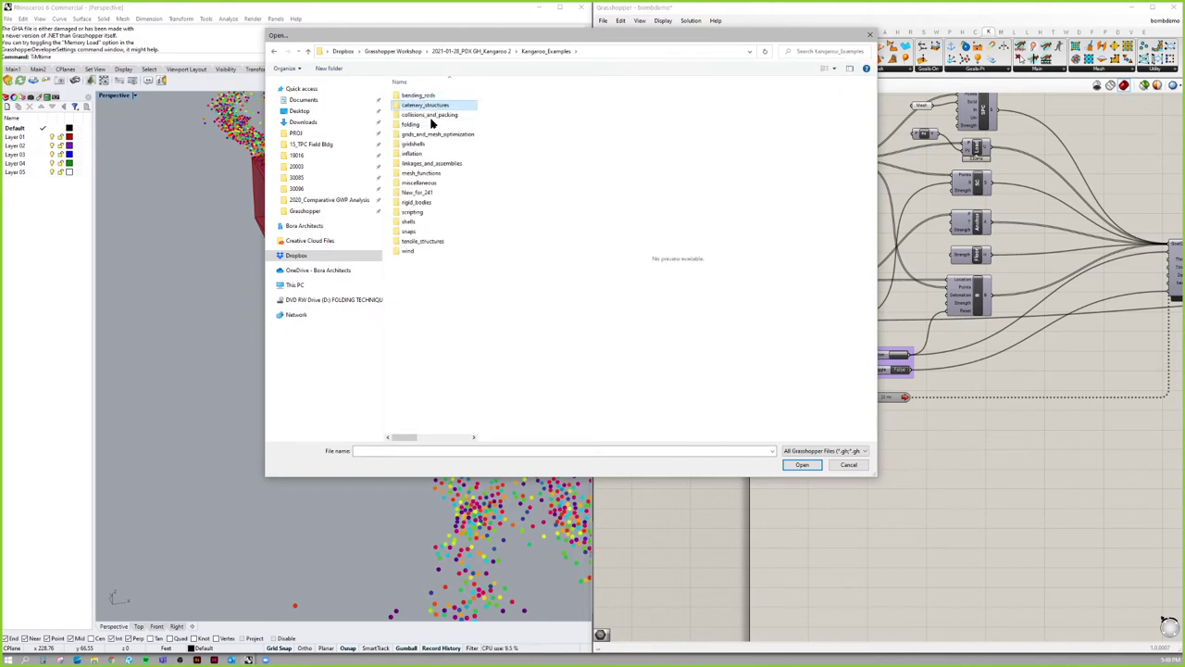
pyautogui.doubleClick(433, 163)
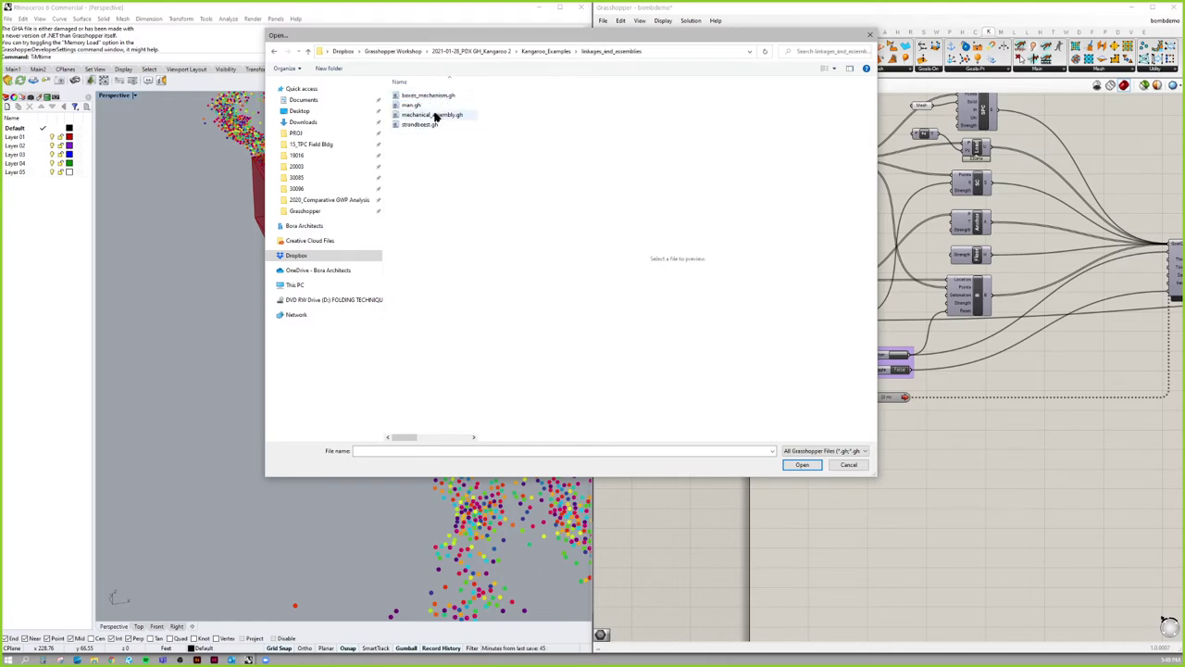
pyautogui.hotkey('alt', 'Up')
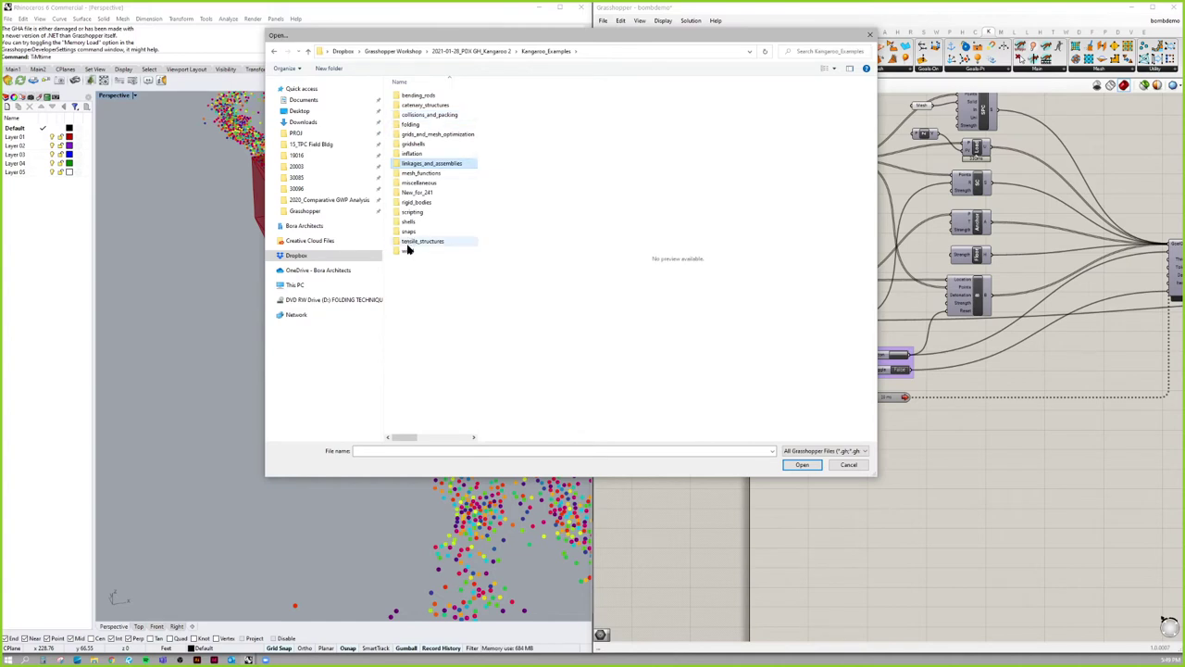
# Open balance_solid.gh from the rigid_bodies example folder.
pyautogui.doubleClick(417, 202)
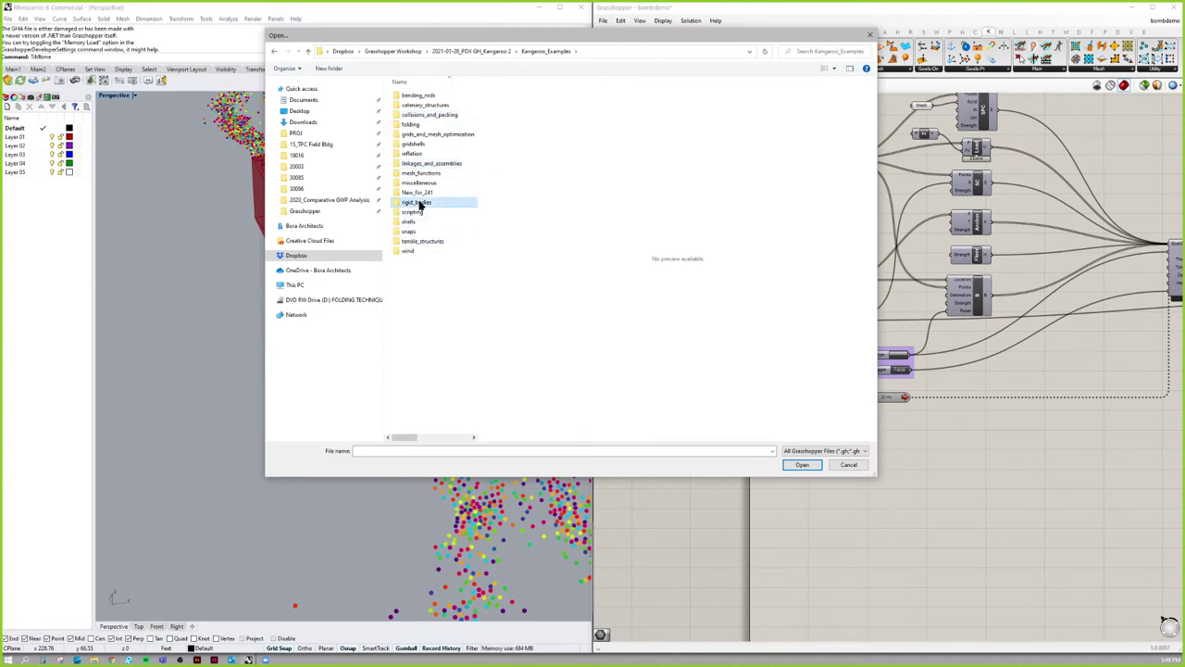
pyautogui.click(426, 97)
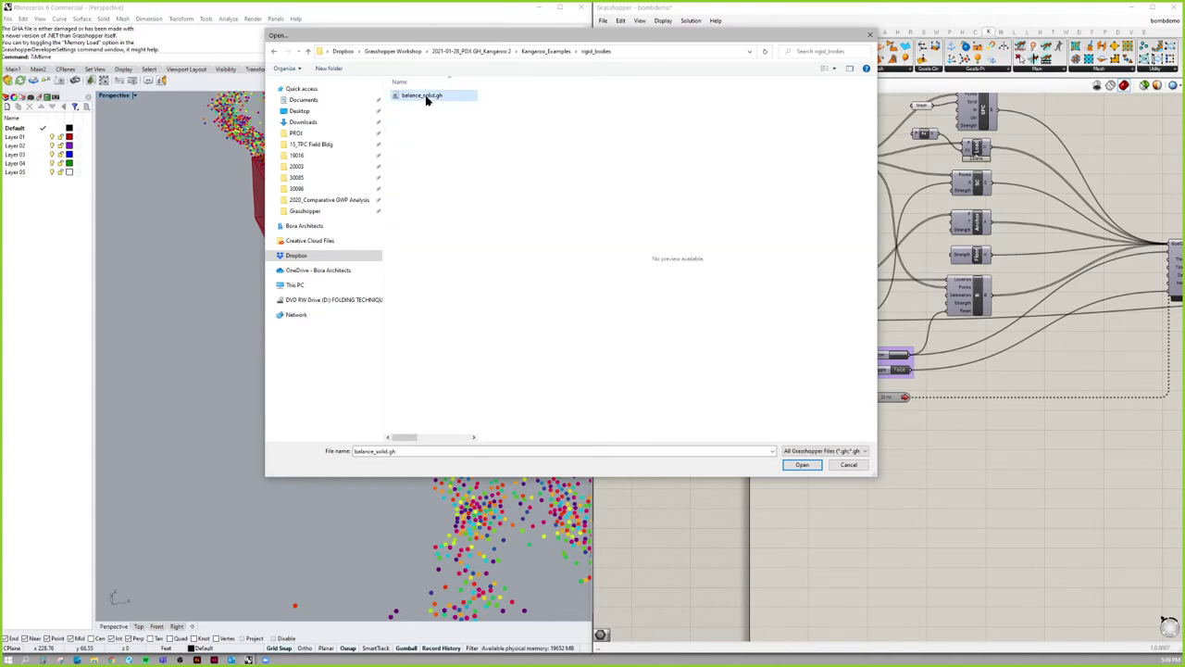
pyautogui.doubleClick(426, 97)
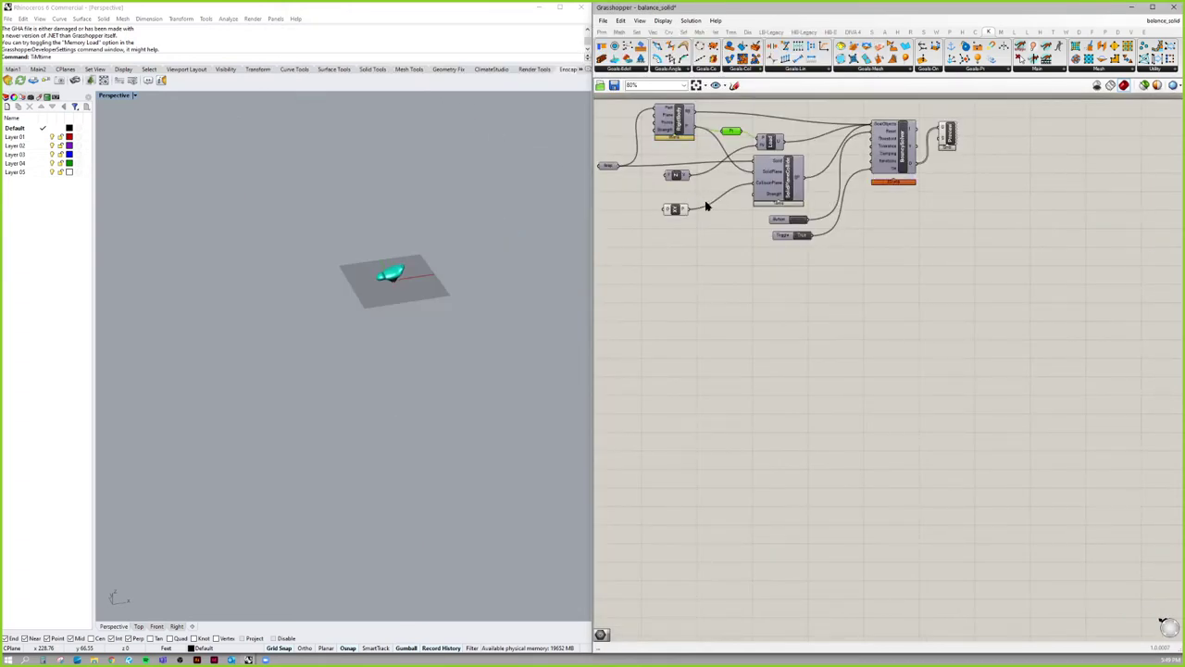
pyautogui.scroll(2, 415, 285)
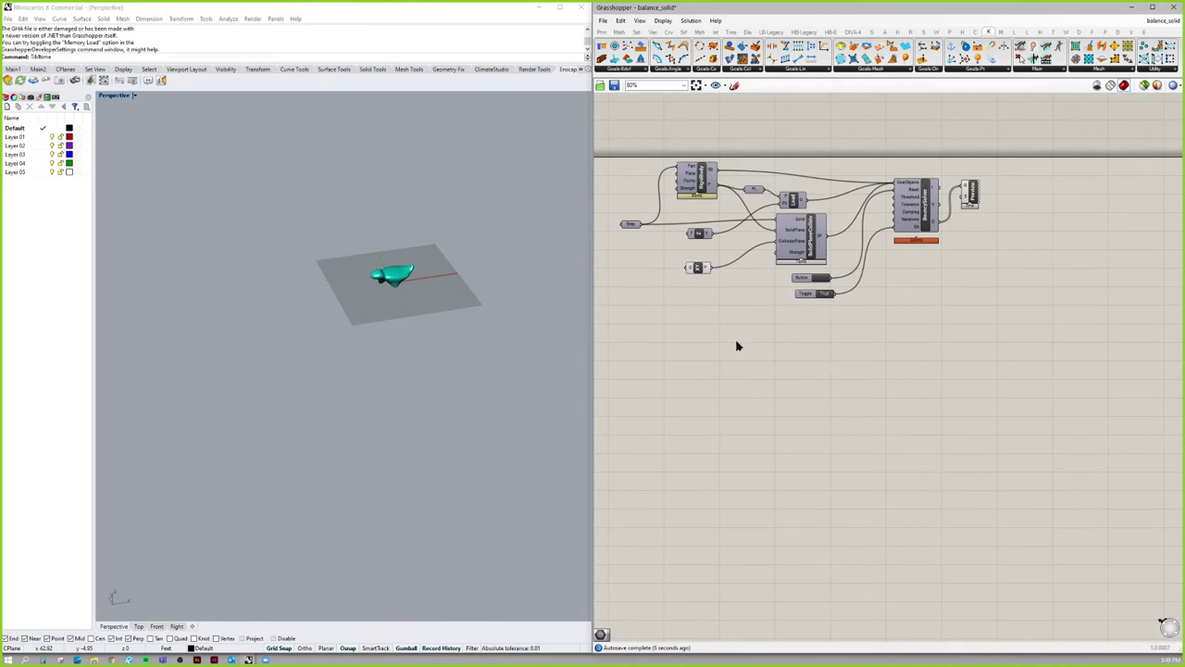
# Browse the example definitions in the collisions_and_packing folder of Kangaroo_Examples, with the file names shown in full.
pyautogui.hotkey('ctrl', 'o')
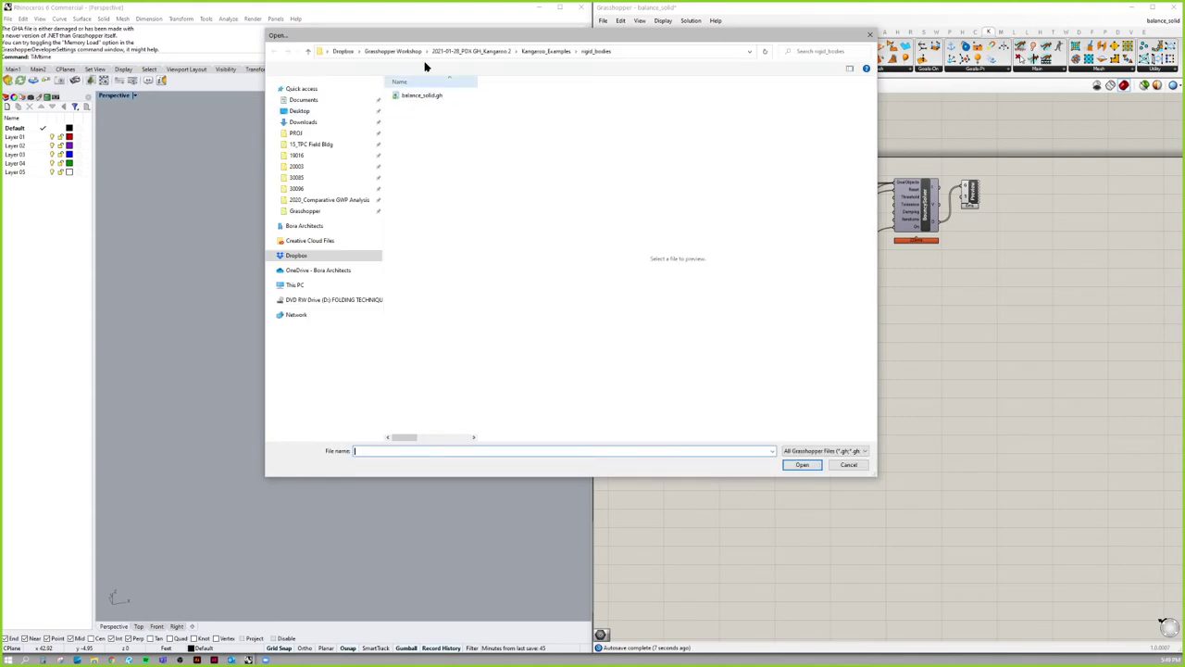
pyautogui.click(543, 51)
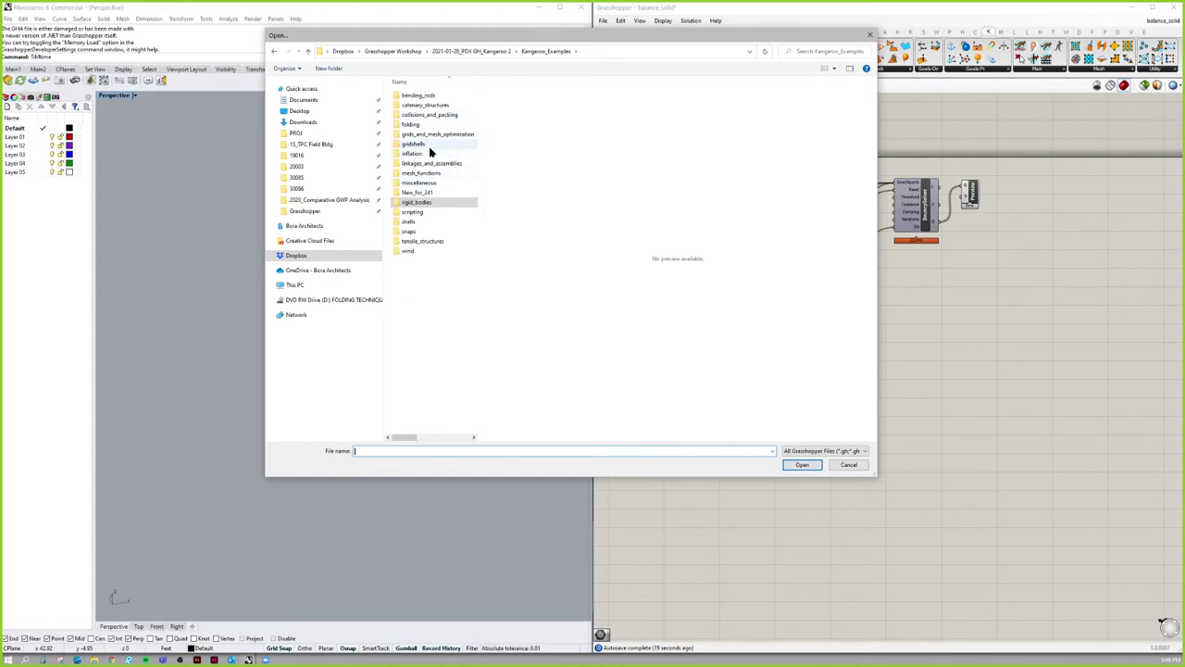
pyautogui.doubleClick(426, 115)
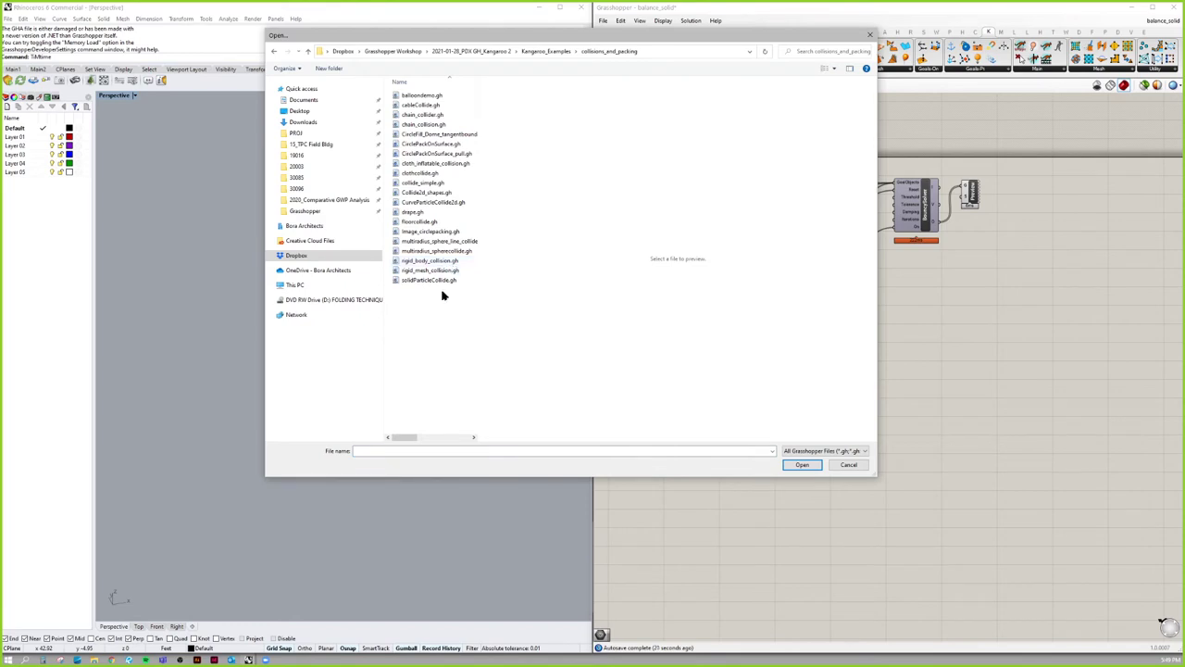
pyautogui.moveTo(478, 313); pyautogui.dragTo(574, 321)
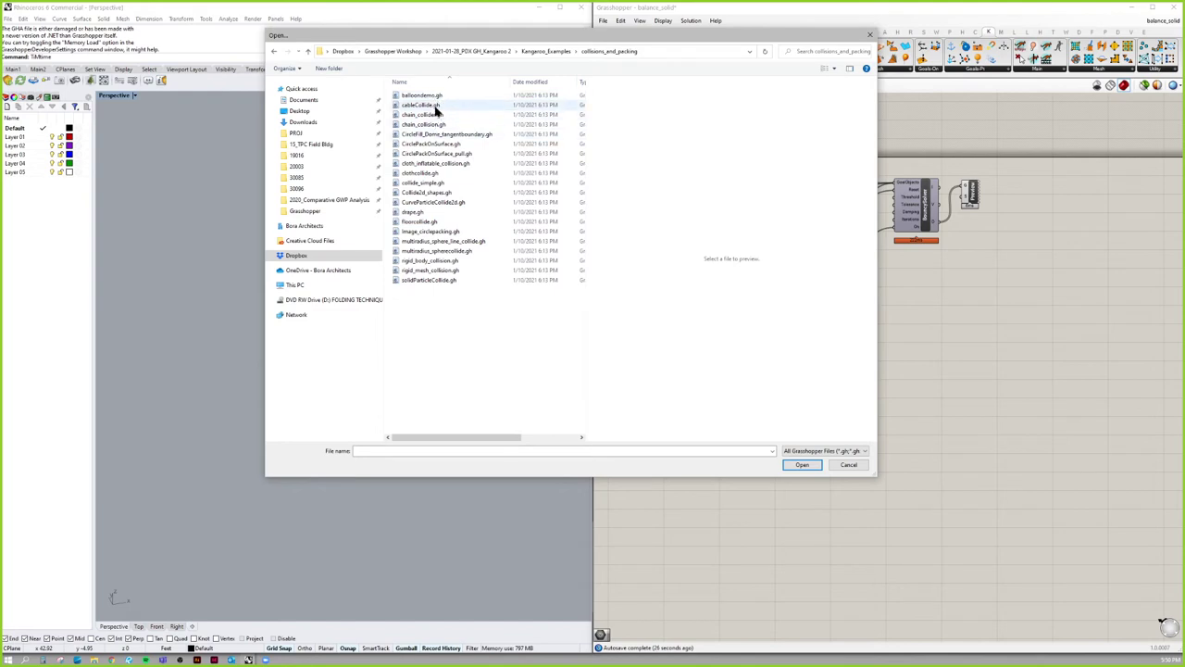
# Open BeamExample1.gh from the New_for_241 folder in Kangaroo_Examples.
pyautogui.click(551, 52)
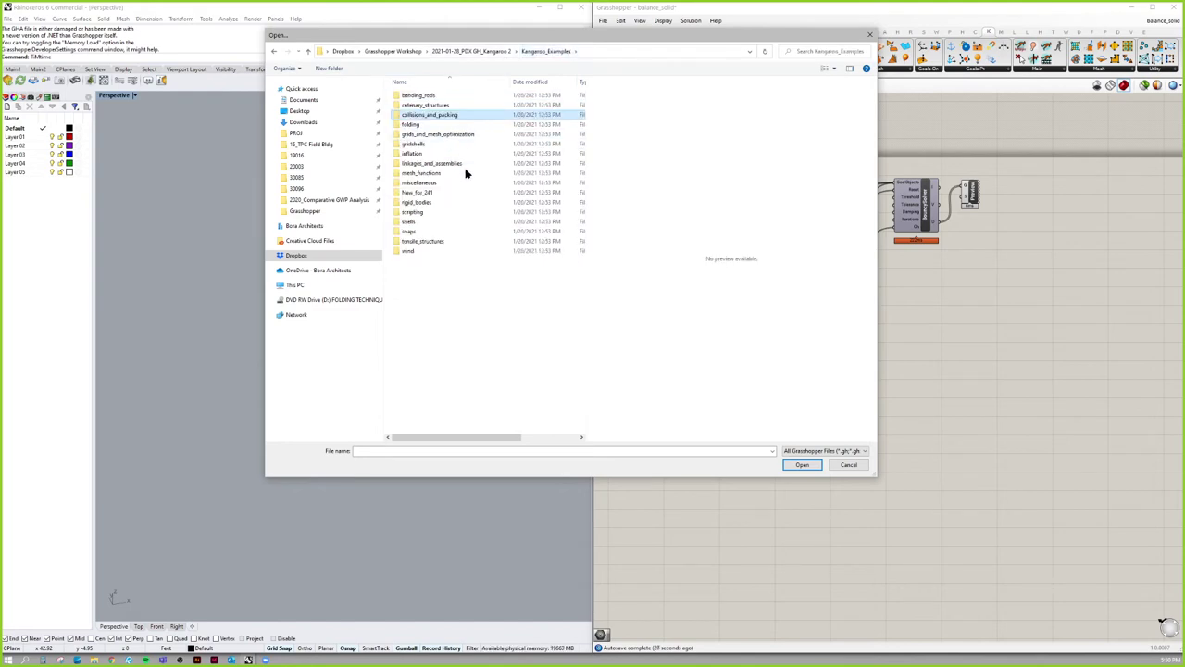
pyautogui.doubleClick(421, 191)
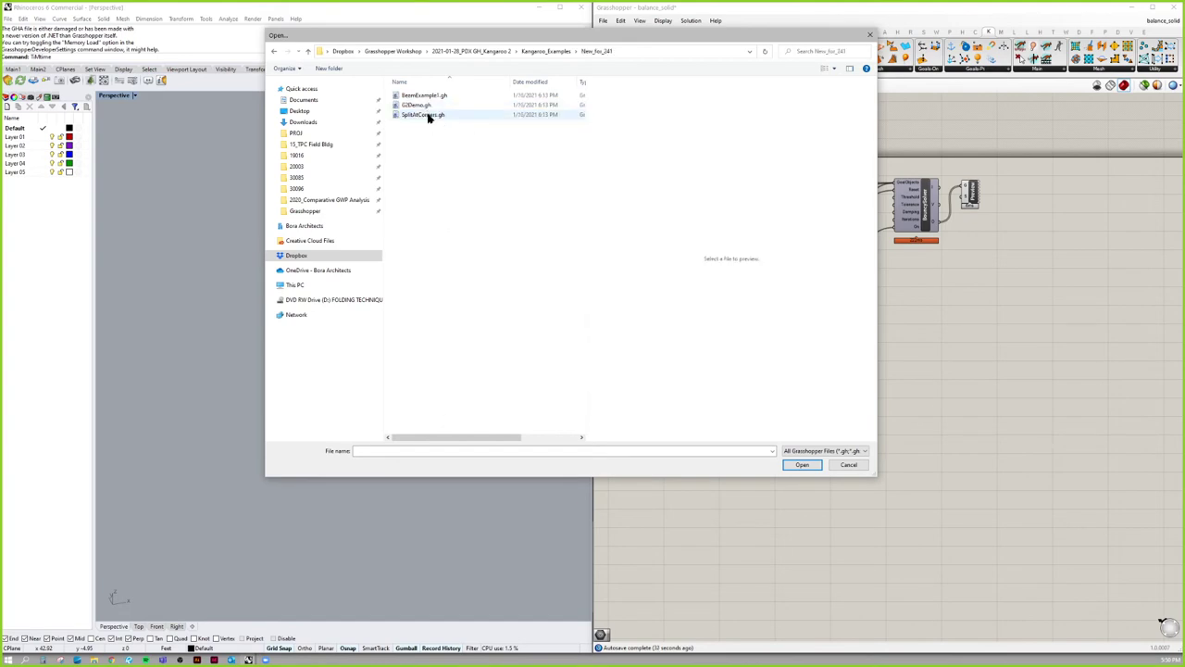
pyautogui.click(435, 97)
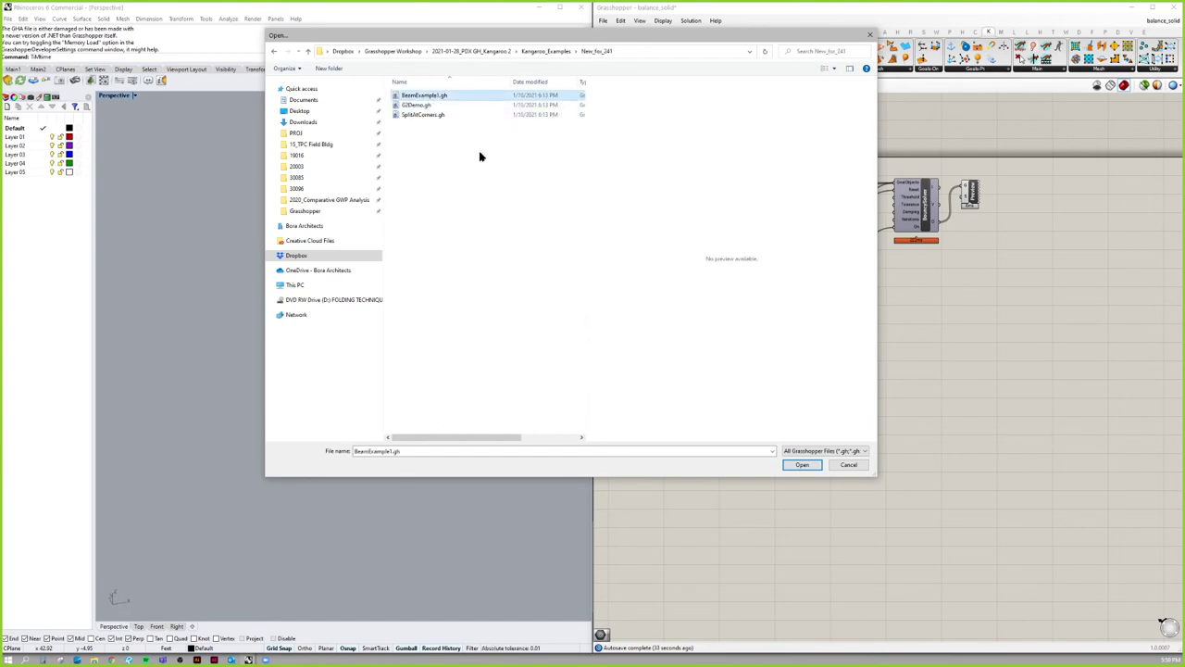
pyautogui.press('Return')
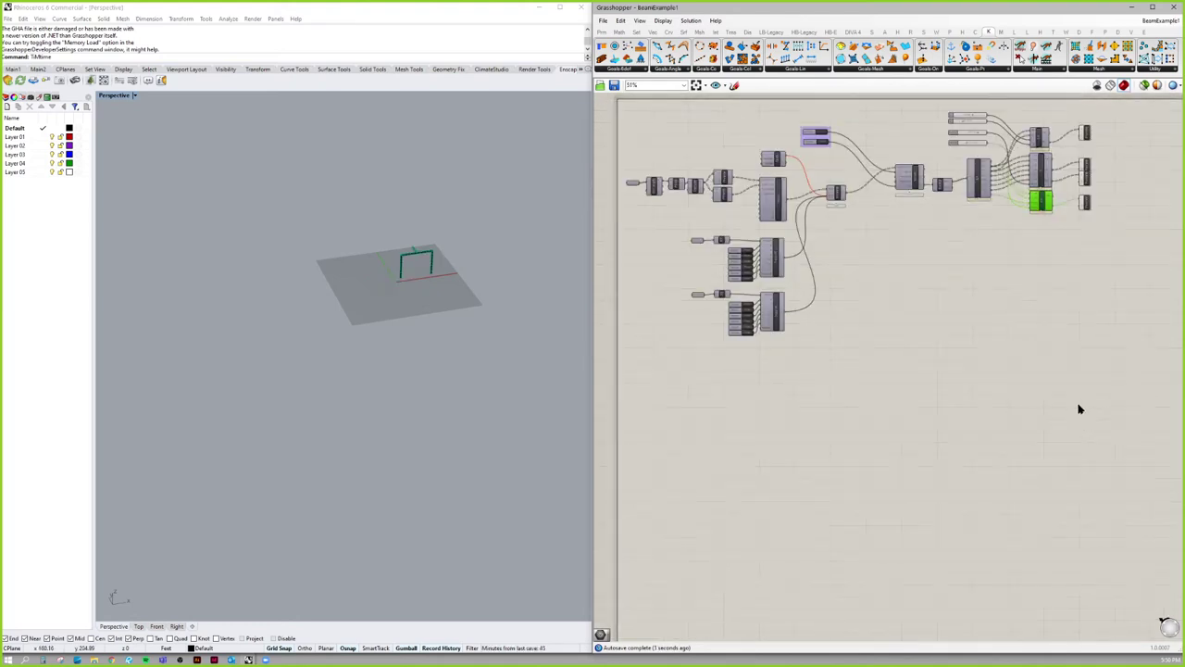
# Examine the BeamExample1 component layout and inspect the beam frame up close in the Perspective viewport.
pyautogui.scroll(1, 883, 343)
pyautogui.scroll(5, 876, 436)
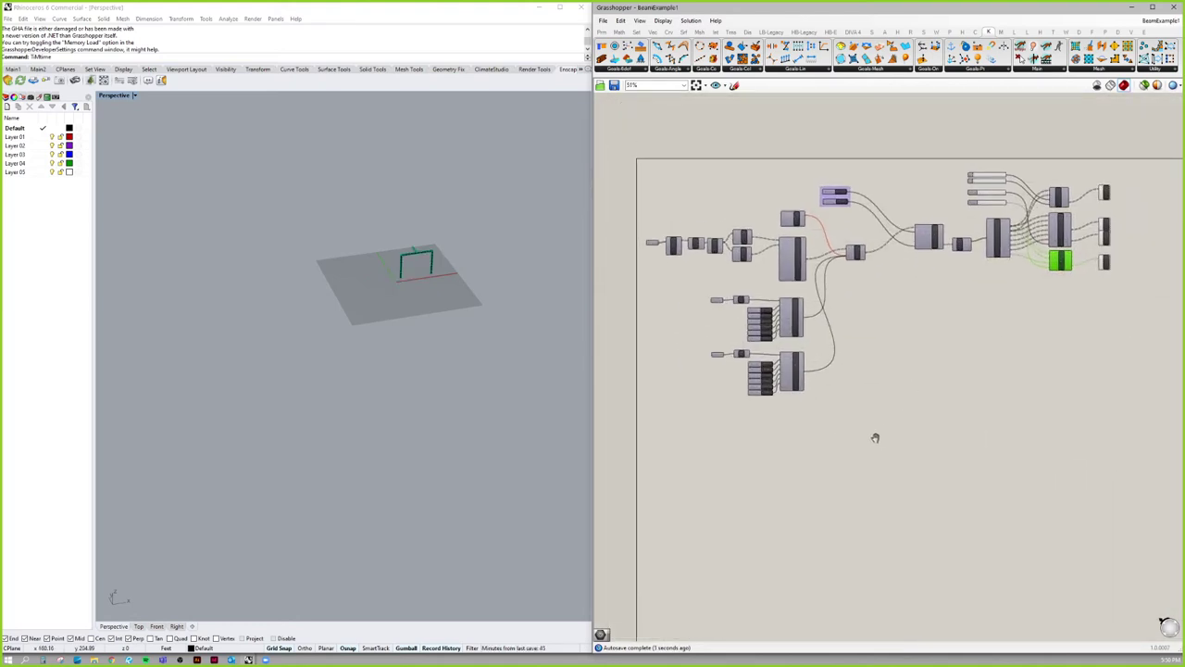
pyautogui.scroll(-4, 916, 374)
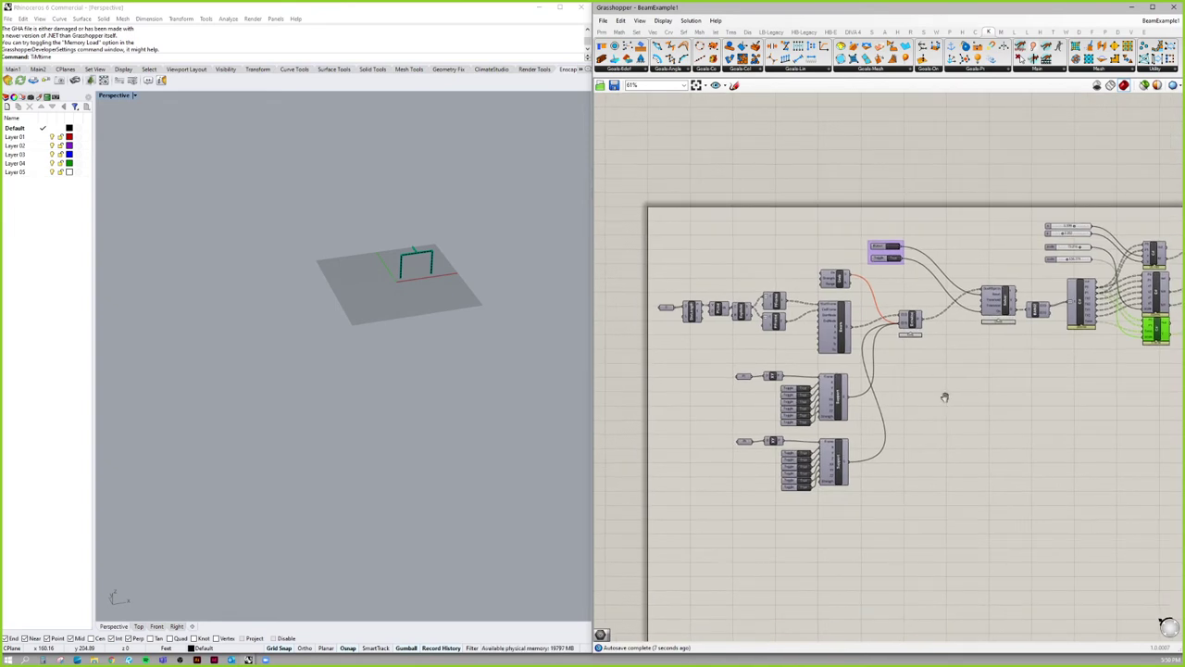
pyautogui.moveTo(463, 367); pyautogui.dragTo(482, 331, button='right')
pyautogui.scroll(8, 376, 327)
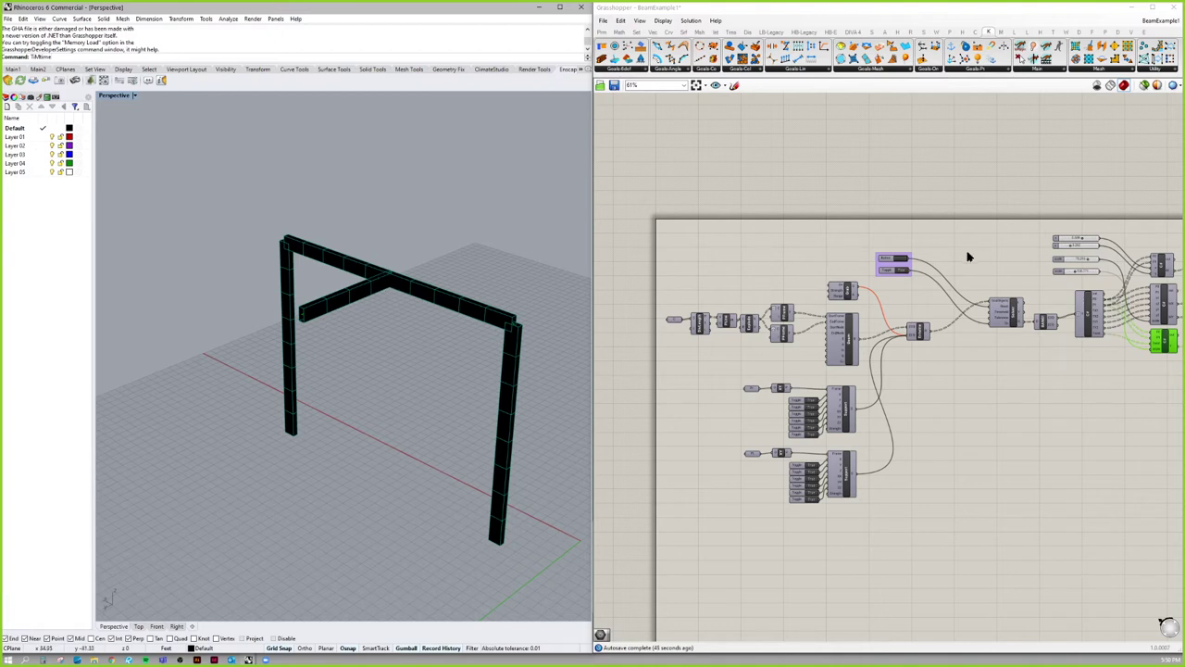
# Pull the portal frame around in the perspective viewport with the Grab goal active and examine its bending from several angles.
pyautogui.moveTo(1079, 268); pyautogui.dragTo(958, 324, button='right')
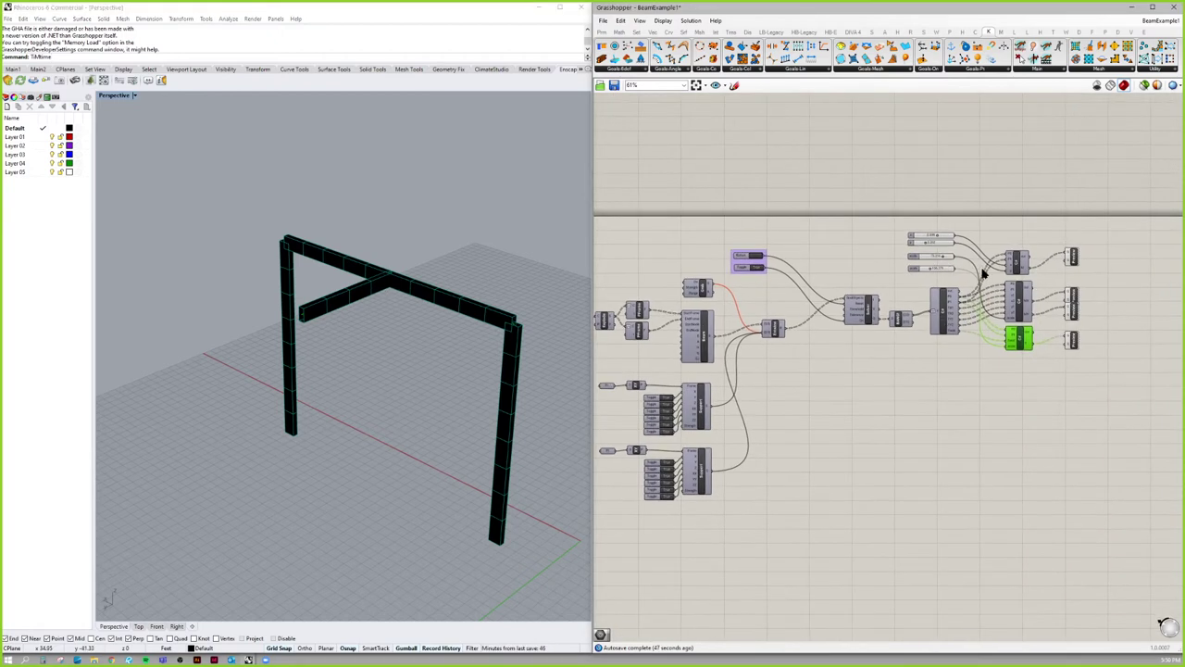
pyautogui.click(701, 290)
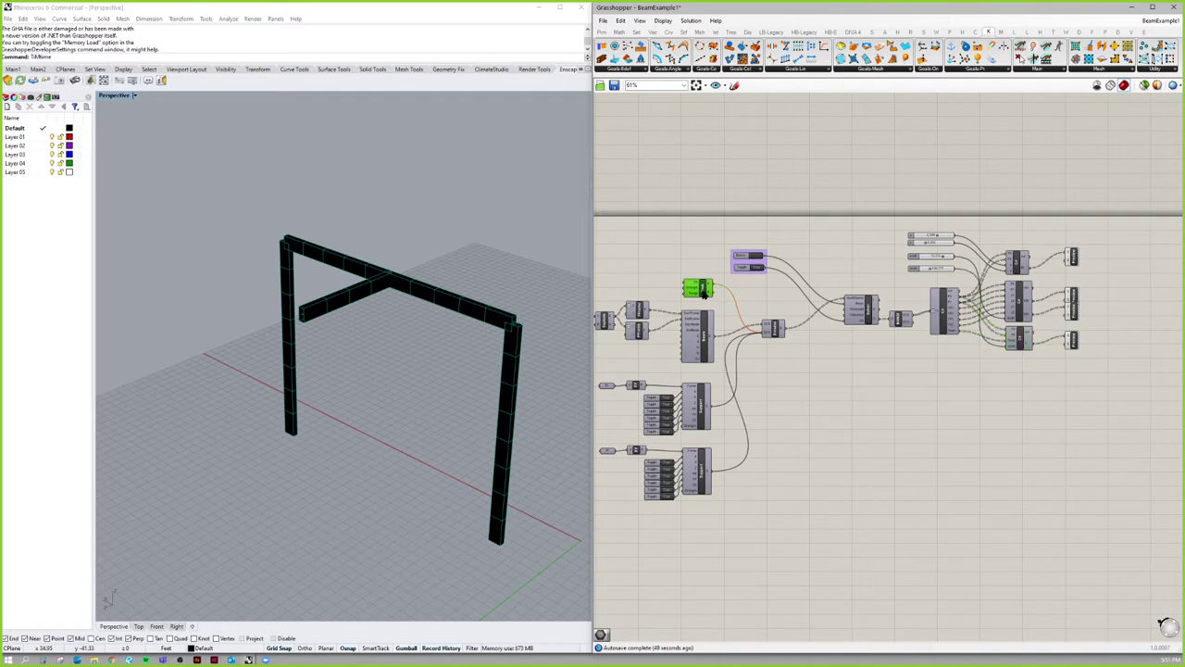
pyautogui.moveTo(648, 285); pyautogui.dragTo(739, 288, button='right')
pyautogui.scroll(3, 793, 293)
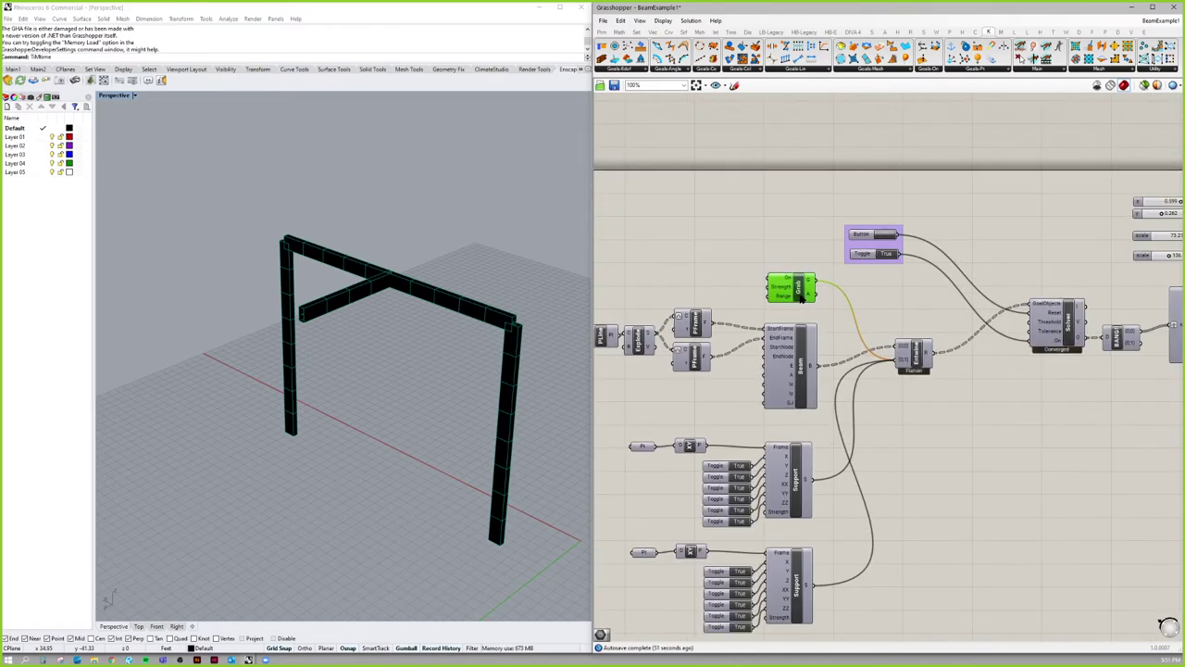
pyautogui.moveTo(393, 310); pyautogui.dragTo(367, 379)
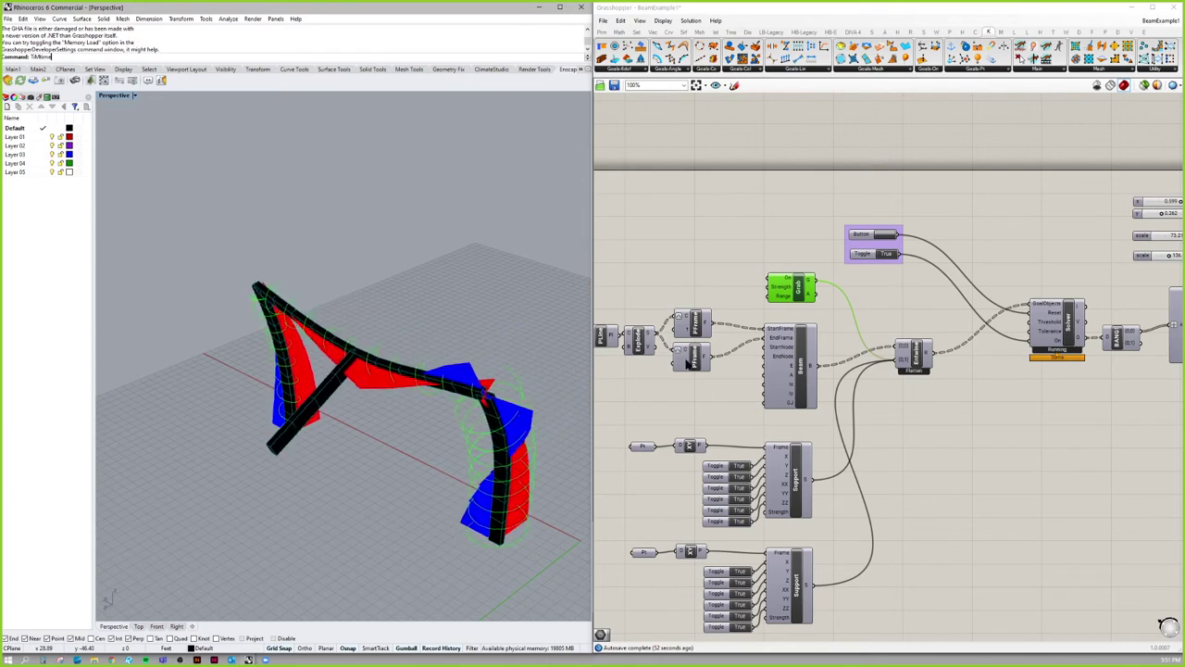
pyautogui.moveTo(463, 359); pyautogui.dragTo(283, 329, button='right')
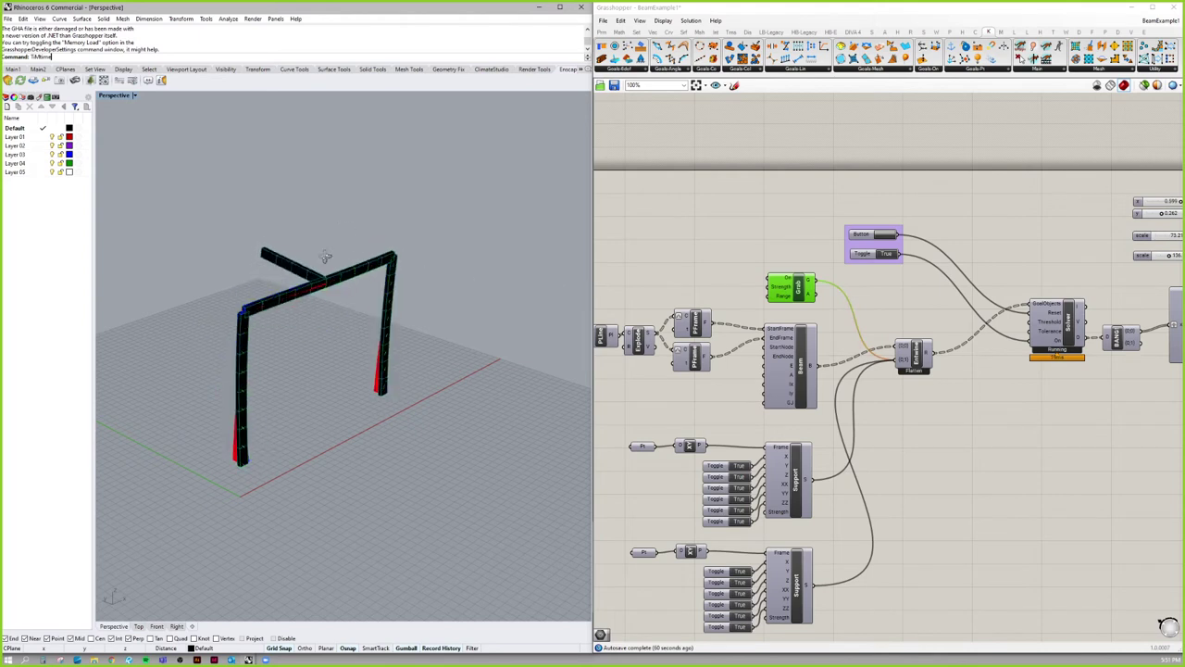
pyautogui.moveTo(333, 250); pyautogui.dragTo(352, 209, button='right')
pyautogui.middleClick(278, 243)
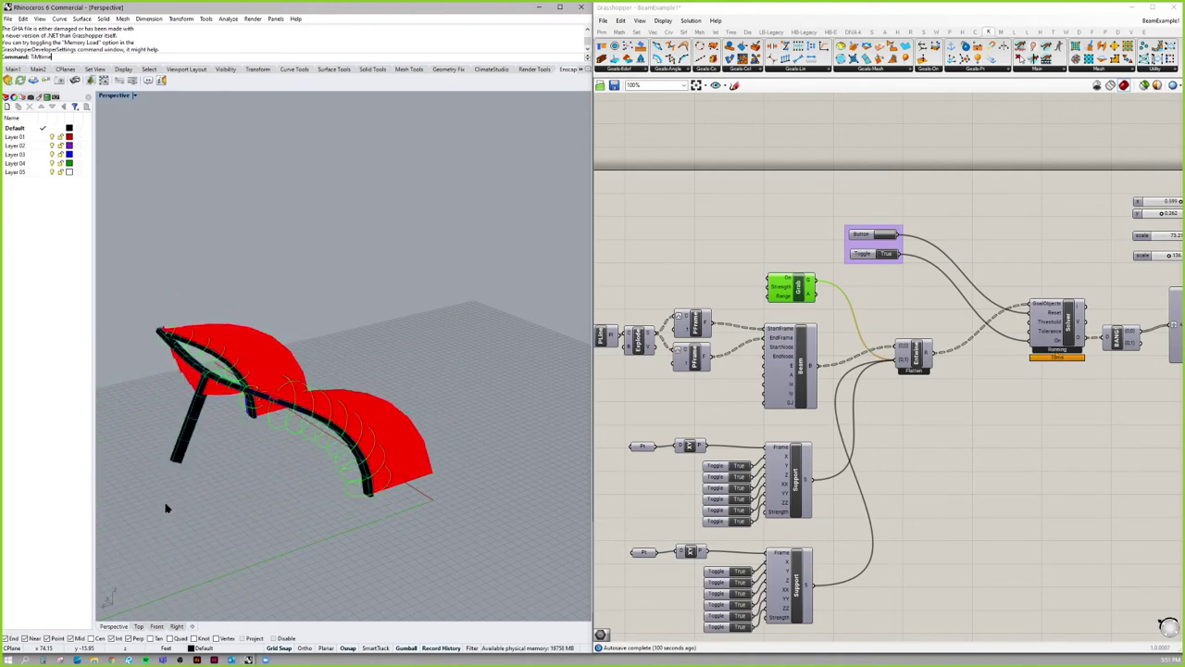
pyautogui.scroll(-4, 442, 359)
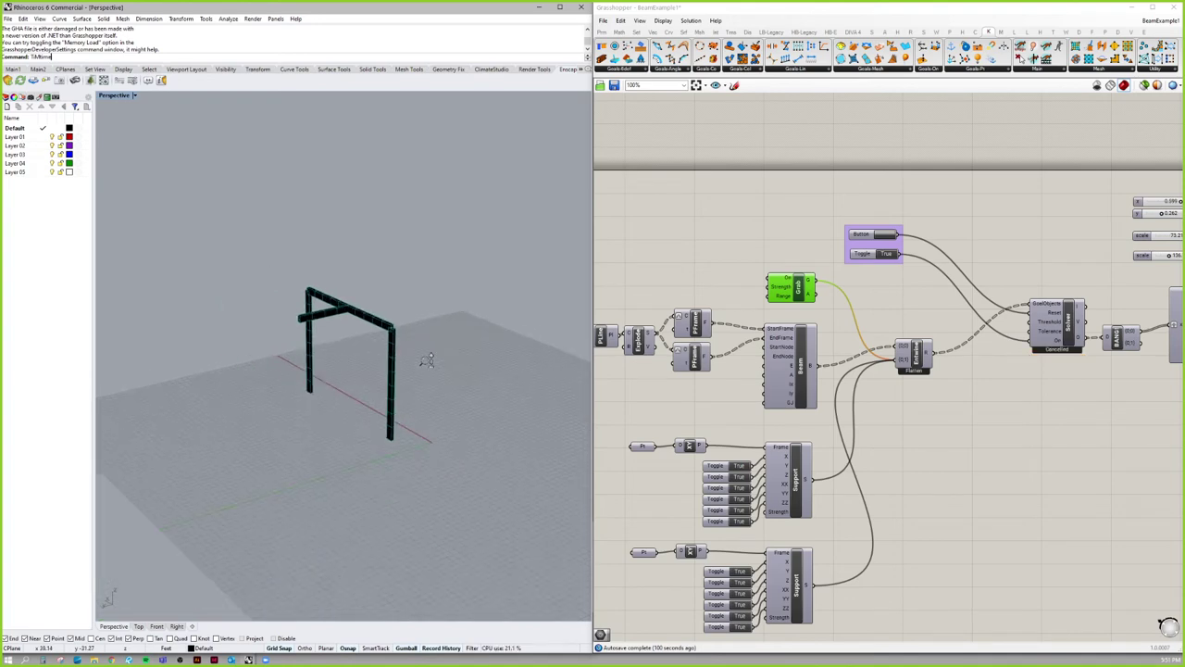
# Examine the Grab, Beam and Support components in the definition, including a close look at the Beam component's inputs.
pyautogui.click(1000, 434)
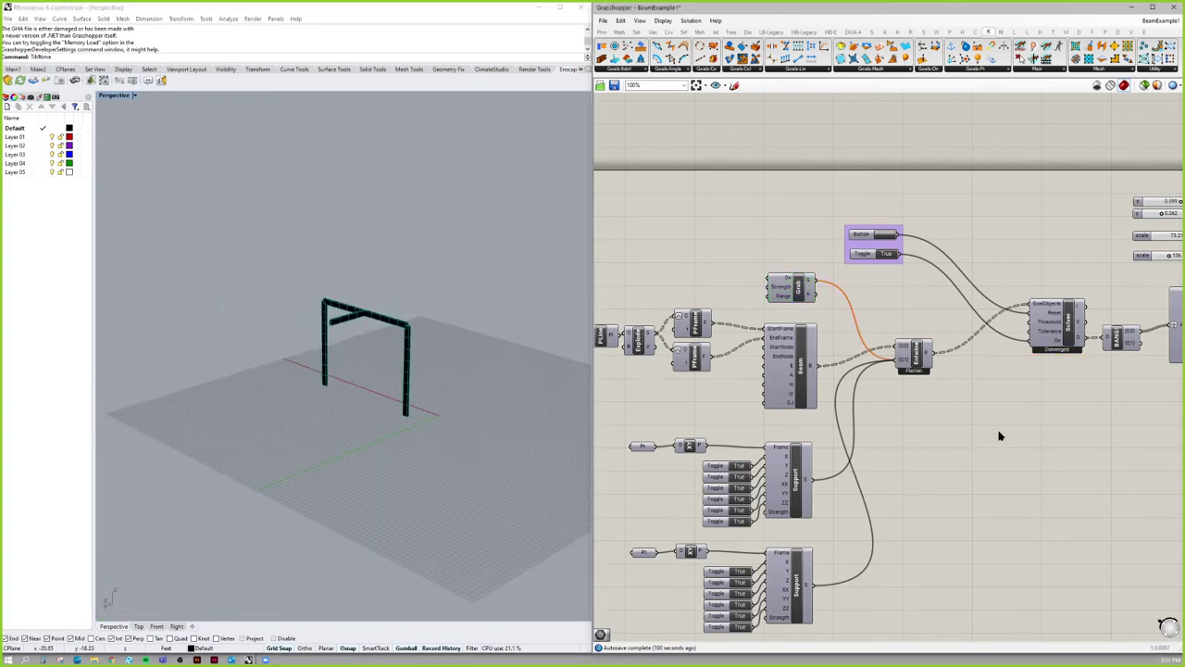
pyautogui.moveTo(866, 337); pyautogui.dragTo(838, 276, button='right')
pyautogui.click(778, 228)
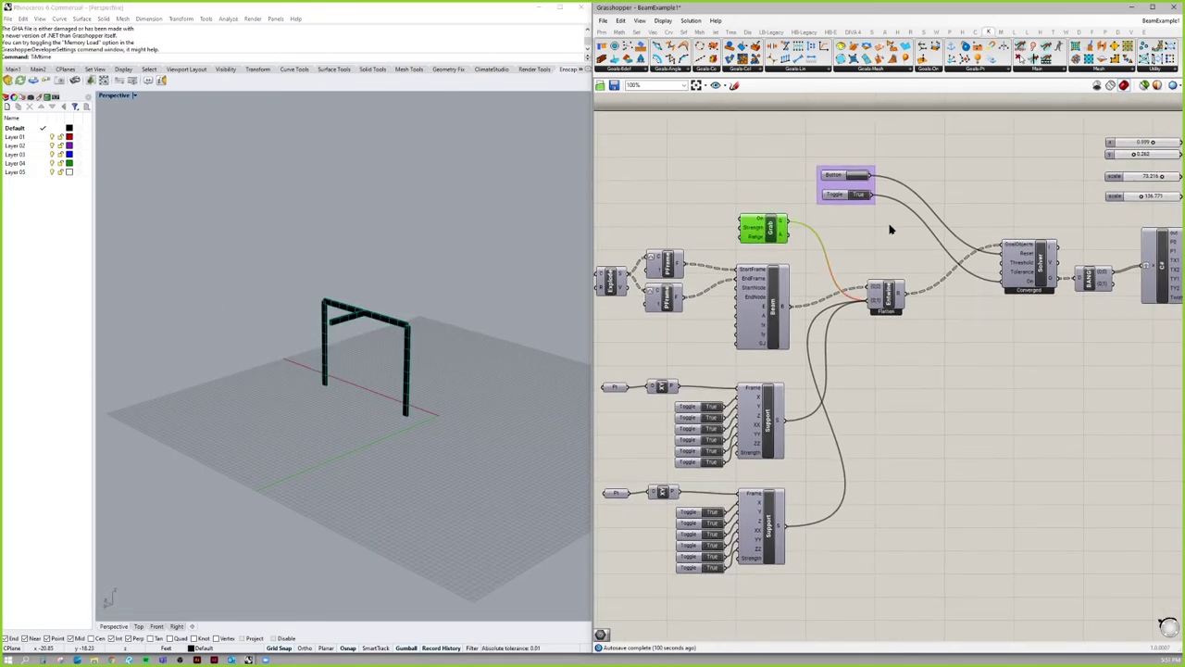
pyautogui.moveTo(889, 228); pyautogui.dragTo(1016, 368, button='right')
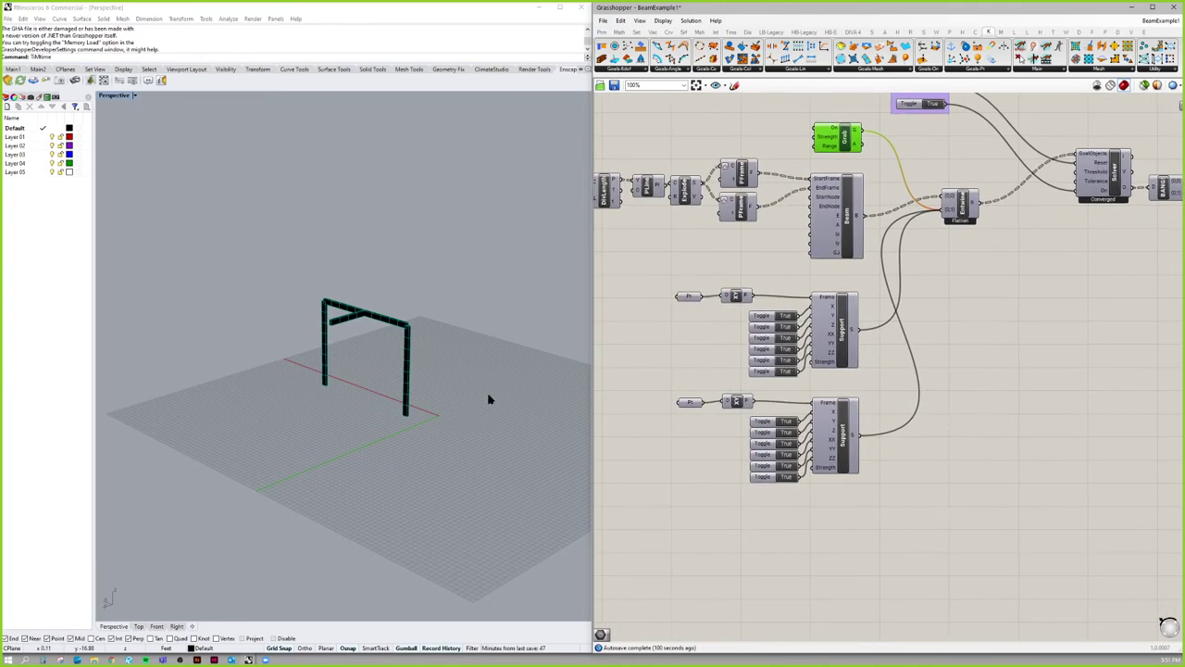
pyautogui.moveTo(490, 402); pyautogui.dragTo(387, 358, button='right')
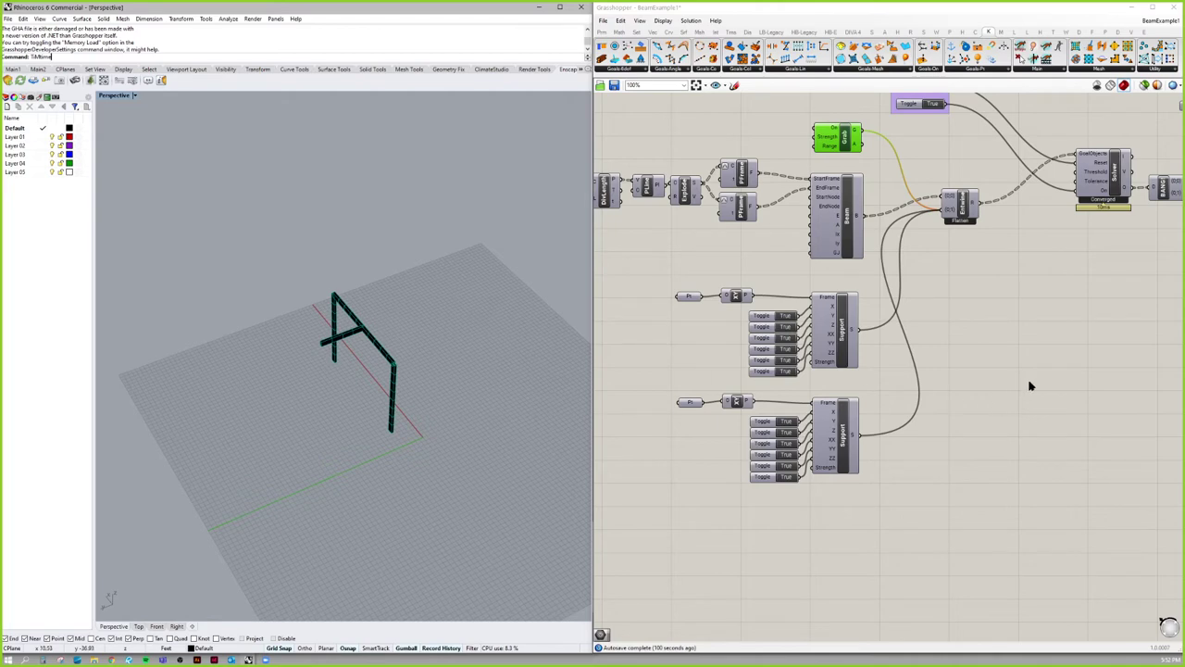
pyautogui.click(955, 393)
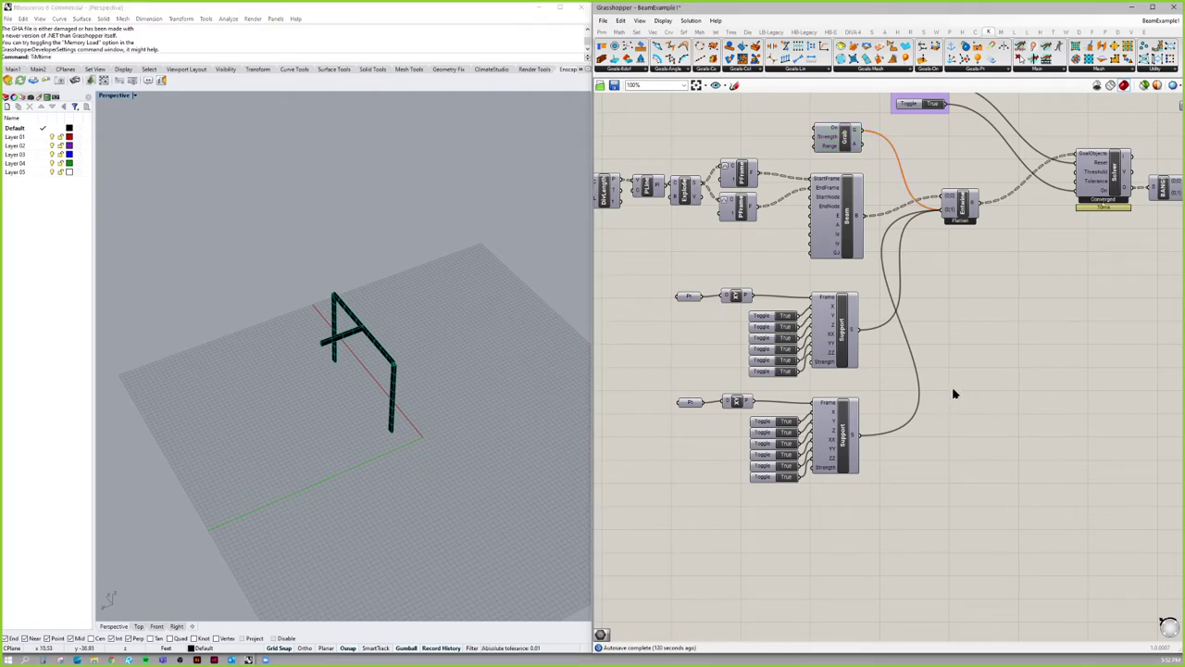
pyautogui.moveTo(972, 386); pyautogui.dragTo(762, 320, button='right')
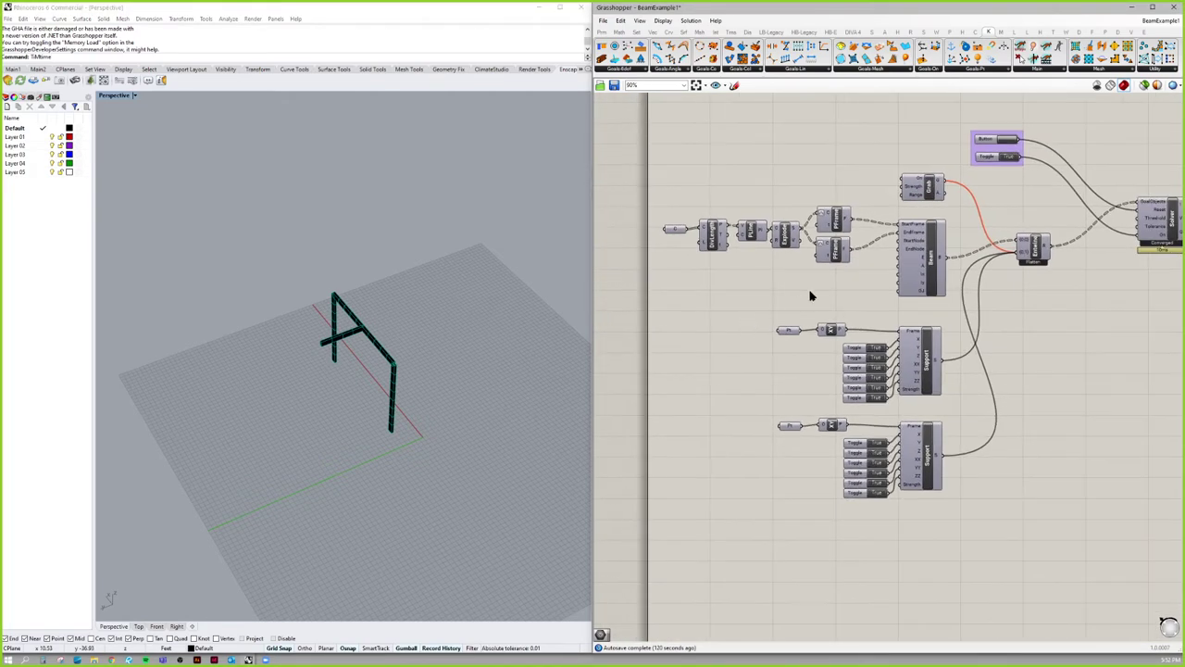
pyautogui.click(892, 302)
pyautogui.scroll(3, 894, 301)
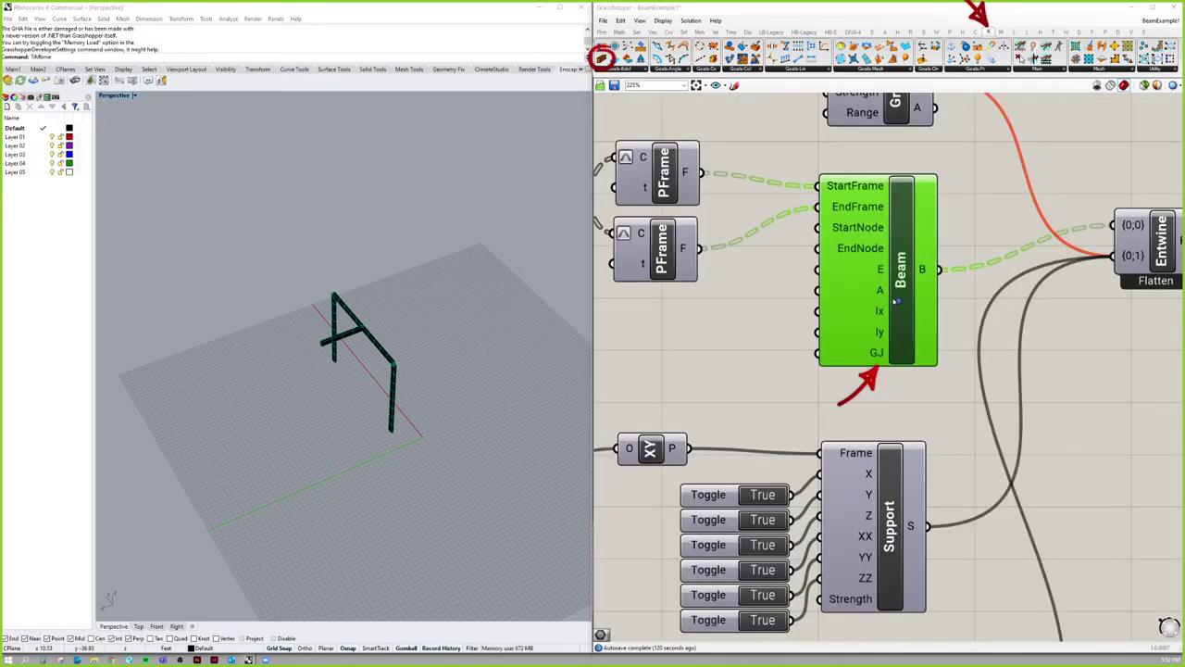
pyautogui.click(970, 328)
pyautogui.scroll(-4, 959, 318)
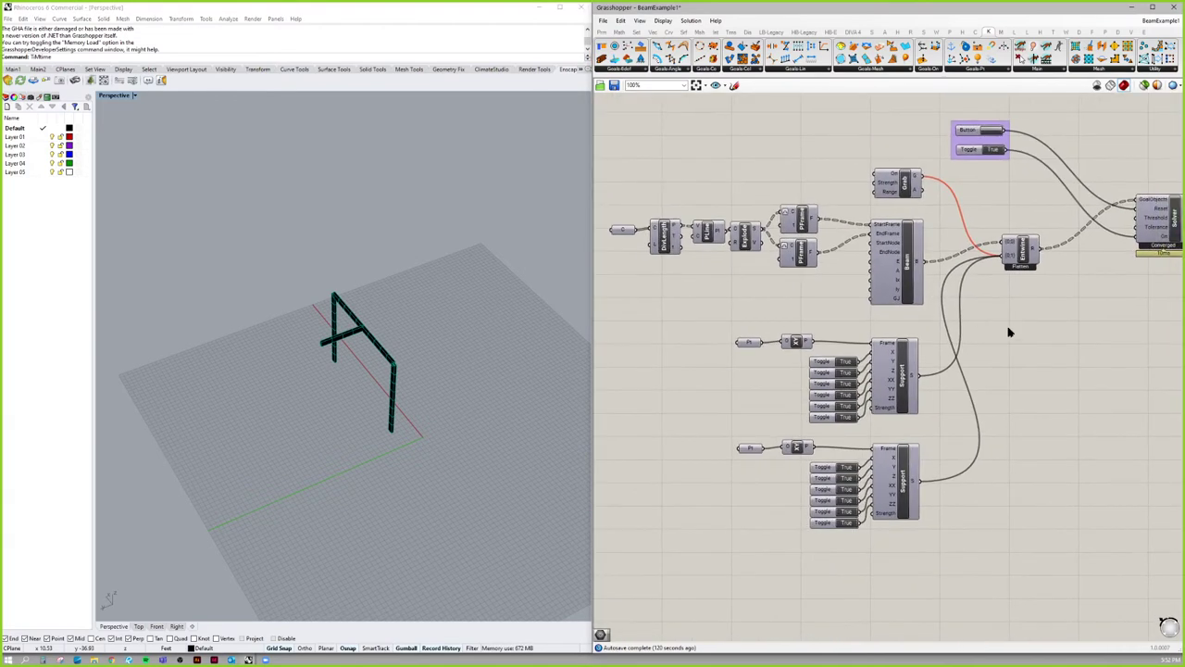
pyautogui.moveTo(1021, 349); pyautogui.dragTo(987, 357, button='right')
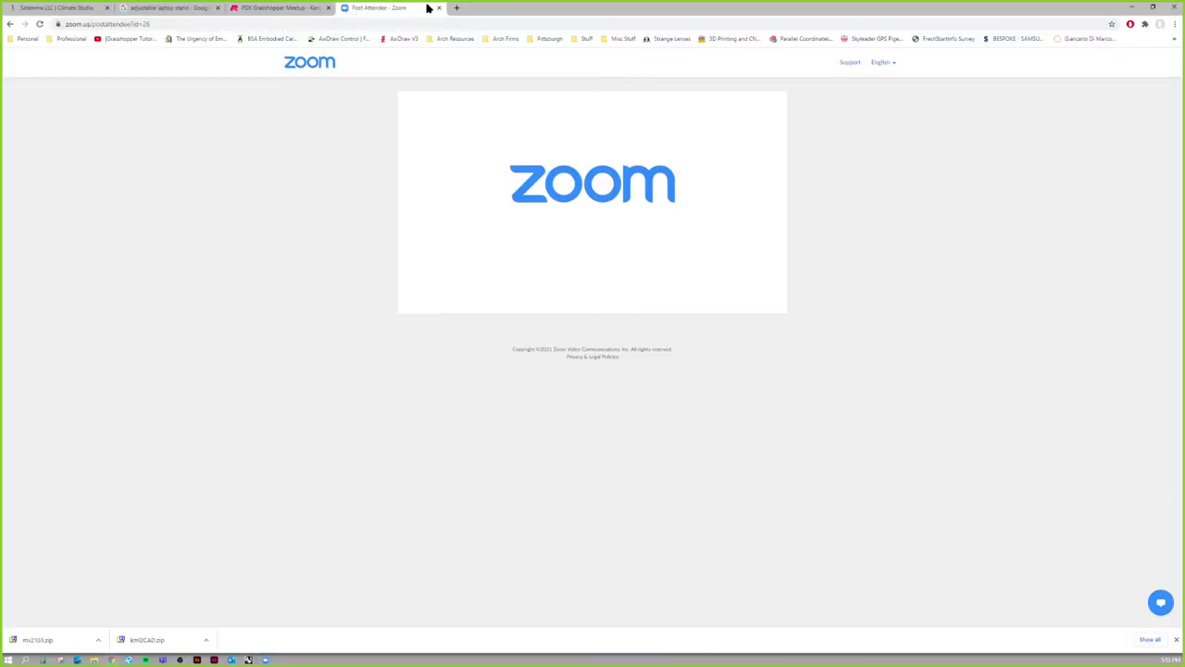
# Open a new tab in the Chrome browser.
pyautogui.click(455, 9)
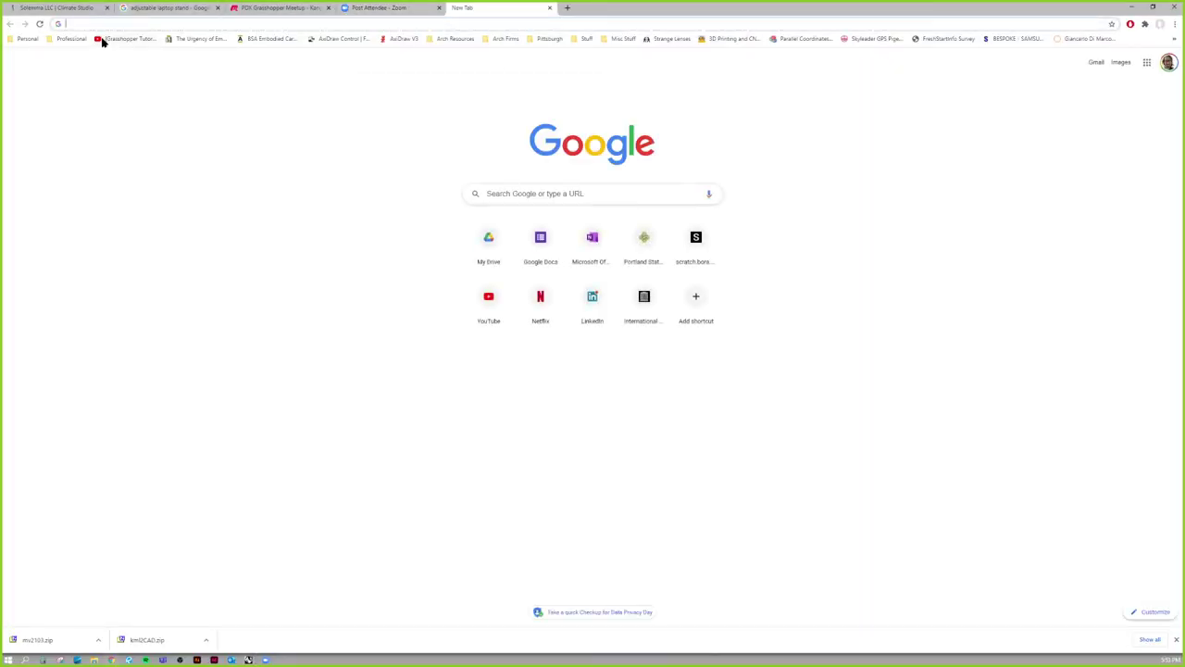
pyautogui.click(28, 39)
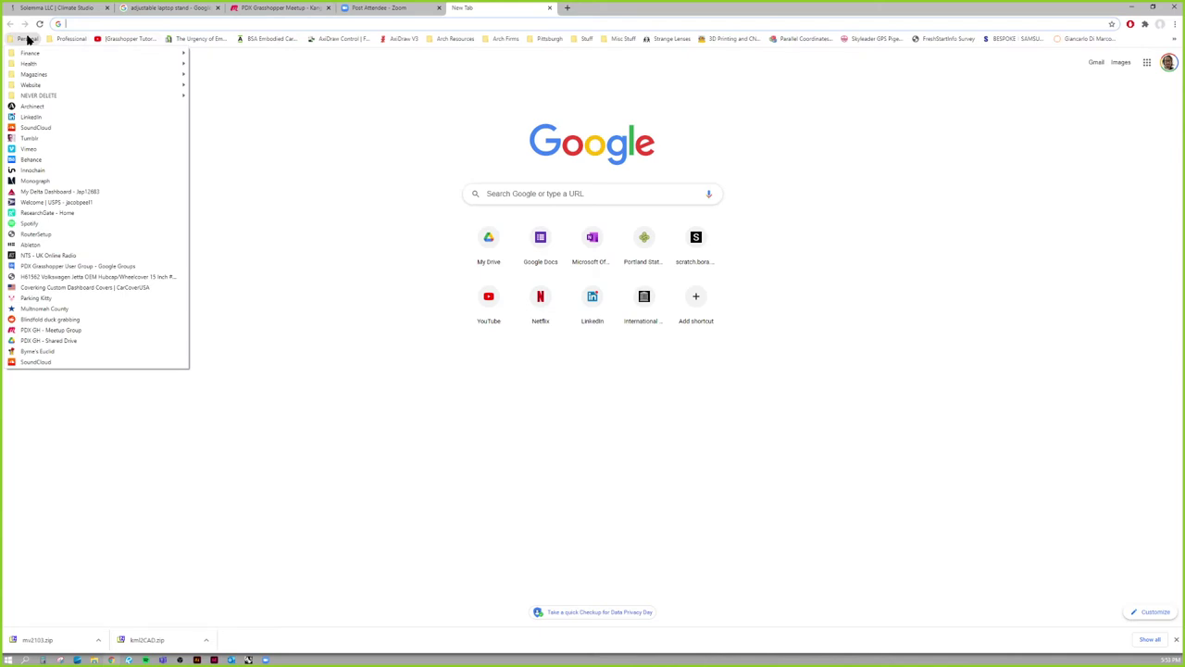
pyautogui.click(29, 40)
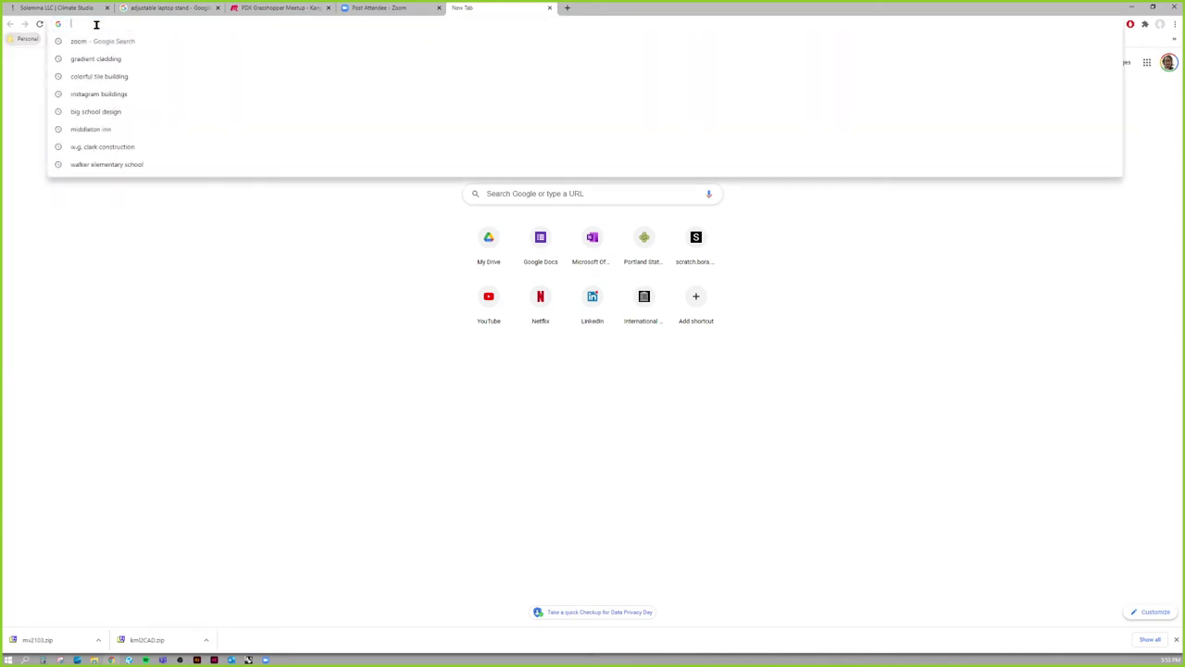
pyautogui.click(28, 39)
pyautogui.click(30, 41)
# Look up "pdx gh", open the suggested PDX GH Shared Drive folder and select its web address.
pyautogui.write('pdx gh')
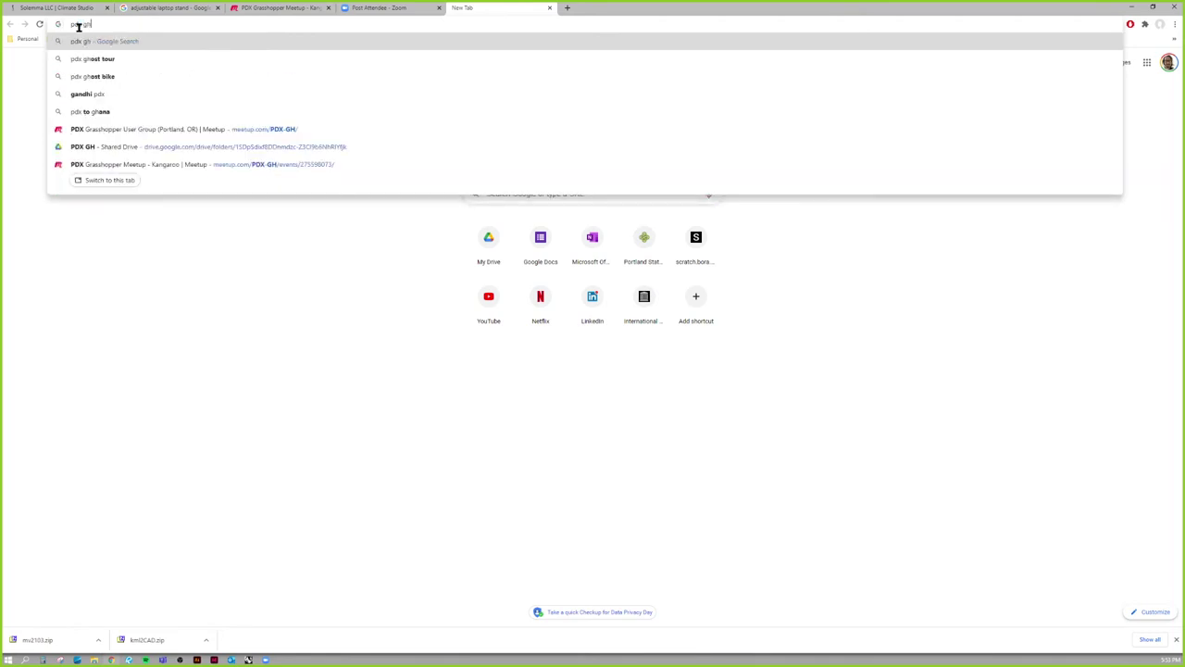
pyautogui.press('Down')
pyautogui.press('Down')
pyautogui.press('Down')
pyautogui.press('Down')
pyautogui.press('Down')
pyautogui.press('Down')
pyautogui.press('Down')
pyautogui.press('Up')
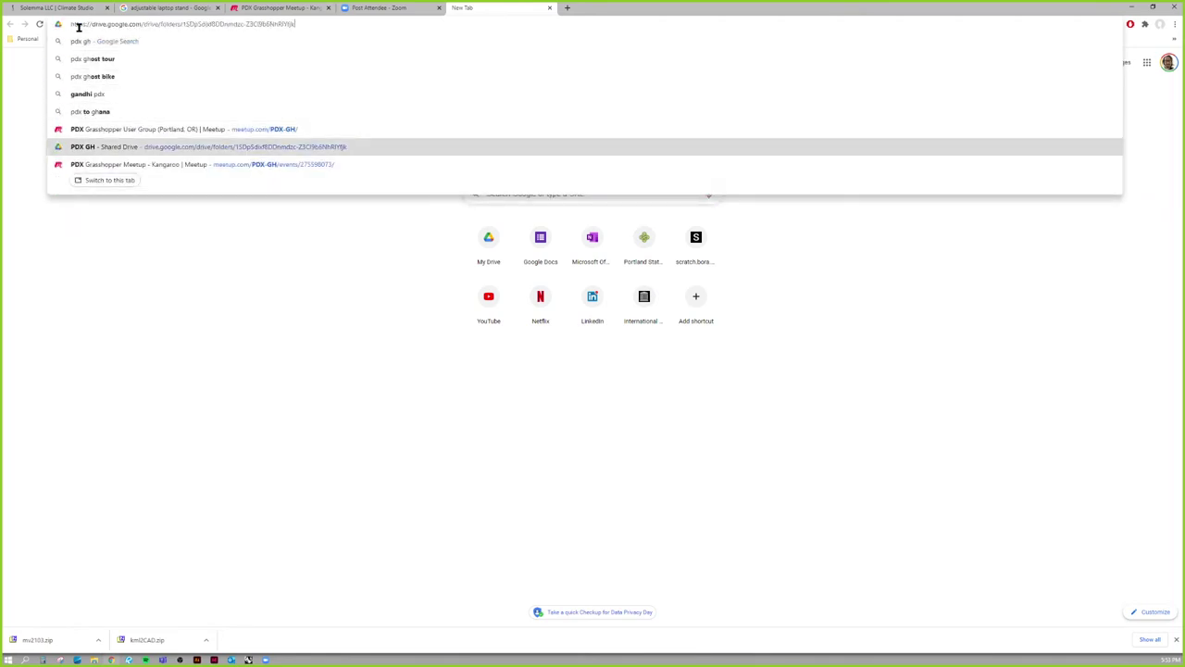
pyautogui.press('Return')
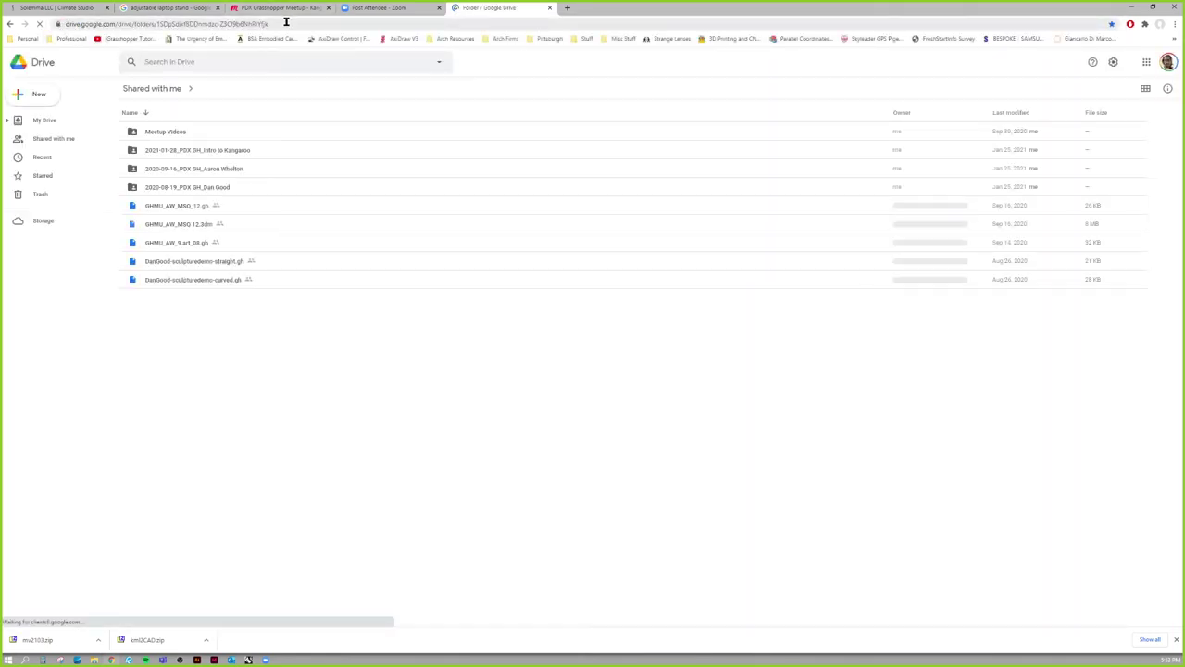
pyautogui.click(286, 21)
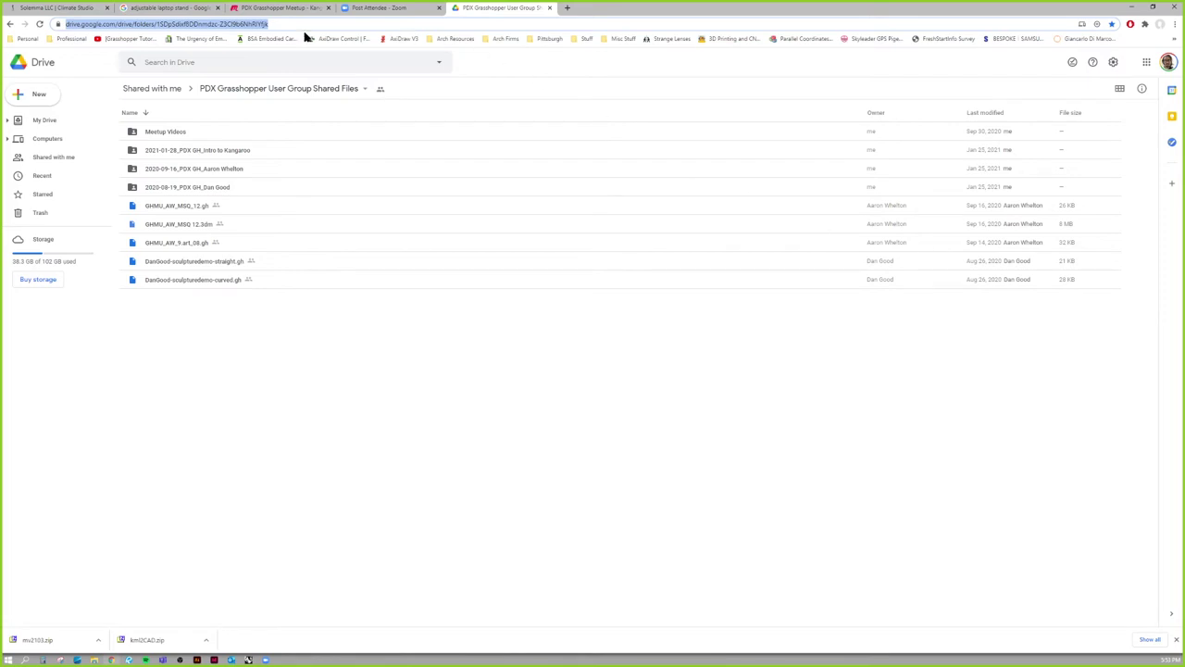
# Open the 2021-01-28_PDX GH_Intro to Kangaroo folder and switch back to Rhino and Grasshopper.
pyautogui.doubleClick(171, 153)
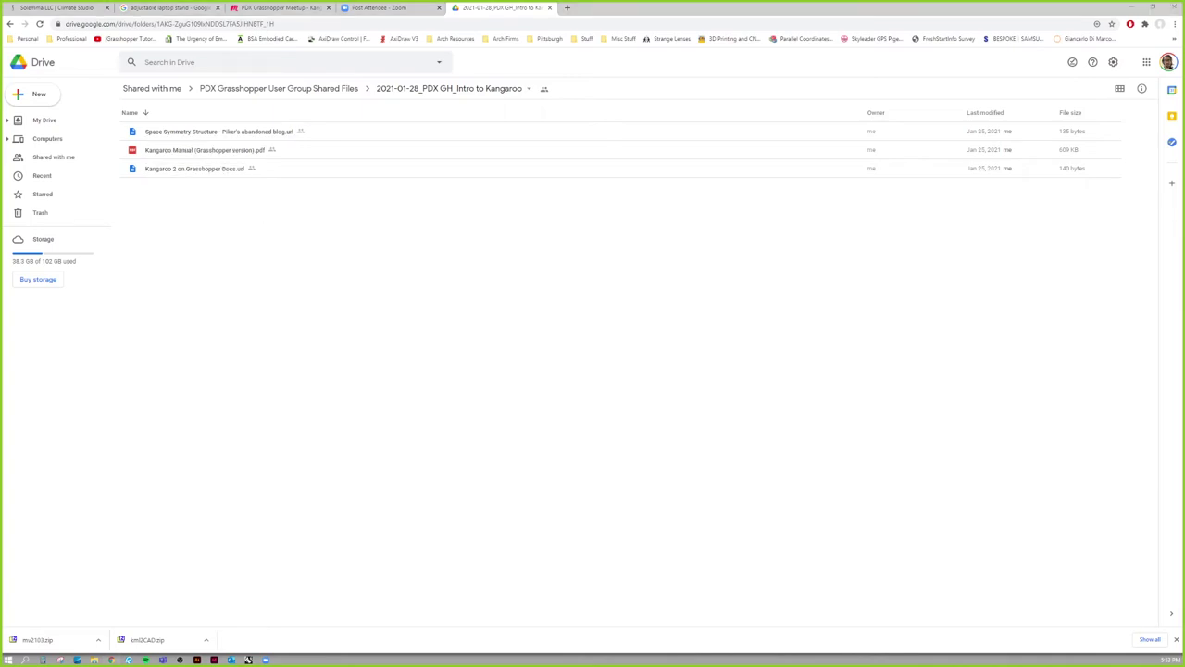
pyautogui.click(1133, 8)
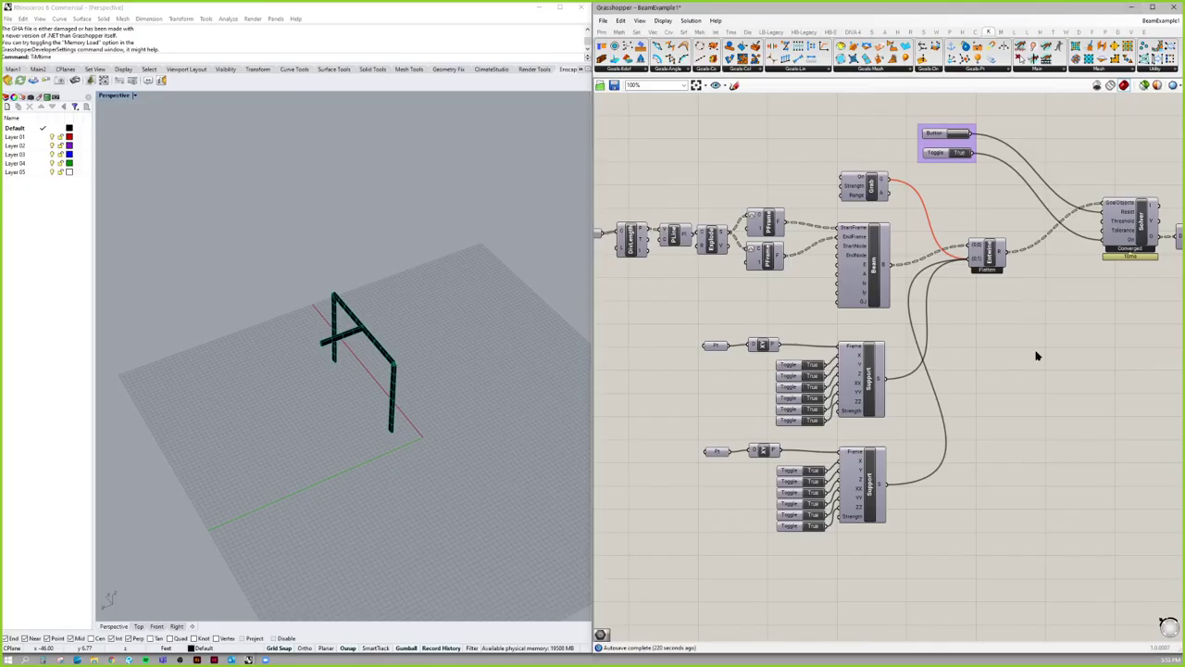
pyautogui.scroll(-4, 1055, 422)
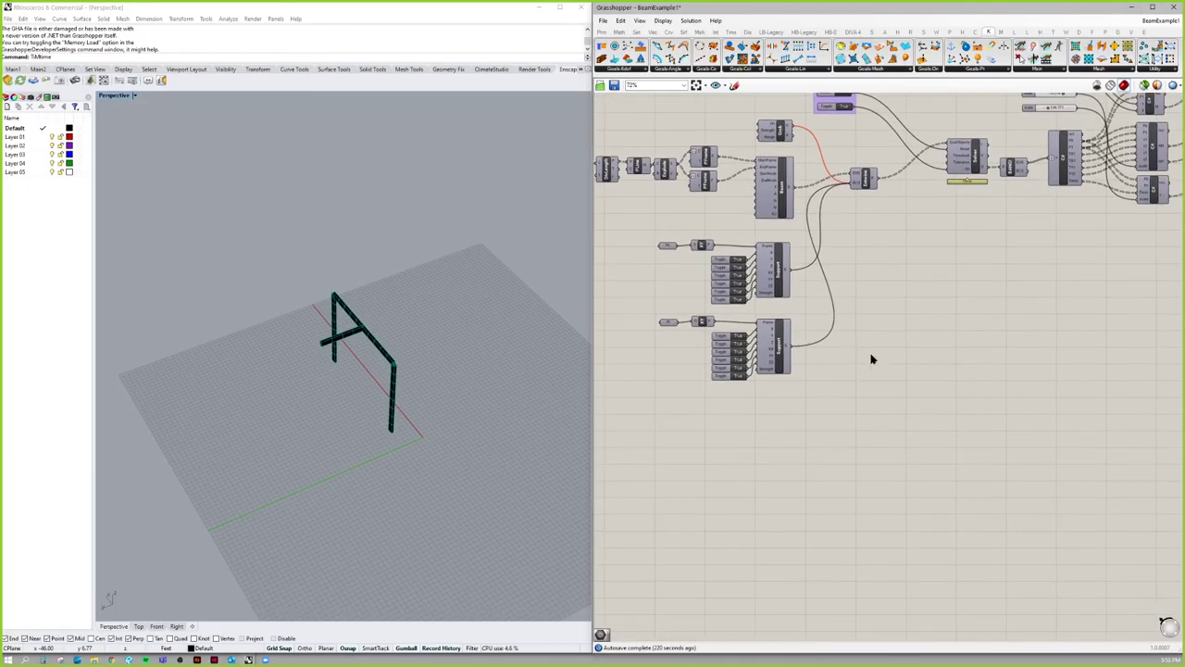
pyautogui.moveTo(895, 360); pyautogui.dragTo(932, 387, button='right')
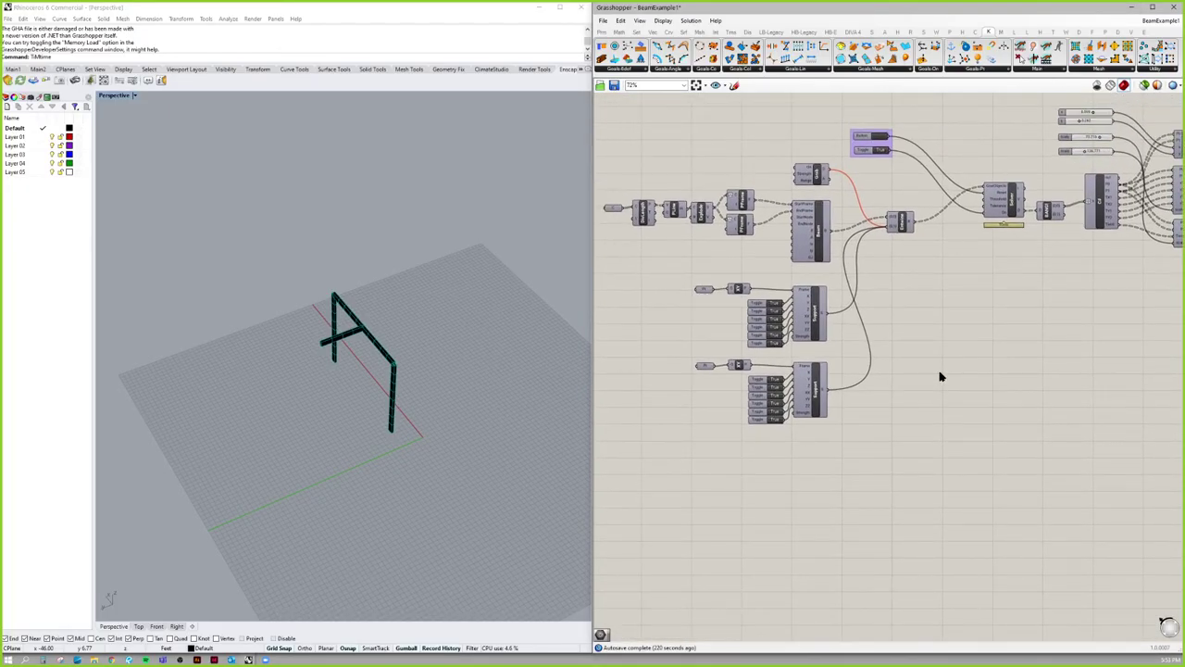
pyautogui.moveTo(471, 417); pyautogui.dragTo(458, 436, button='right')
pyautogui.moveTo(965, 385); pyautogui.dragTo(944, 402, button='right')
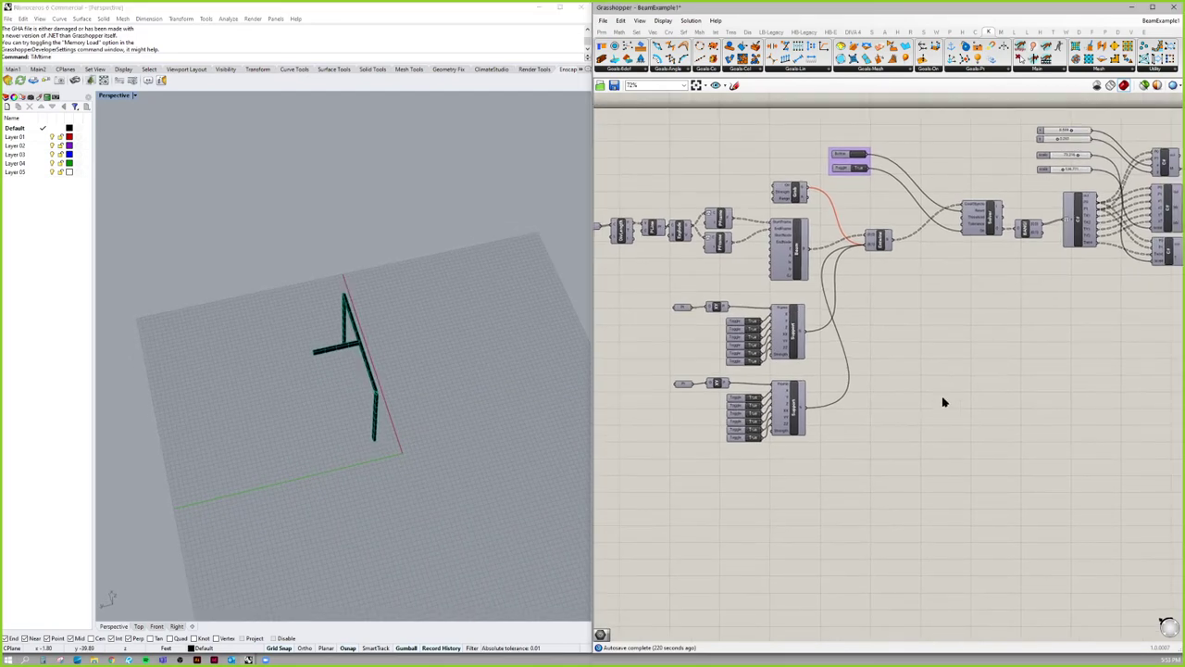
pyautogui.scroll(-2, 943, 402)
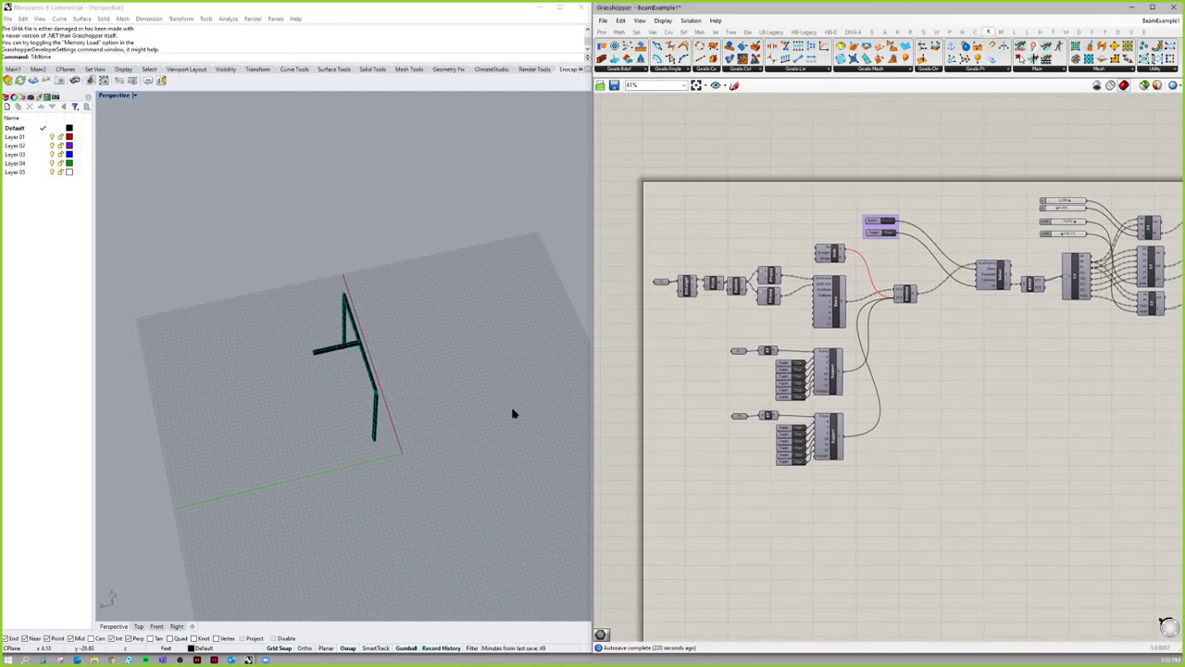
pyautogui.moveTo(1071, 413); pyautogui.dragTo(1079, 399, button='right')
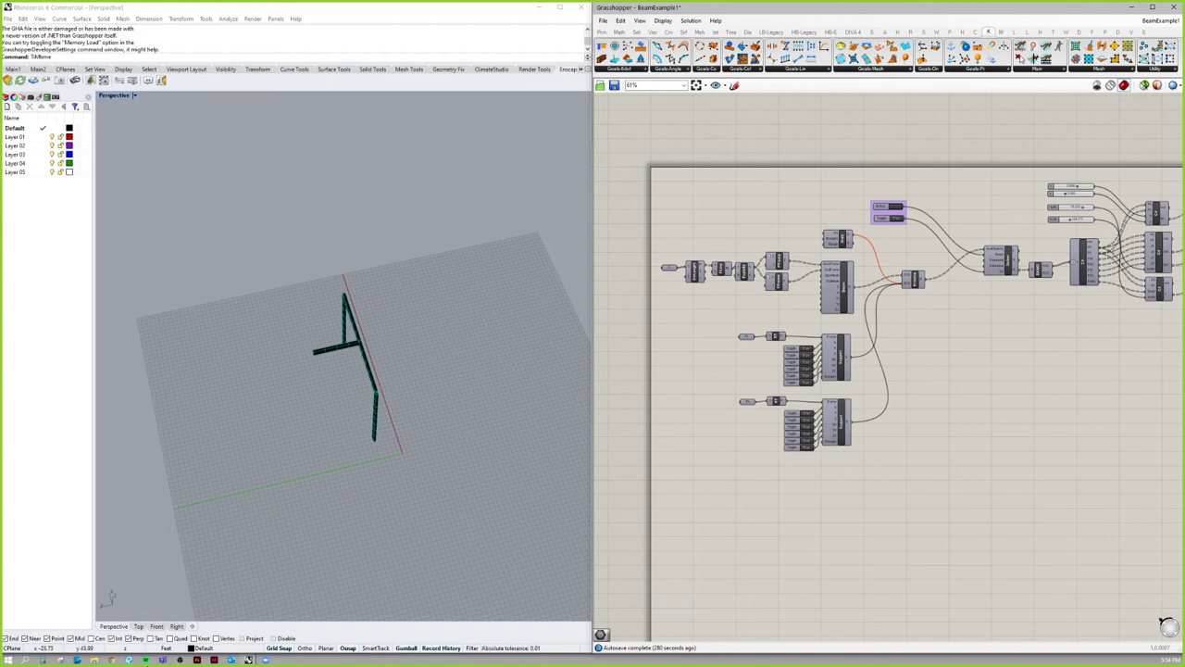
# Switch to Chrome, load bora.co in a new tab and open the site's Wall page.
pyautogui.click(114, 661)
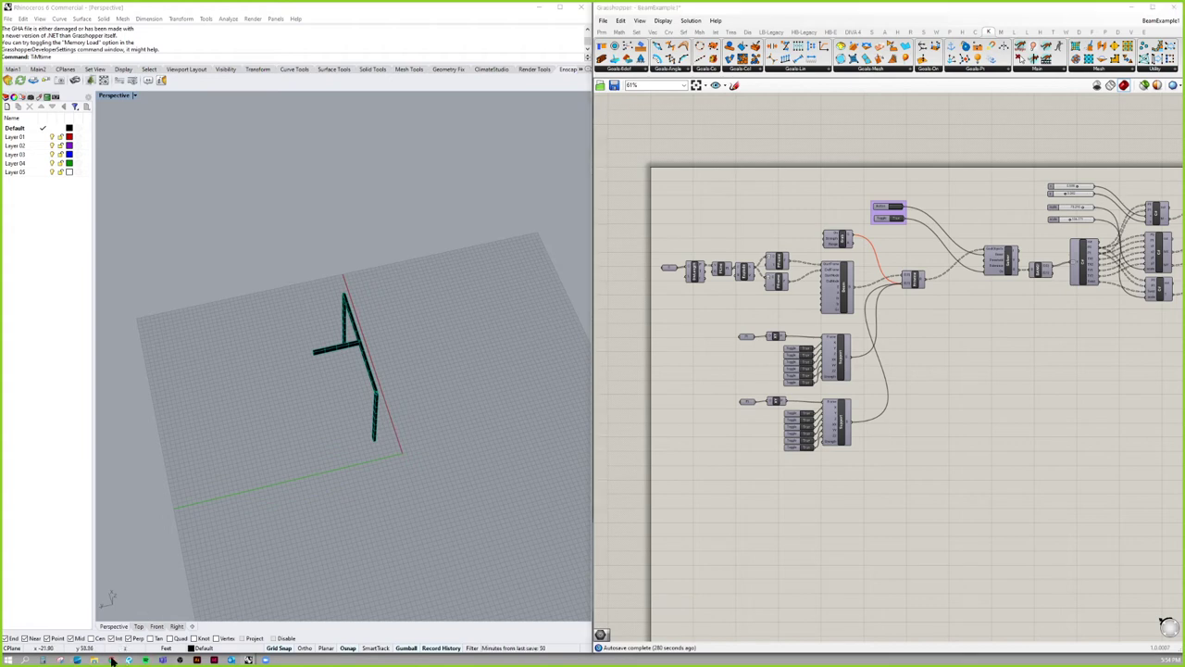
pyautogui.click(567, 8)
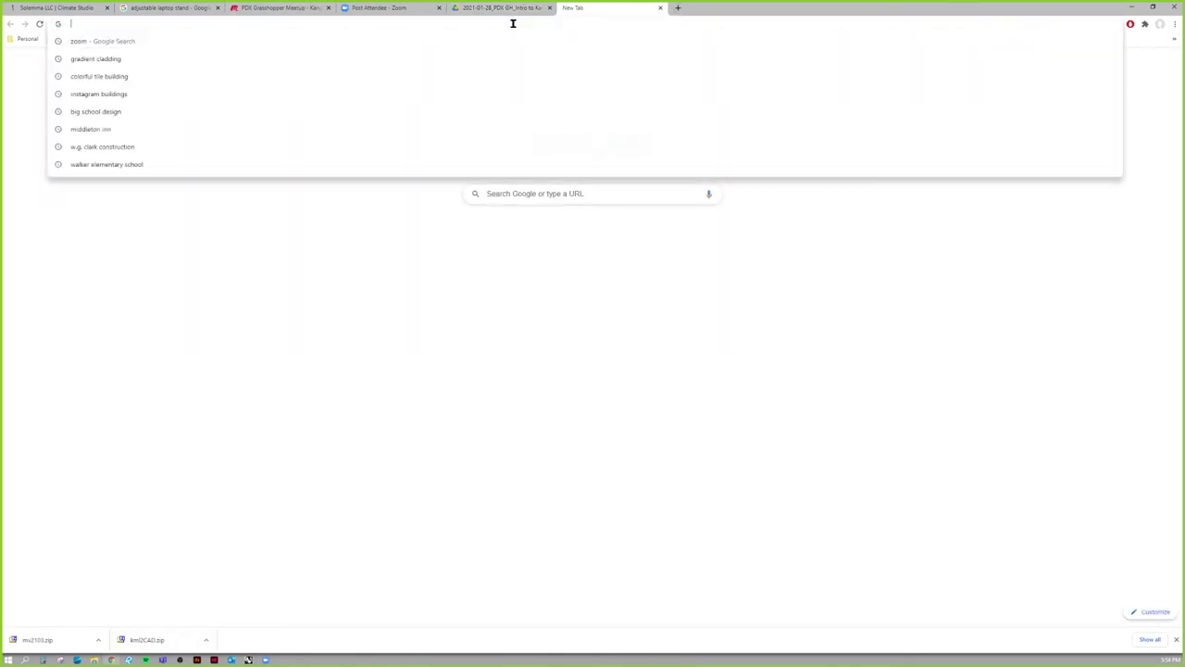
pyautogui.write('bora.co')
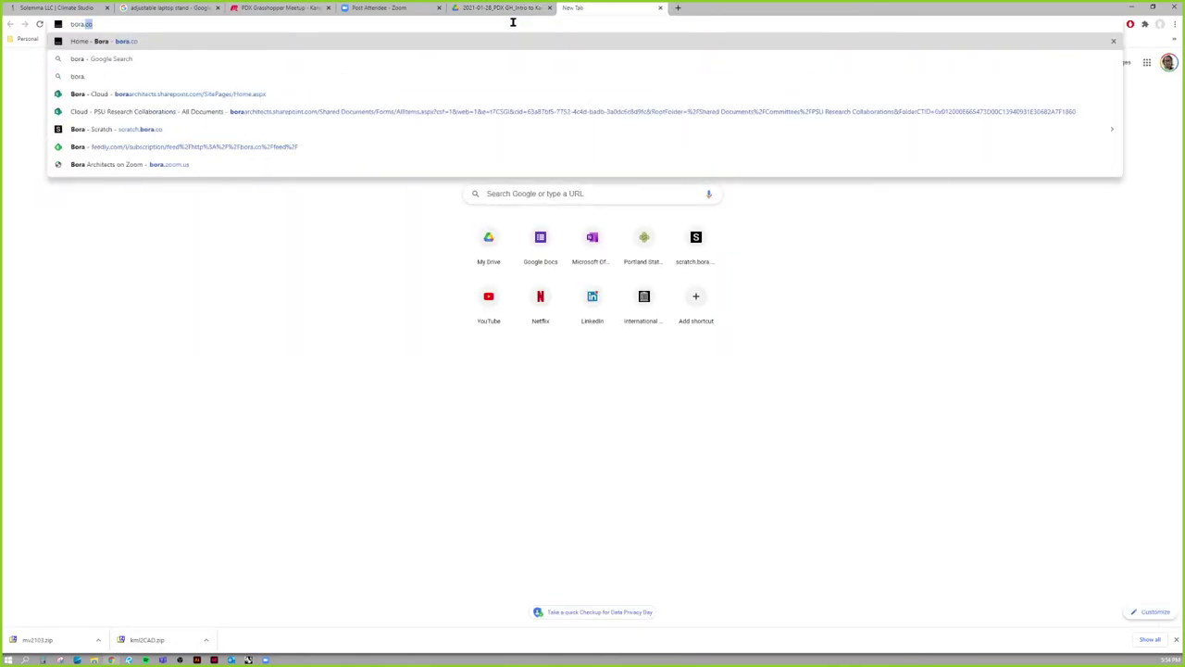
pyautogui.press('Return')
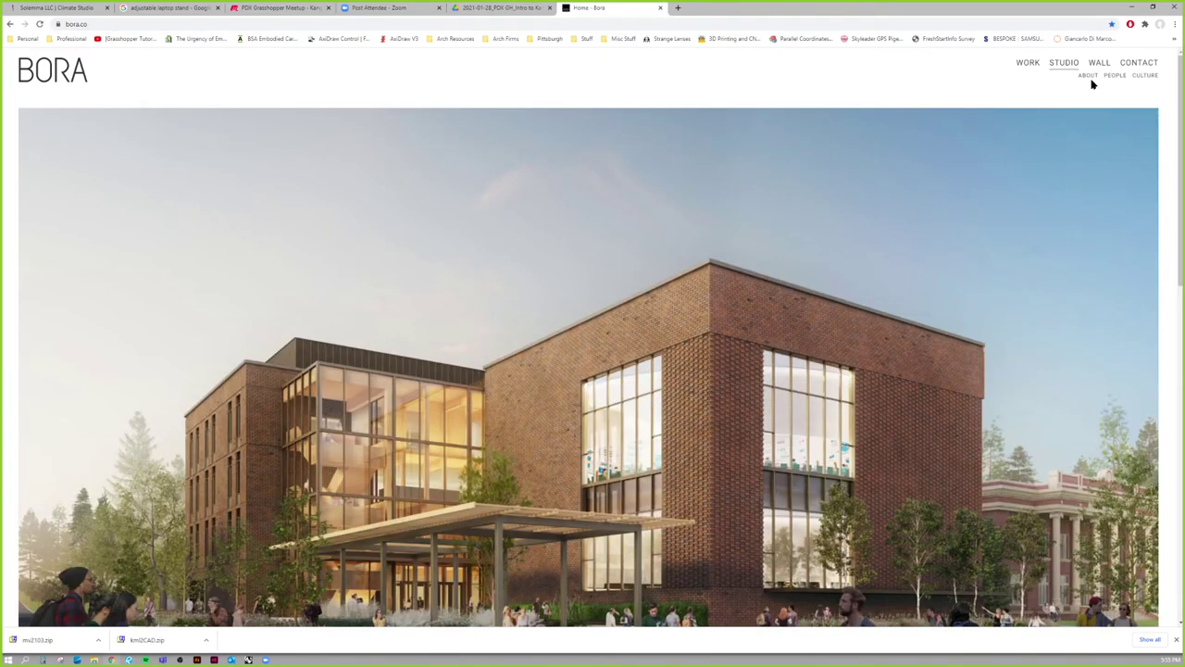
pyautogui.click(1099, 62)
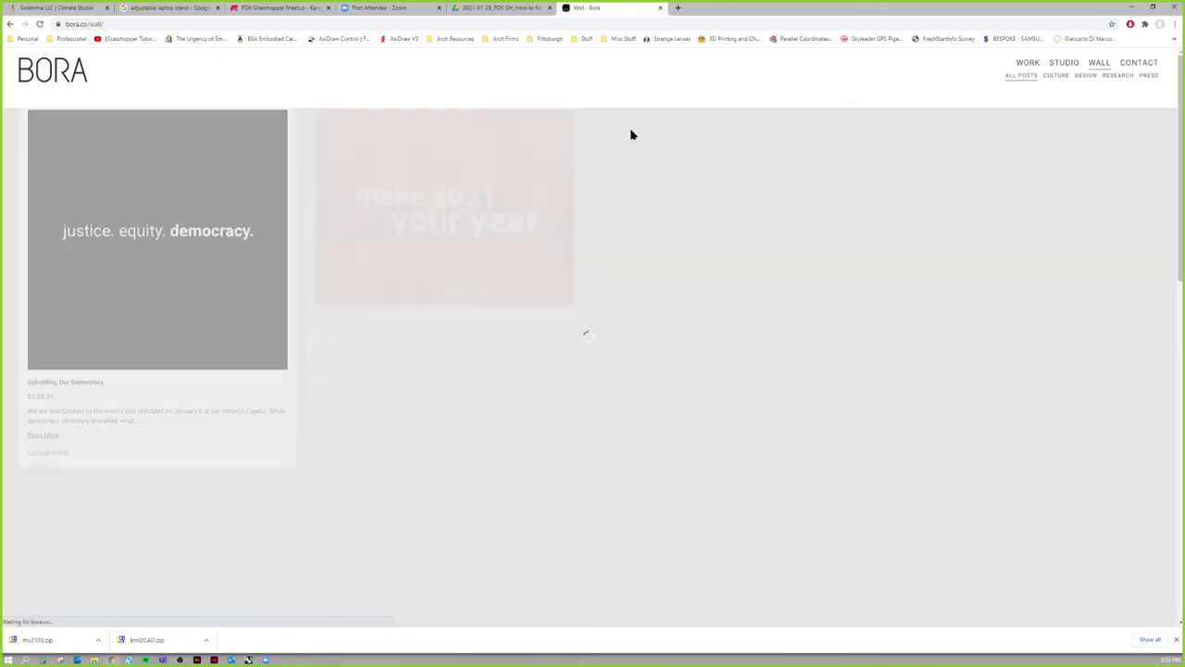
# Find the #QuestionComfort – Design Week Portland Microdocumentary post on the Wall page, open it and show its embedded video.
pyautogui.scroll(-10, 686, 222)
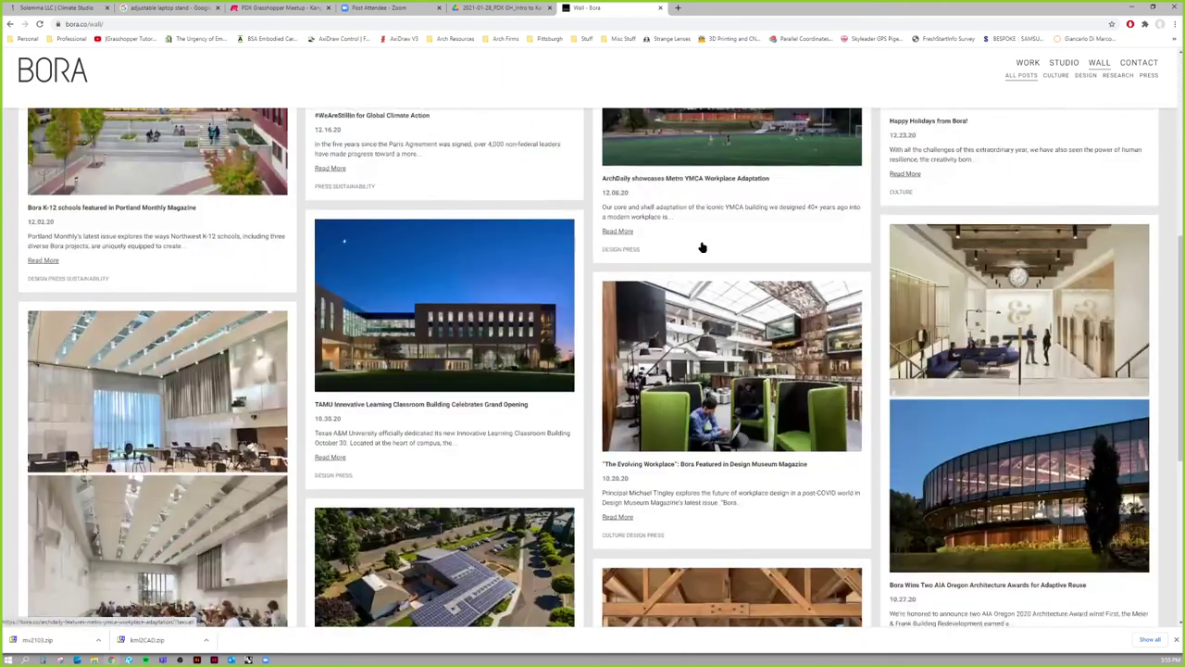
pyautogui.scroll(-3, 706, 256)
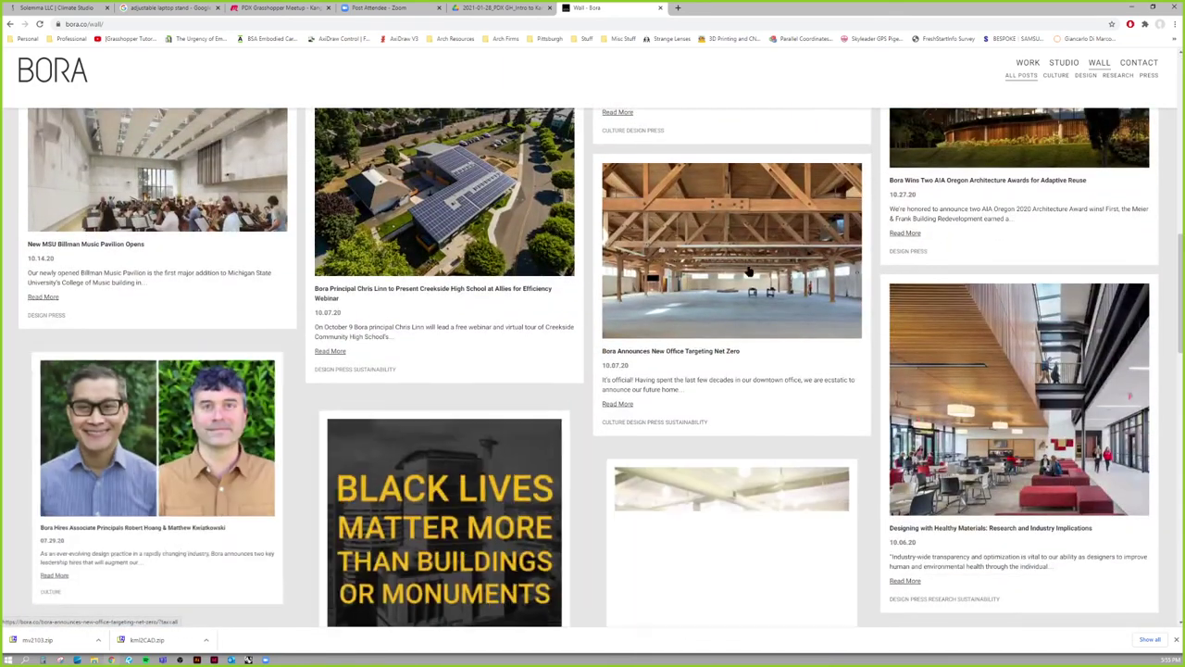
pyautogui.scroll(-10, 680, 361)
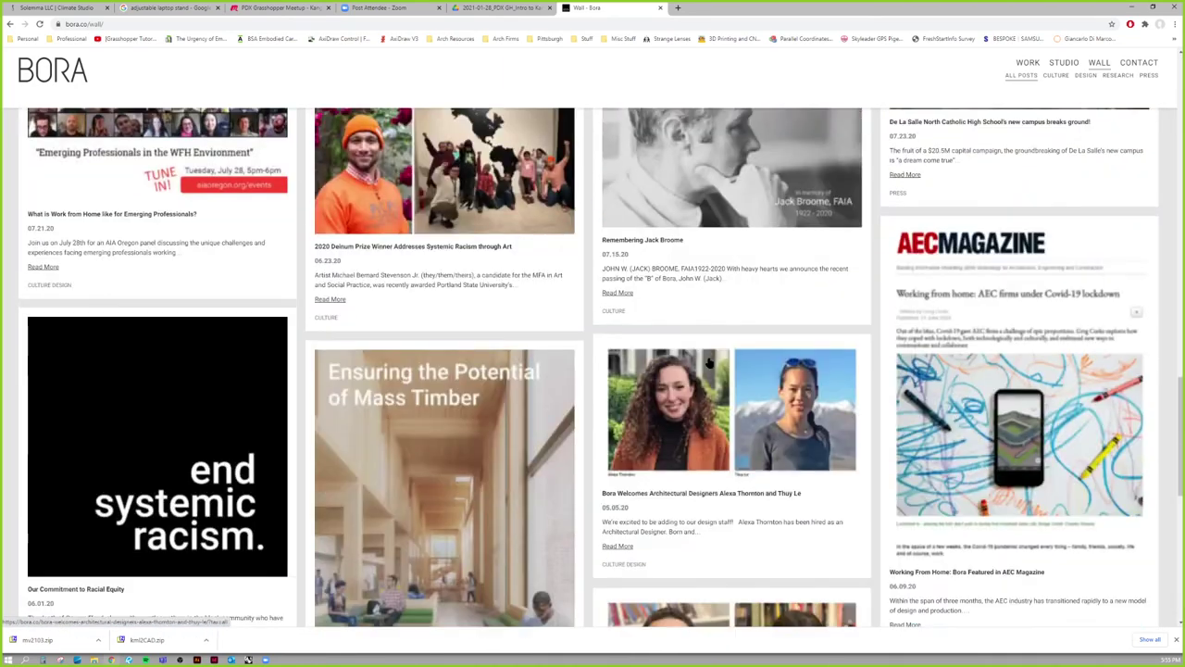
pyautogui.scroll(-5, 712, 364)
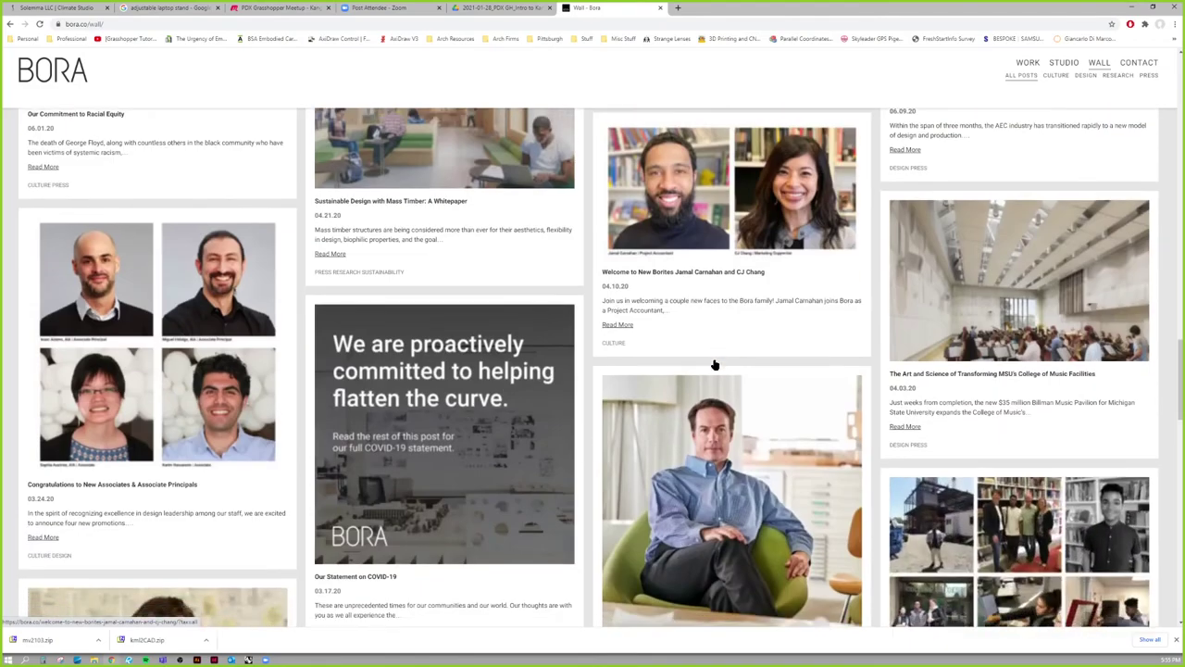
pyautogui.scroll(-4, 721, 363)
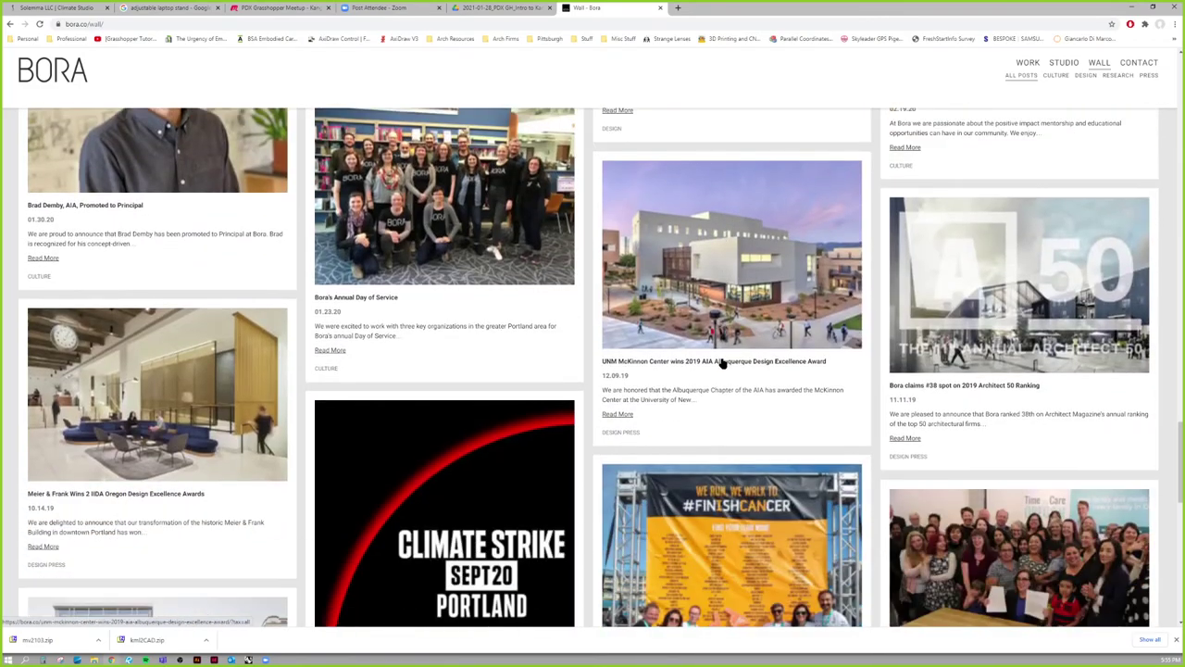
pyautogui.scroll(-5, 783, 275)
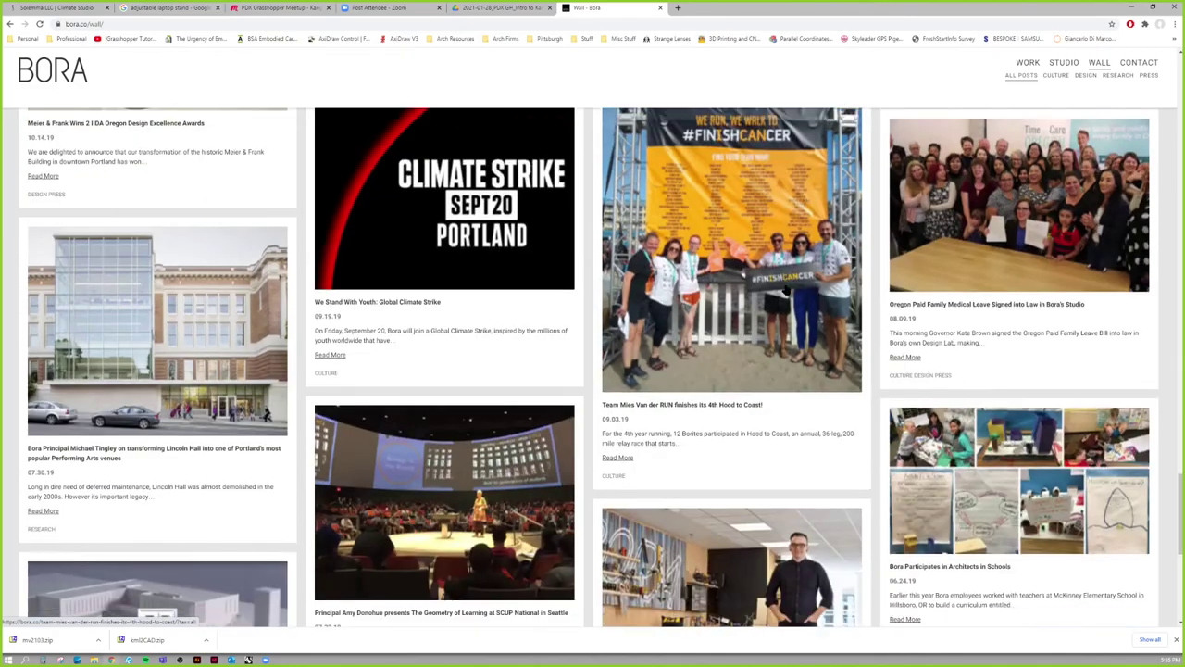
pyautogui.scroll(-1, 786, 290)
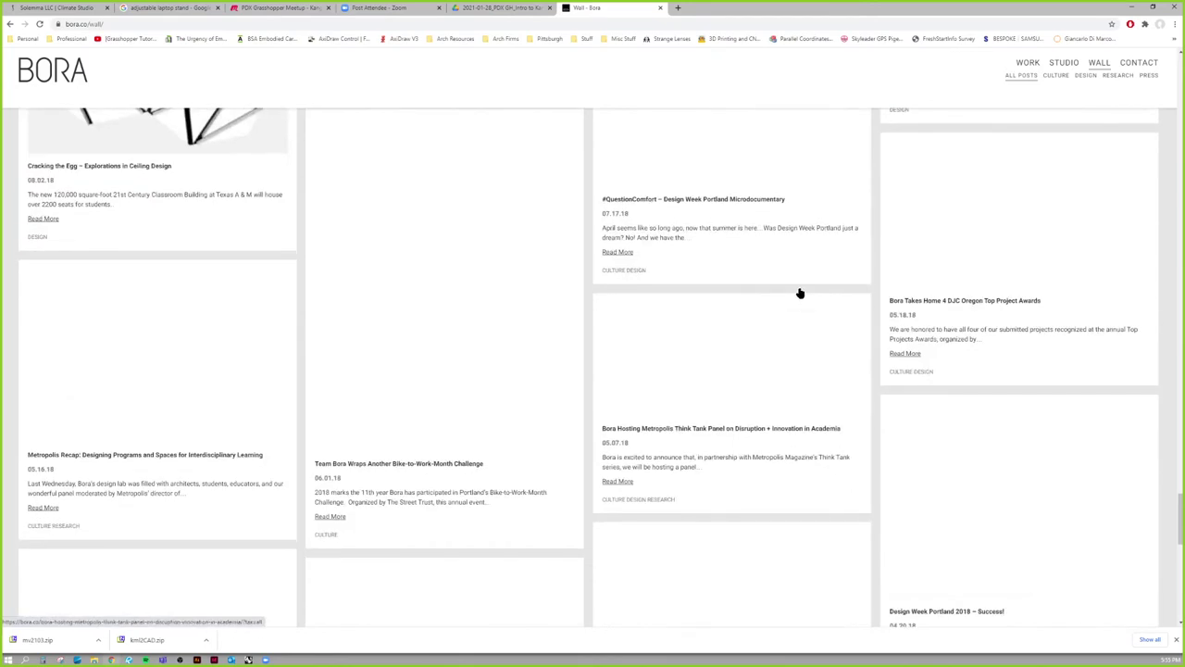
pyautogui.scroll(1, 736, 231)
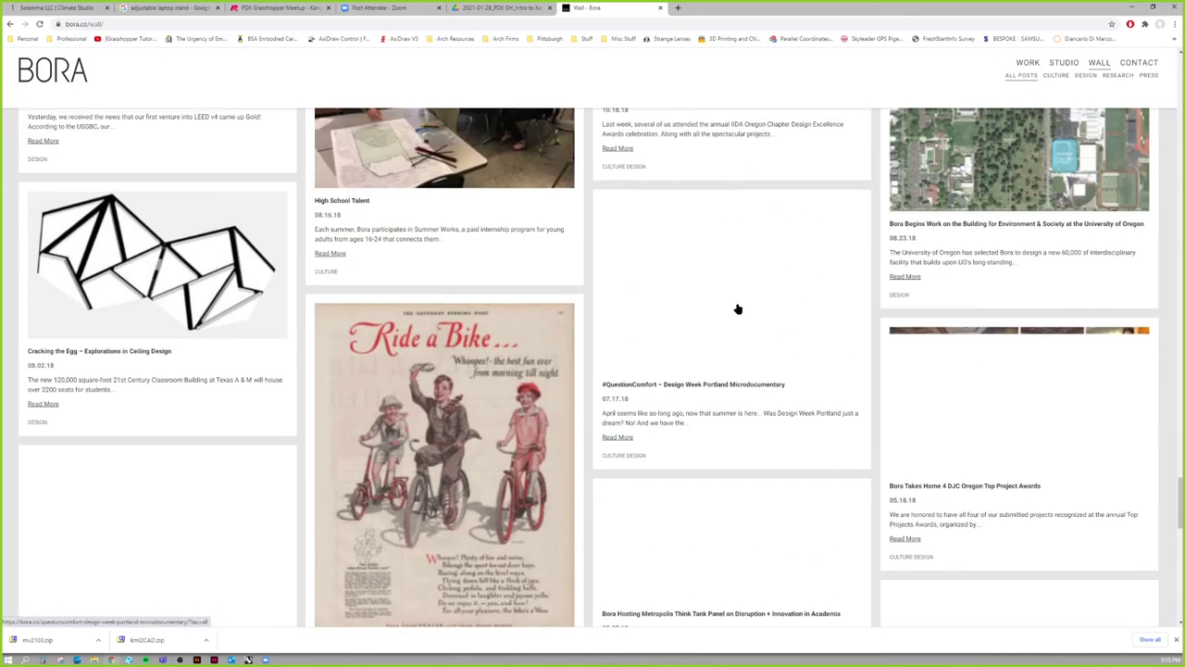
pyautogui.click(744, 305)
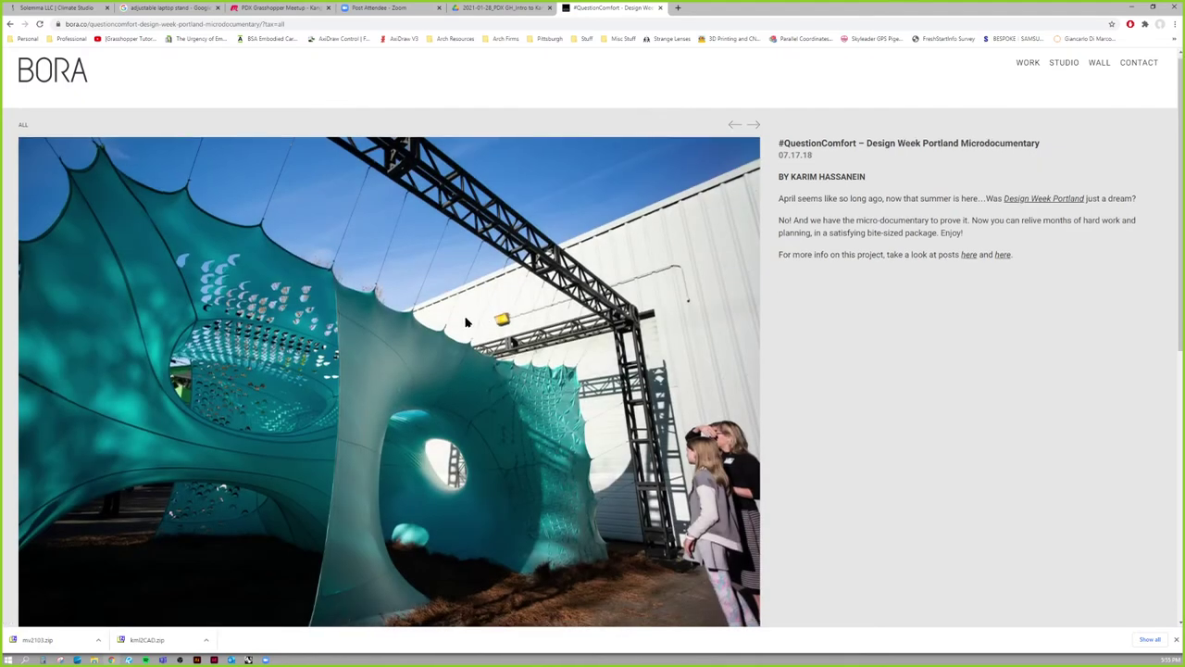
pyautogui.scroll(-1, 468, 326)
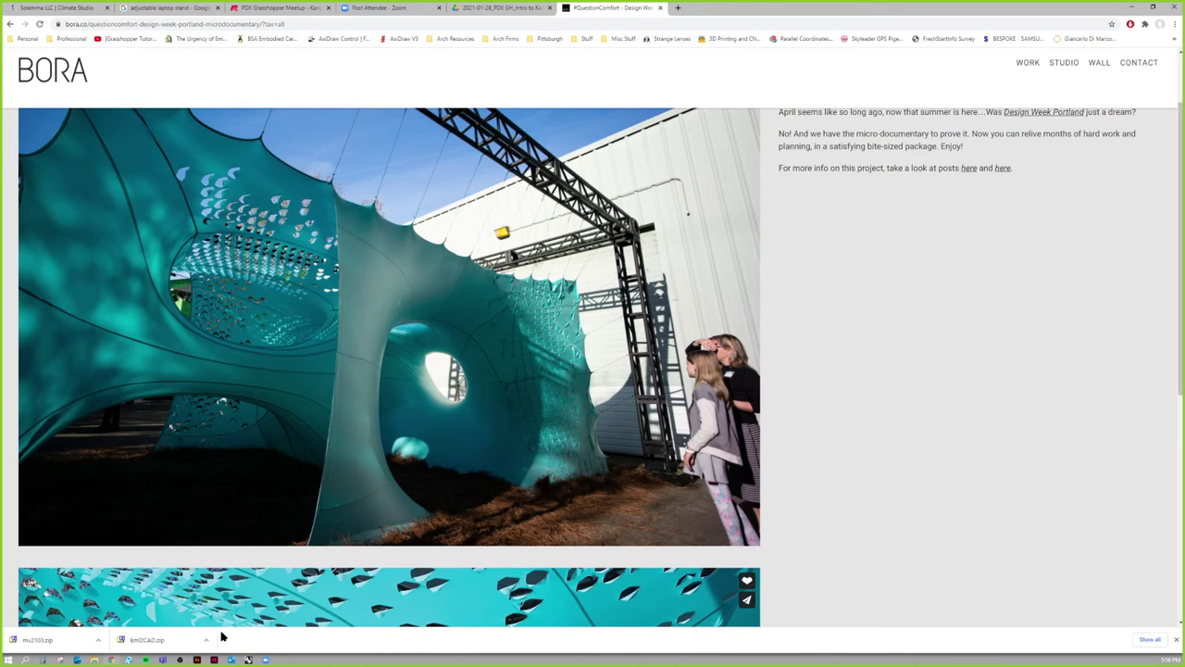
pyautogui.scroll(-4, 222, 481)
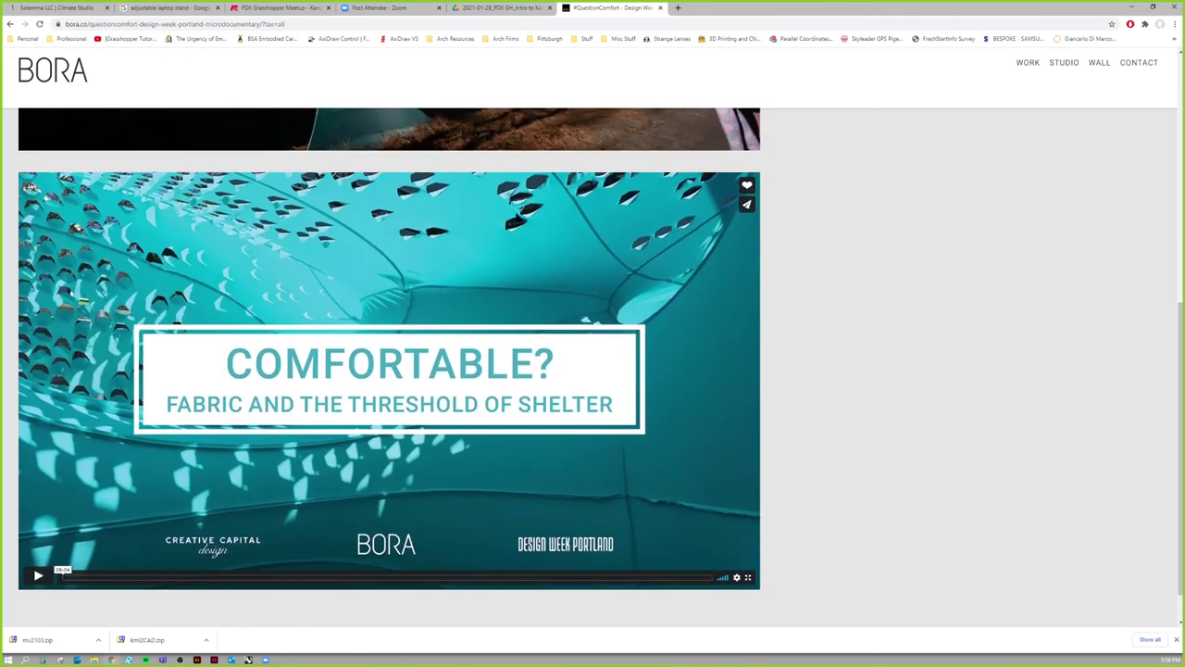
# Switch to the shared Google Drive folder, reposition the Kangaroo_Examples window over it and look inside its gridshells folder.
pyautogui.click(508, 10)
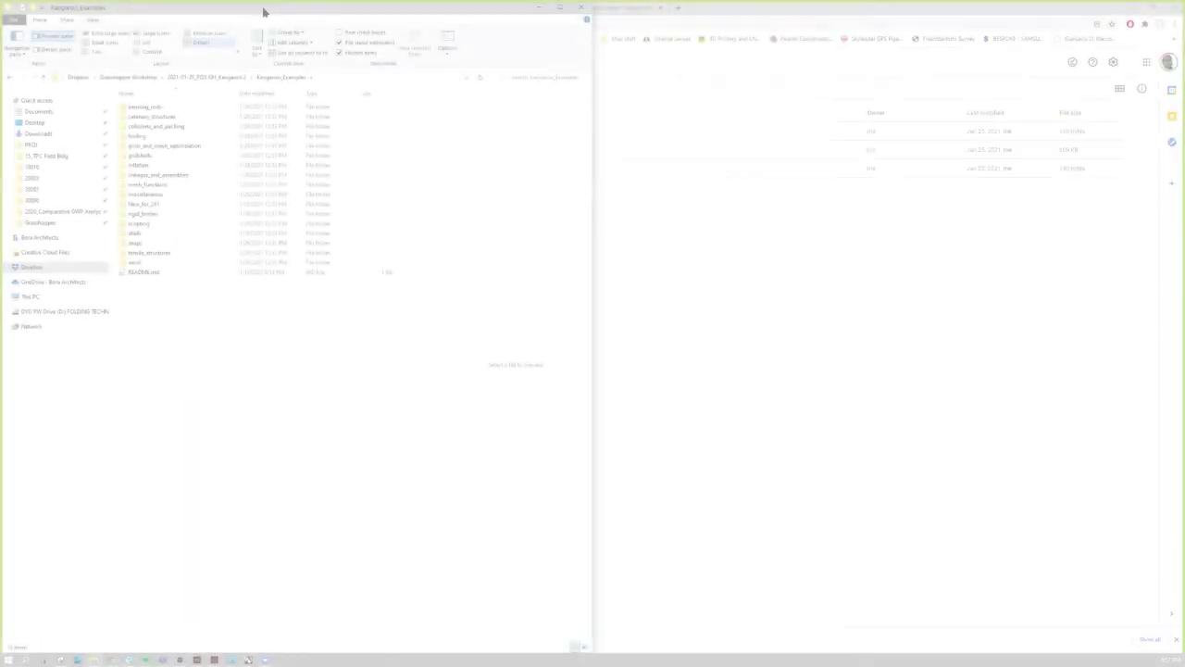
pyautogui.moveTo(264, 11); pyautogui.dragTo(548, 8)
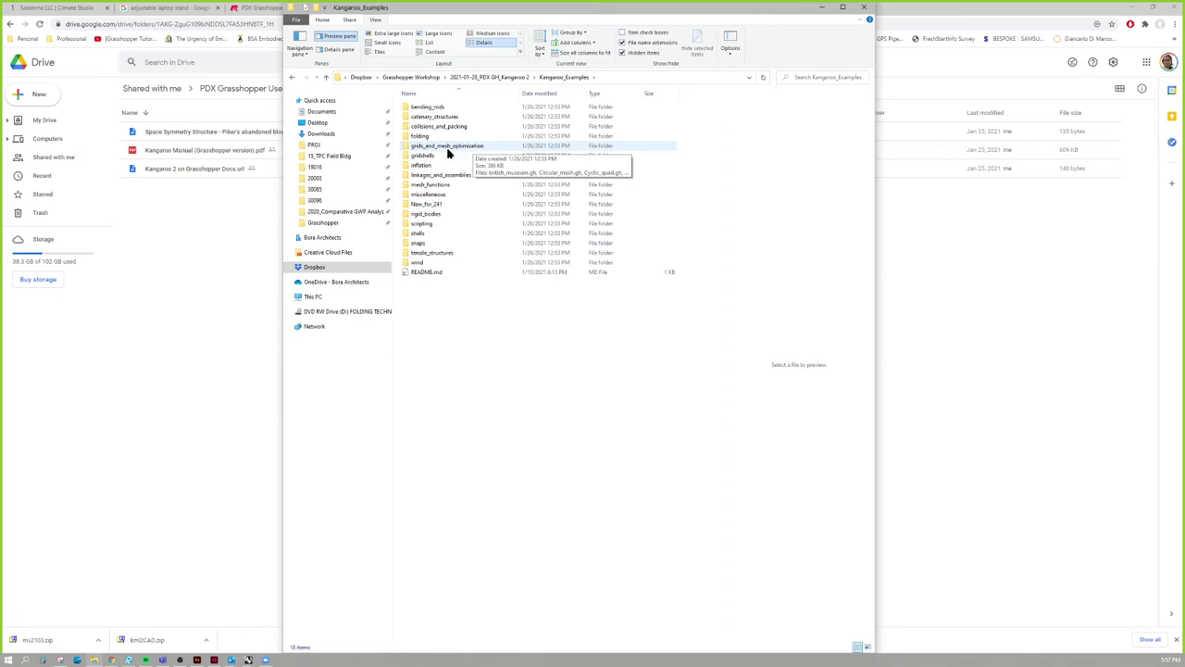
pyautogui.doubleClick(440, 155)
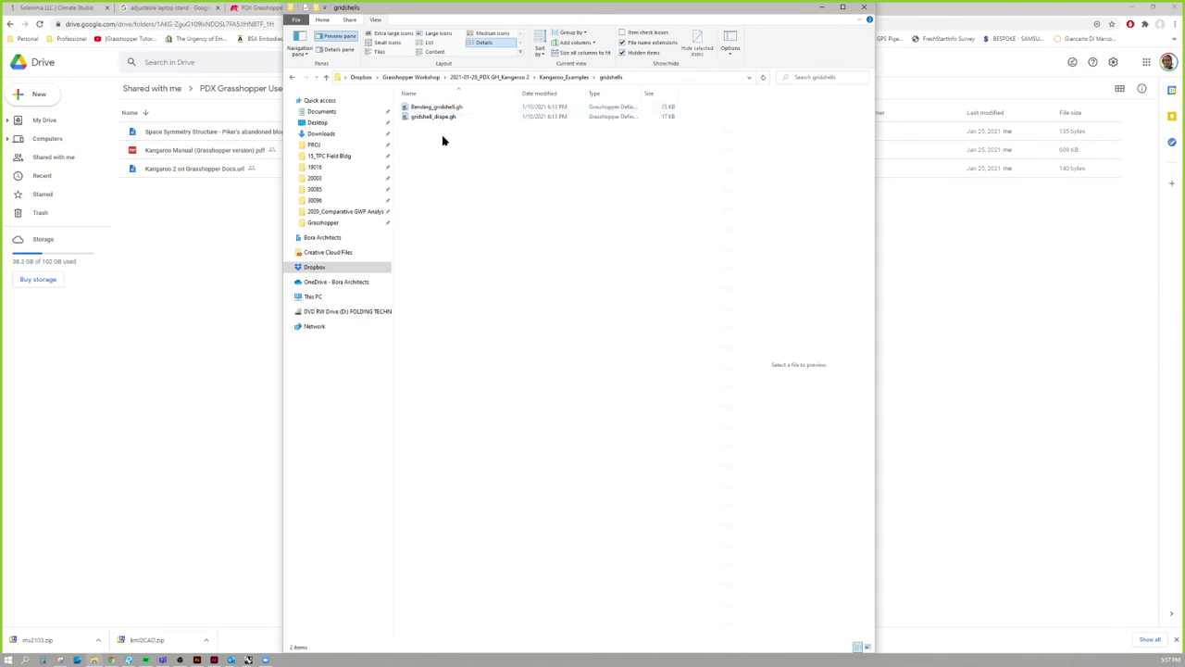
pyautogui.click(572, 78)
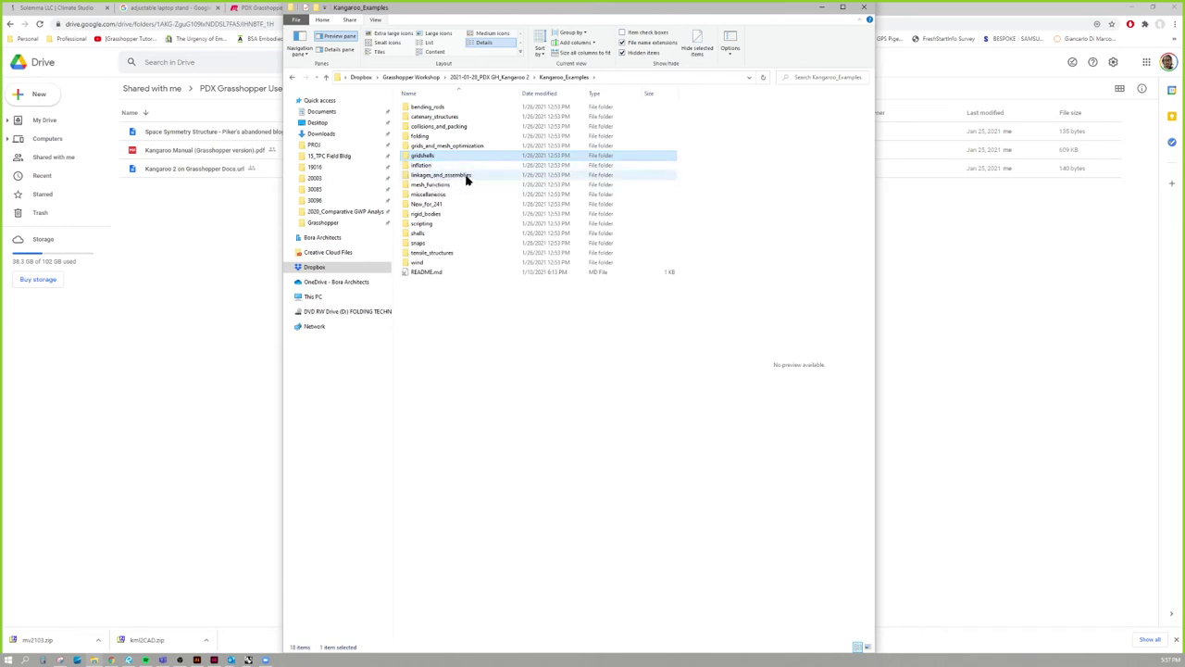
# Look inside the mesh_functions folder of Kangaroo_Examples, and select Raisin.gh in the miscellaneous folder.
pyautogui.doubleClick(468, 187)
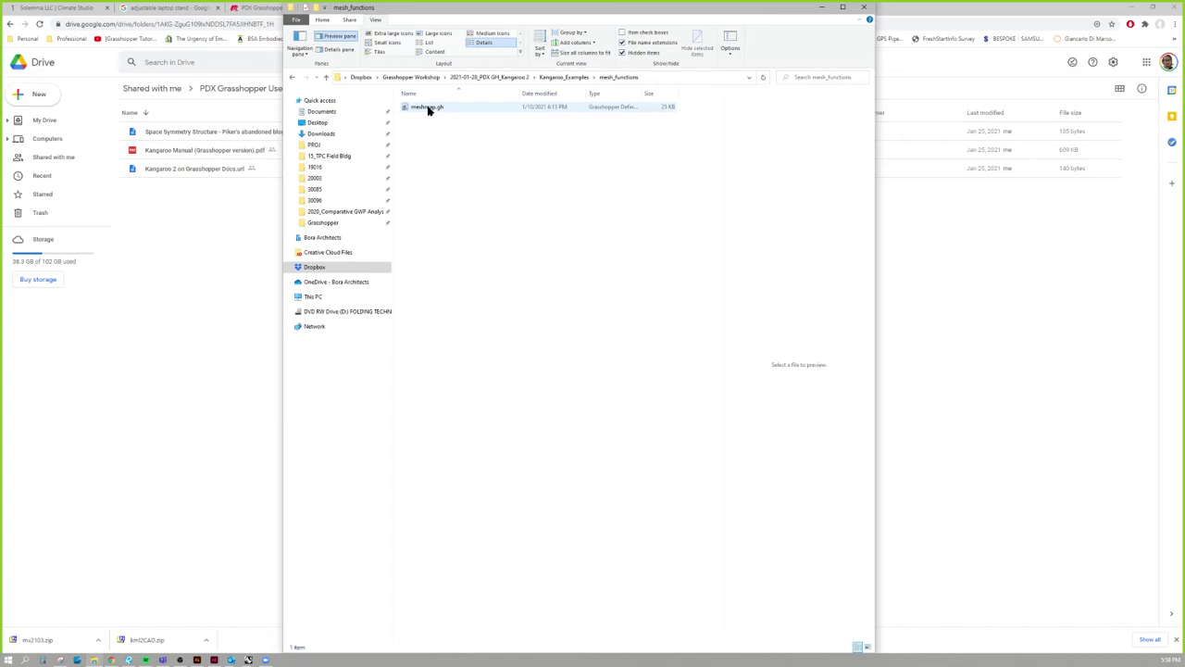
pyautogui.click(575, 78)
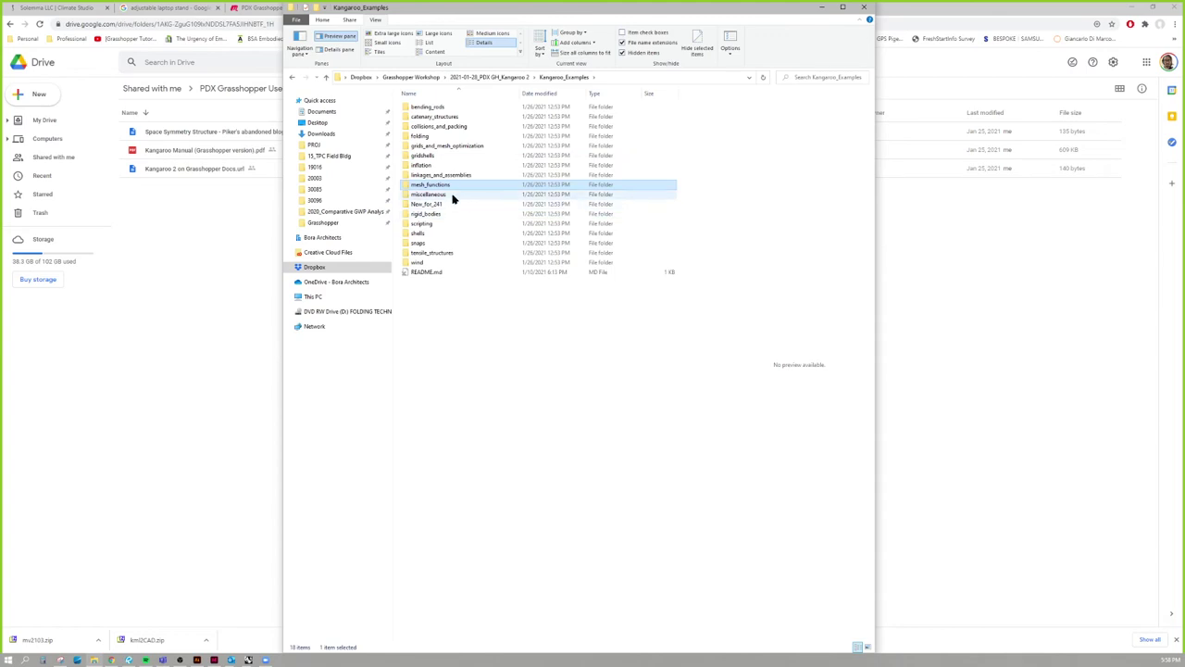
pyautogui.doubleClick(453, 194)
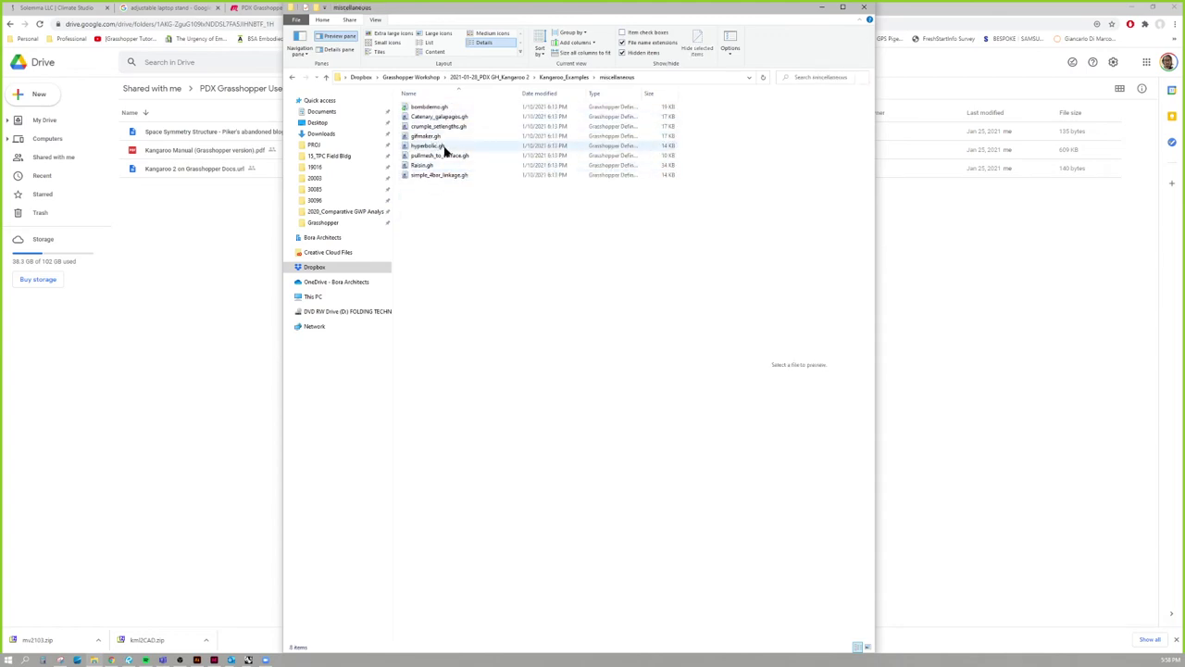
pyautogui.click(420, 166)
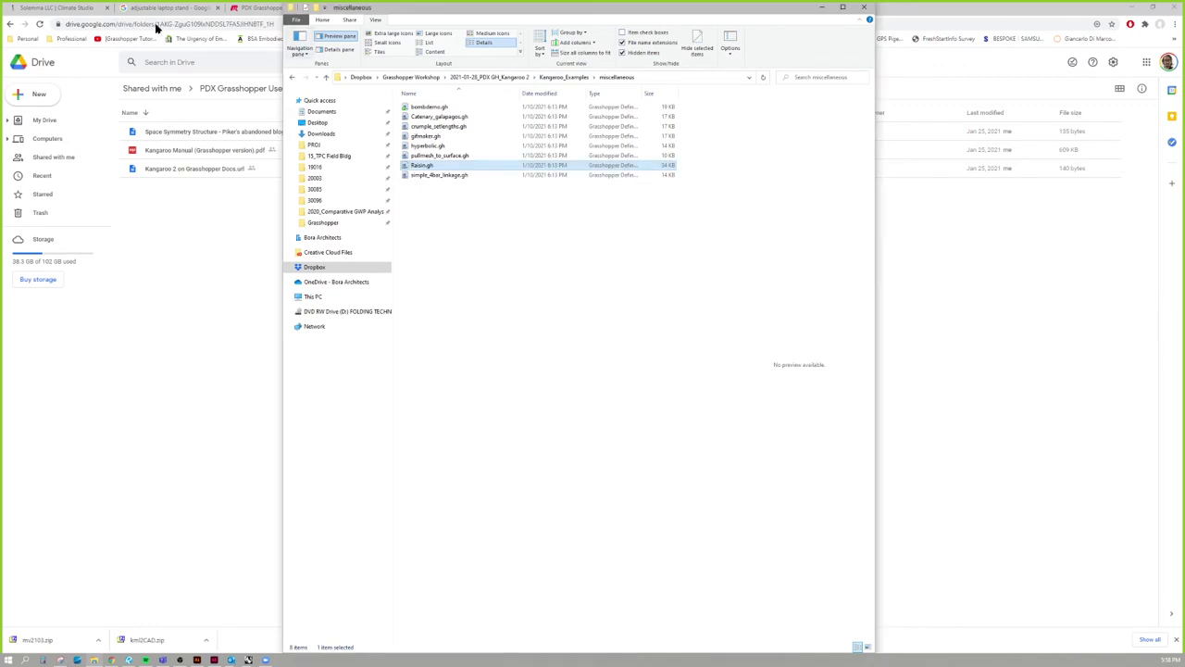
# Minimize the browser, move the File Explorer window aside and bring Rhino and Grasshopper to the front.
pyautogui.click(1132, 7)
pyautogui.click(1132, 8)
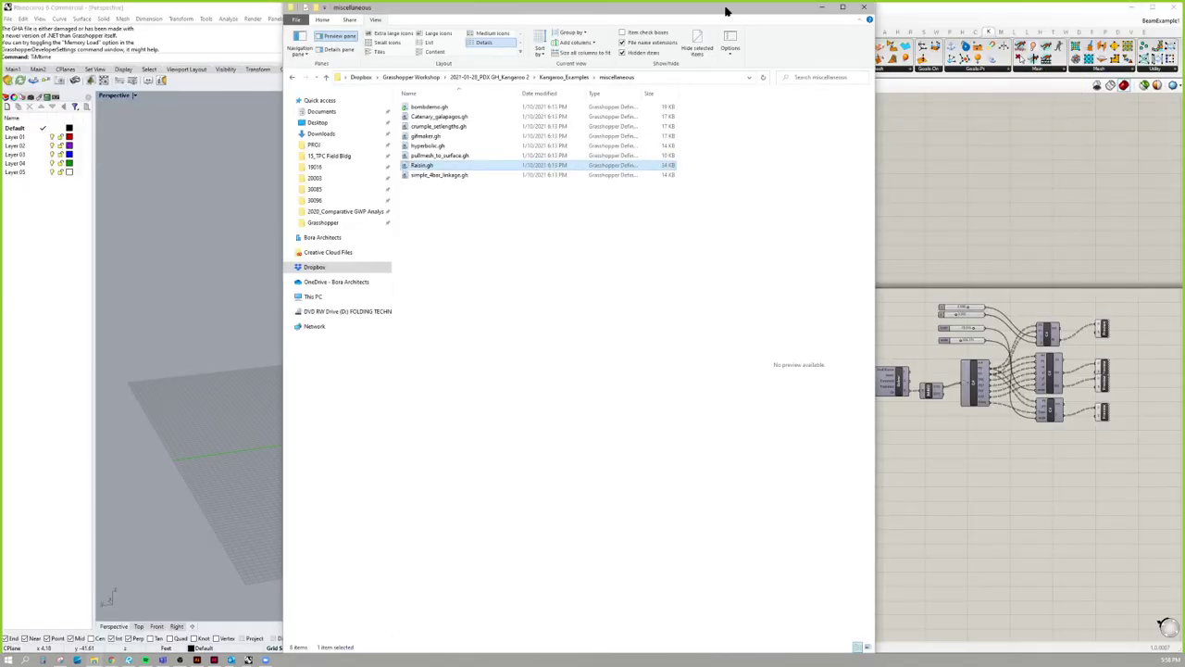
pyautogui.moveTo(728, 10); pyautogui.dragTo(455, 59)
pyautogui.click(868, 149)
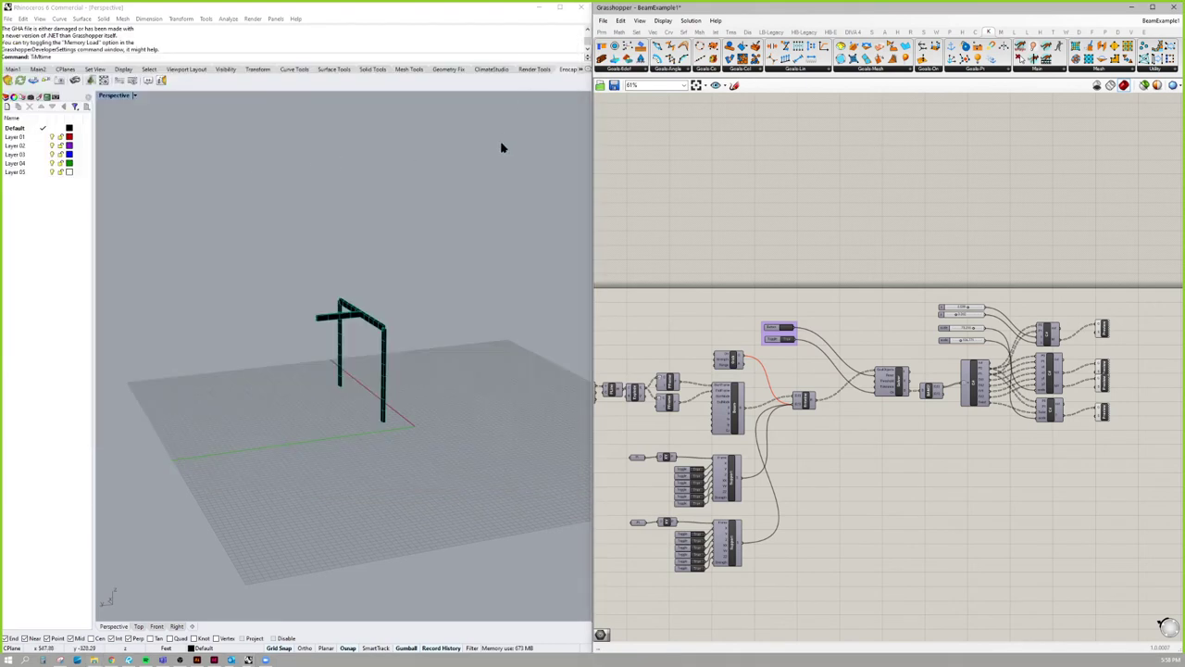
# Switch to Chrome and open a new browser tab beside the Bora page, ready for a web search.
pyautogui.click(114, 660)
pyautogui.click(612, 8)
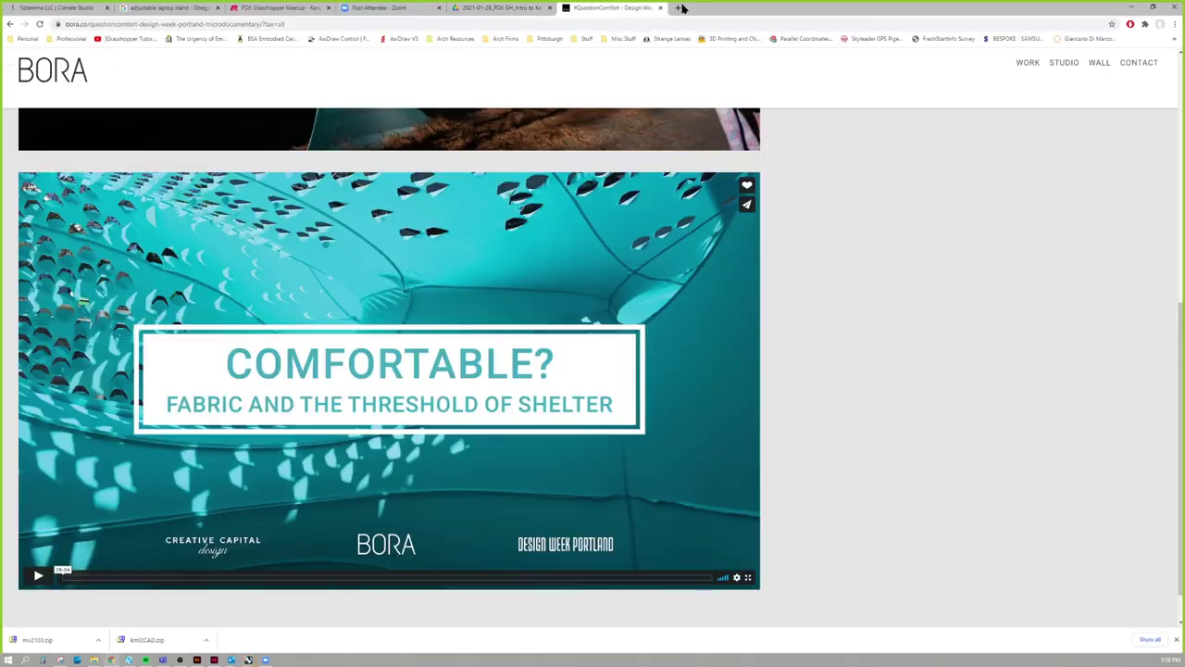
pyautogui.hotkey('ctrl', 't')
pyautogui.click(588, 20)
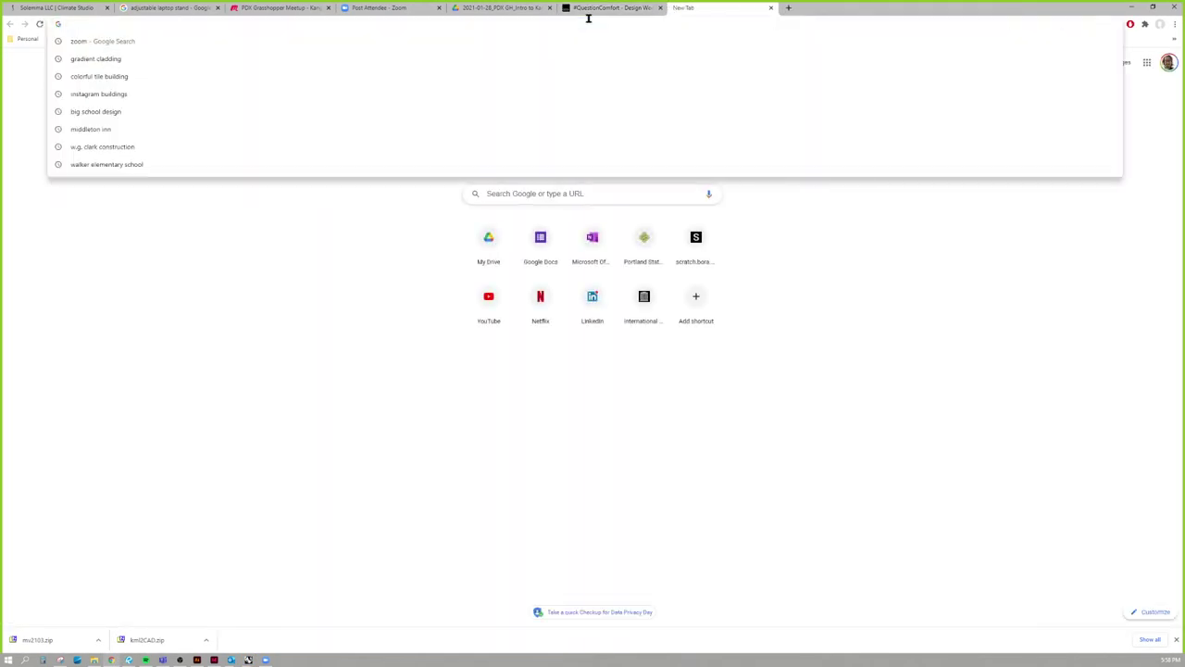
pyautogui.write('github')
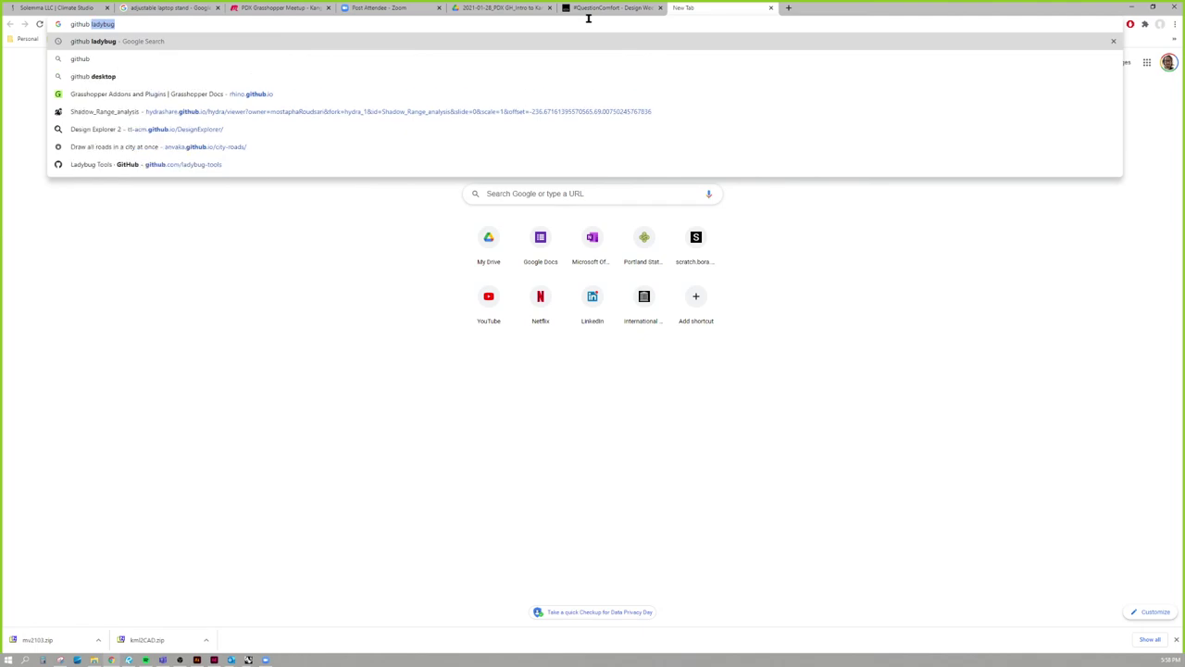
pyautogui.press('Down')
pyautogui.press('Down')
pyautogui.press('Down')
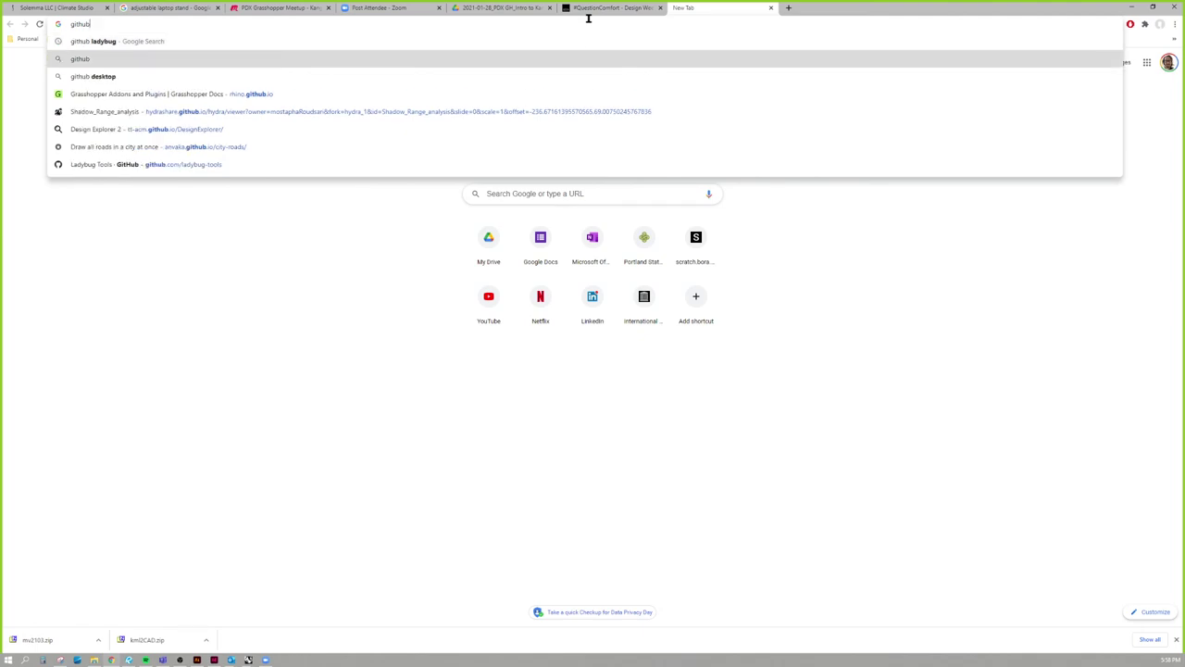
pyautogui.press('Up')
pyautogui.press('Up')
pyautogui.press('Up')
pyautogui.press('Up')
pyautogui.press('Up')
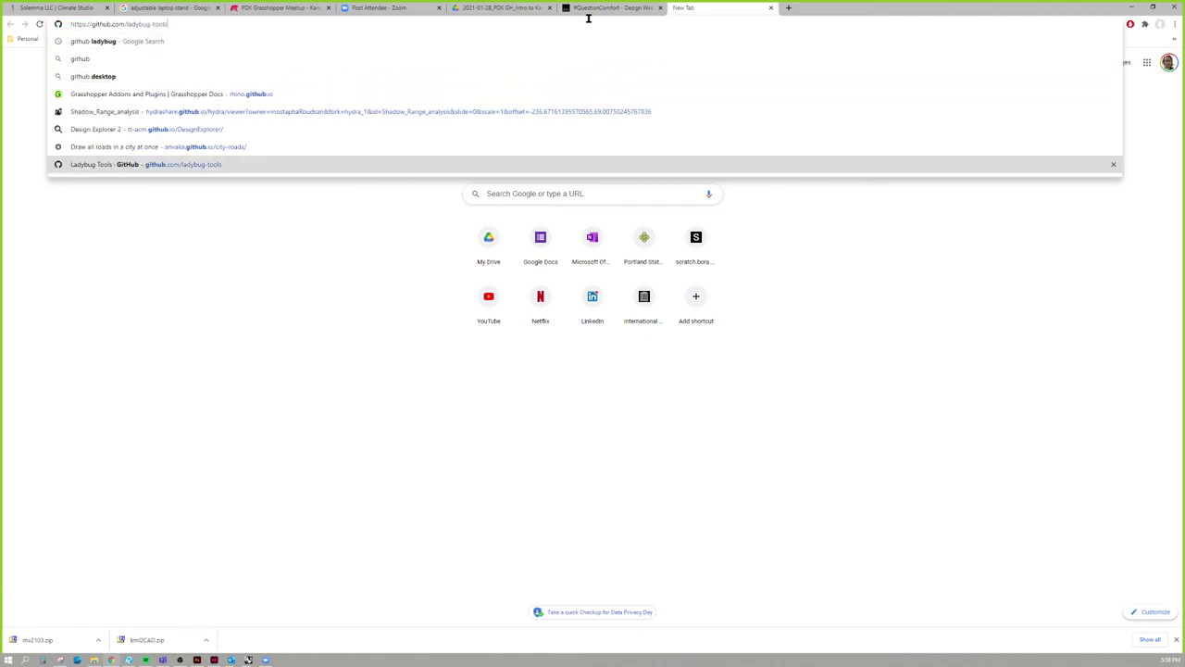
pyautogui.press('BackSpace')
pyautogui.press('BackSpace')
pyautogui.press('BackSpace')
pyautogui.press('BackSpace')
pyautogui.hotkey('ctrl', 'a')
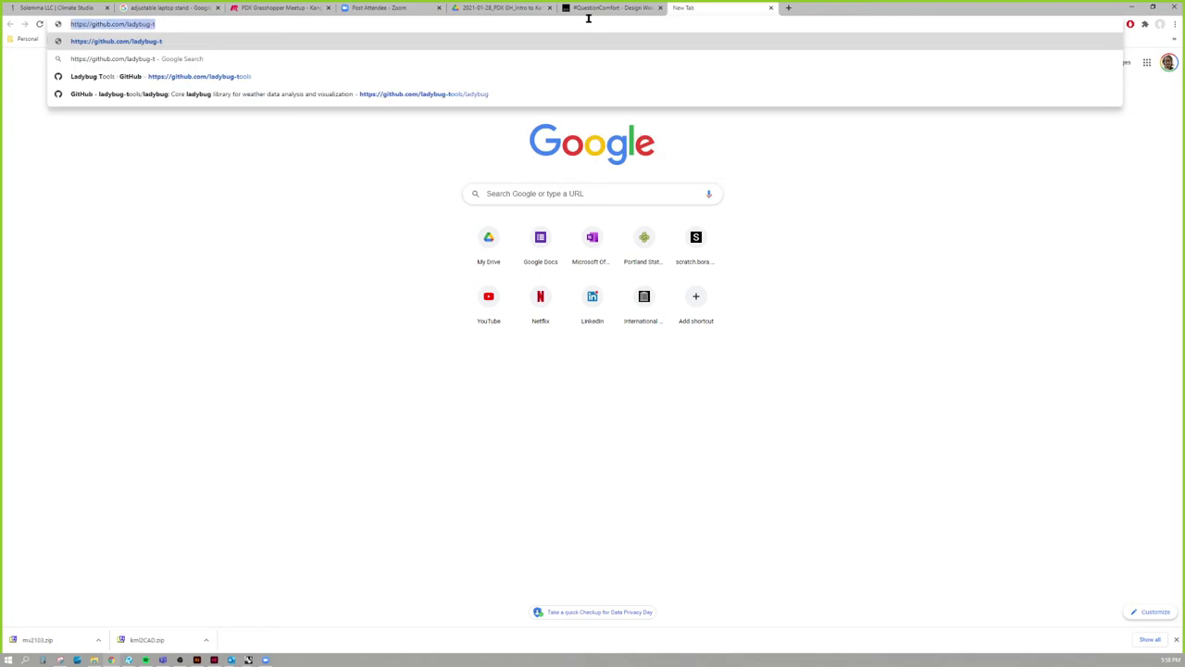
# Search the web for "github kangaroo", open the Kangaroo-examples repository and bring up the local miscellaneous examples folder.
pyautogui.write('github')
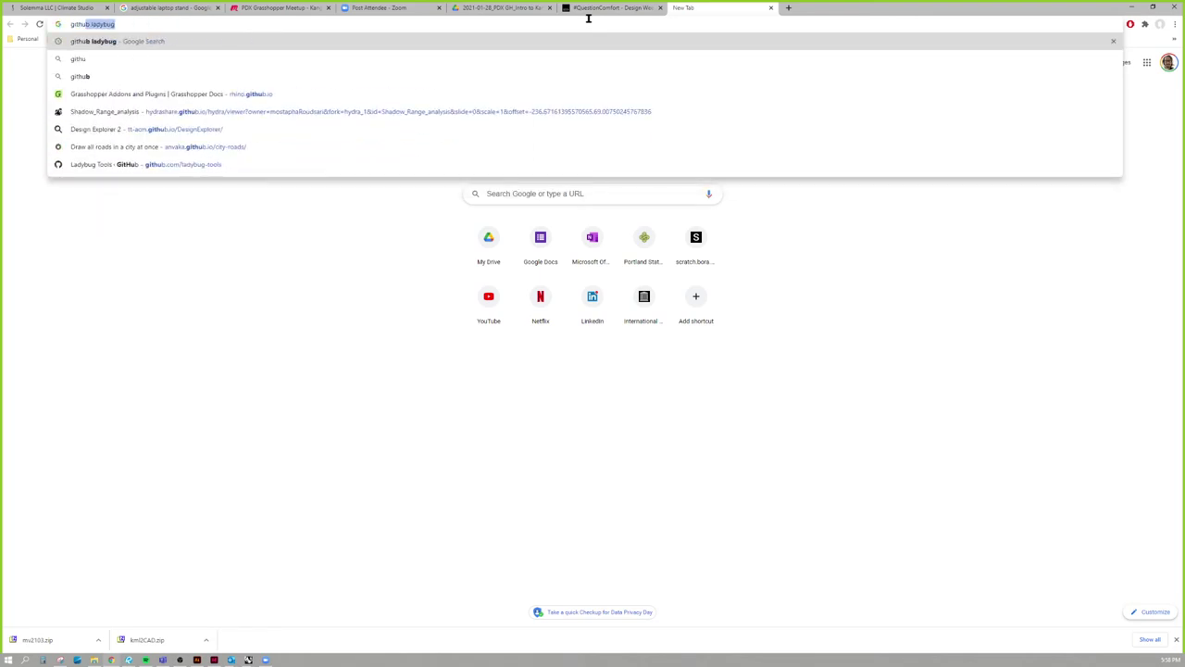
pyautogui.write(' kangaroo')
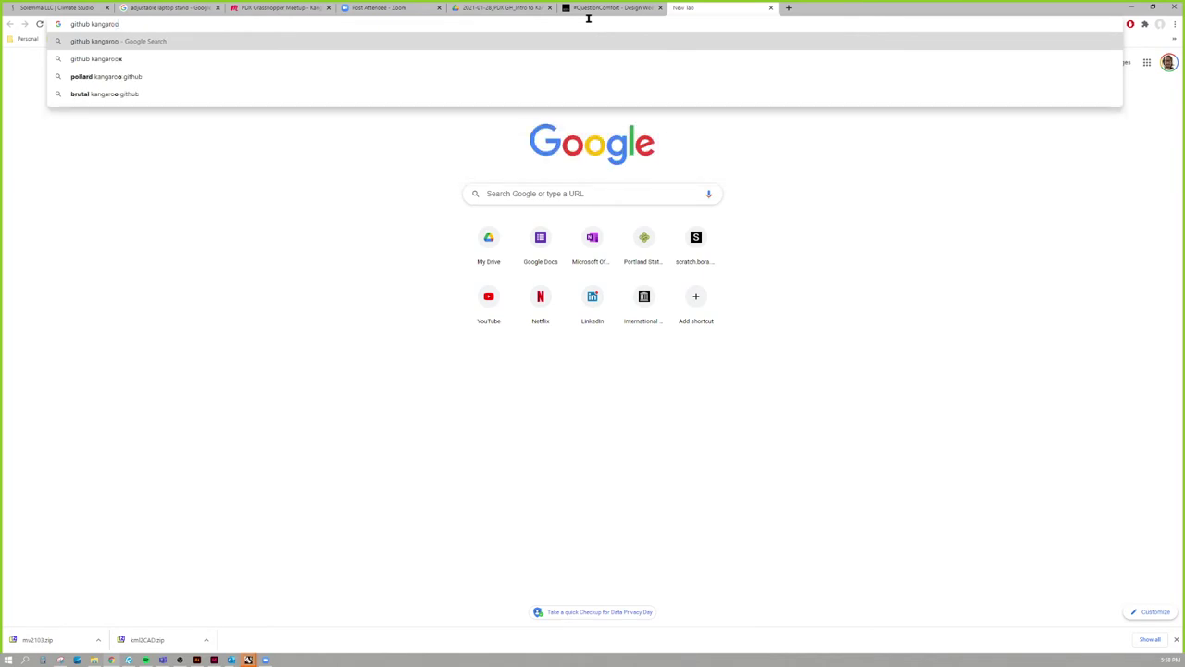
pyautogui.press('Return')
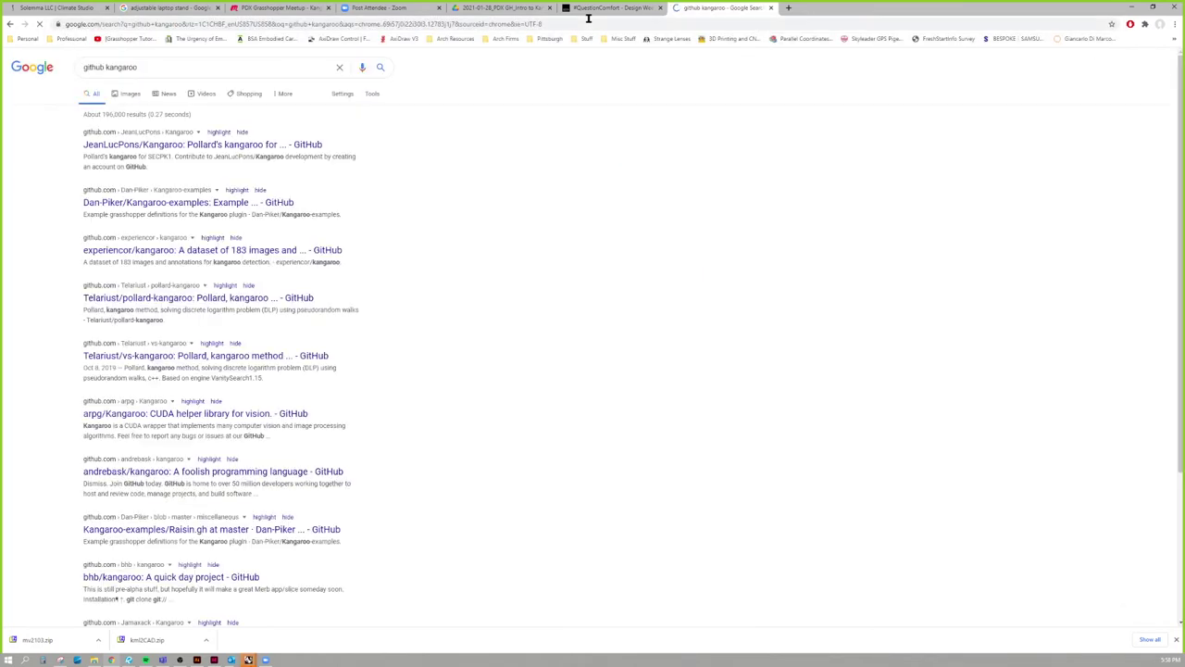
pyautogui.click(237, 203)
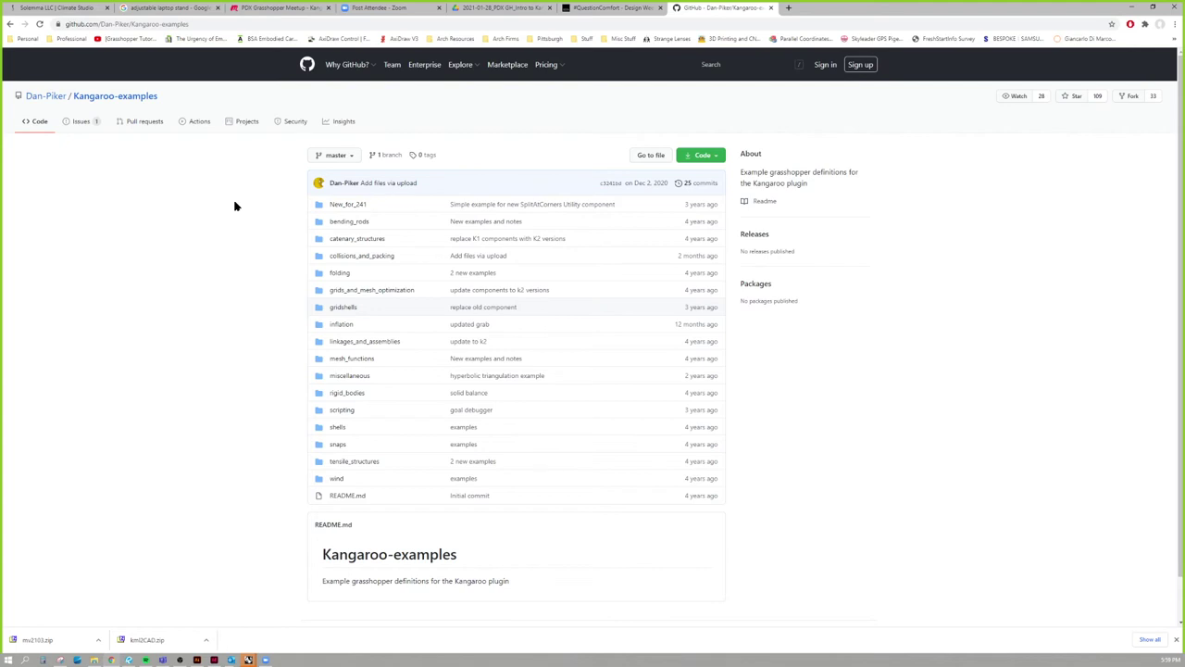
pyautogui.click(94, 659)
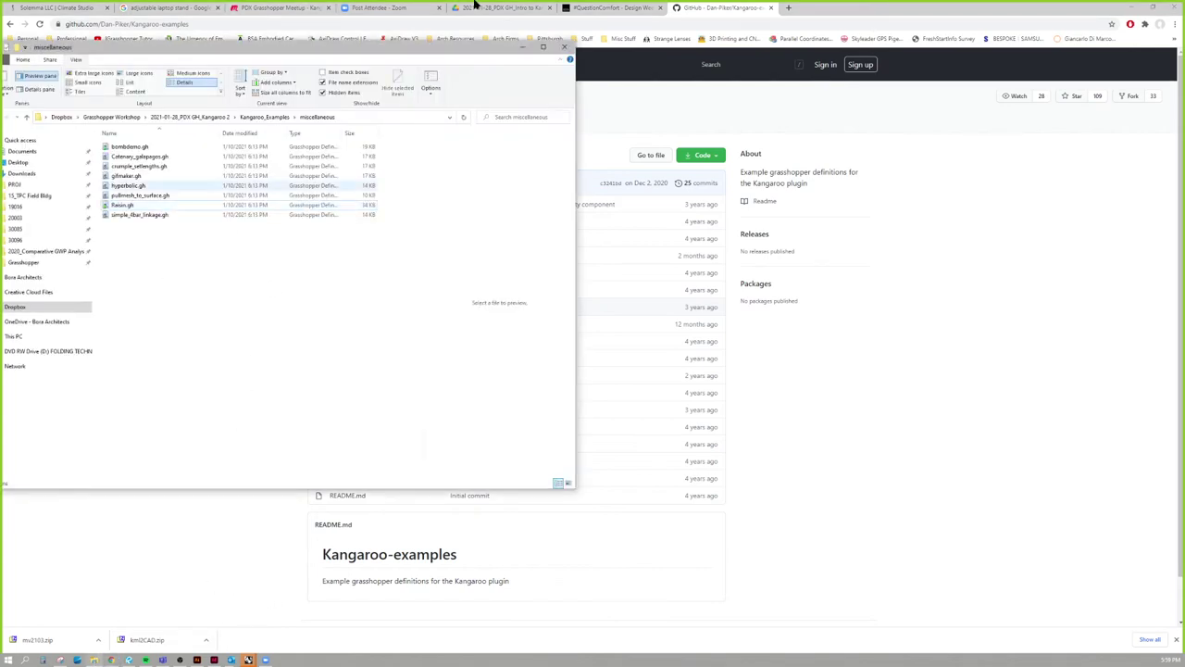
# Look through the posts on Bora's Wall page for related projects, and close the Bora tab.
pyautogui.click(607, 7)
pyautogui.scroll(5, 128, 112)
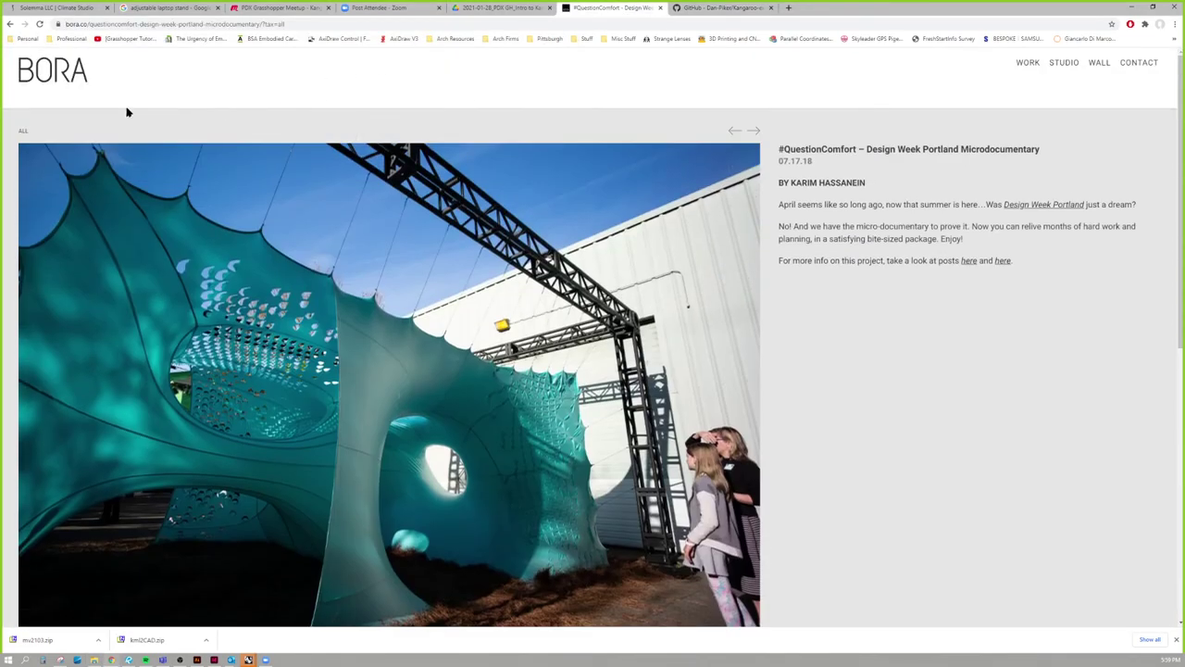
pyautogui.click(11, 23)
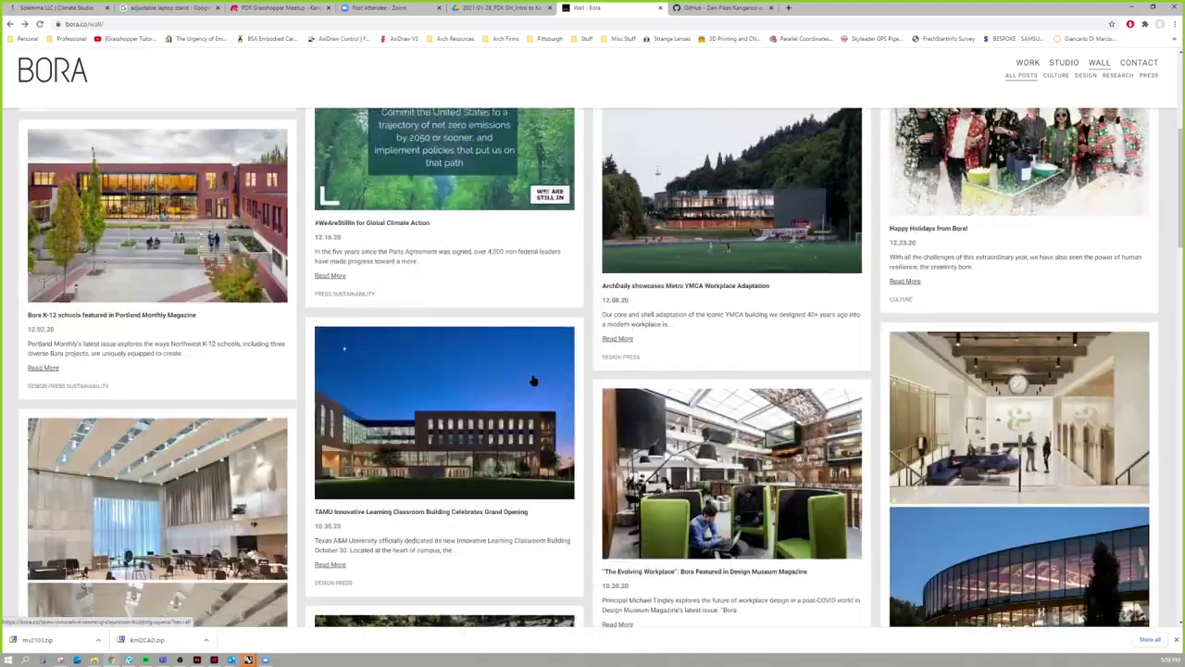
pyautogui.scroll(3, 533, 381)
pyautogui.scroll(-8, 562, 357)
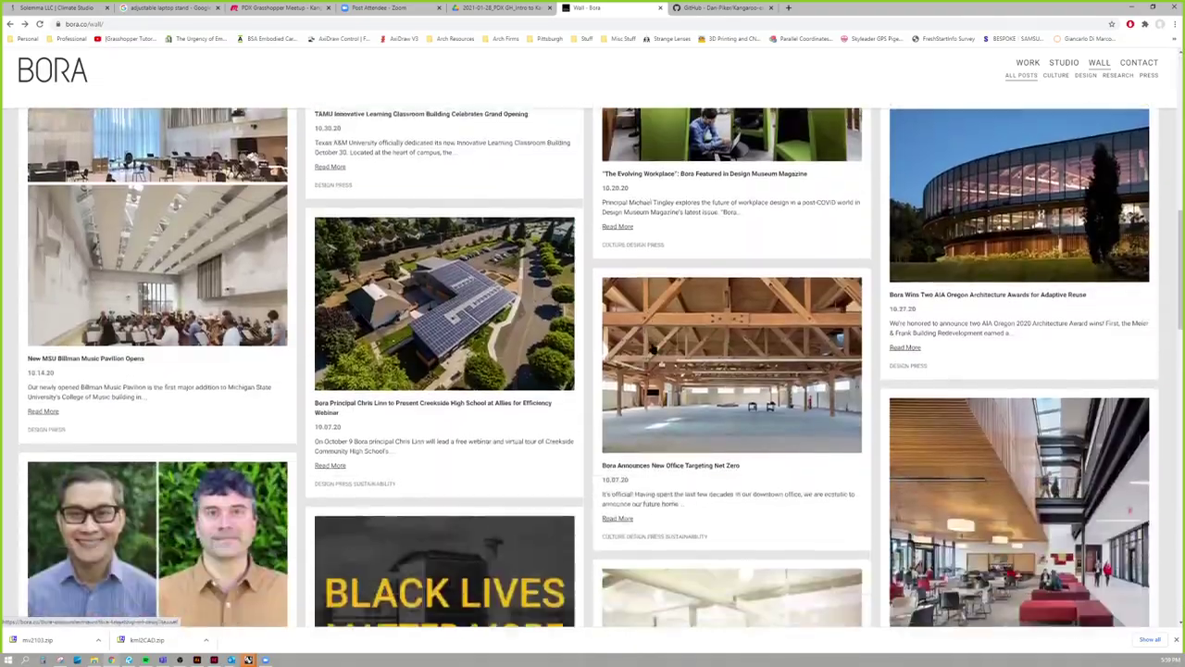
pyautogui.scroll(-15, 653, 350)
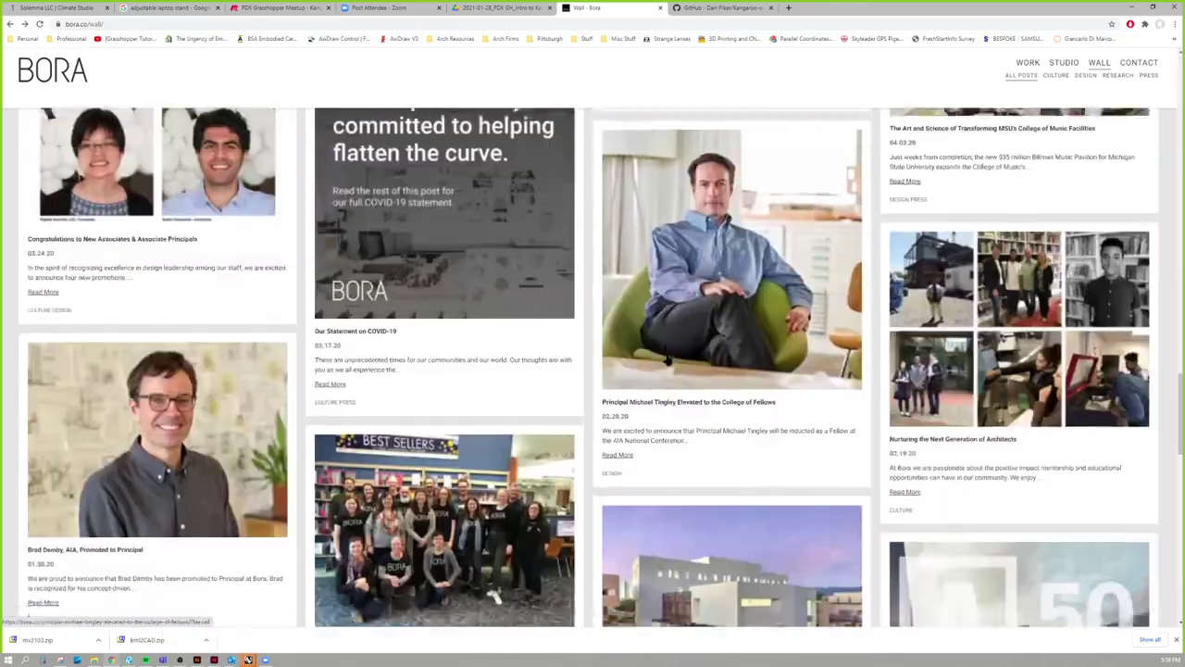
pyautogui.scroll(-15, 667, 361)
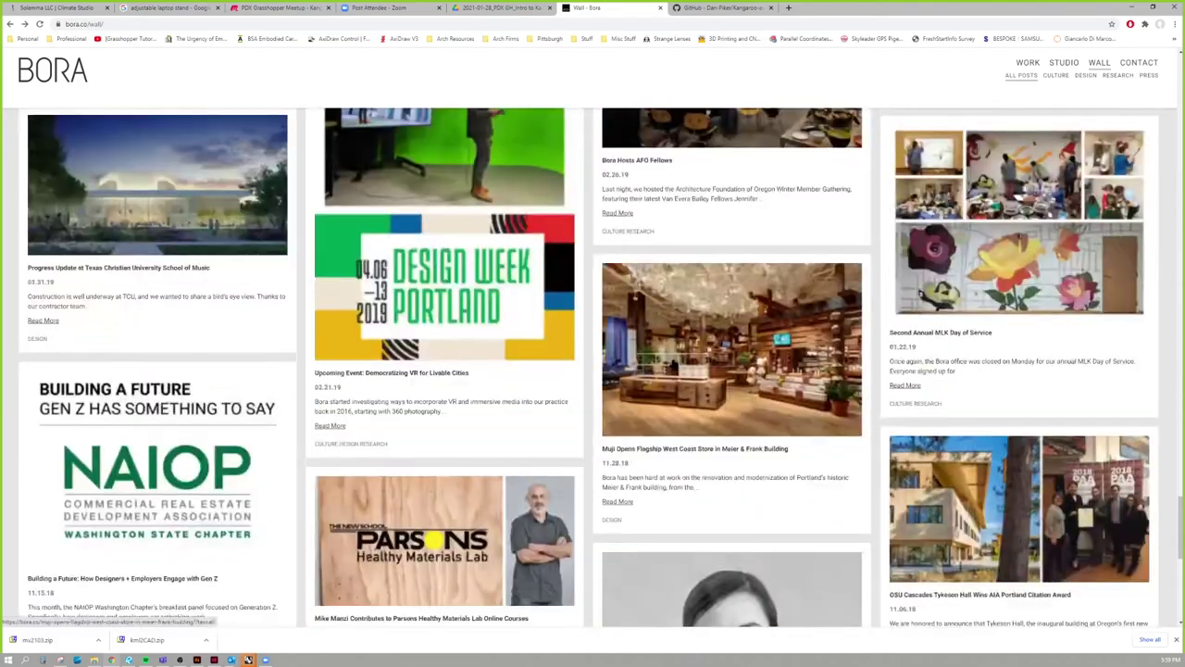
pyautogui.scroll(-8, 676, 369)
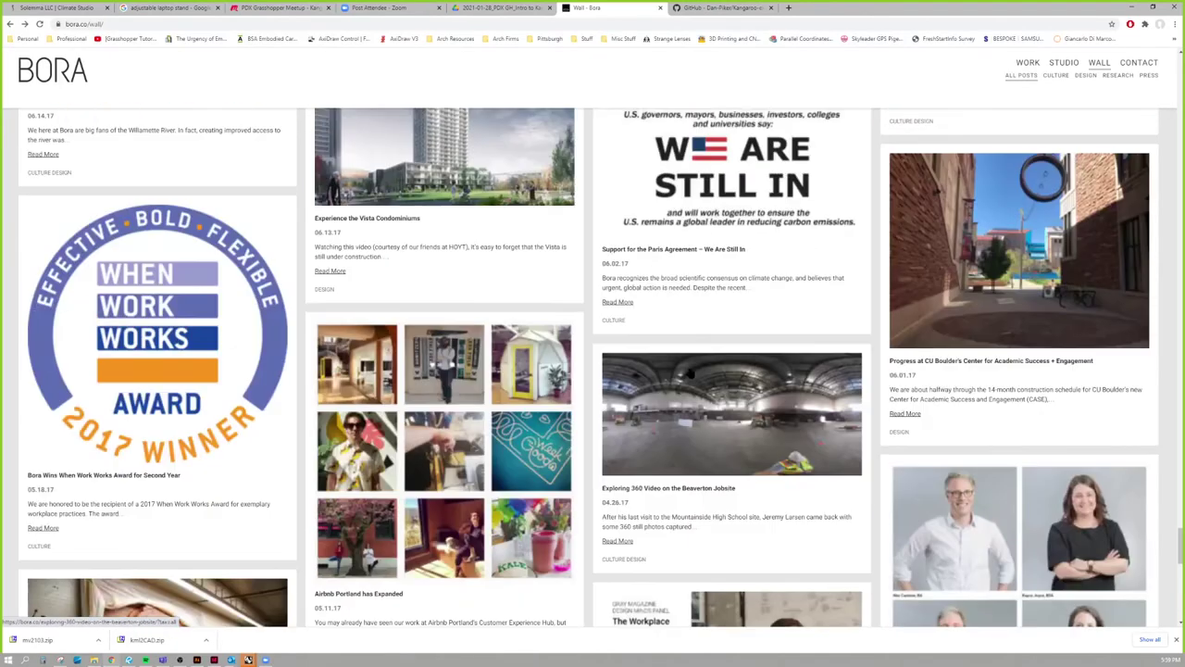
pyautogui.scroll(8, 690, 373)
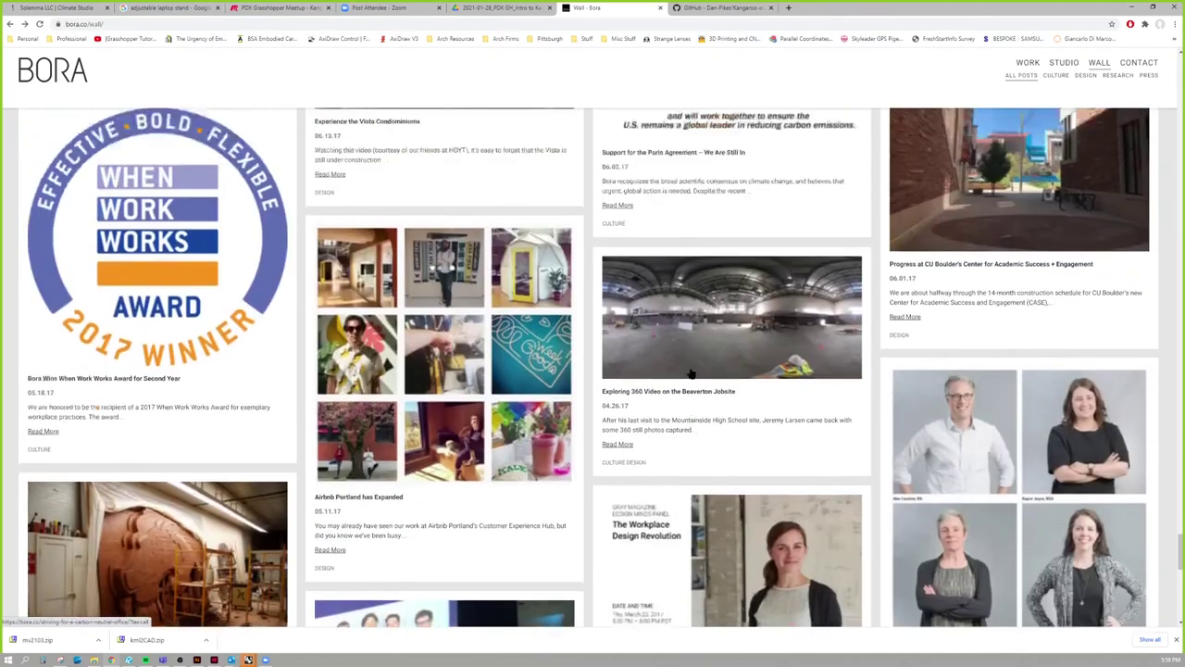
pyautogui.click(662, 9)
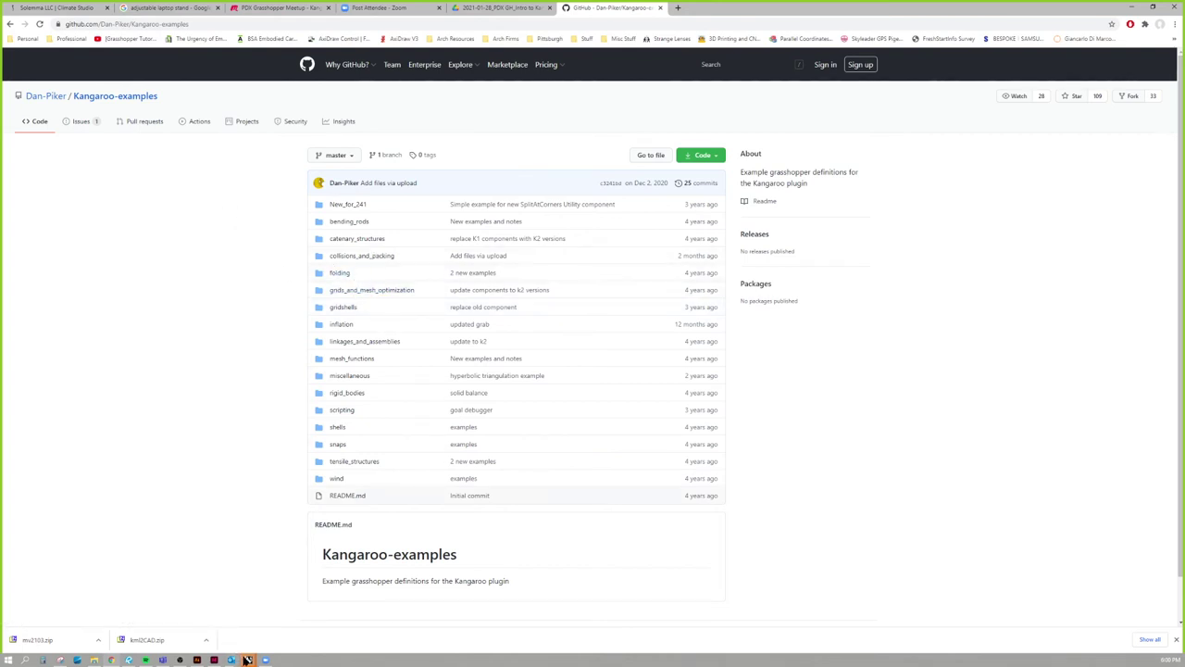
# Switch to Rhino and arrange it side by side with the Grasshopper window holding the Raisin definition.
pyautogui.moveTo(246, 659)
pyautogui.click(297, 626)
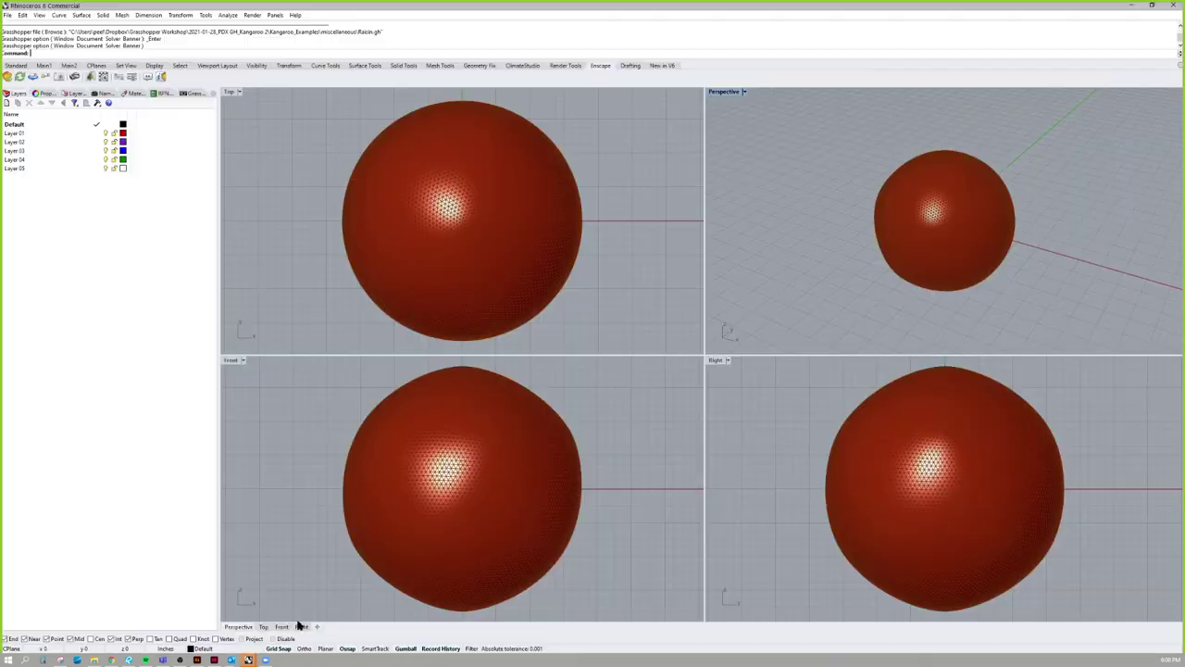
pyautogui.scroll(-4, 632, 148)
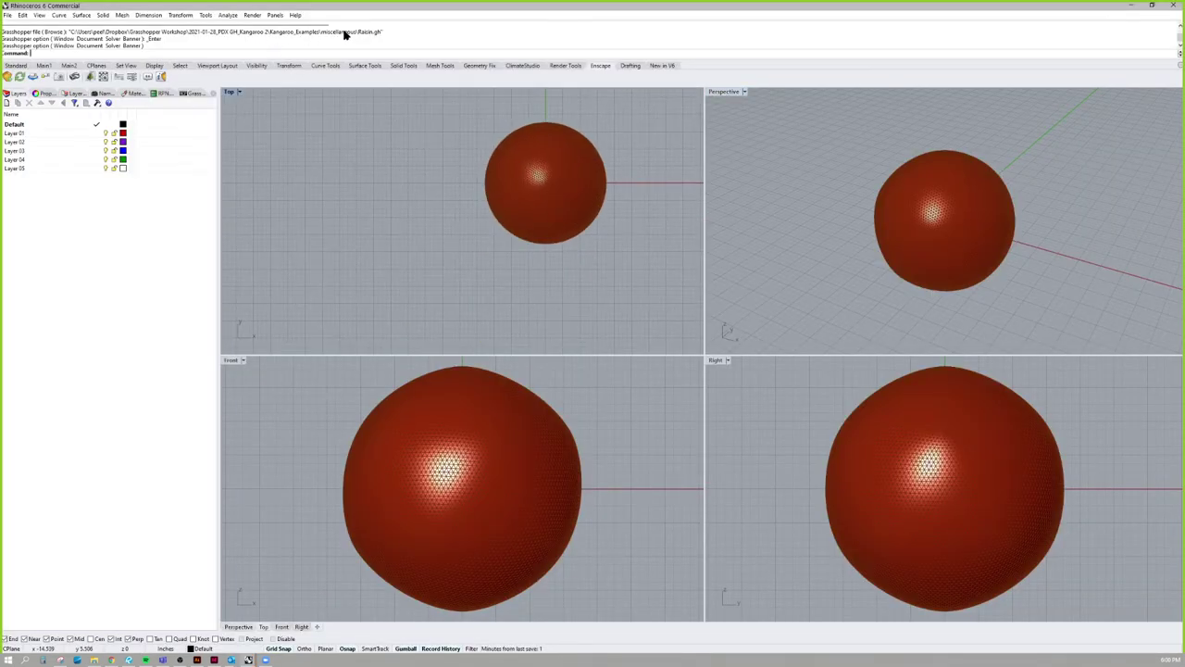
pyautogui.click(847, 157)
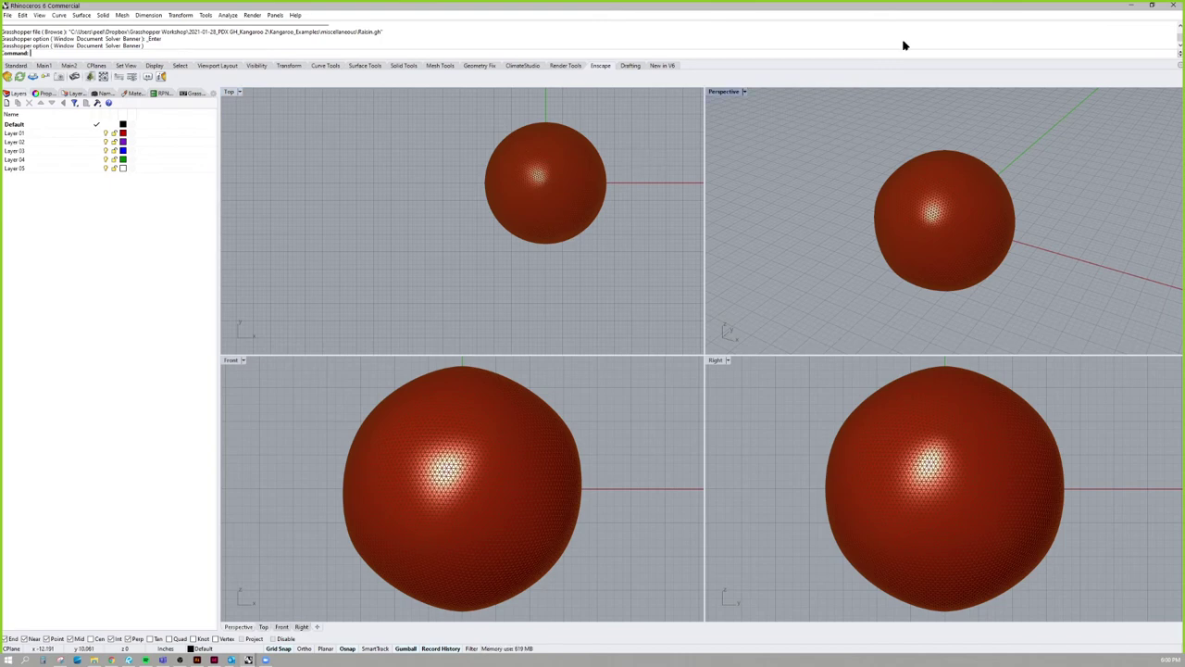
pyautogui.moveTo(916, 12); pyautogui.dragTo(3, 46)
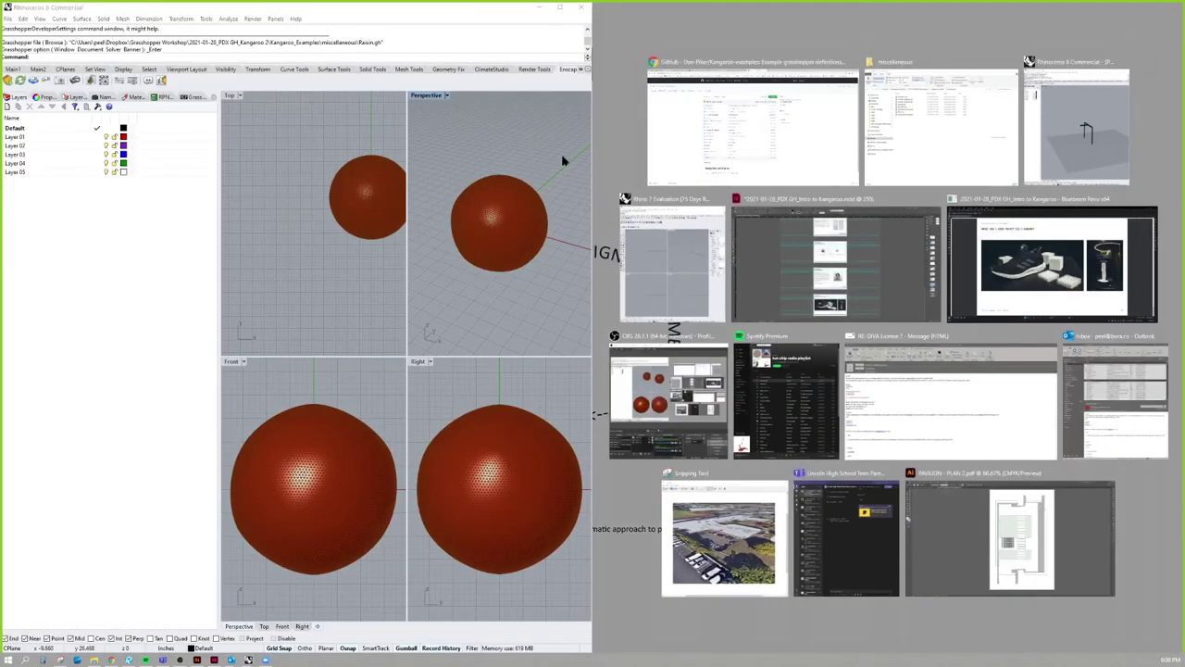
pyautogui.click(556, 151)
pyautogui.scroll(2, 685, 241)
pyautogui.click(665, 227)
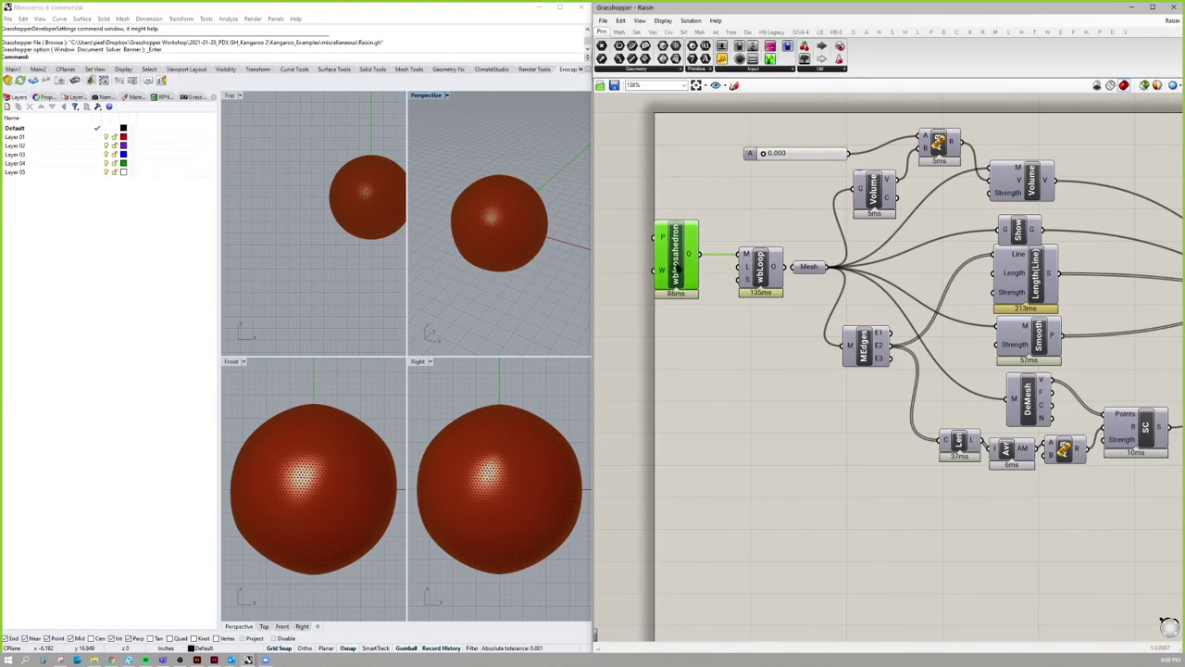
# Move the wbLoop component away from the Mesh parameter, closer to wbIcosahedron.
pyautogui.moveTo(741, 243)
pyautogui.mouseDown(button='right')
pyautogui.moveTo(696, 236)
pyautogui.moveTo(763, 234)
pyautogui.moveTo(750, 222)
pyautogui.mouseUp(button='right')
pyautogui.scroll(2, 492, 209)
pyautogui.moveTo(707, 245); pyautogui.dragTo(681, 244)
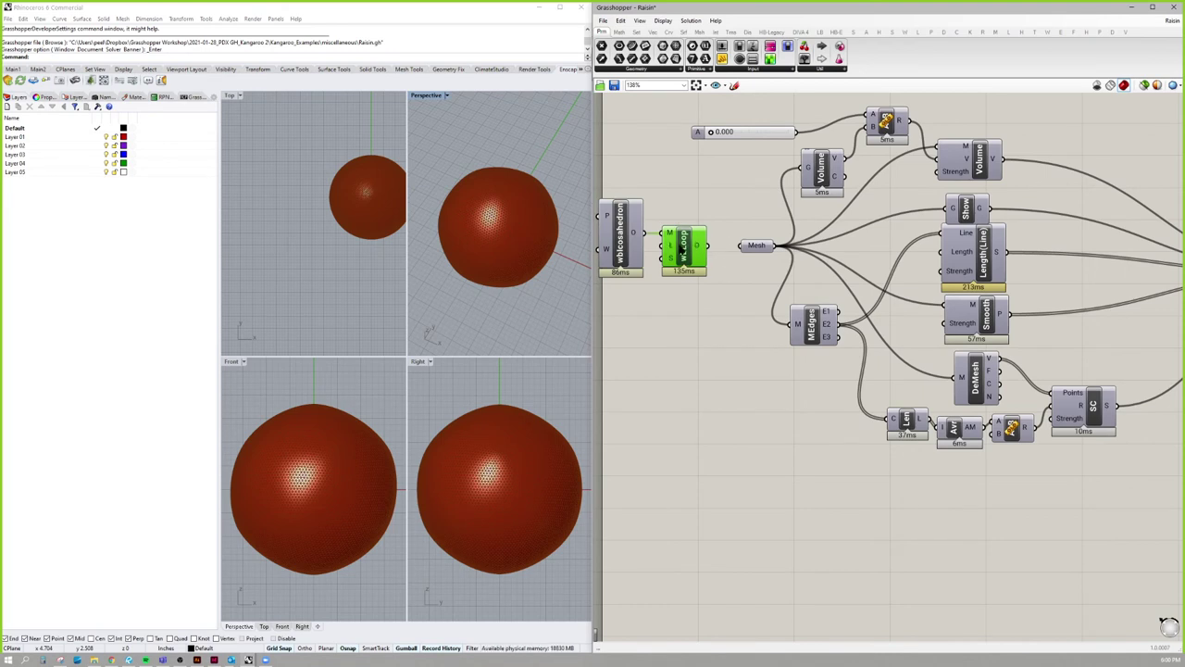
# Turn on the preview of the wbLoop component and look at the subdivided sphere in the Perspective viewport.
pyautogui.moveTo(644, 226); pyautogui.dragTo(700, 233, button='right')
pyautogui.click(689, 234)
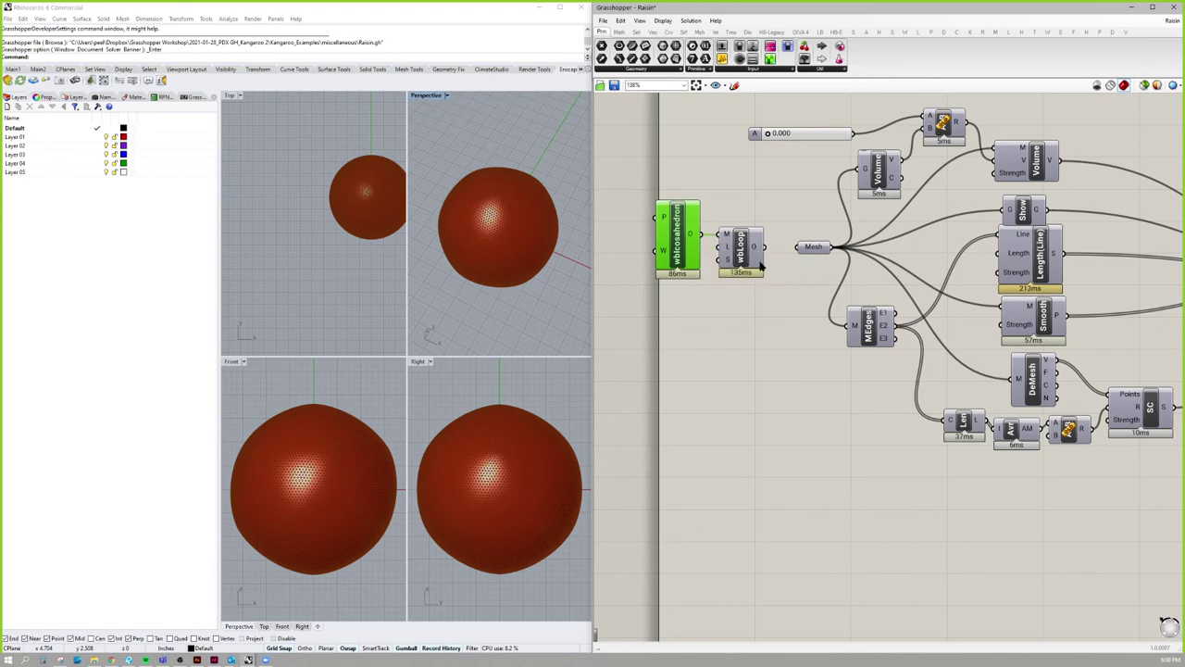
pyautogui.click(748, 252)
pyautogui.middleClick(754, 256)
pyautogui.click(772, 243)
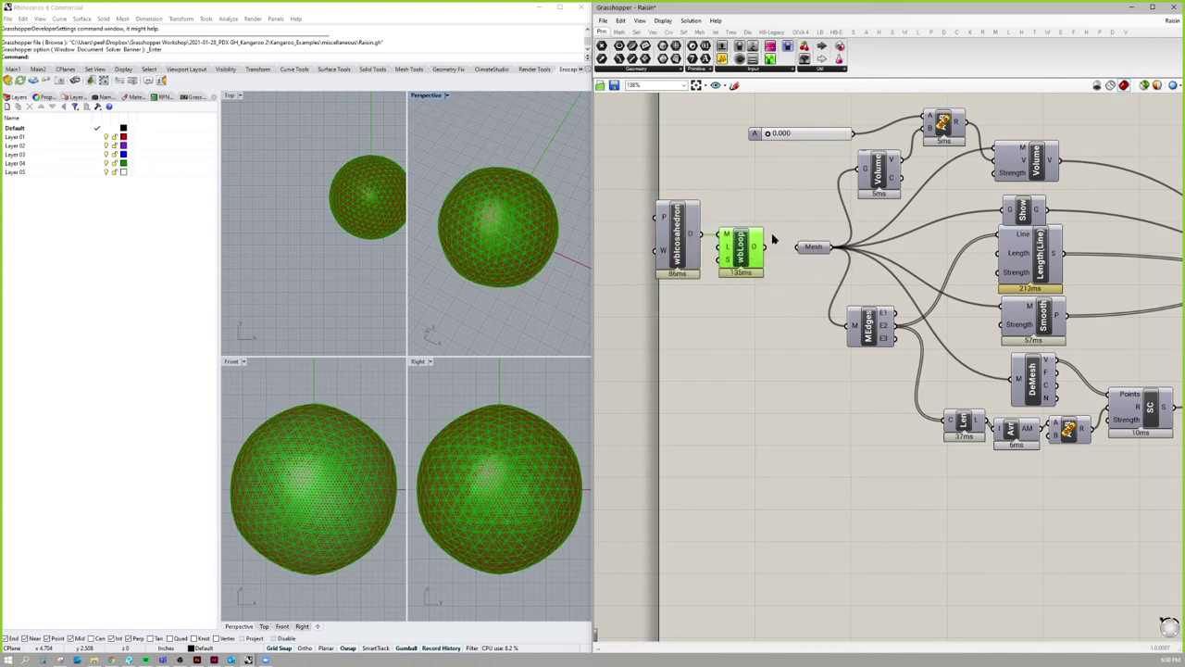
pyautogui.click(696, 192)
pyautogui.scroll(5, 477, 236)
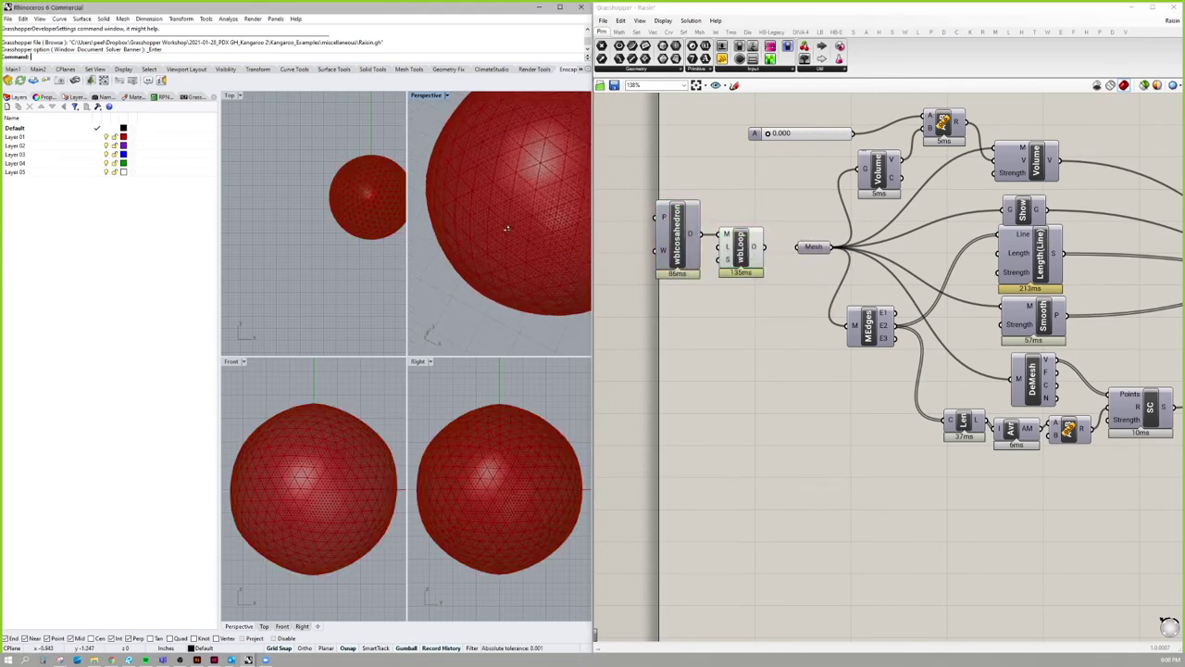
# Turn off the preview of the Kangaroo solver and the output components after it.
pyautogui.scroll(-4, 749, 191)
pyautogui.scroll(2, 952, 248)
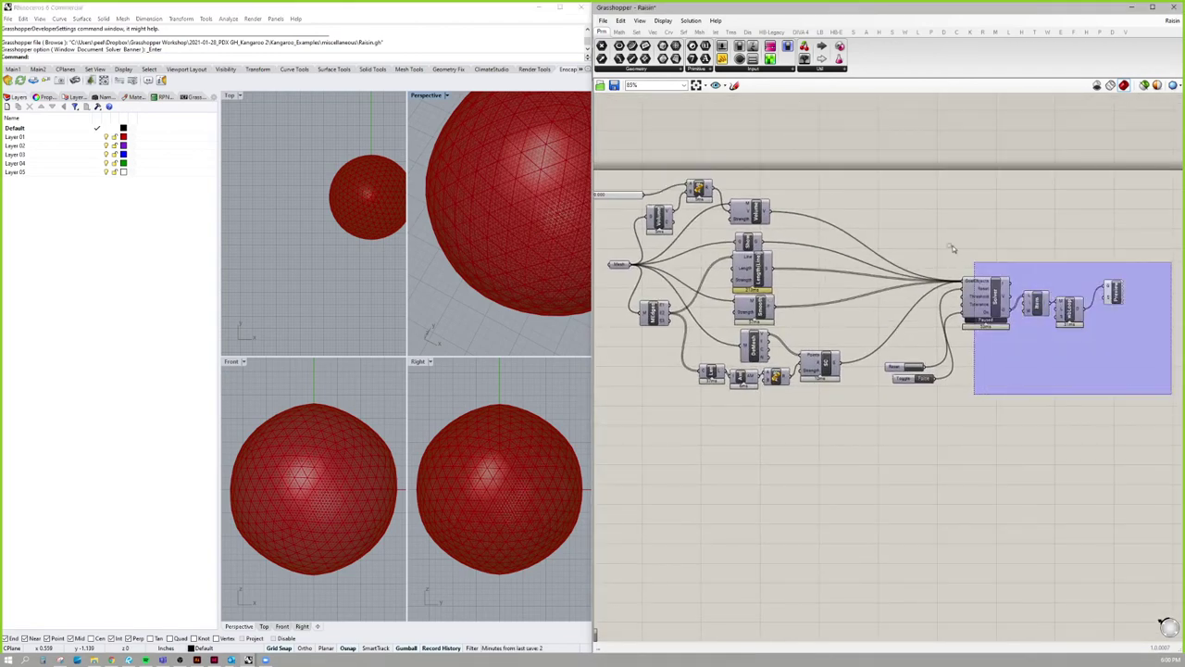
pyautogui.moveTo(952, 248); pyautogui.dragTo(1148, 398)
pyautogui.middleClick(920, 232)
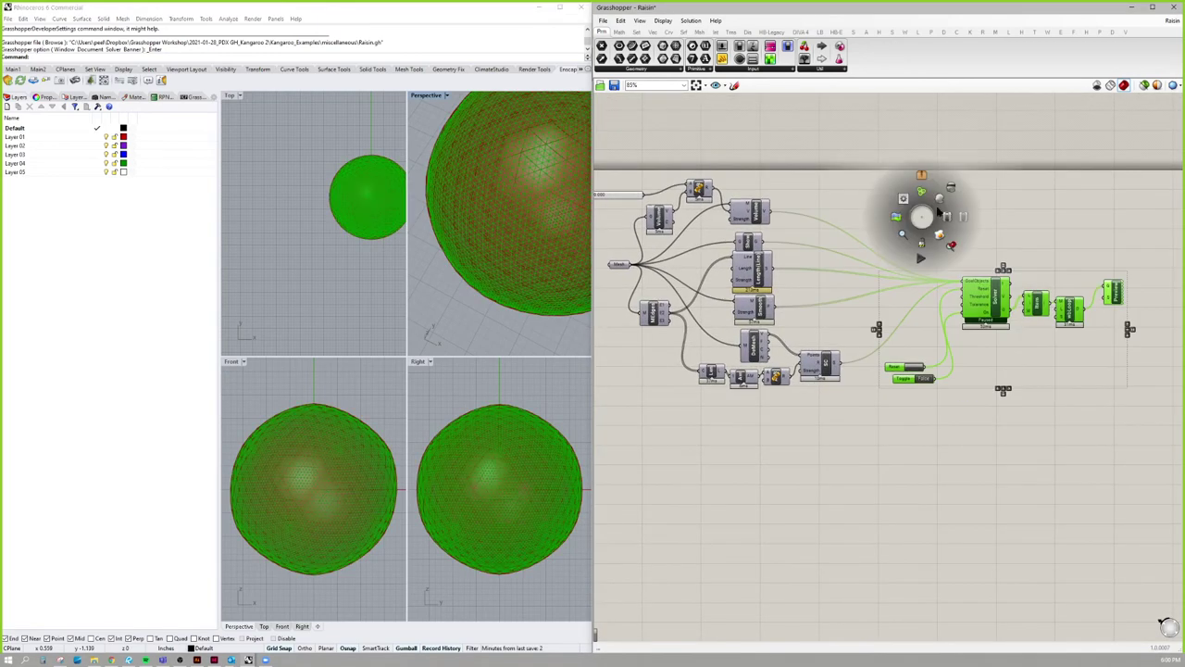
# Maximize the Perspective viewport and frame the whole subdivided mesh sphere.
pyautogui.doubleClick(427, 96)
pyautogui.scroll(5, 410, 257)
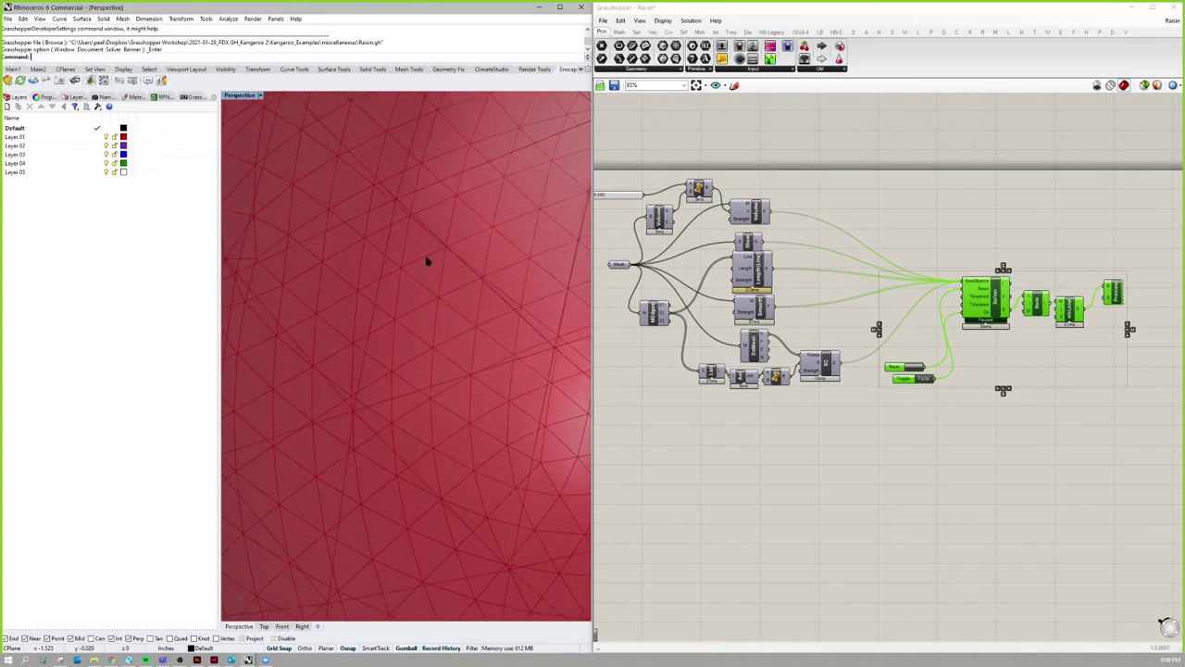
pyautogui.scroll(-6, 427, 262)
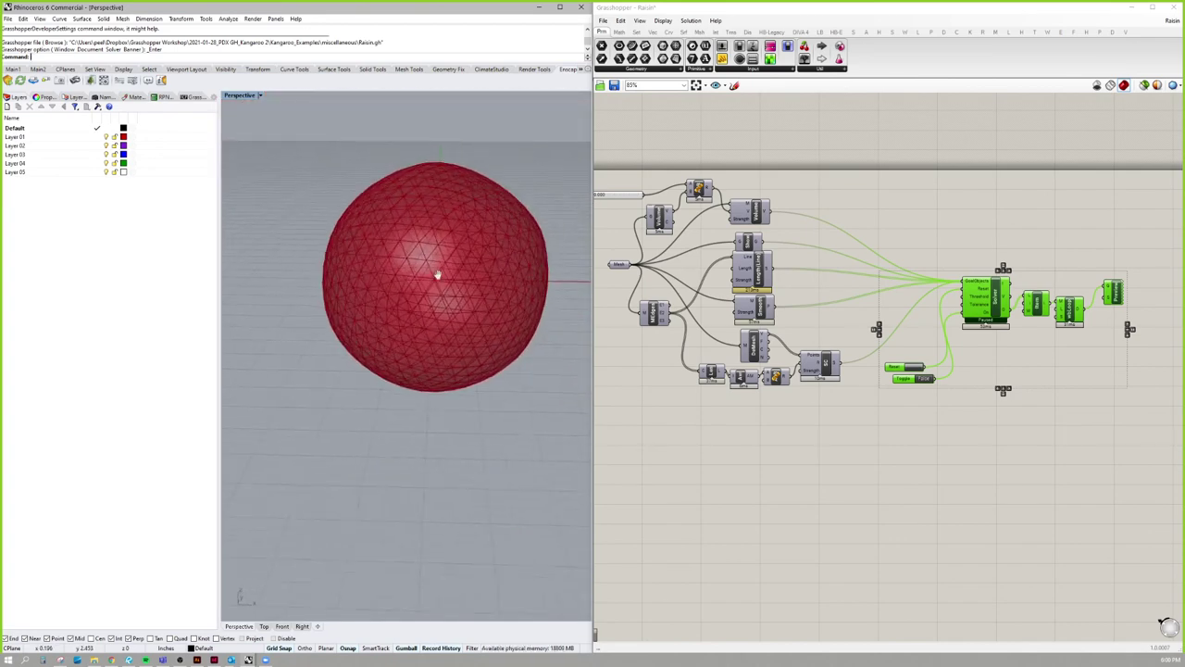
pyautogui.scroll(3, 432, 273)
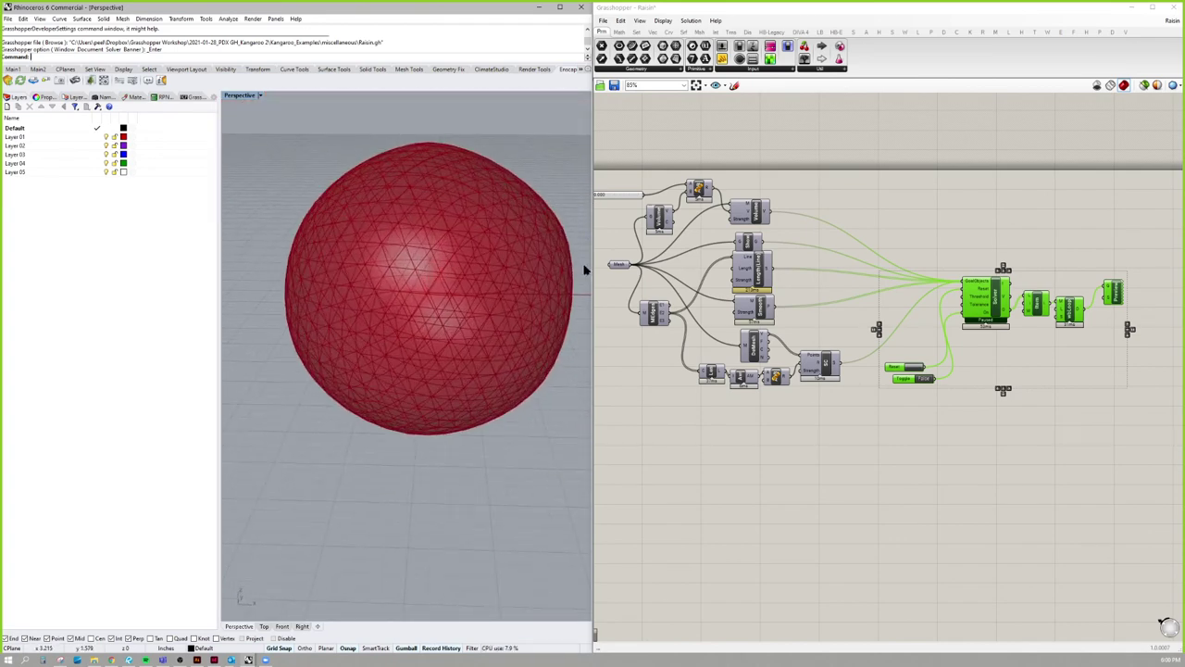
# Turn on the preview of the wbIcosahedron component at the start of the definition.
pyautogui.moveTo(678, 267); pyautogui.dragTo(722, 281, button='right')
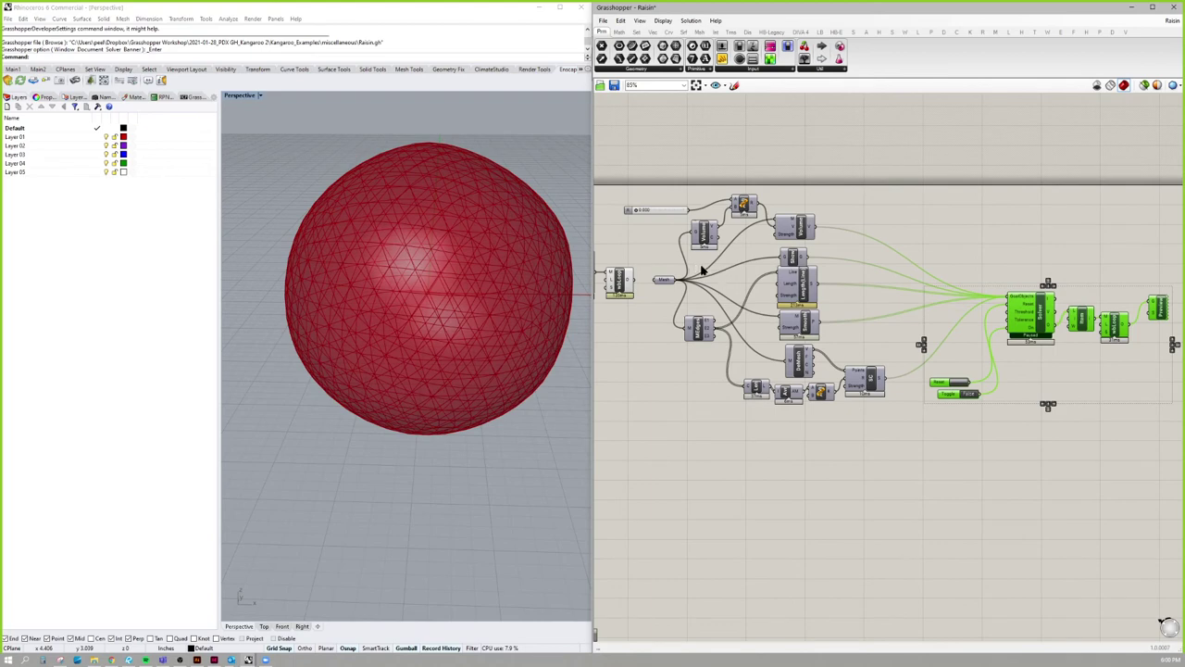
pyautogui.moveTo(619, 283); pyautogui.dragTo(756, 280, button='right')
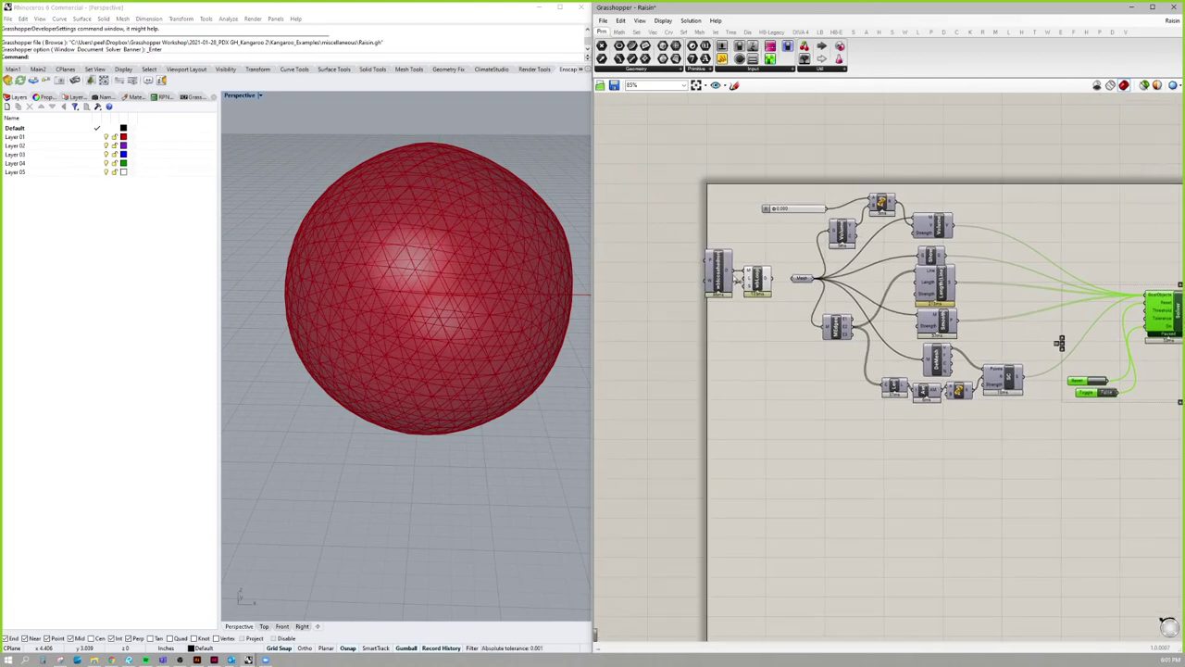
pyautogui.scroll(3, 755, 280)
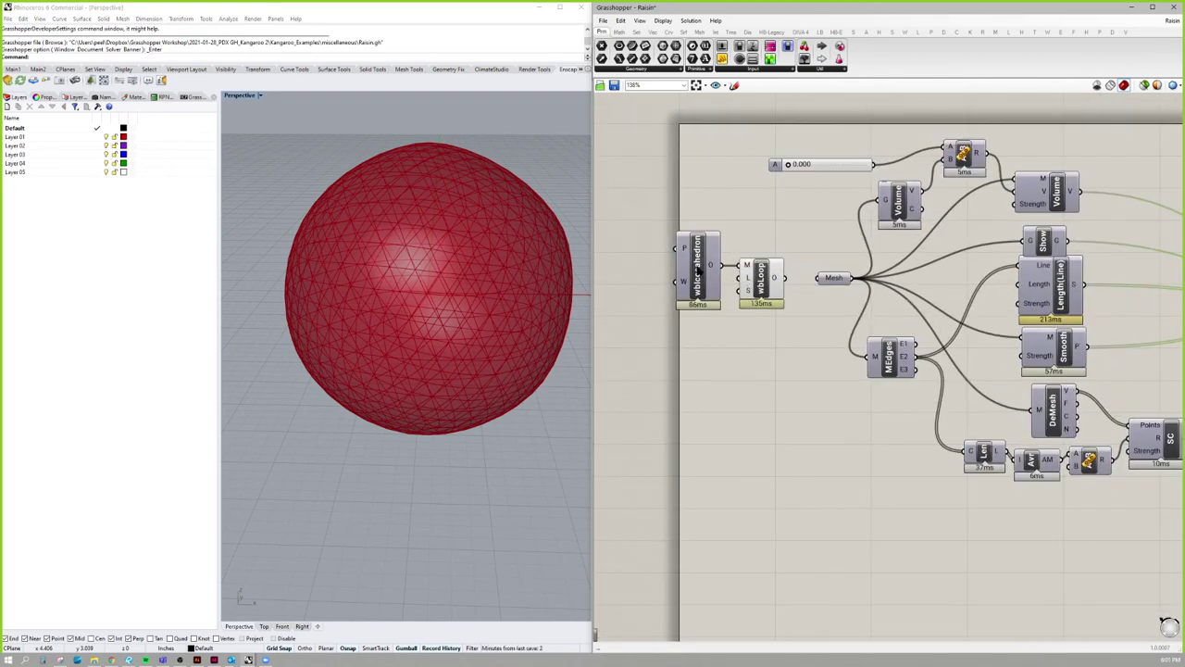
pyautogui.click(701, 268)
pyautogui.rightClick(702, 269)
pyautogui.click(722, 285)
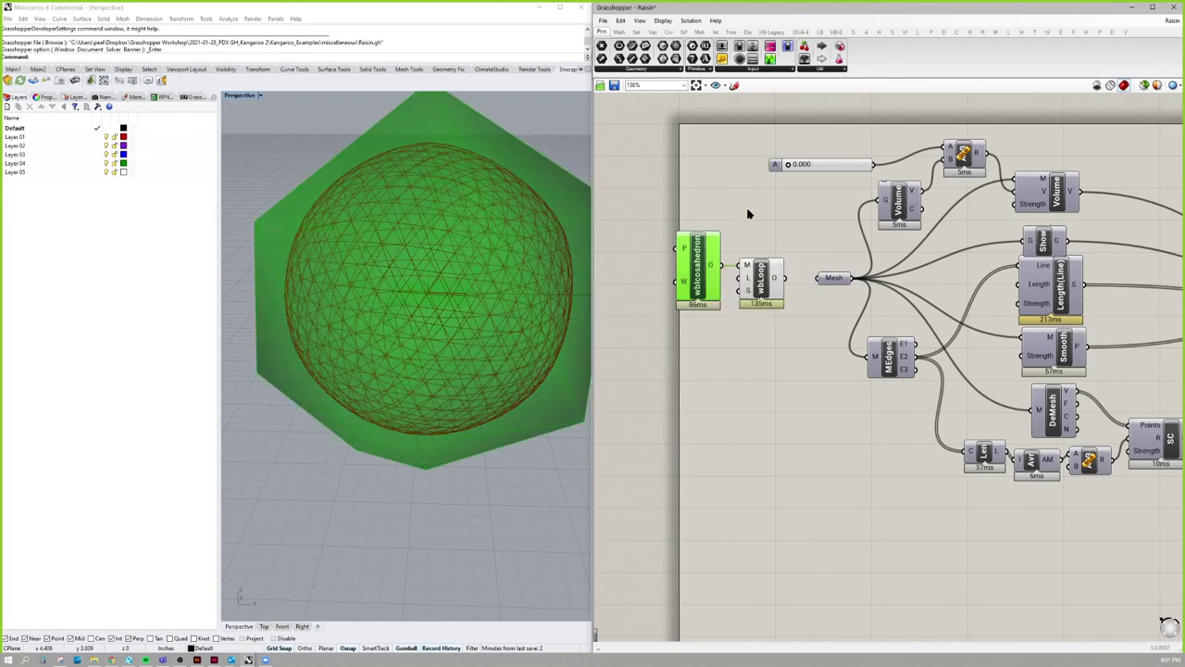
# Compare the icosahedron with the subdivided sphere inside it, and move wbLoop right beside wbIcosahedron.
pyautogui.moveTo(415, 302); pyautogui.dragTo(481, 318, button='right')
pyautogui.scroll(-2, 433, 335)
pyautogui.moveTo(752, 278); pyautogui.dragTo(736, 282)
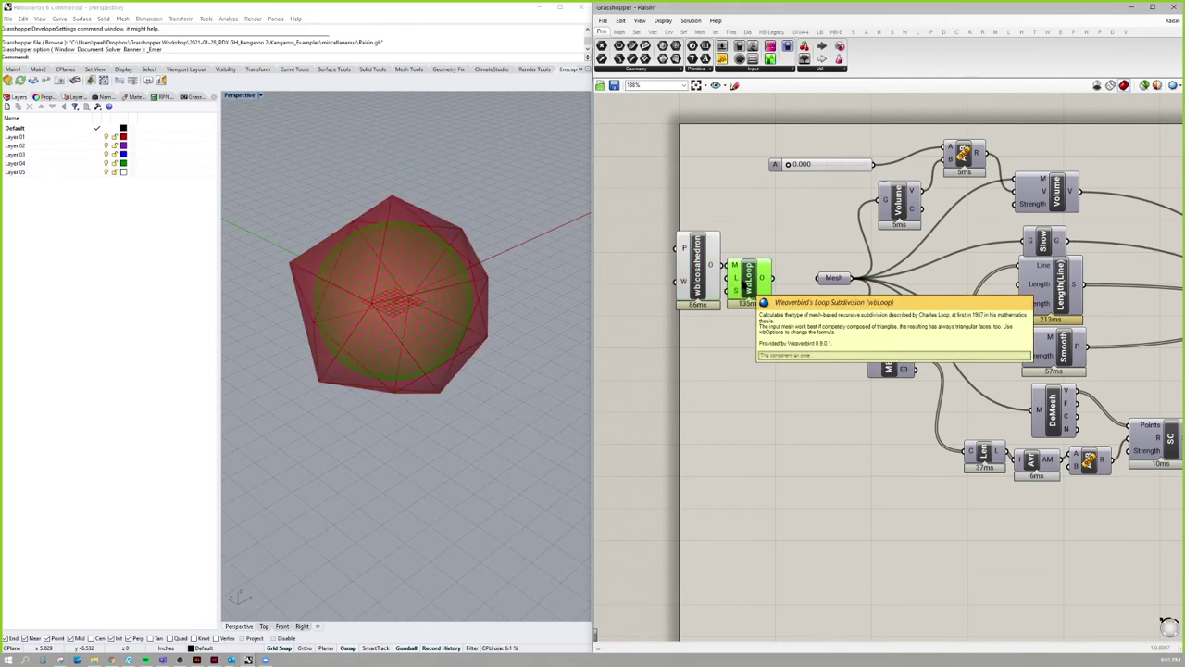
pyautogui.click(732, 333)
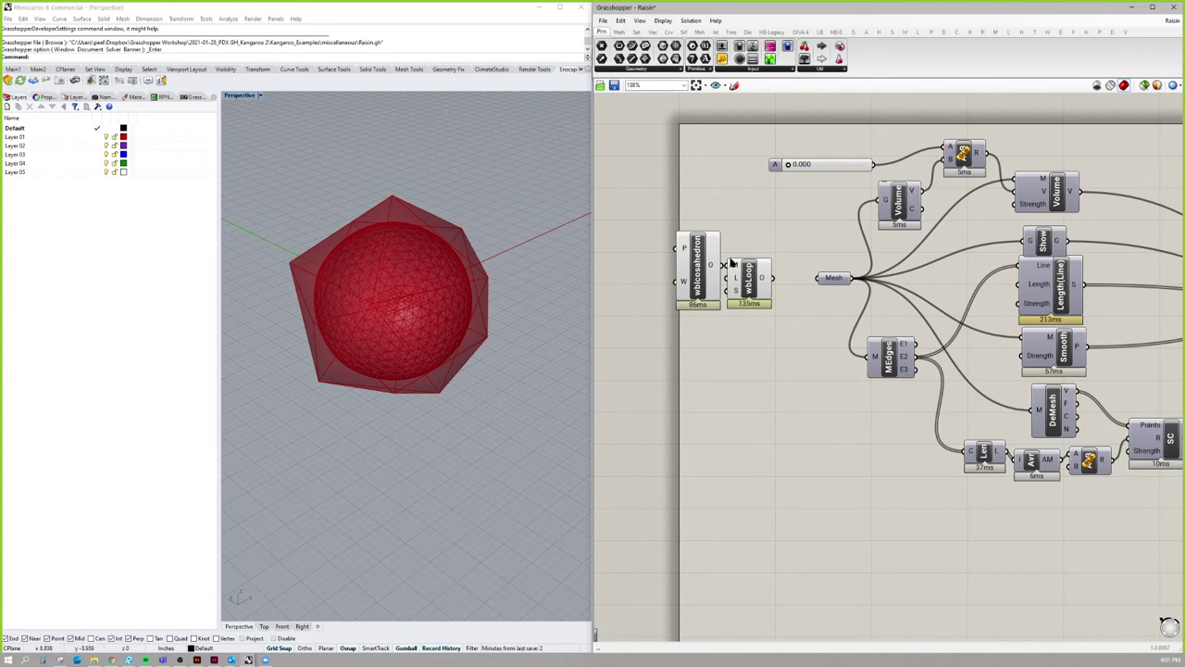
# Move the number slider and the multiplication component it feeds up and slightly right, clear of the Volume component.
pyautogui.moveTo(791, 250); pyautogui.dragTo(749, 262, button='right')
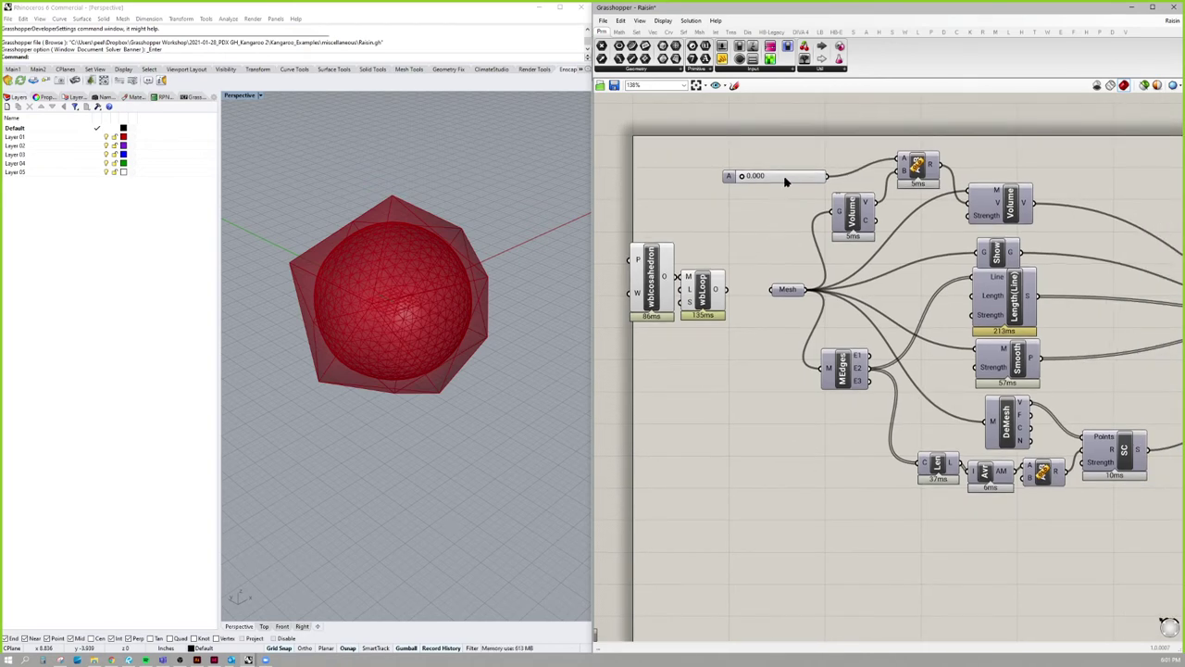
pyautogui.moveTo(786, 179); pyautogui.dragTo(808, 161)
pyautogui.moveTo(917, 165); pyautogui.dragTo(841, 155, button='right')
pyautogui.click(841, 155)
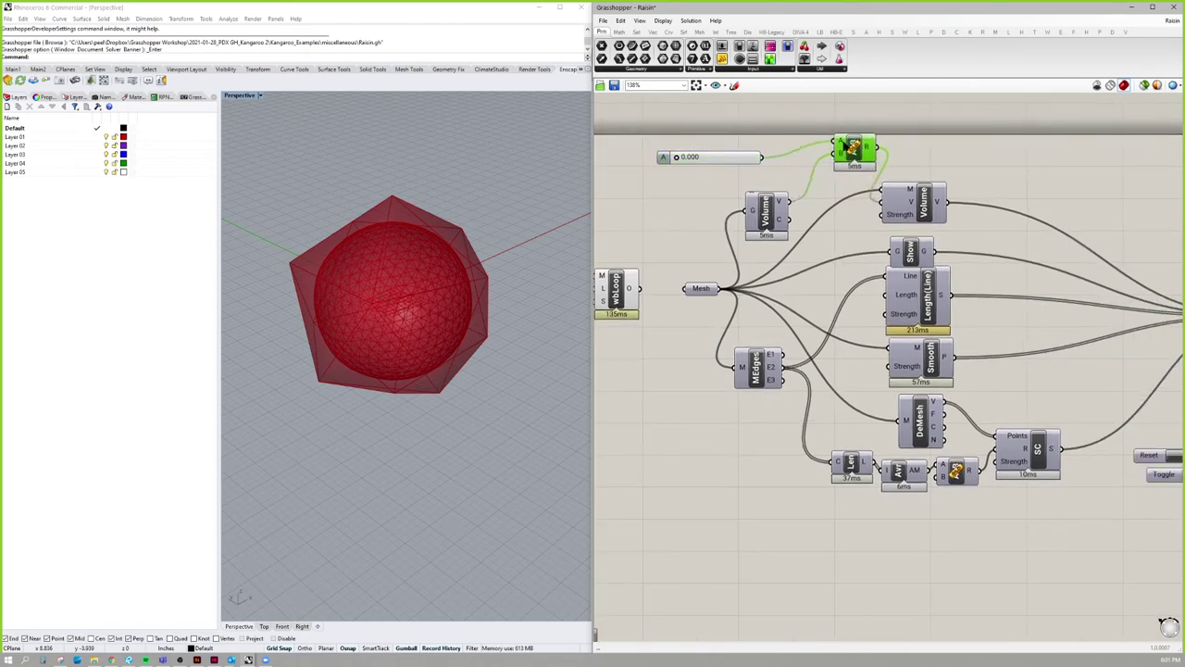
# Move the Show component up so it is separated from the Length(Line) goal.
pyautogui.scroll(4, 838, 153)
pyautogui.scroll(-5, 839, 157)
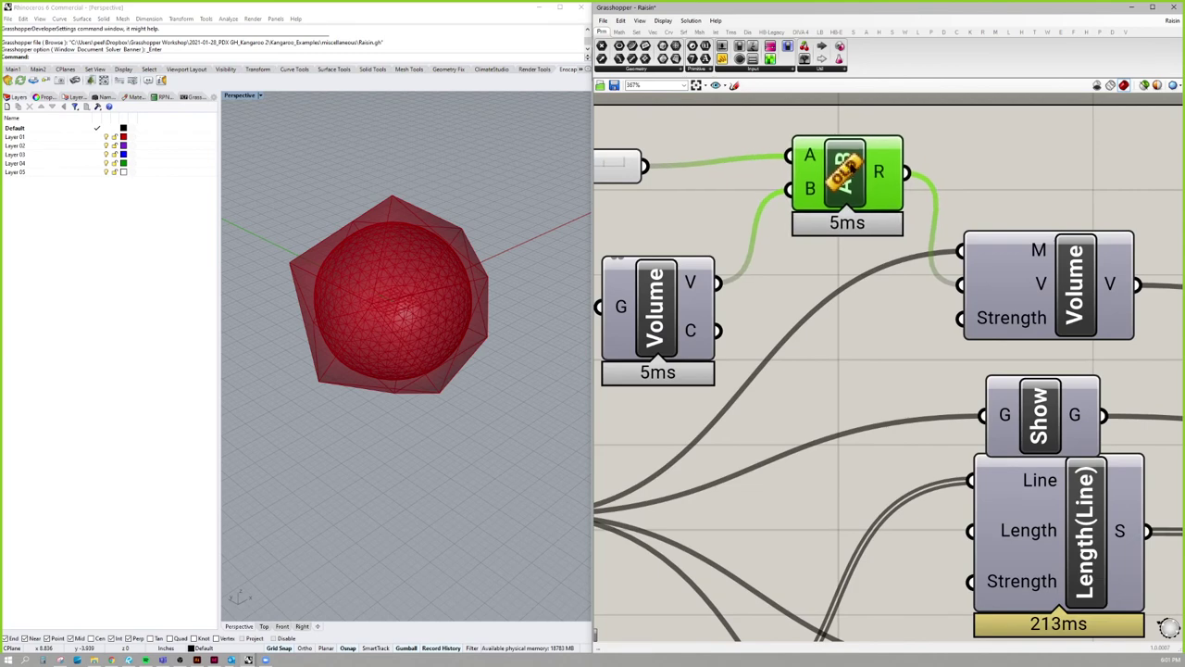
pyautogui.scroll(2, 889, 287)
pyautogui.click(875, 250)
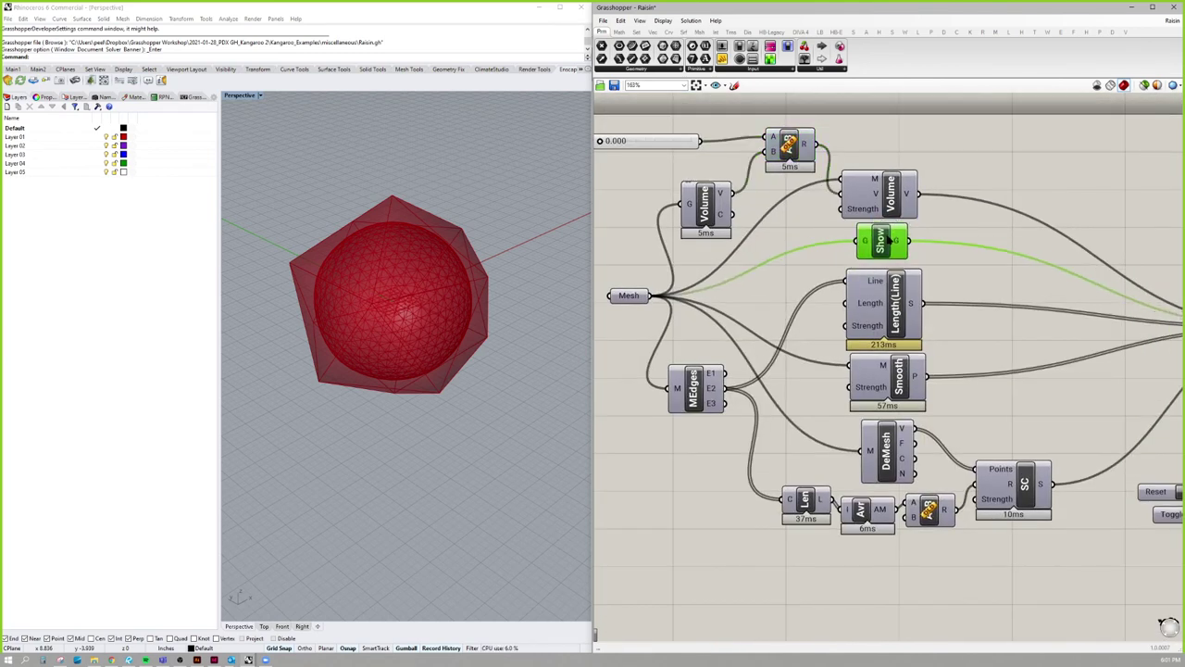
# Trace how the mesh feeds the mesh edges component, the volume measurement and the multiplication with the slider.
pyautogui.scroll(-2, 887, 307)
pyautogui.moveTo(593, 244); pyautogui.dragTo(661, 271, button='right')
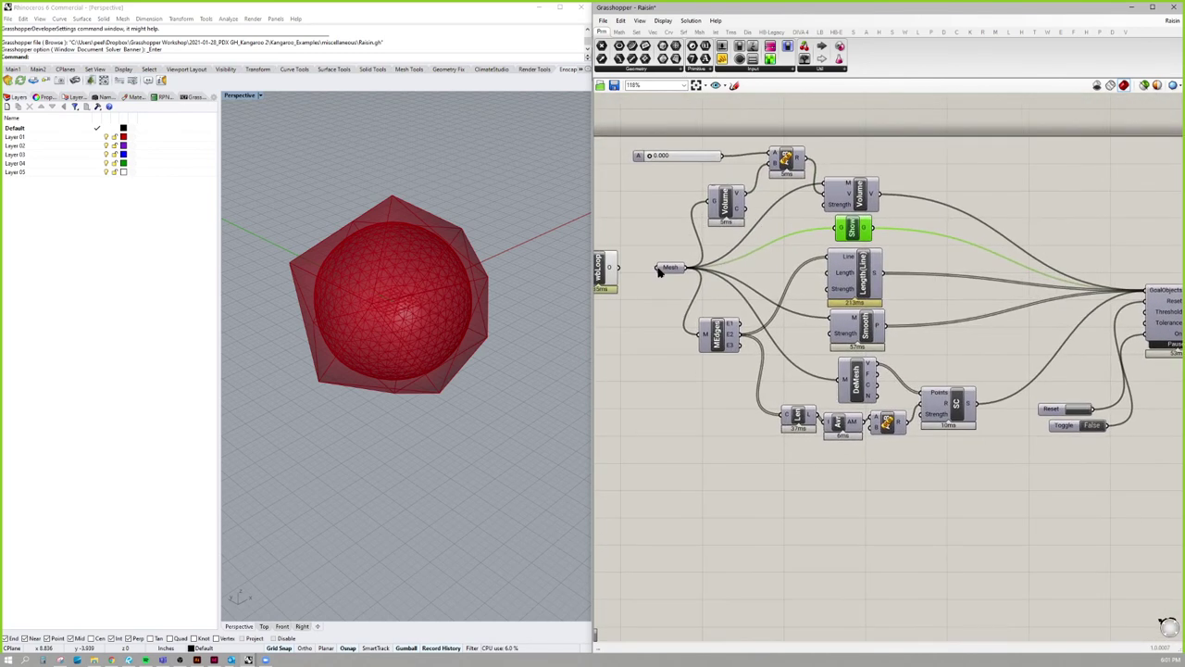
pyautogui.moveTo(732, 335); pyautogui.dragTo(734, 333)
pyautogui.click(727, 207)
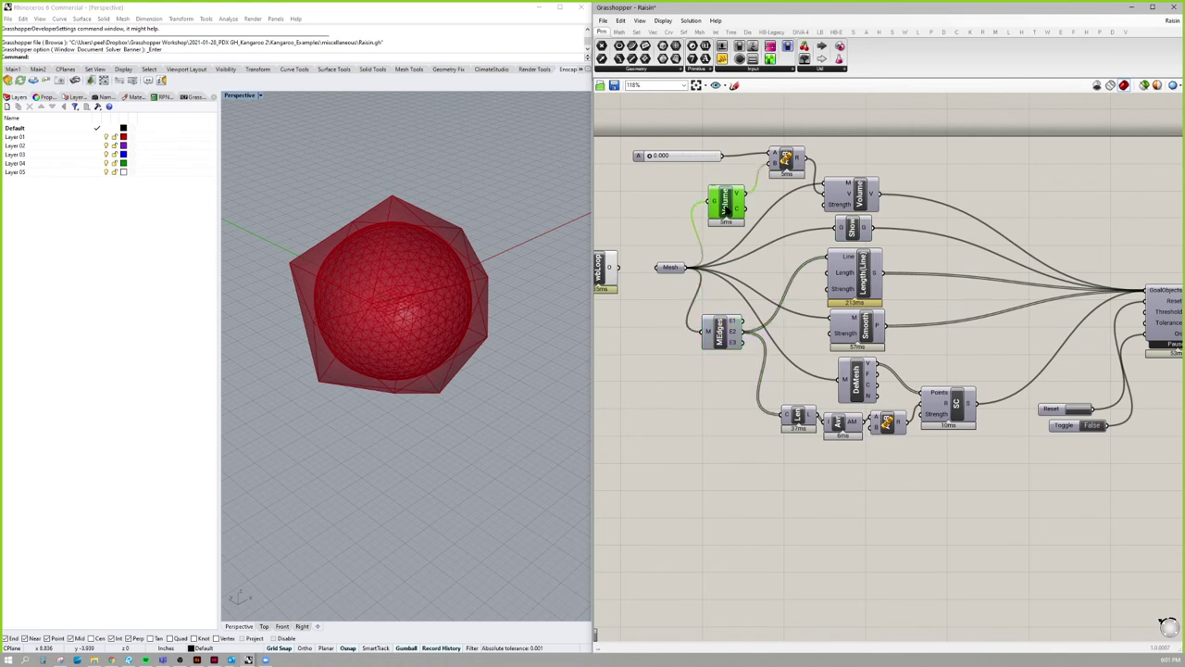
pyautogui.click(789, 160)
pyautogui.moveTo(711, 122); pyautogui.dragTo(741, 124, button='right')
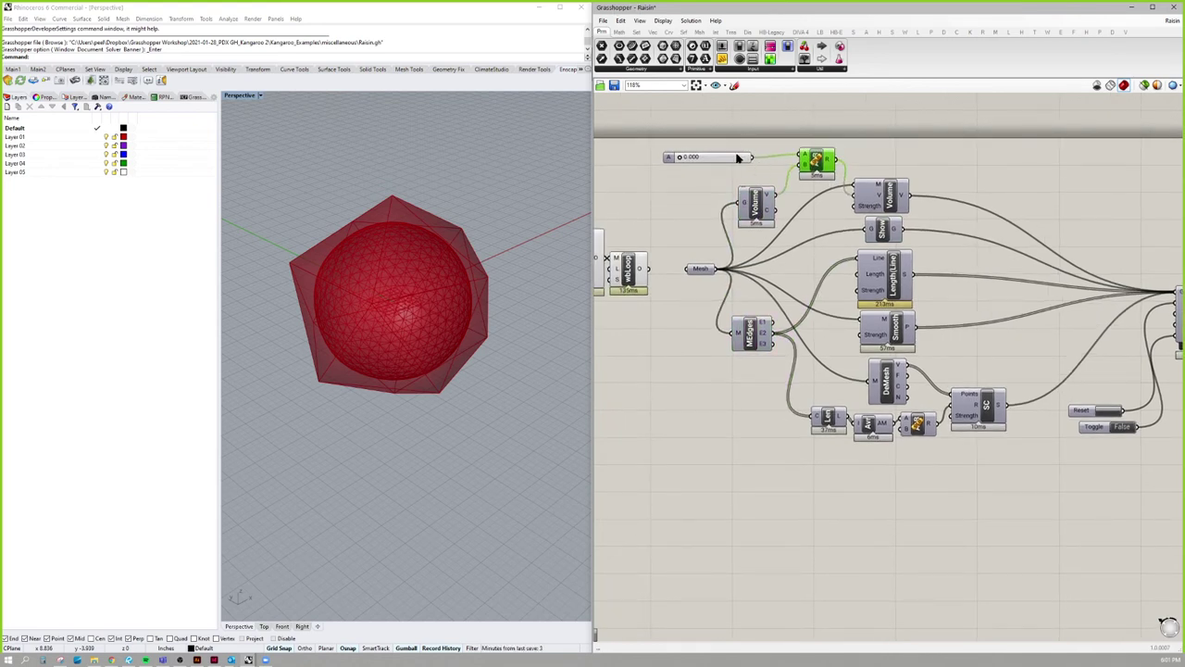
# Reposition the number slider to the right and move the Volume goal up, clear of the Show component.
pyautogui.click(757, 212)
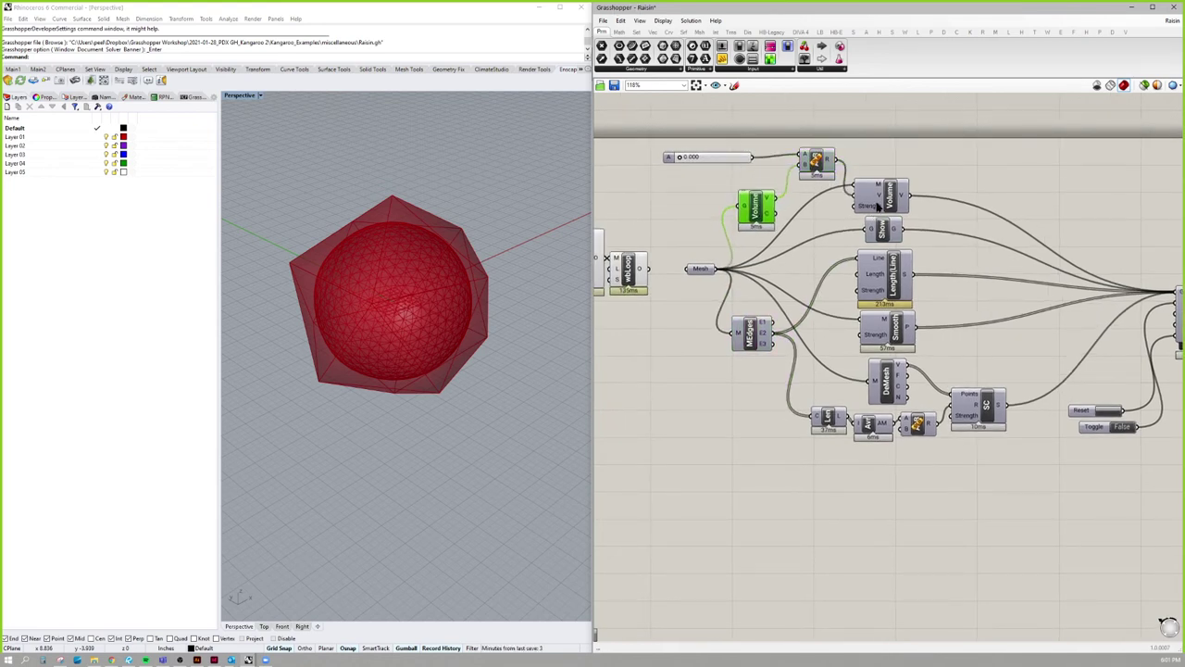
pyautogui.moveTo(878, 205); pyautogui.dragTo(869, 209)
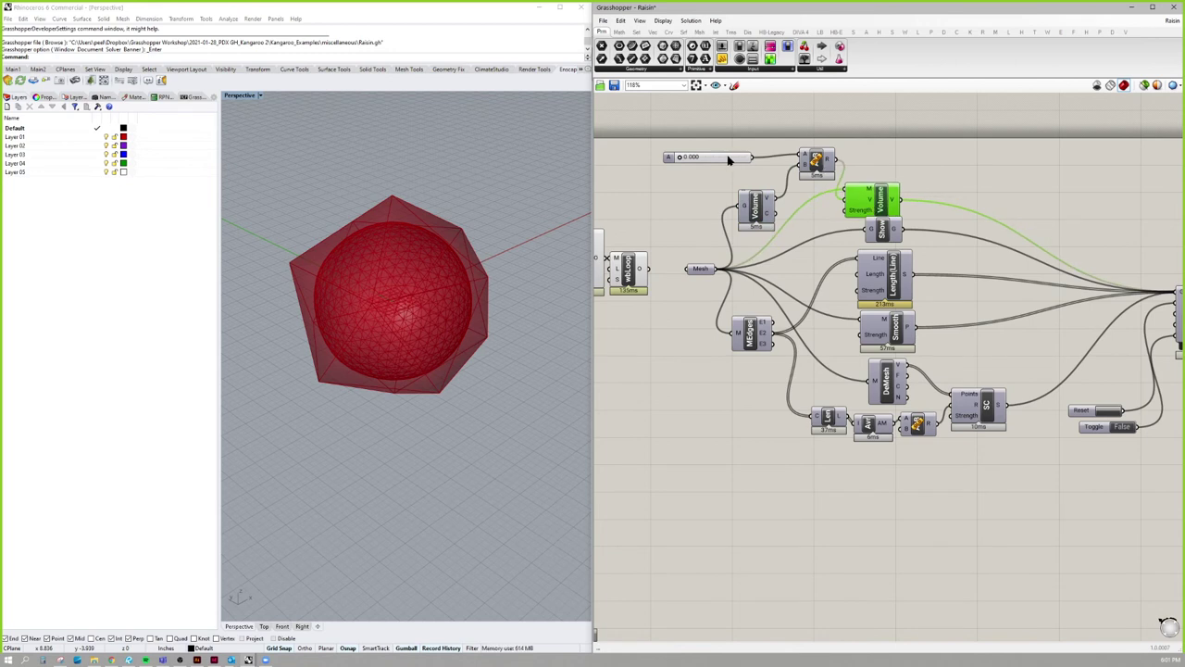
pyautogui.moveTo(728, 160); pyautogui.dragTo(695, 155)
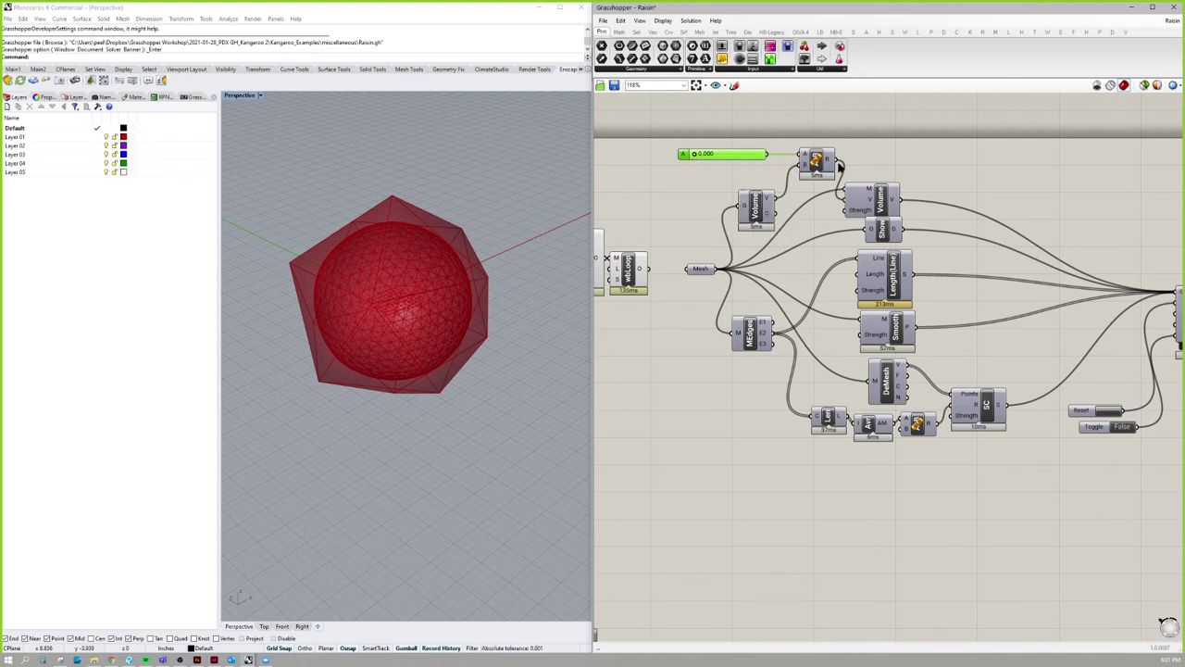
pyautogui.moveTo(879, 231); pyautogui.dragTo(888, 191)
pyautogui.moveTo(992, 210); pyautogui.dragTo(951, 204, button='right')
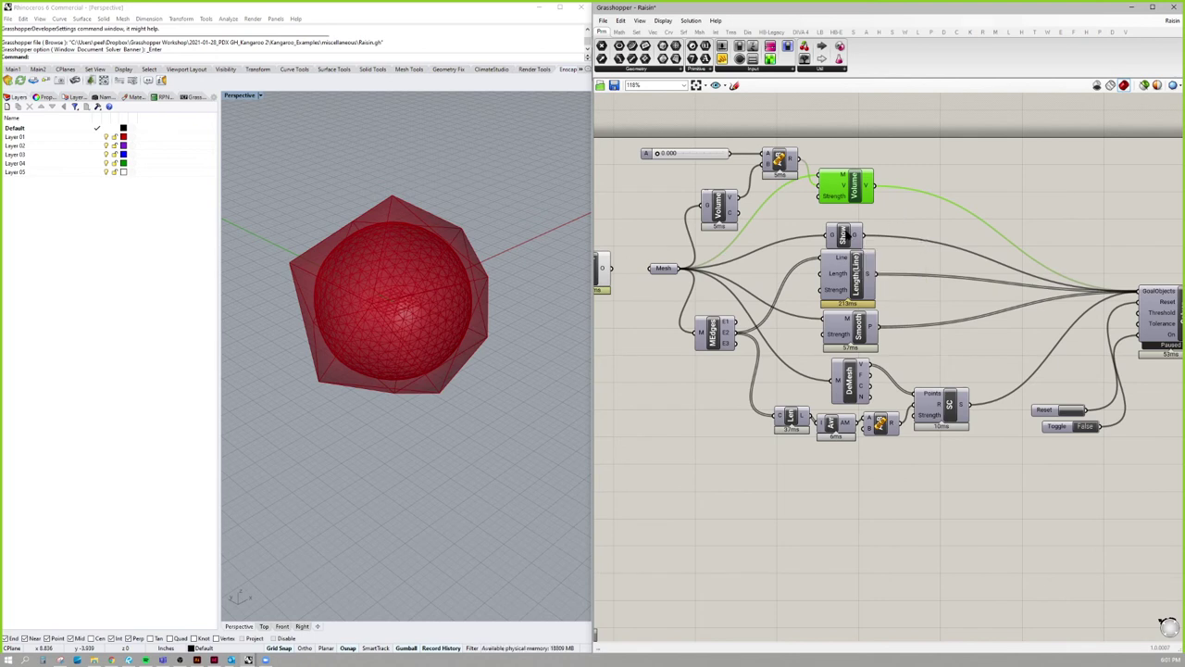
# Nudge the Show component up between the Volume and Length(Line) goals, and locate its source among the Kangaroo components.
pyautogui.click(842, 232)
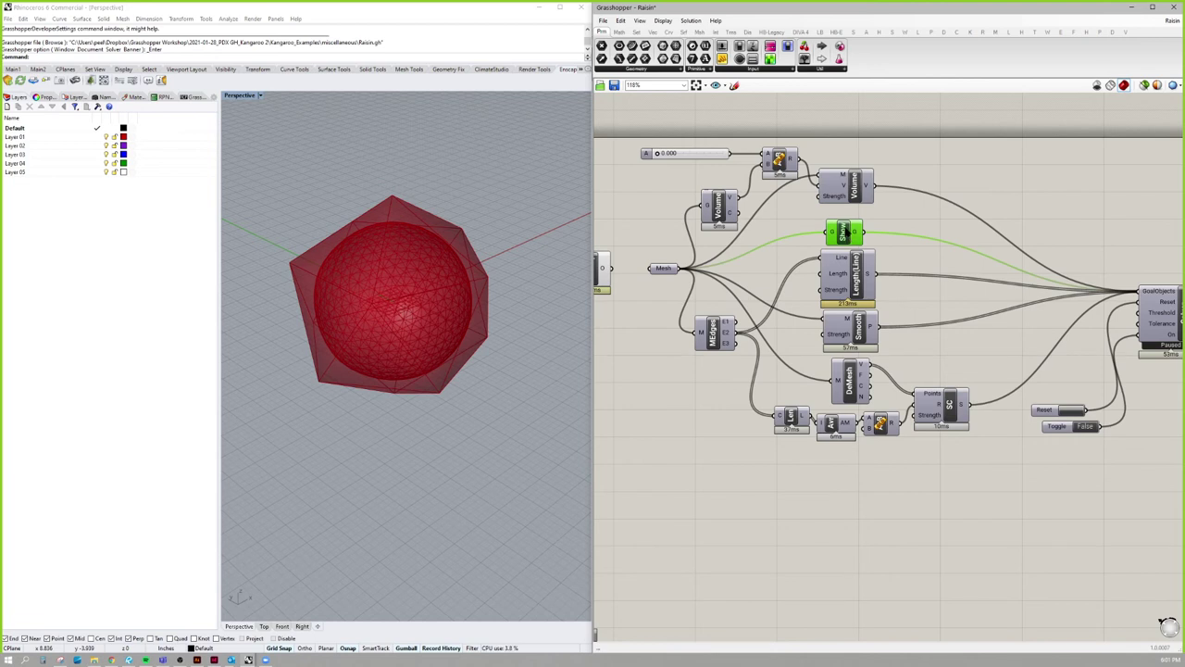
pyautogui.moveTo(846, 236); pyautogui.dragTo(843, 232)
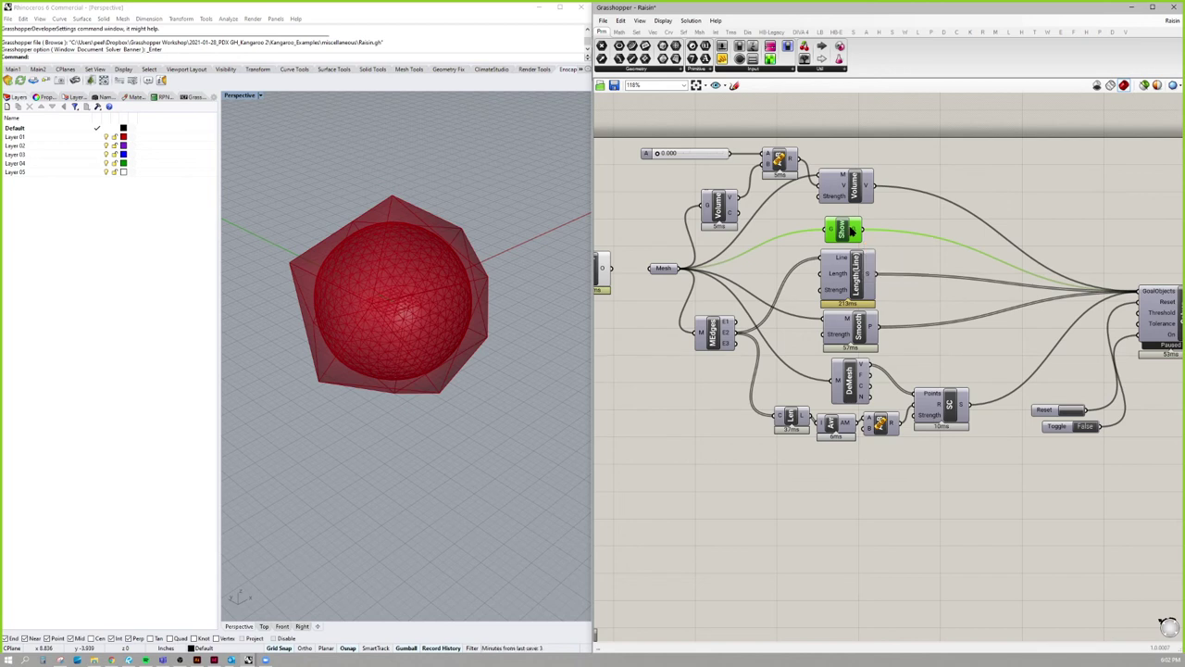
pyautogui.moveTo(1130, 325); pyautogui.dragTo(1033, 315, button='right')
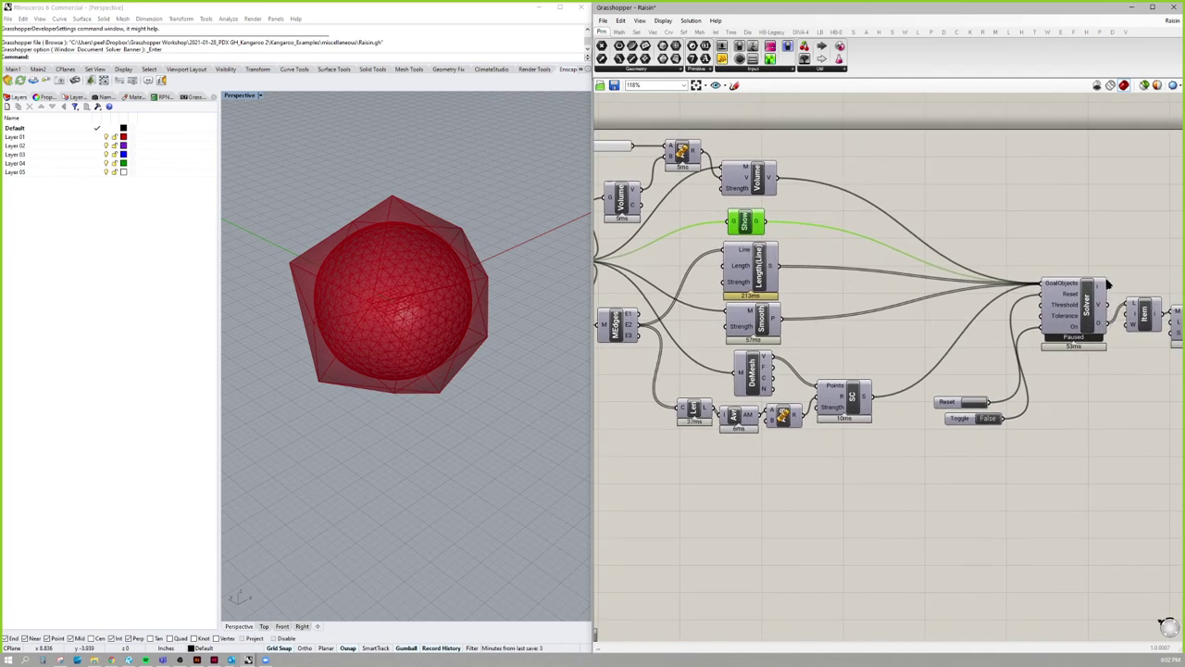
pyautogui.moveTo(742, 230)
pyautogui.mouseDown()
pyautogui.moveTo(746, 202)
pyautogui.moveTo(750, 228)
pyautogui.mouseUp()
pyautogui.moveTo(749, 228); pyautogui.dragTo(793, 225, button='right')
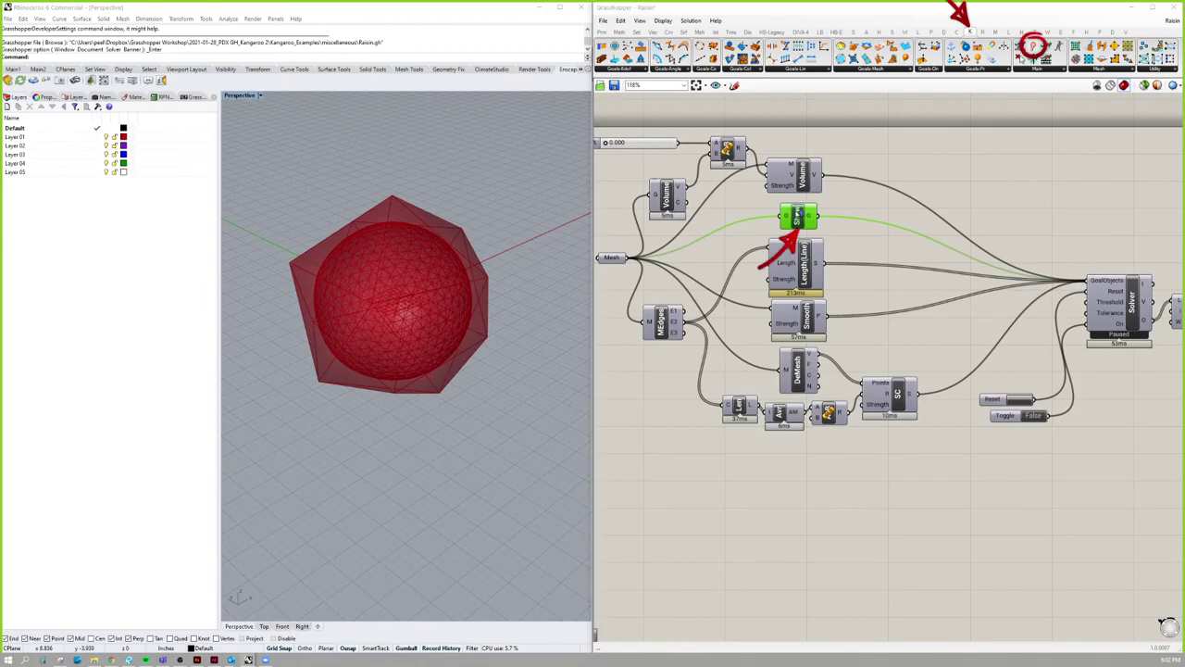
pyautogui.click(874, 203)
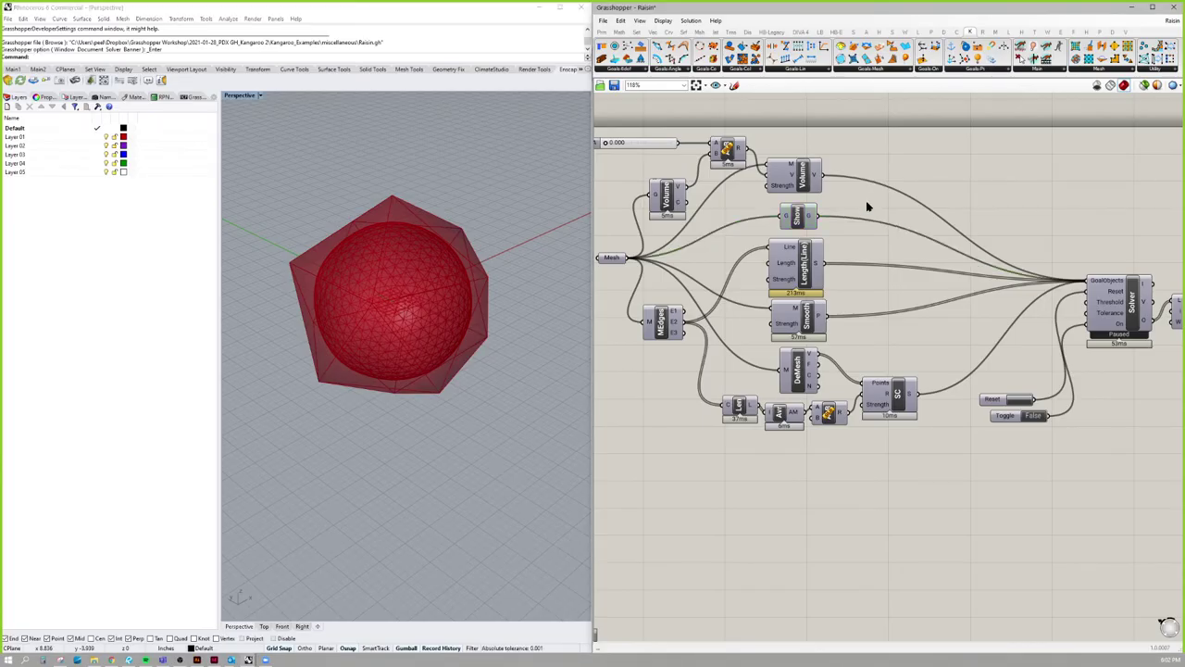
# Examine the Length(Line), Smooth and Volume goals and follow their connections into the solver's GoalObjects input.
pyautogui.moveTo(860, 291); pyautogui.dragTo(880, 249, button='right')
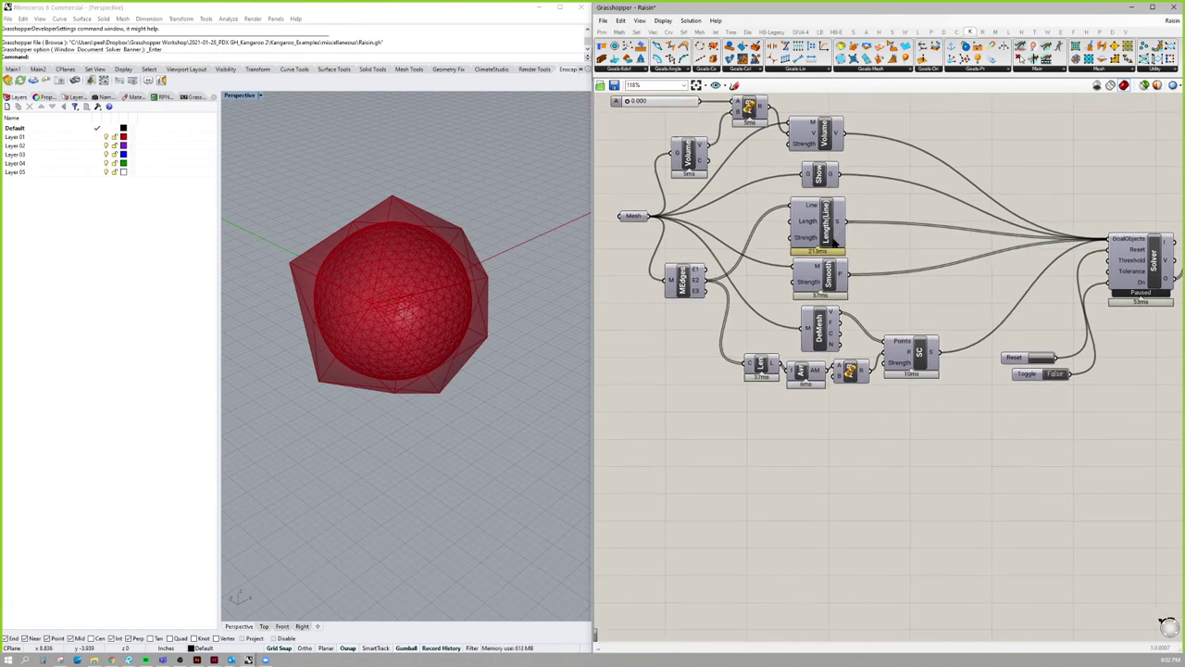
pyautogui.moveTo(859, 242); pyautogui.dragTo(852, 229, button='right')
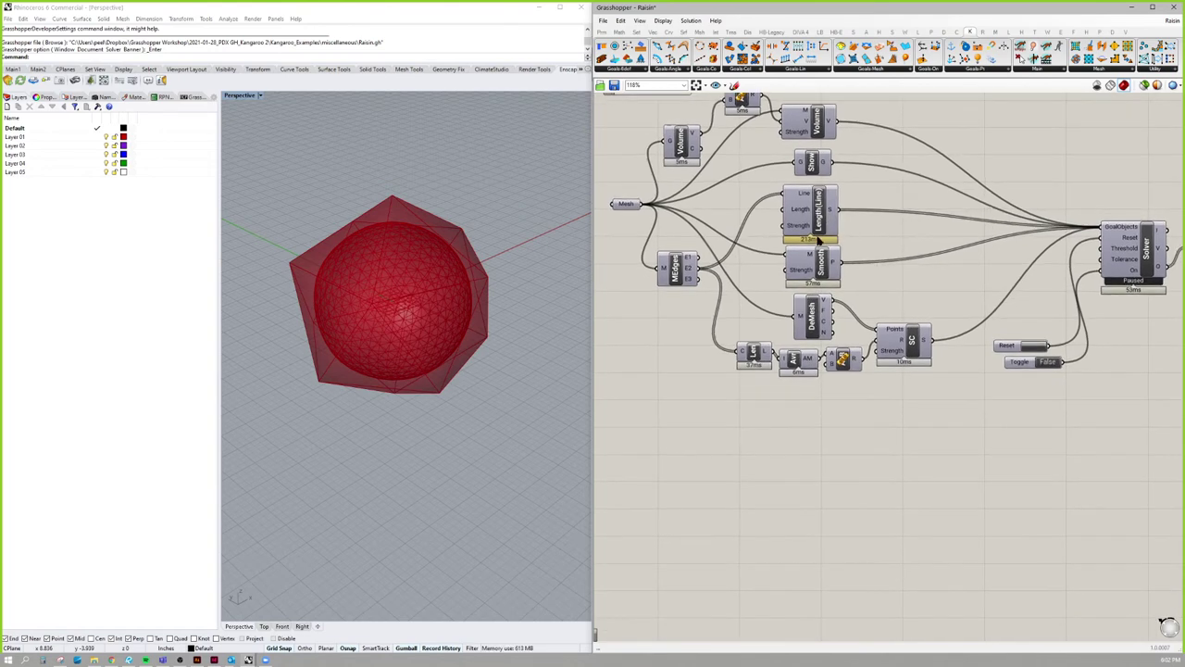
pyautogui.click(816, 224)
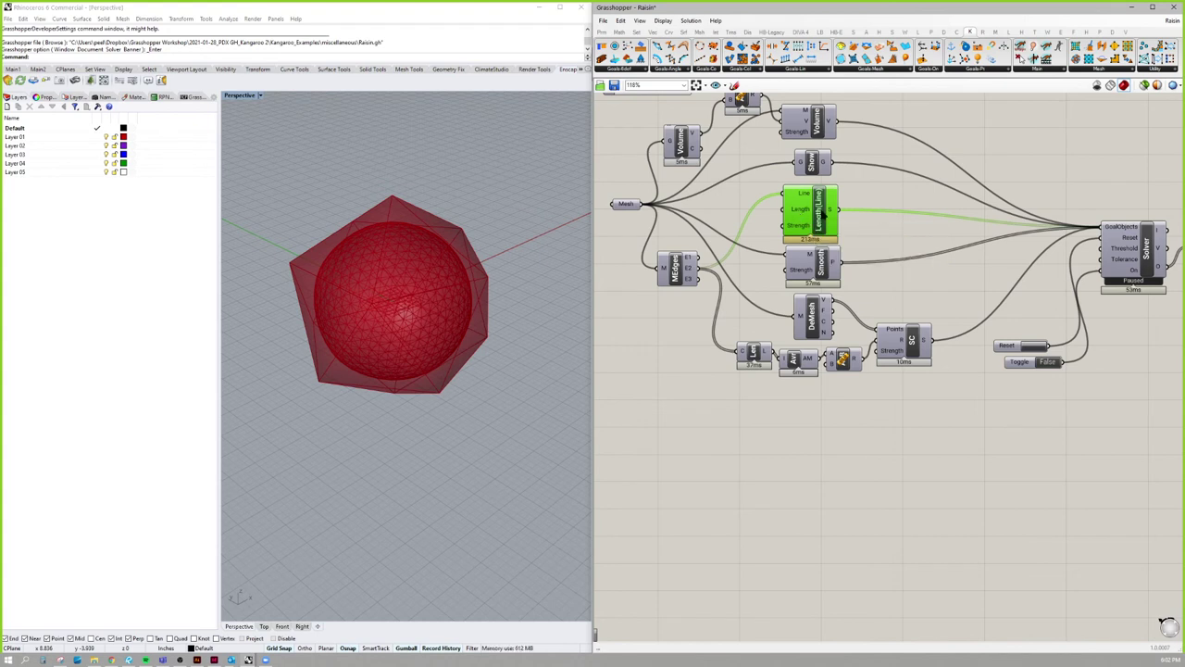
pyautogui.moveTo(903, 243); pyautogui.dragTo(853, 268, button='right')
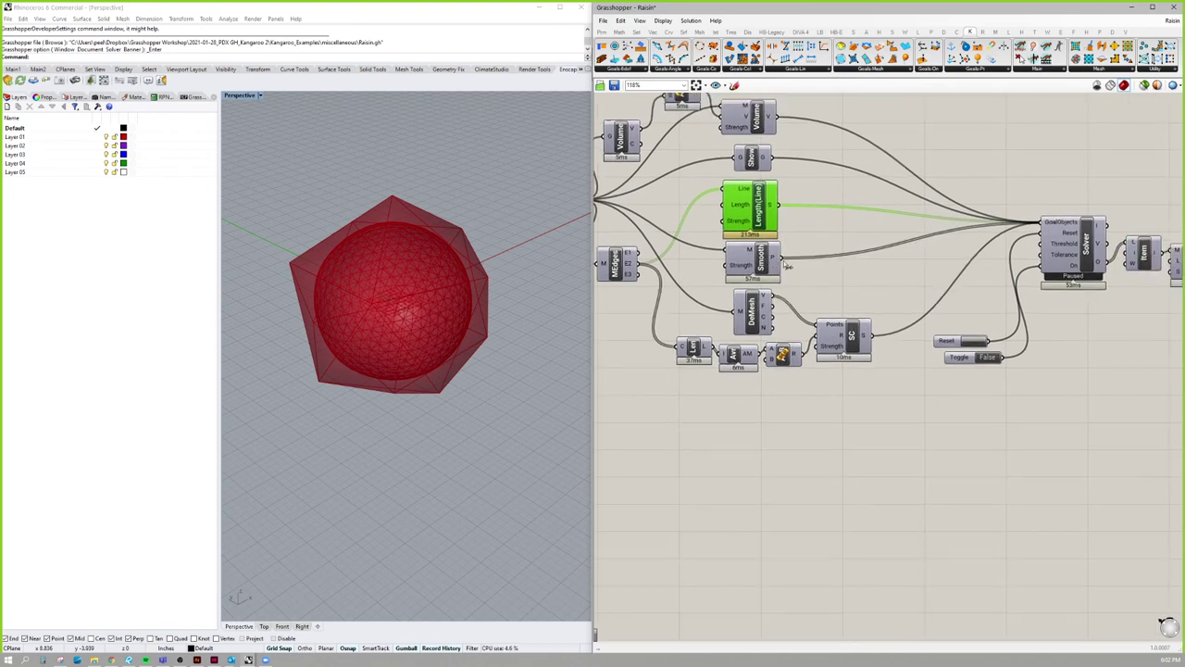
pyautogui.scroll(-3, 801, 268)
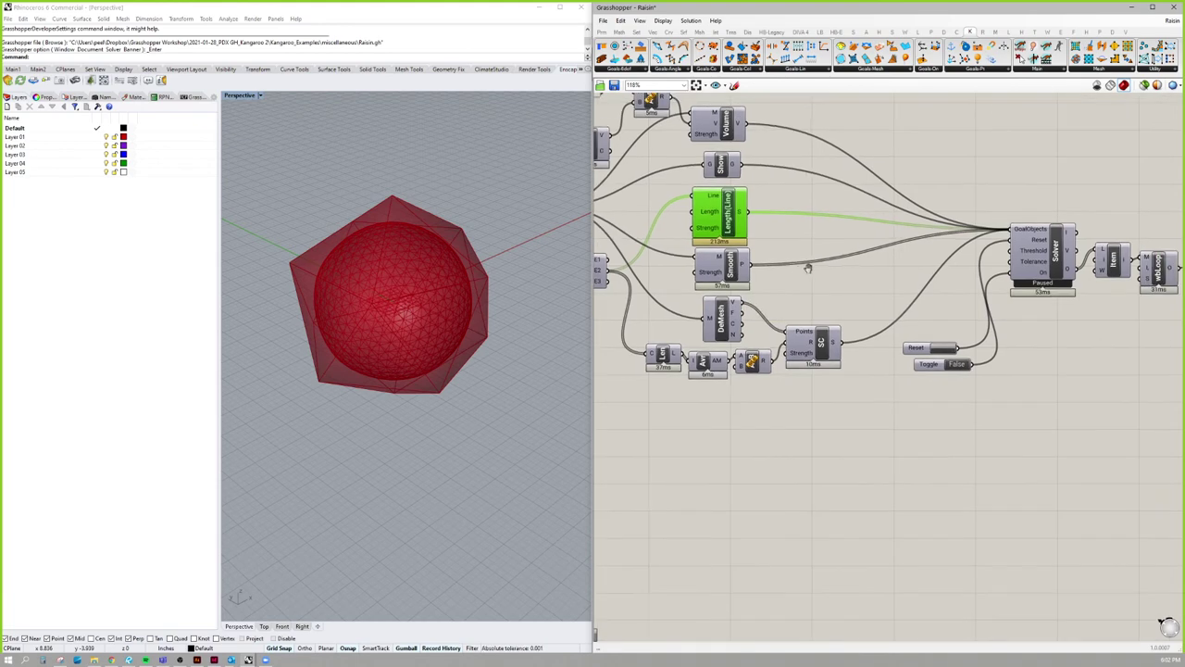
pyautogui.scroll(1, 797, 281)
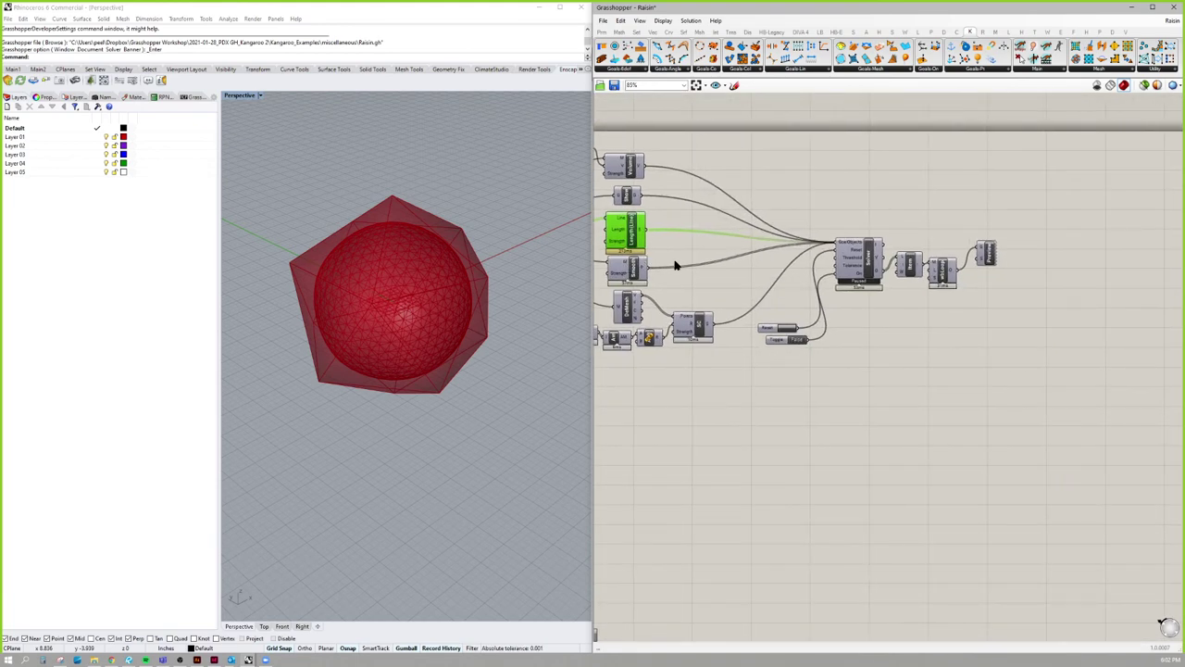
pyautogui.moveTo(676, 265); pyautogui.dragTo(685, 283, button='right')
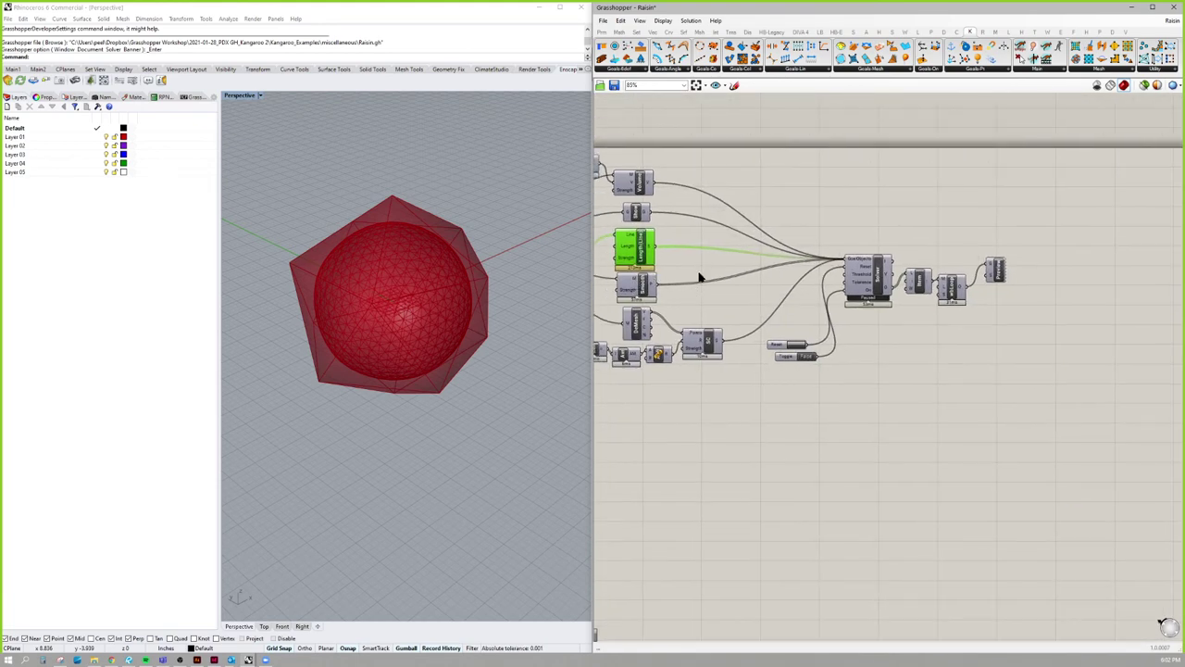
pyautogui.click(647, 180)
pyautogui.scroll(5, 908, 318)
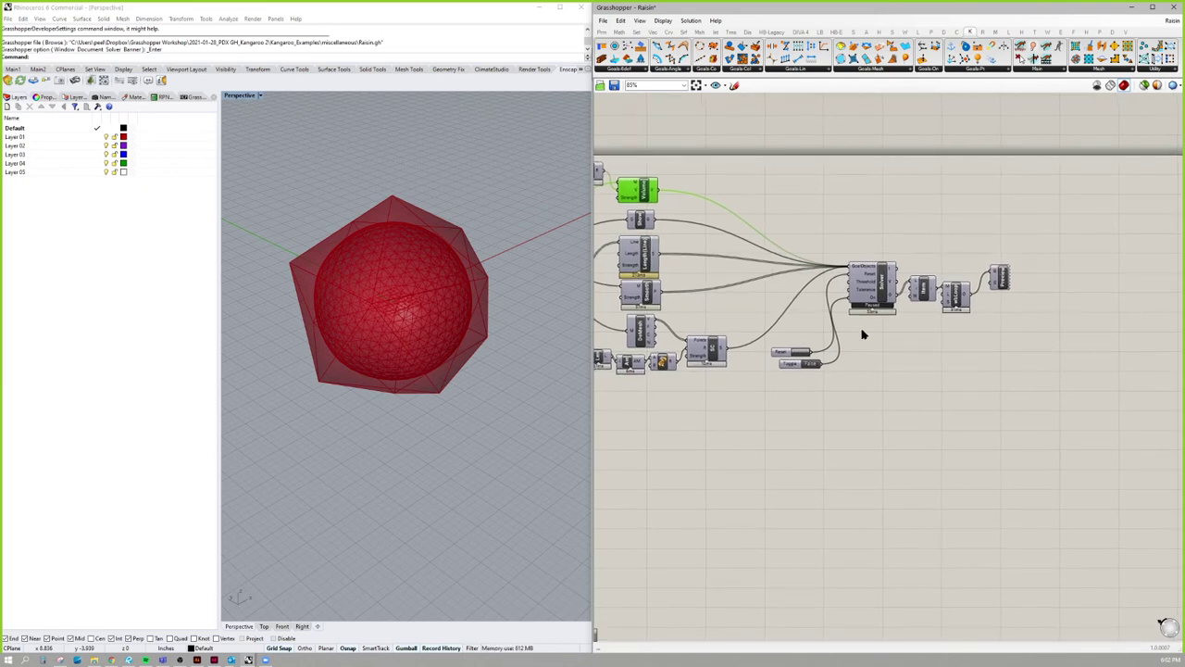
# Move the Reset button and the Toggle up beside the solver, with the Toggle directly beneath Reset.
pyautogui.moveTo(983, 267); pyautogui.dragTo(984, 291)
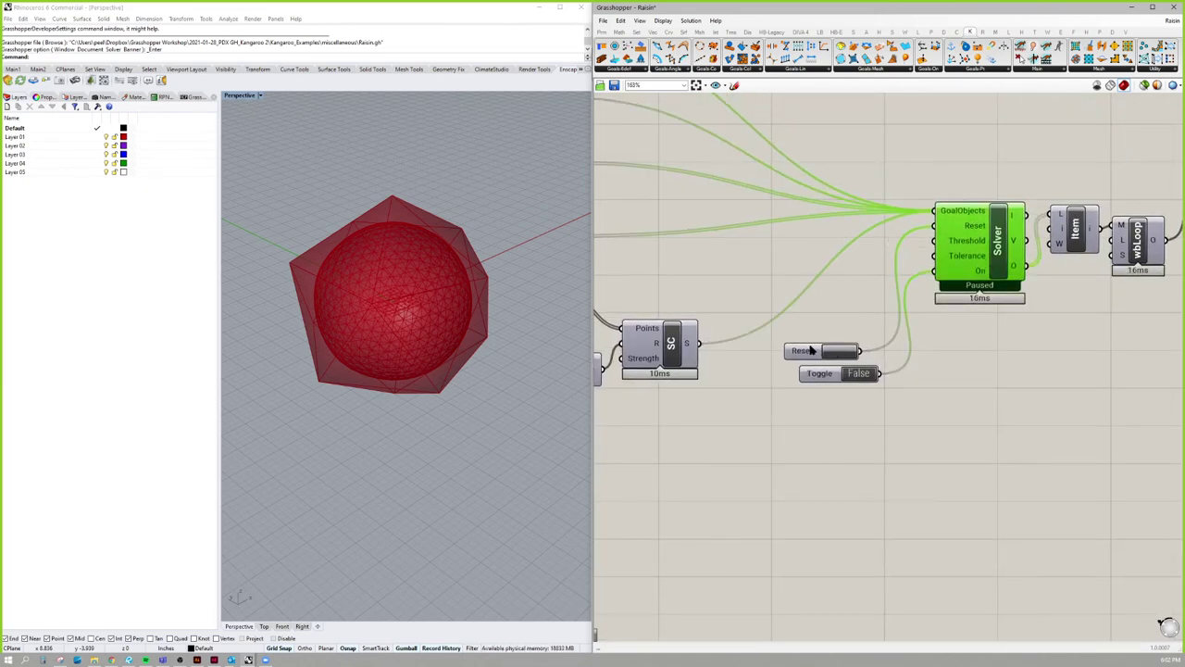
pyautogui.moveTo(799, 352); pyautogui.dragTo(817, 303)
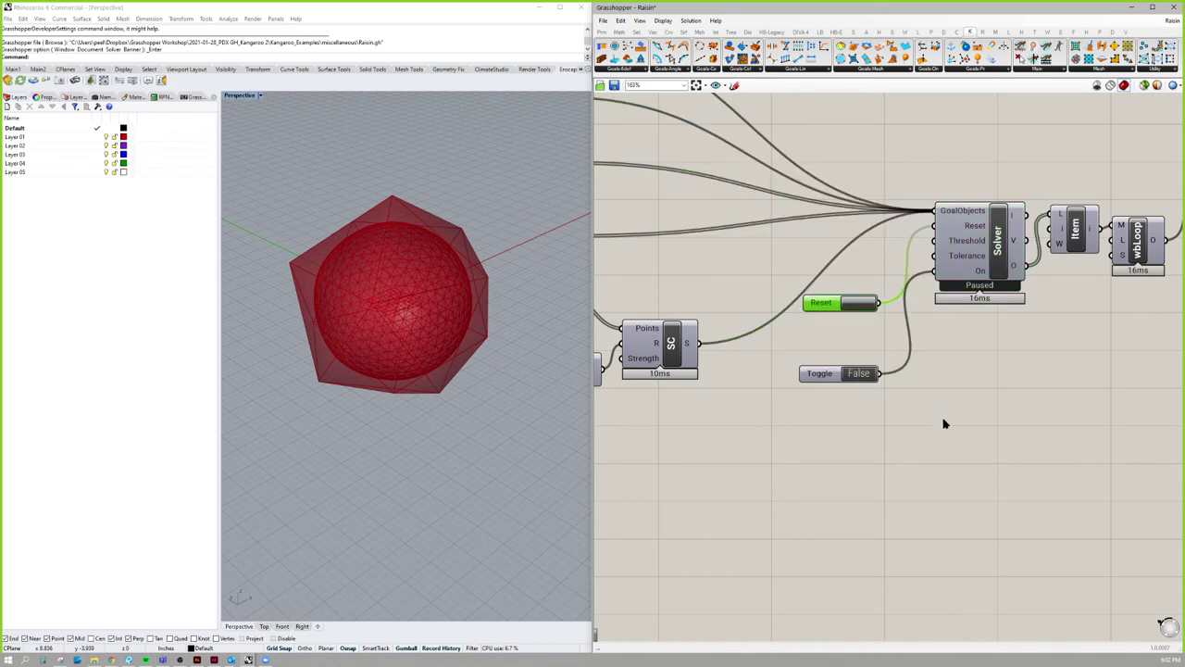
pyautogui.moveTo(859, 375); pyautogui.dragTo(863, 339)
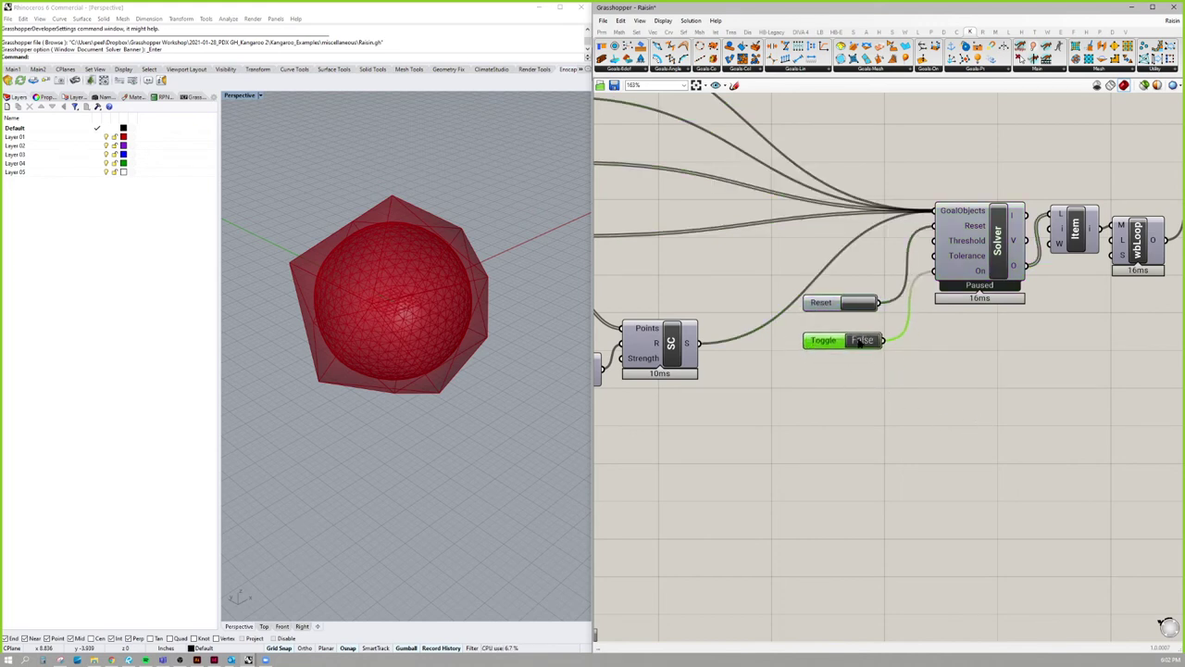
pyautogui.doubleClick(861, 341)
# Hide the viewport preview of the wbIcosahedron and wbLoop components that create the starting mesh.
pyautogui.scroll(-6, 741, 278)
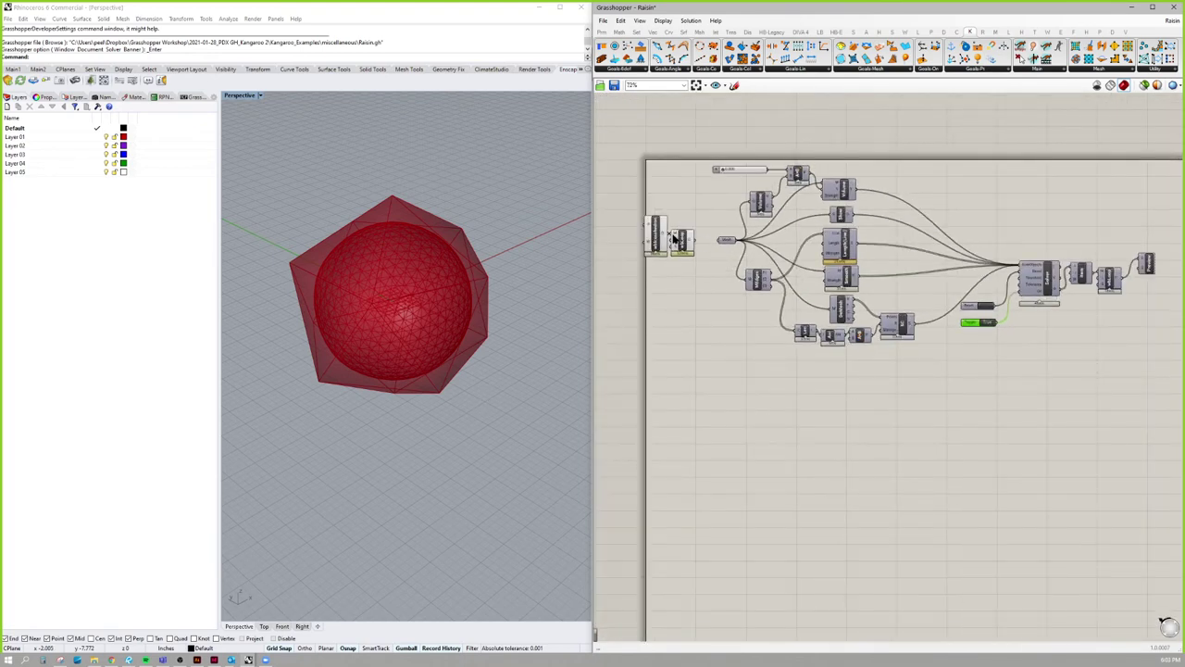
pyautogui.moveTo(676, 239); pyautogui.dragTo(731, 244, button='right')
pyautogui.moveTo(932, 283); pyautogui.dragTo(850, 223)
pyautogui.press('space')
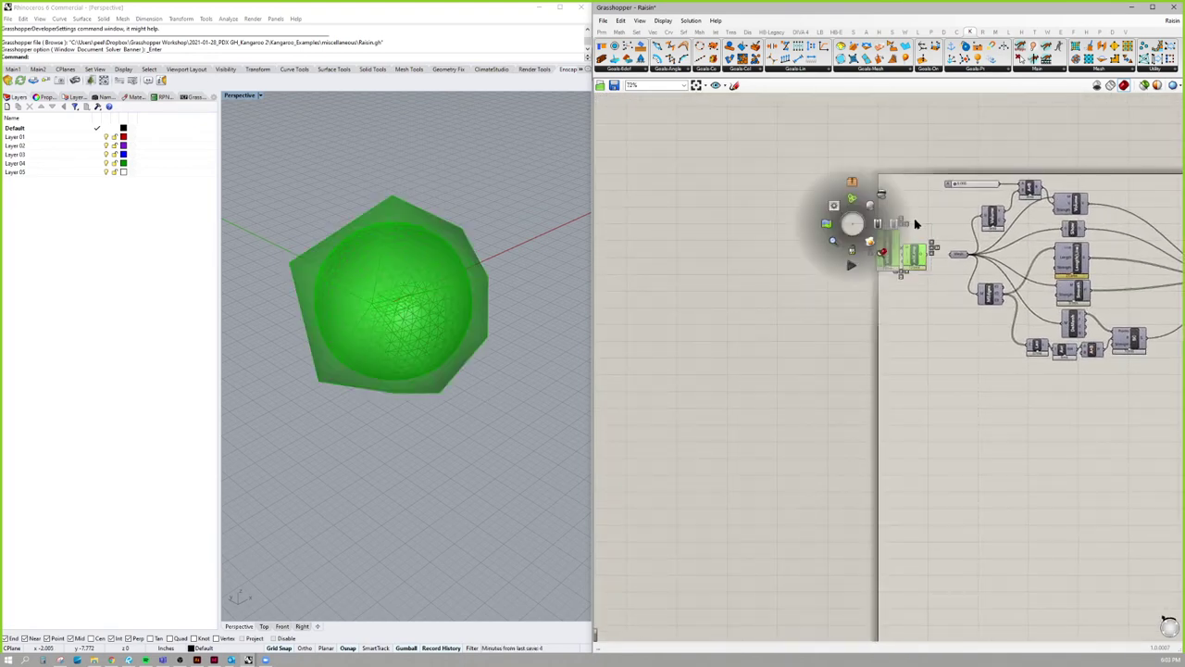
pyautogui.click(884, 197)
# Turn on the viewport preview of the Preview component at the end of the definition.
pyautogui.moveTo(1176, 278); pyautogui.dragTo(945, 278, button='right')
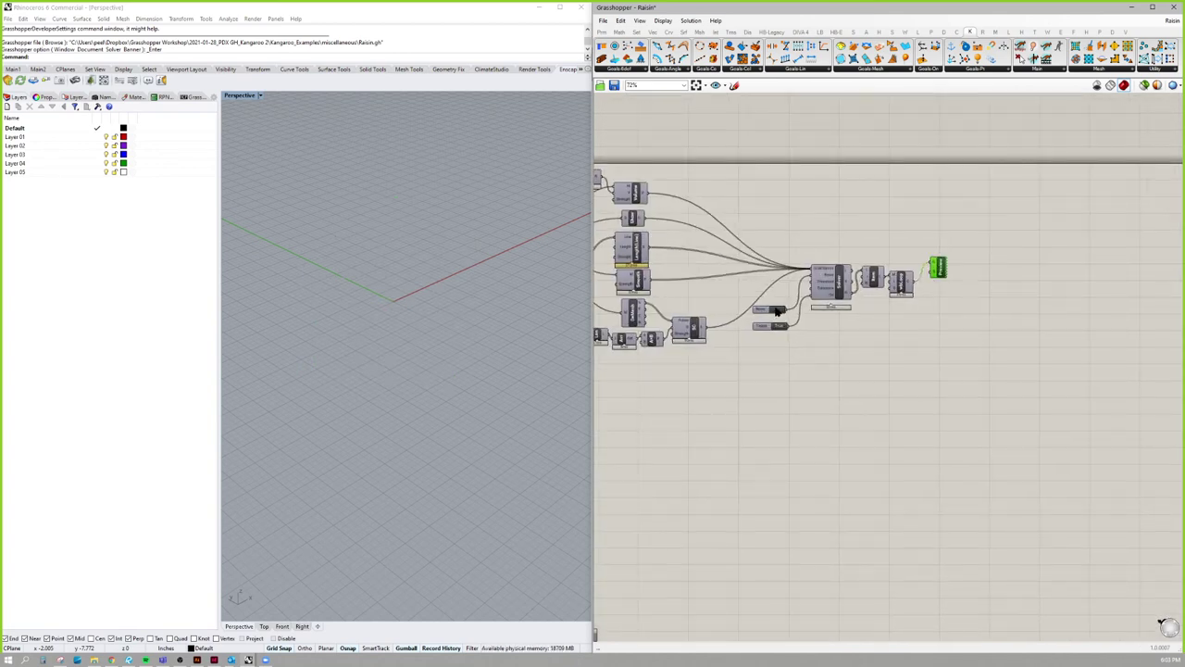
pyautogui.scroll(3, 779, 313)
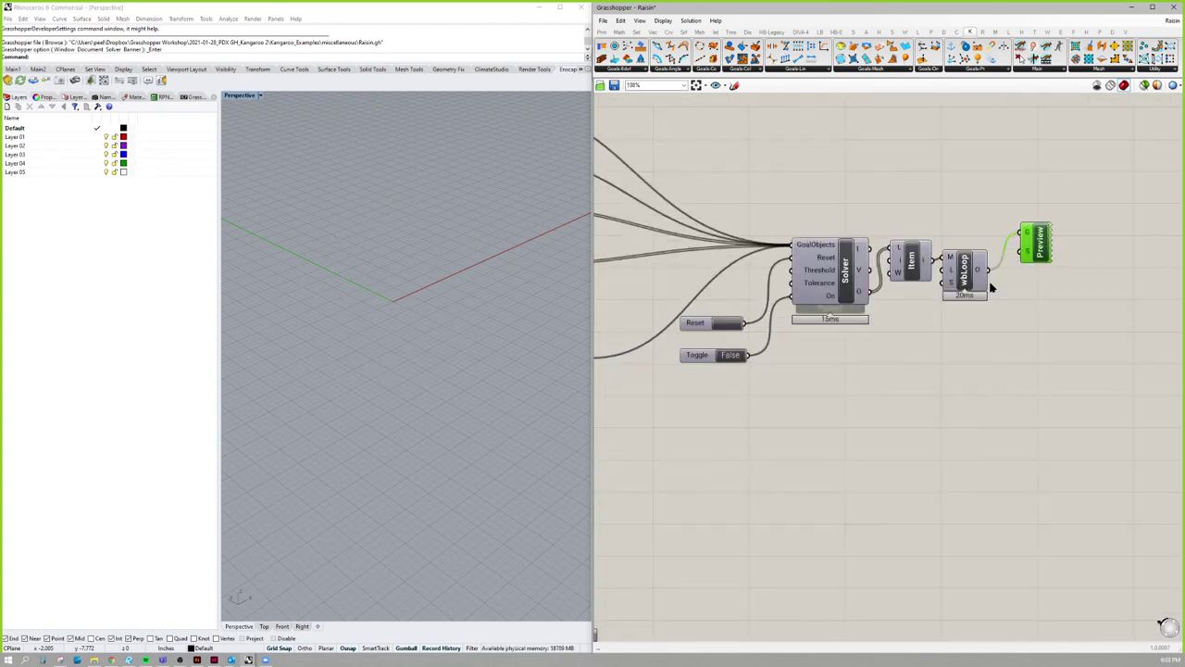
pyautogui.middleClick(1030, 251)
pyautogui.click(1050, 234)
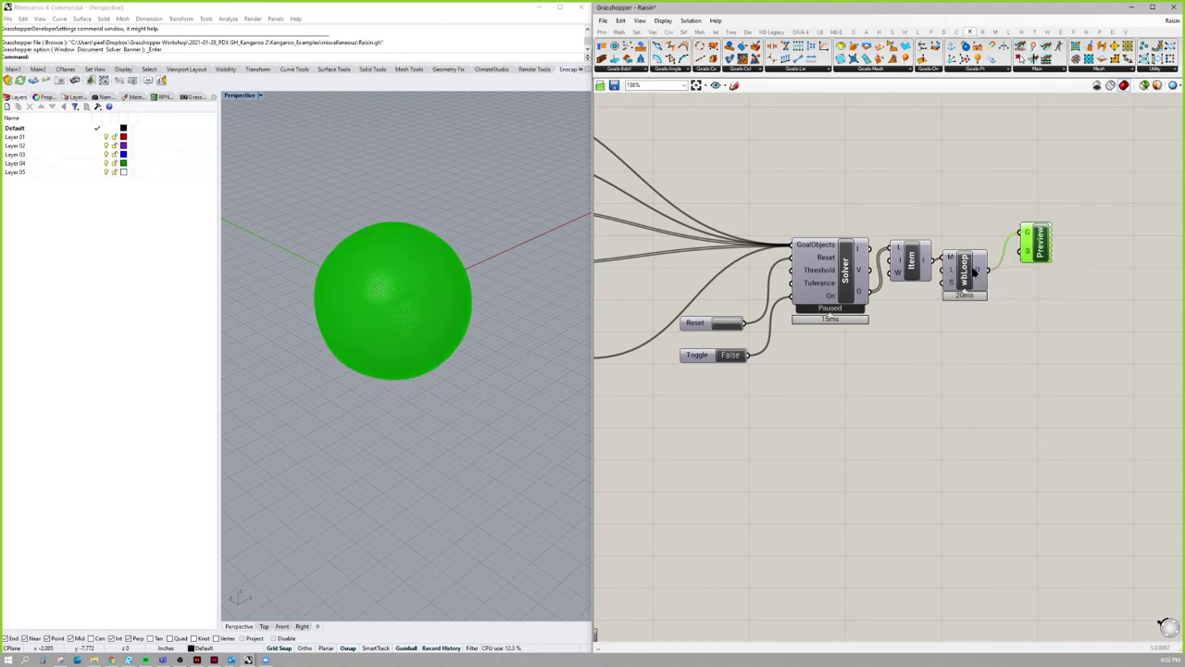
# Spread out the components after the solver by moving wbLoop up and the Item component down and right.
pyautogui.moveTo(974, 273); pyautogui.dragTo(991, 190)
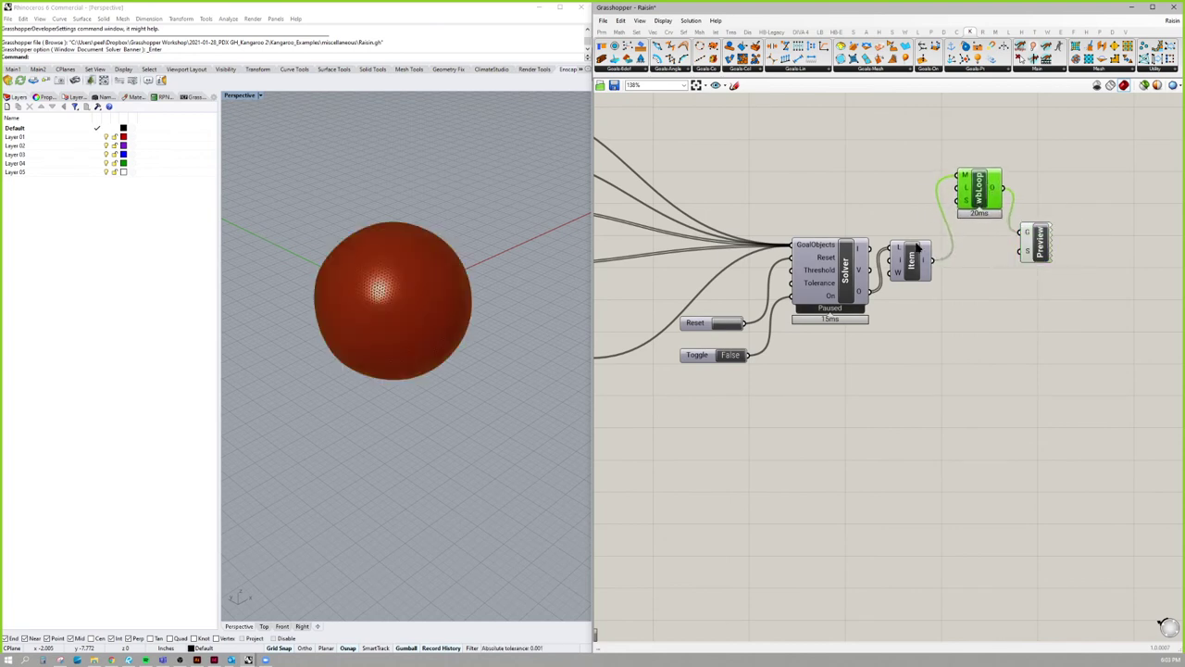
pyautogui.moveTo(917, 249); pyautogui.dragTo(954, 294)
# Reset the Kangaroo solver and set its On toggle to True to run the simulation.
pyautogui.moveTo(780, 309); pyautogui.dragTo(984, 303, button='right')
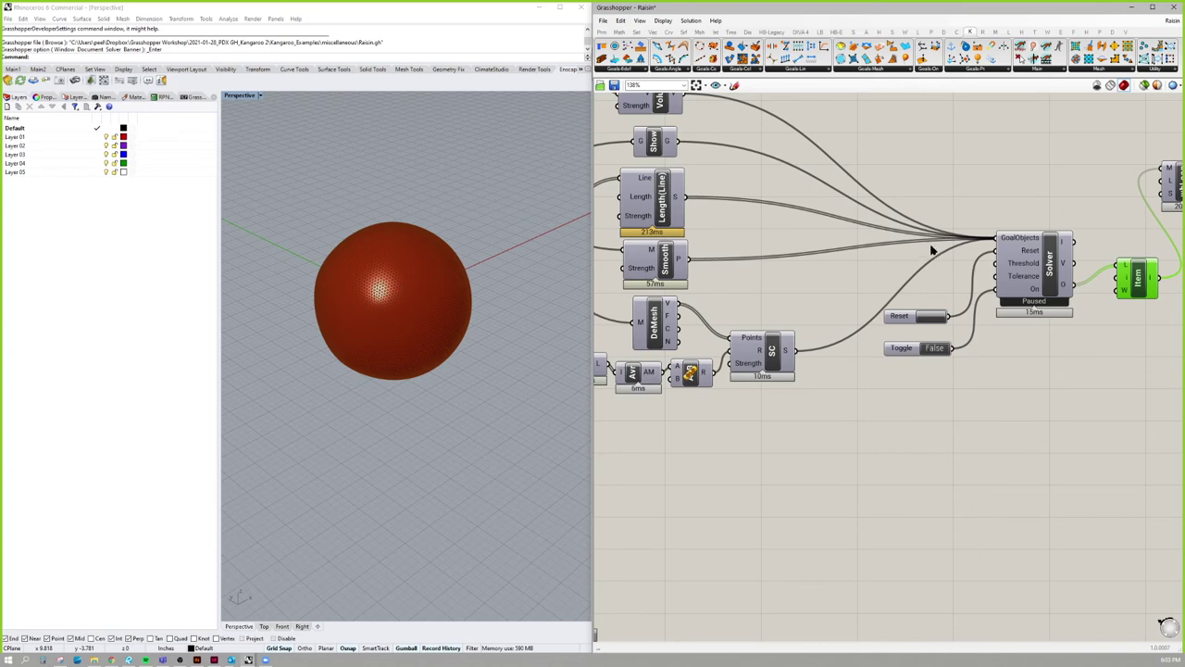
pyautogui.moveTo(937, 198); pyautogui.dragTo(789, 187, button='right')
pyautogui.moveTo(807, 289); pyautogui.dragTo(874, 272, button='right')
pyautogui.scroll(3, 827, 319)
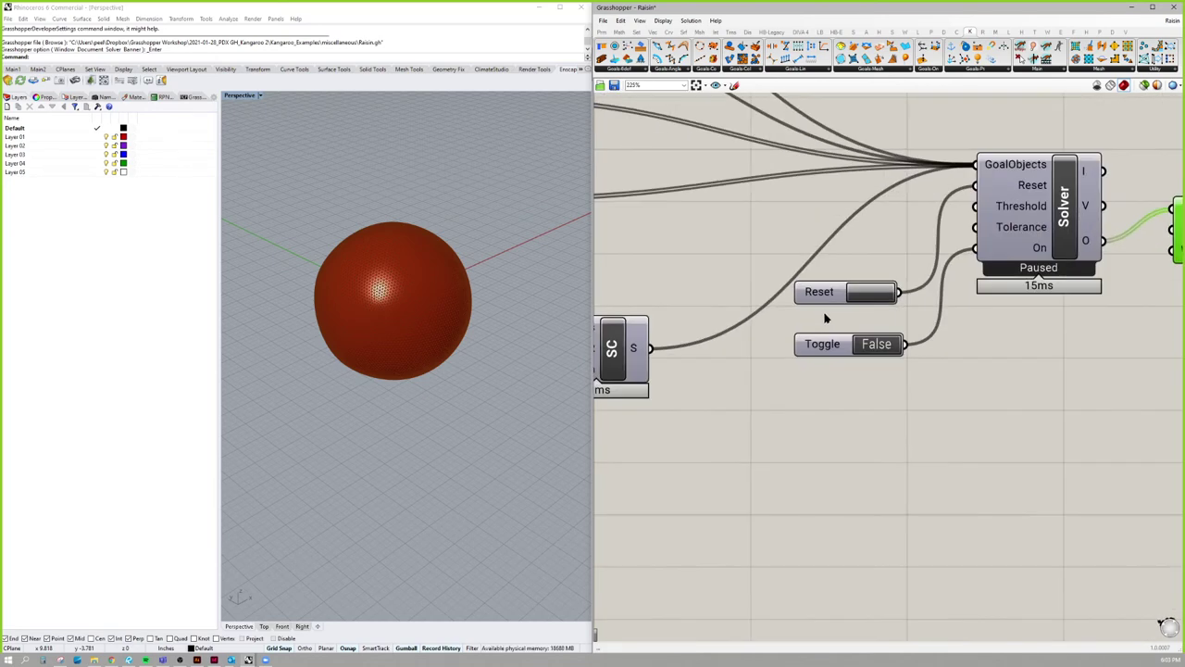
pyautogui.moveTo(827, 318); pyautogui.dragTo(886, 310, button='right')
pyautogui.click(929, 287)
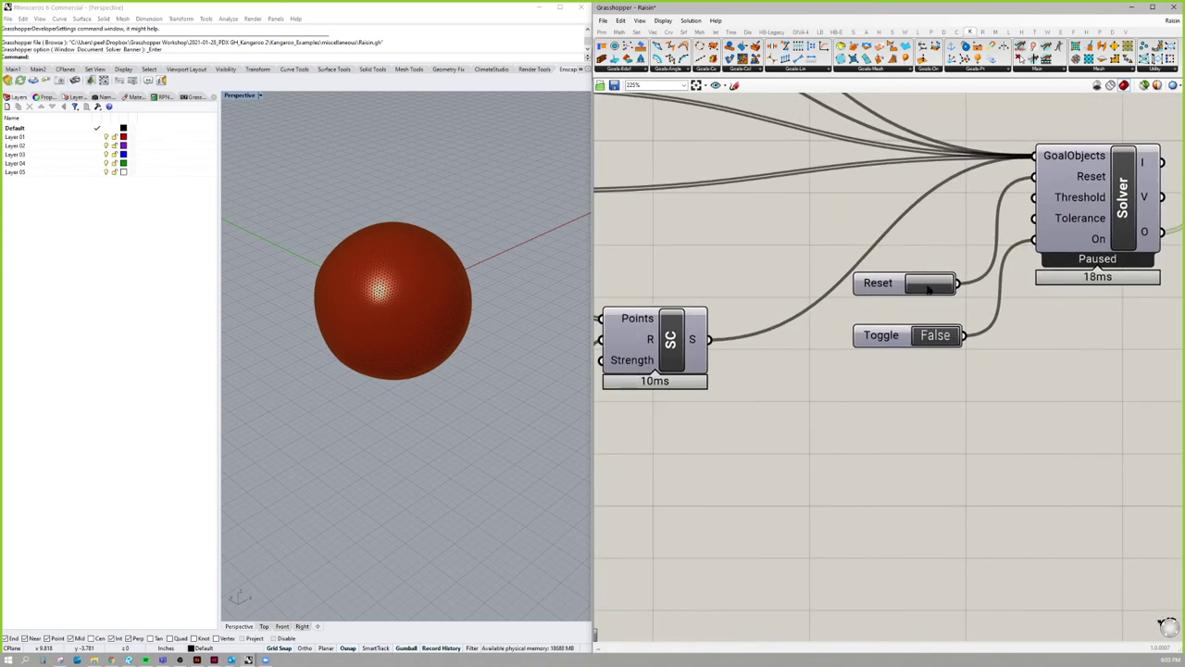
pyautogui.doubleClick(933, 345)
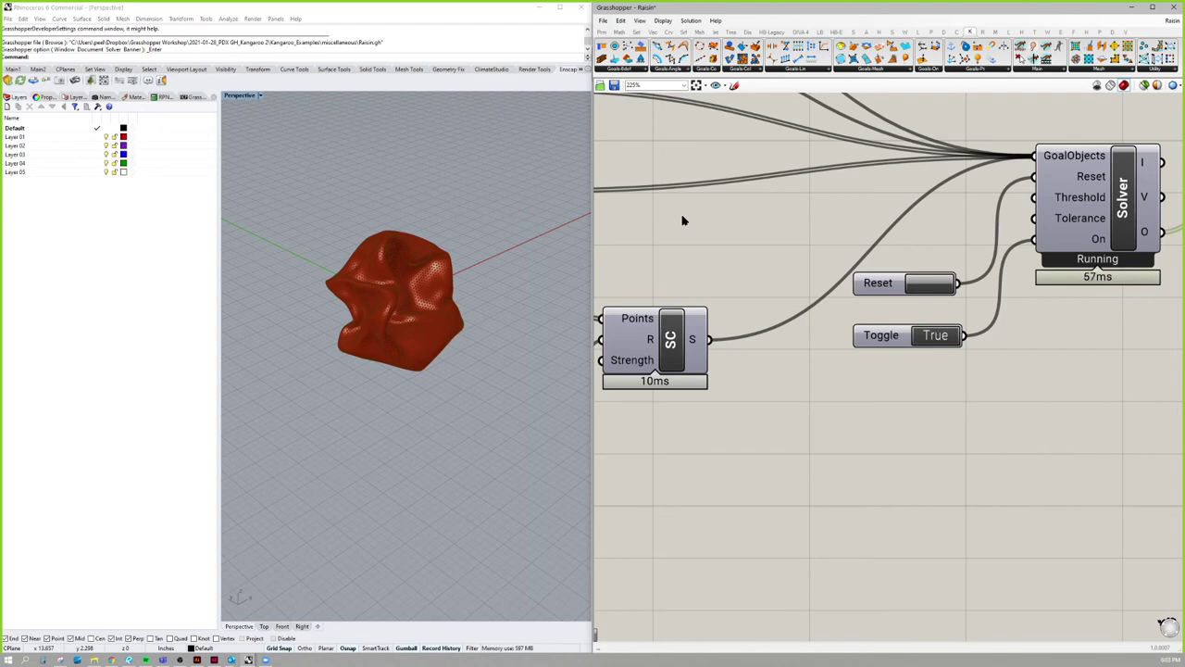
# Set the slider that multiplies the mesh volume to 1.000 and inspect the inflated shape in the Rhino viewport.
pyautogui.scroll(-4, 682, 220)
pyautogui.moveTo(649, 231); pyautogui.dragTo(732, 216, button='right')
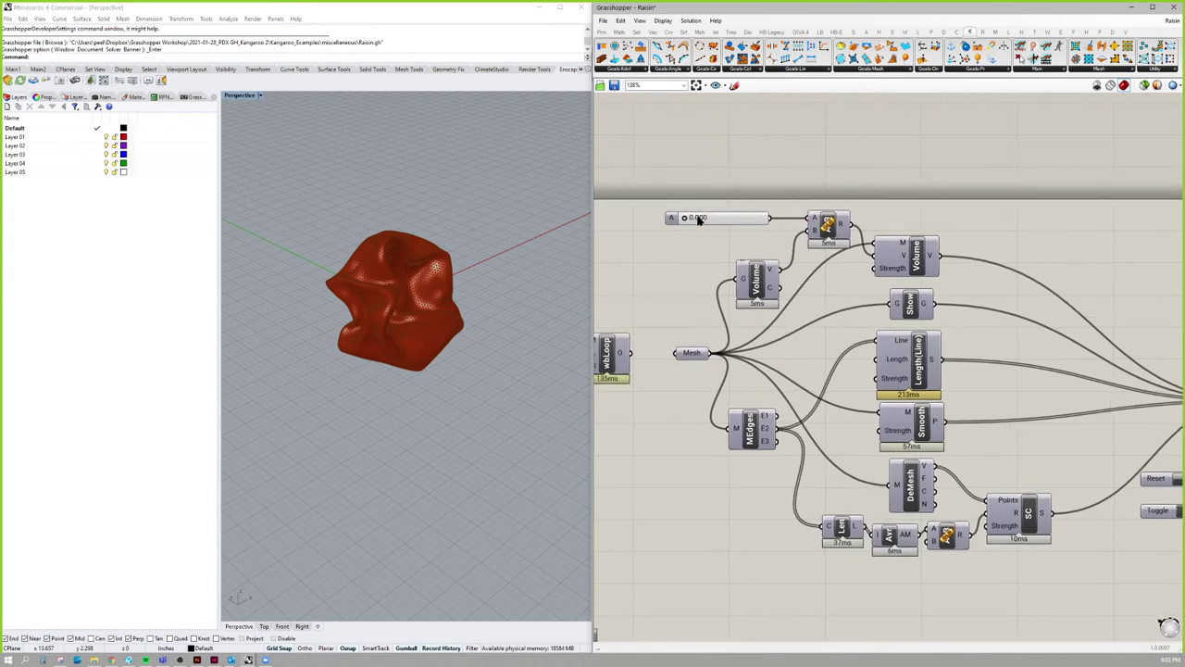
pyautogui.moveTo(684, 217); pyautogui.dragTo(811, 219)
pyautogui.scroll(4, 685, 216)
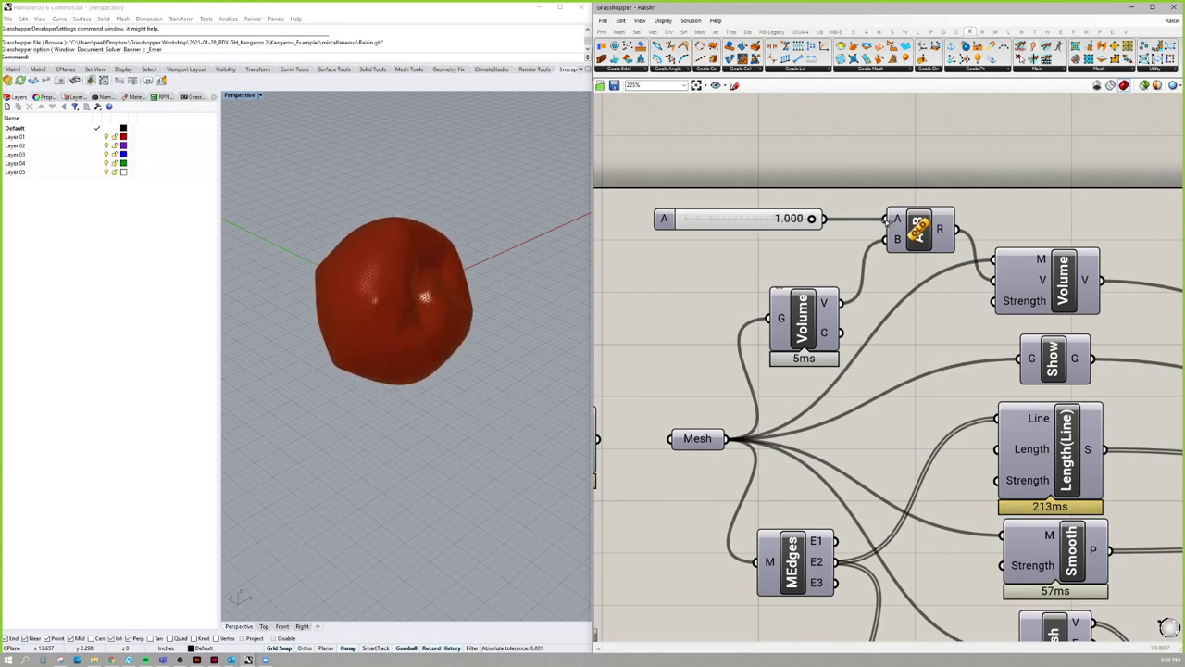
pyautogui.click(521, 301)
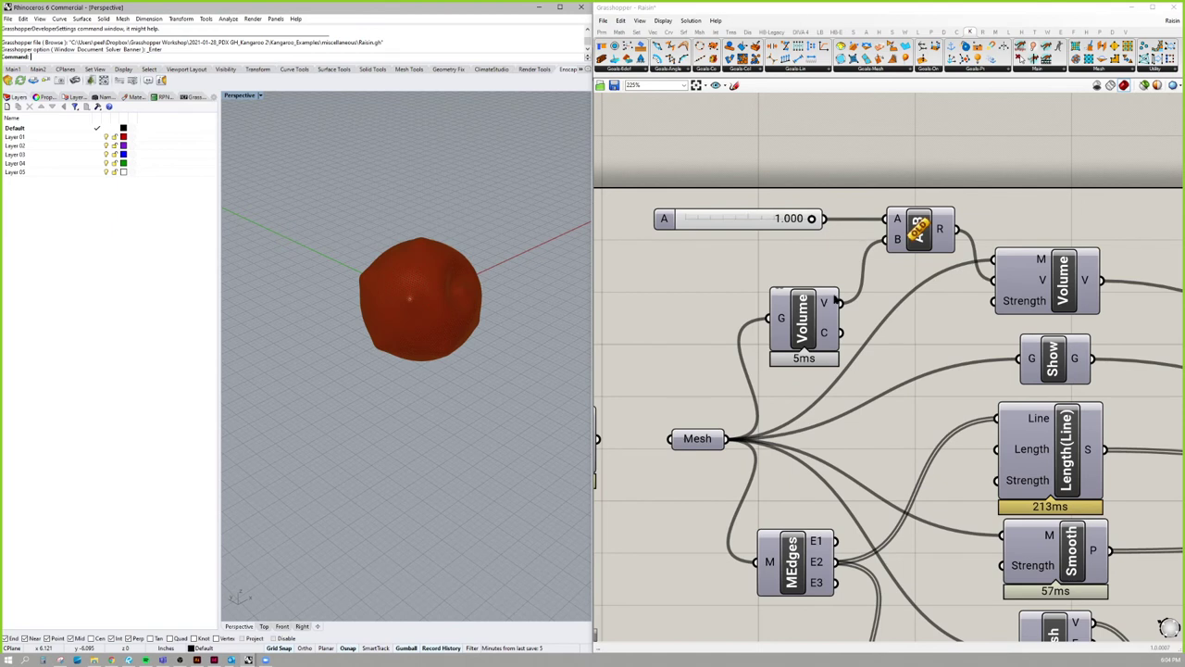
pyautogui.rightClick(748, 219)
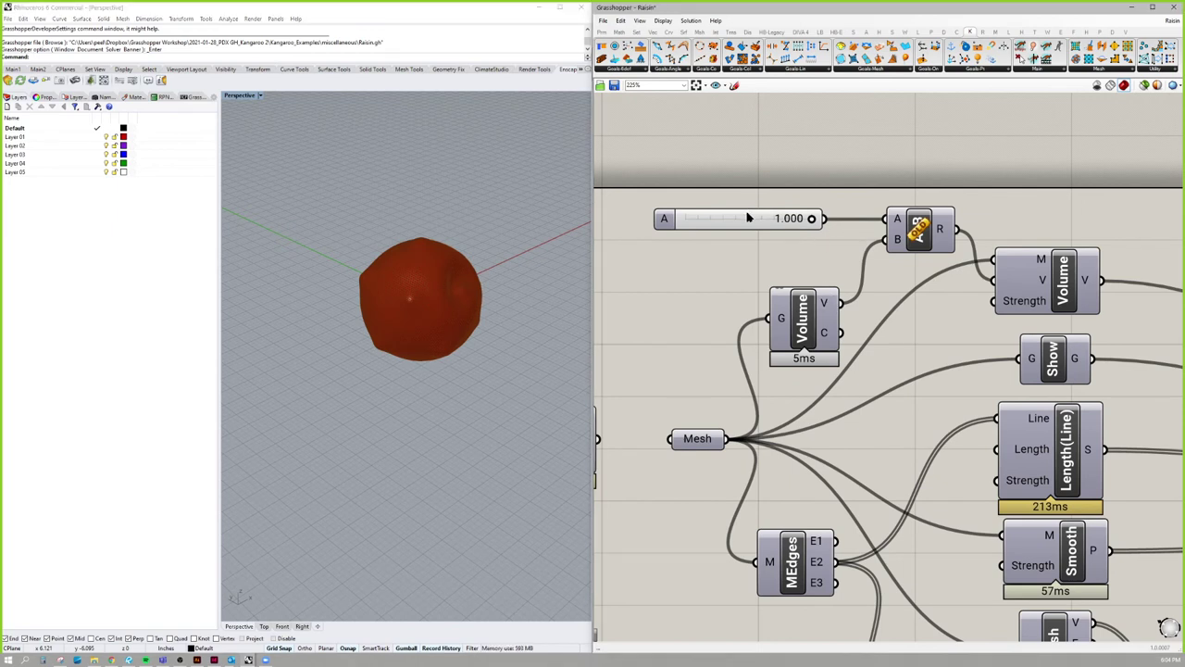
pyautogui.click(683, 219)
pyautogui.doubleClick(694, 220)
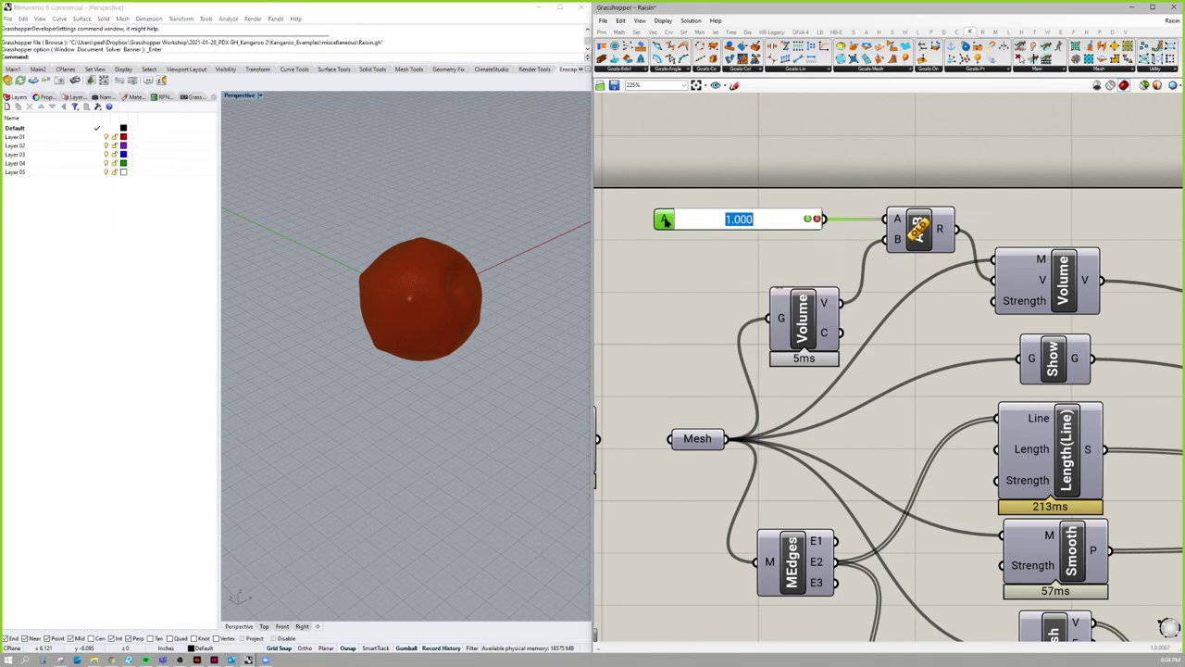
pyautogui.moveTo(730, 219); pyautogui.dragTo(782, 221)
pyautogui.press('Return')
# Raise the volume multiplier slider's maximum to 2 and set the slider to 2.000.
pyautogui.doubleClick(663, 222)
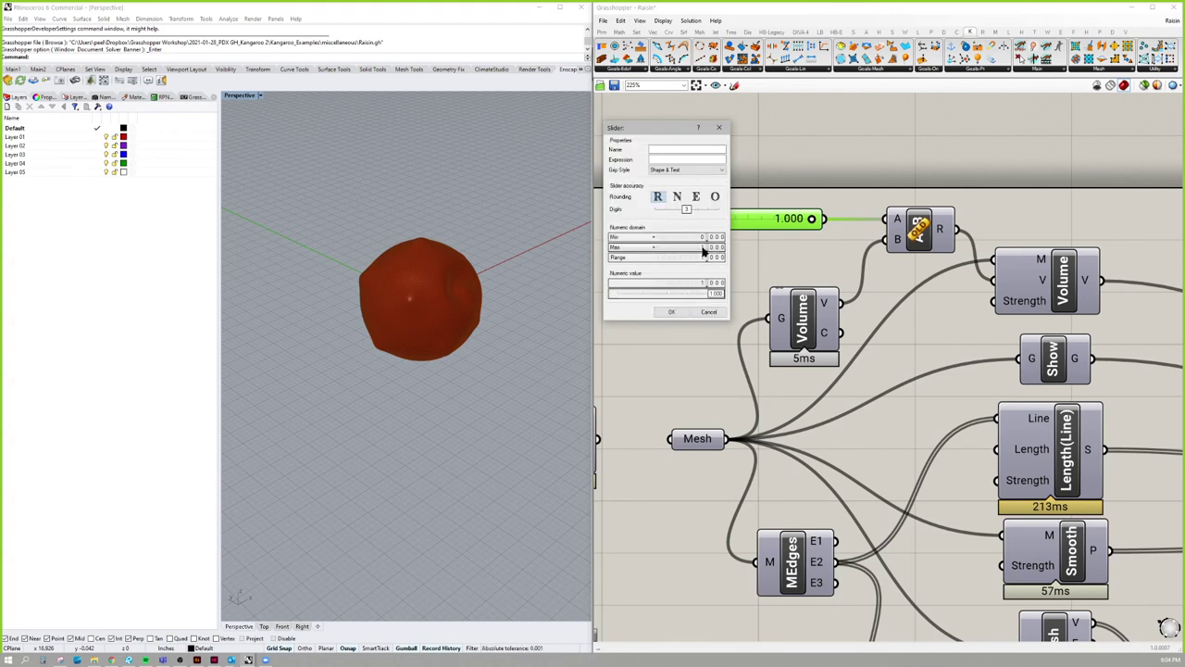
pyautogui.scroll(1, 704, 245)
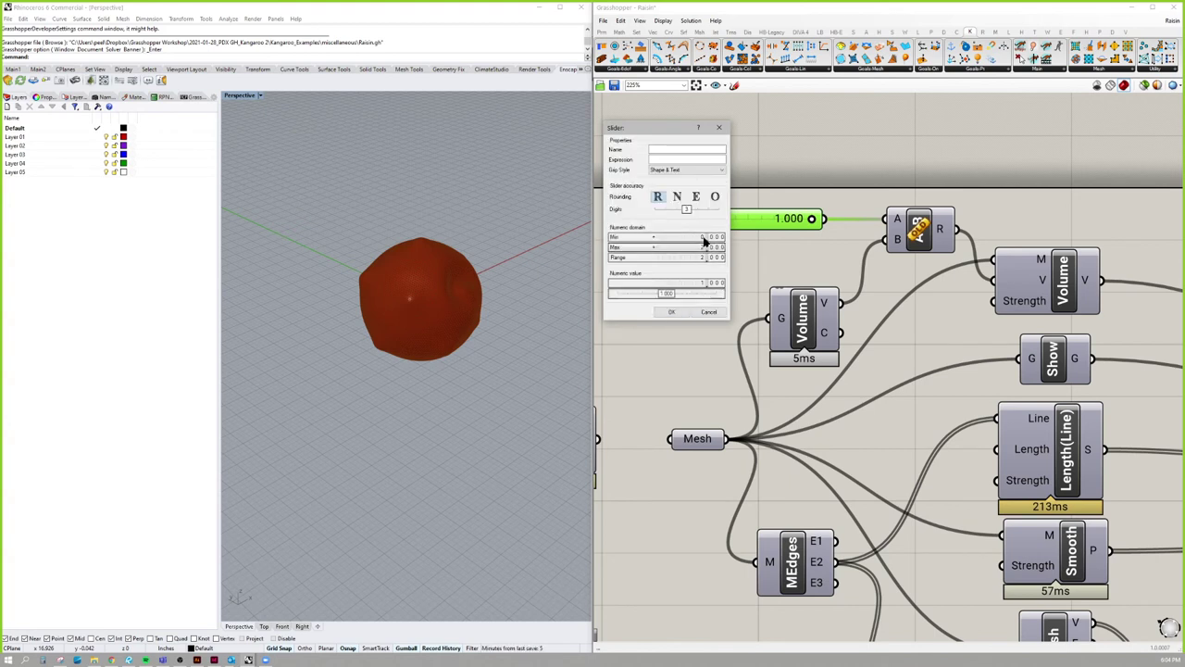
pyautogui.click(678, 315)
pyautogui.moveTo(747, 226); pyautogui.dragTo(854, 219)
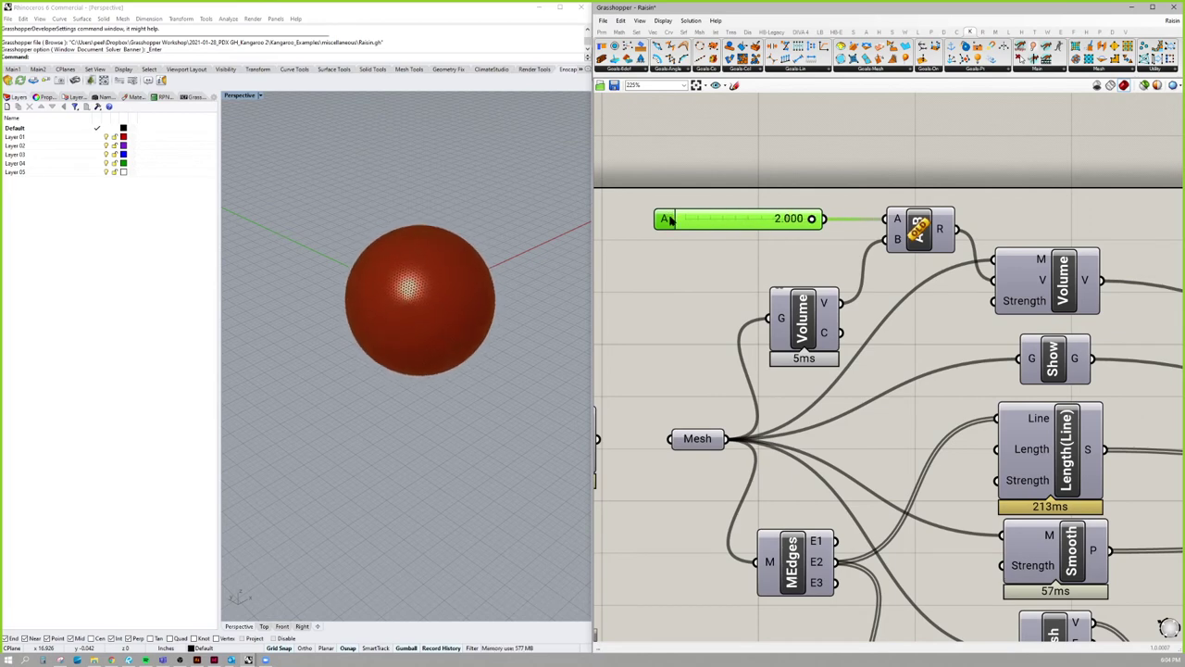
# Examine the Raisin definition from the Kangaroo goals through the solver to the preview output, ending with the whole definition in view.
pyautogui.moveTo(897, 255); pyautogui.dragTo(912, 111, button='right')
pyautogui.scroll(-3, 914, 291)
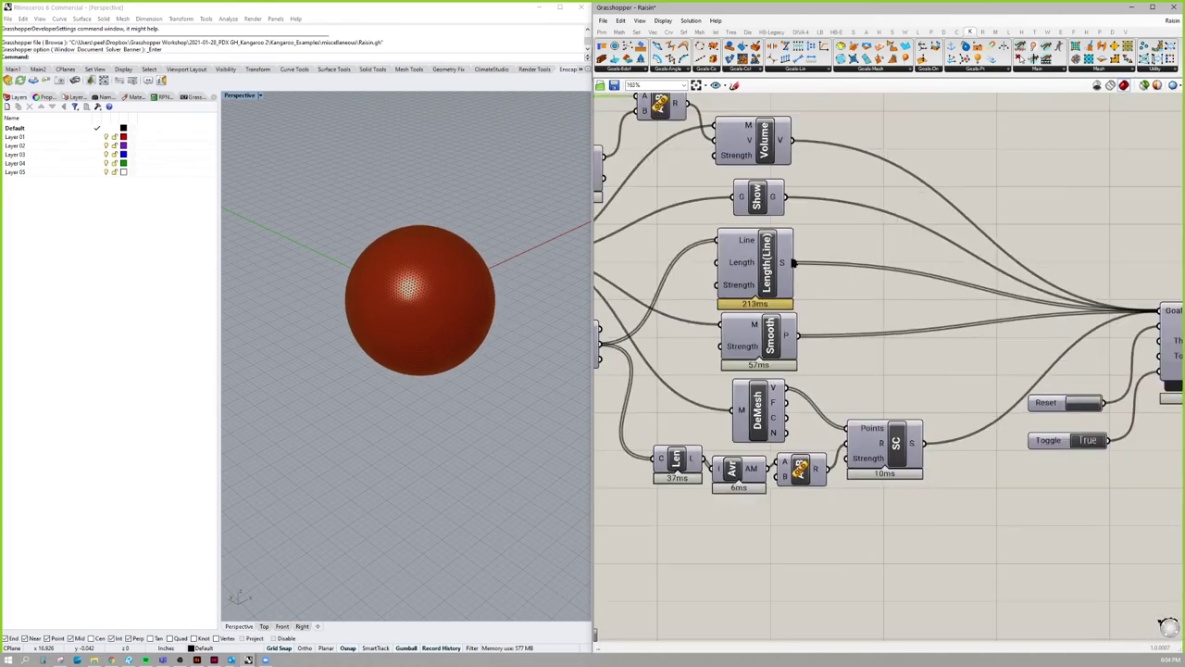
pyautogui.moveTo(1074, 417); pyautogui.dragTo(989, 342, button='right')
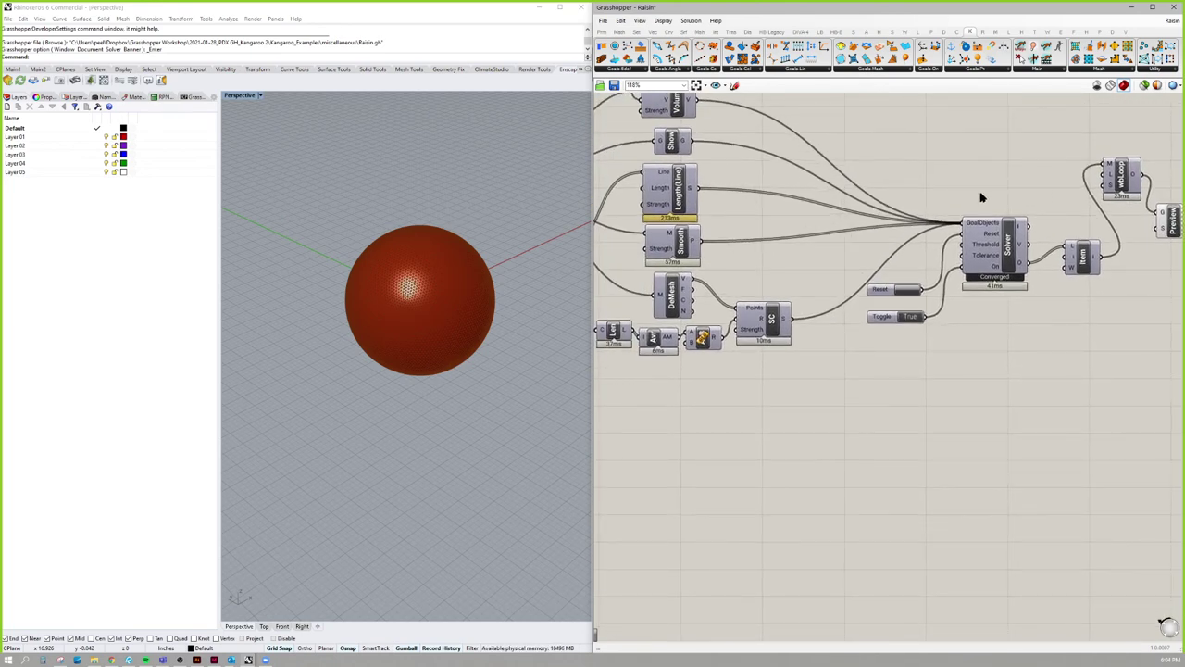
pyautogui.moveTo(855, 325); pyautogui.dragTo(866, 347, button='right')
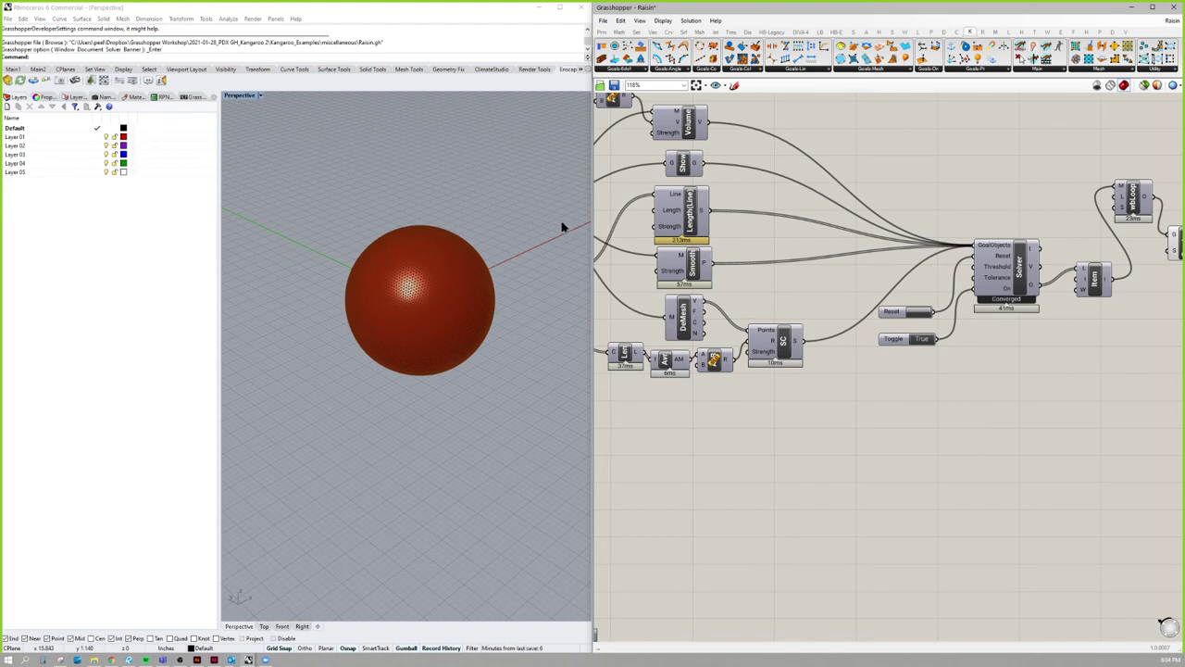
pyautogui.moveTo(976, 261)
pyautogui.moveTo(923, 192); pyautogui.dragTo(988, 307, button='right')
pyautogui.scroll(-3, 913, 217)
pyautogui.moveTo(971, 430); pyautogui.dragTo(996, 448, button='right')
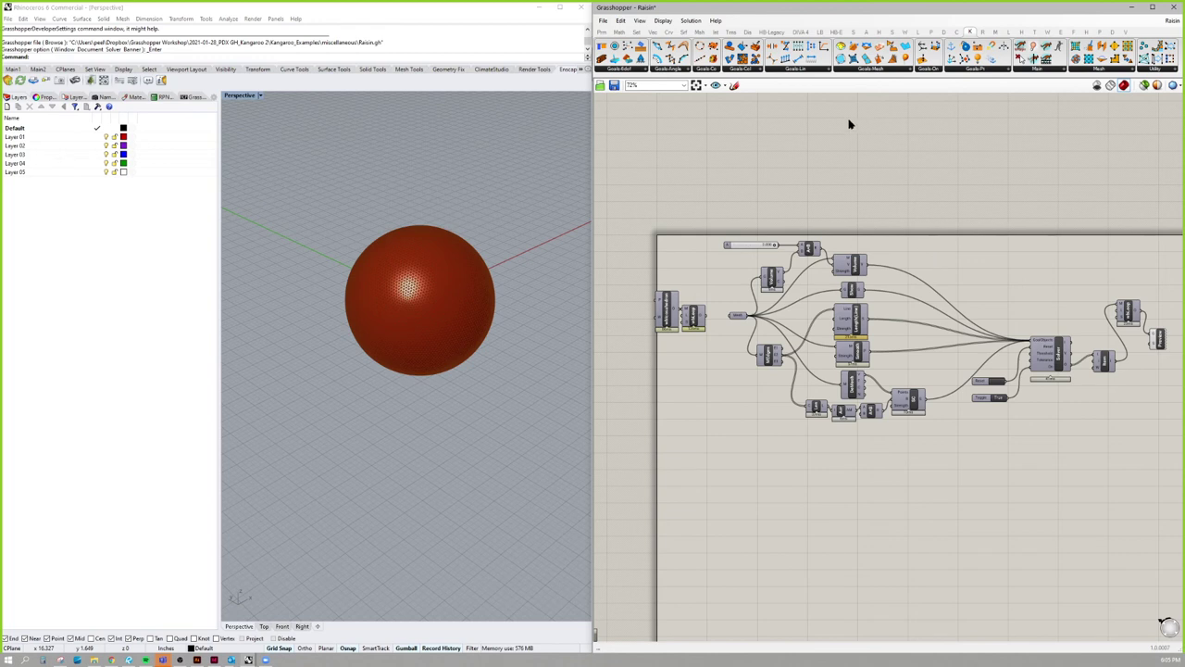
# Open the gridrelax01b.gh example from the grids_and_mesh_optimization folder inside Kangaroo_Examples.
pyautogui.click(603, 20)
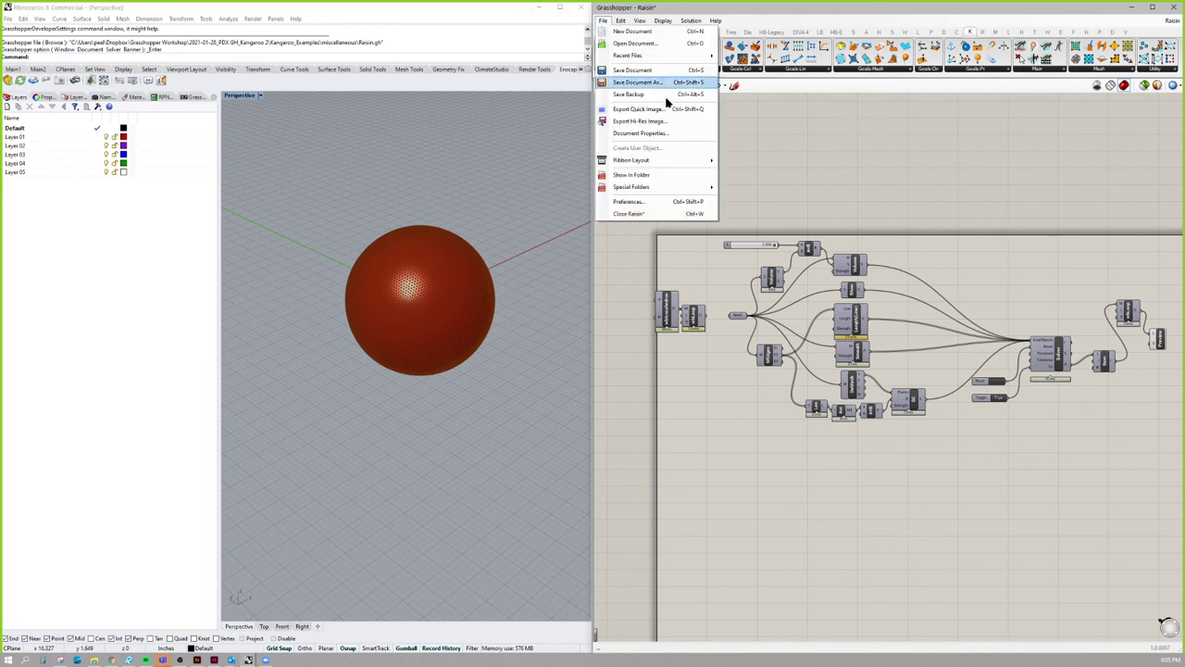
pyautogui.click(633, 42)
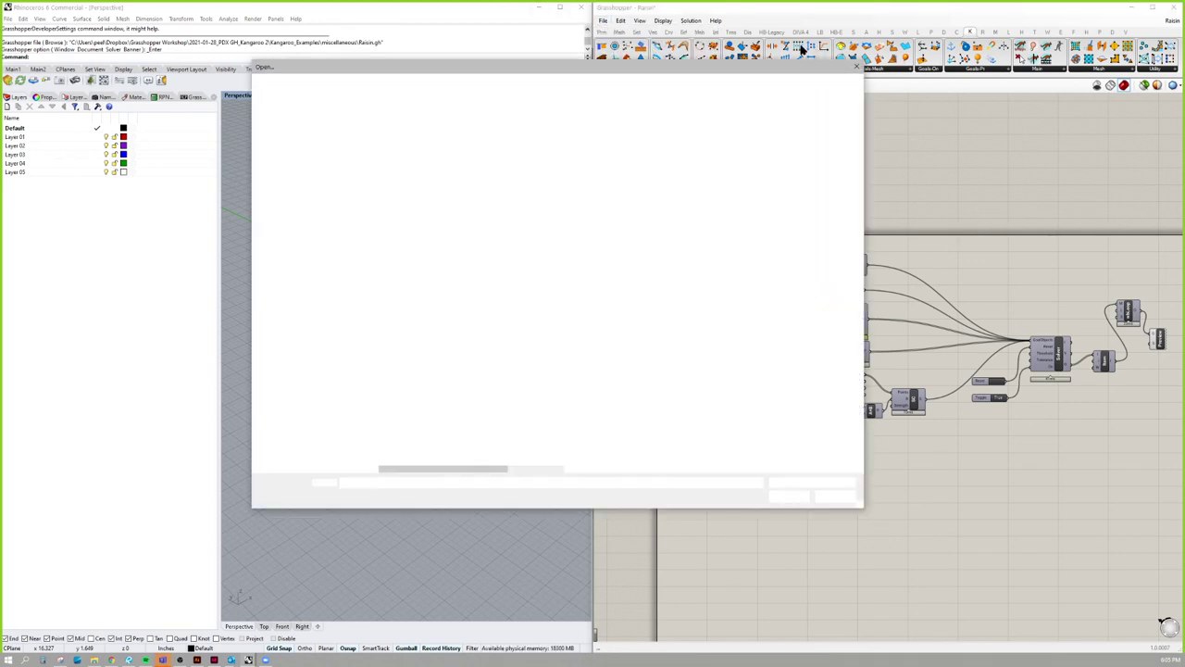
pyautogui.moveTo(704, 53); pyautogui.dragTo(648, 81)
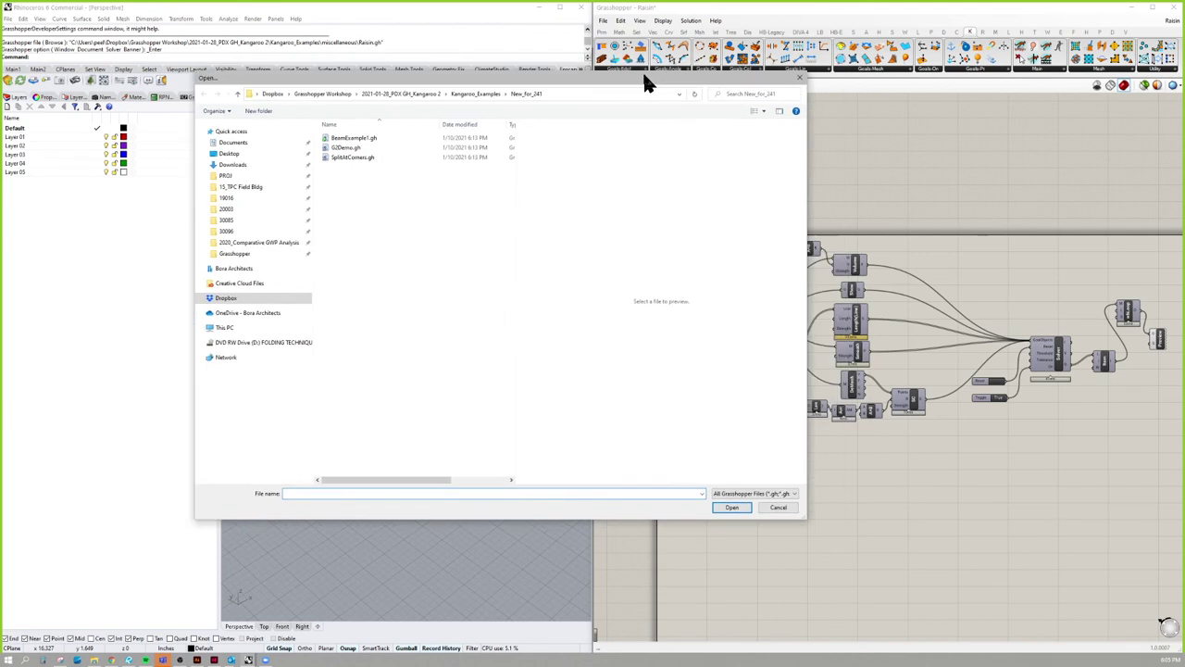
pyautogui.click(483, 94)
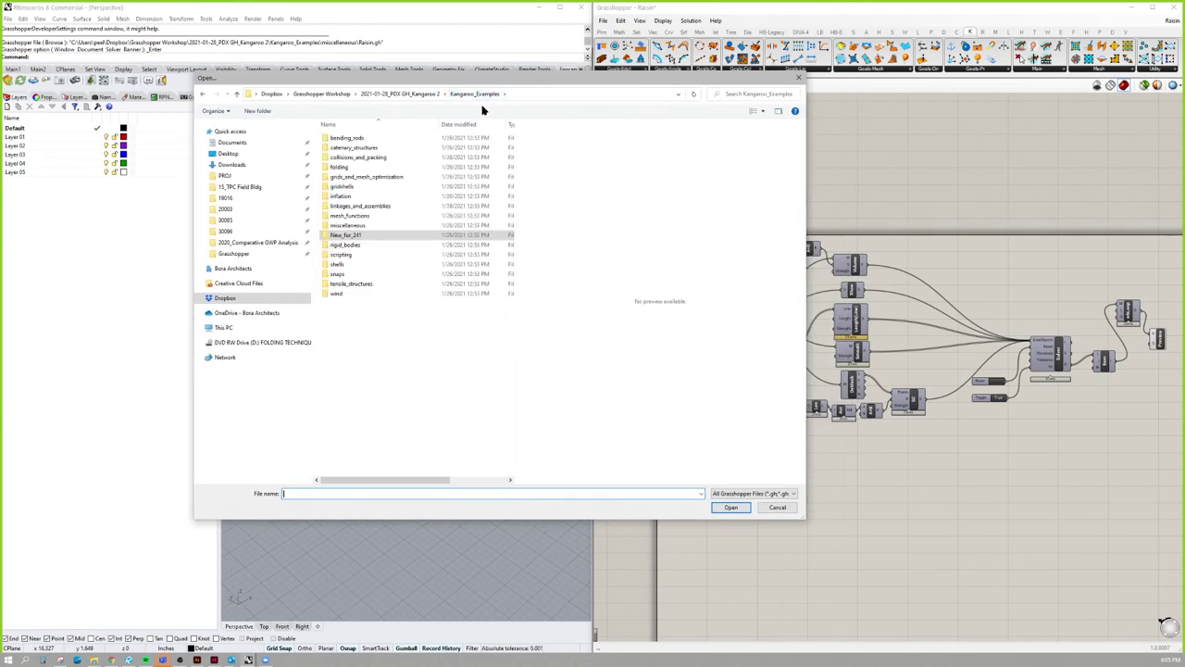
pyautogui.doubleClick(394, 217)
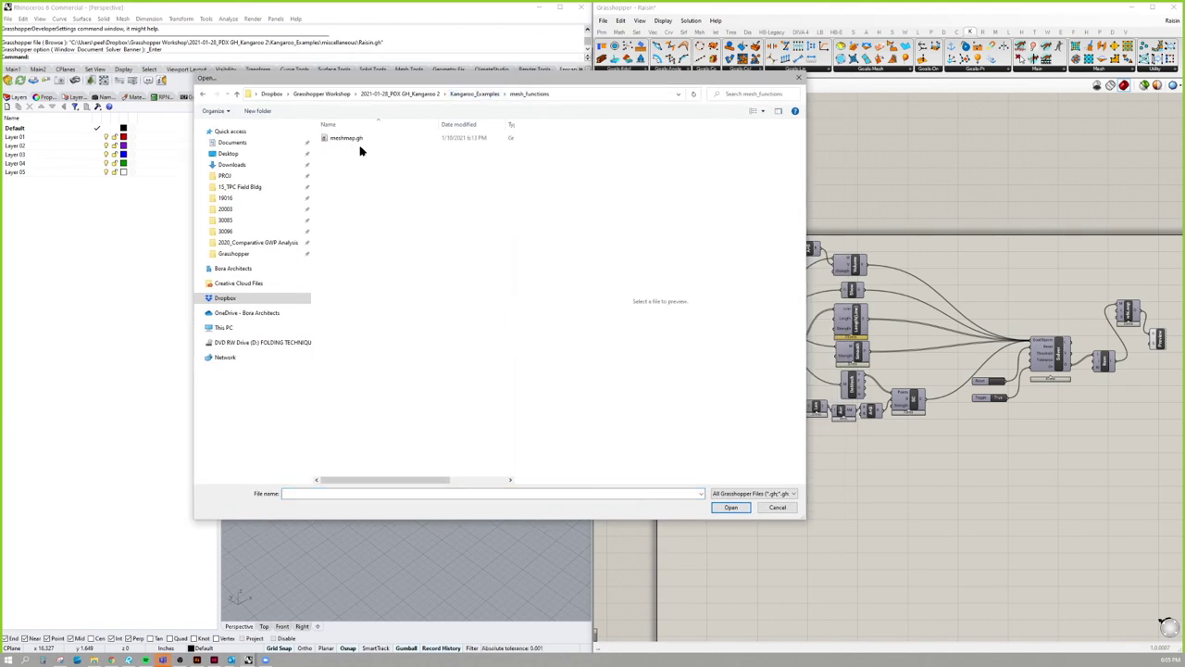
pyautogui.click(474, 96)
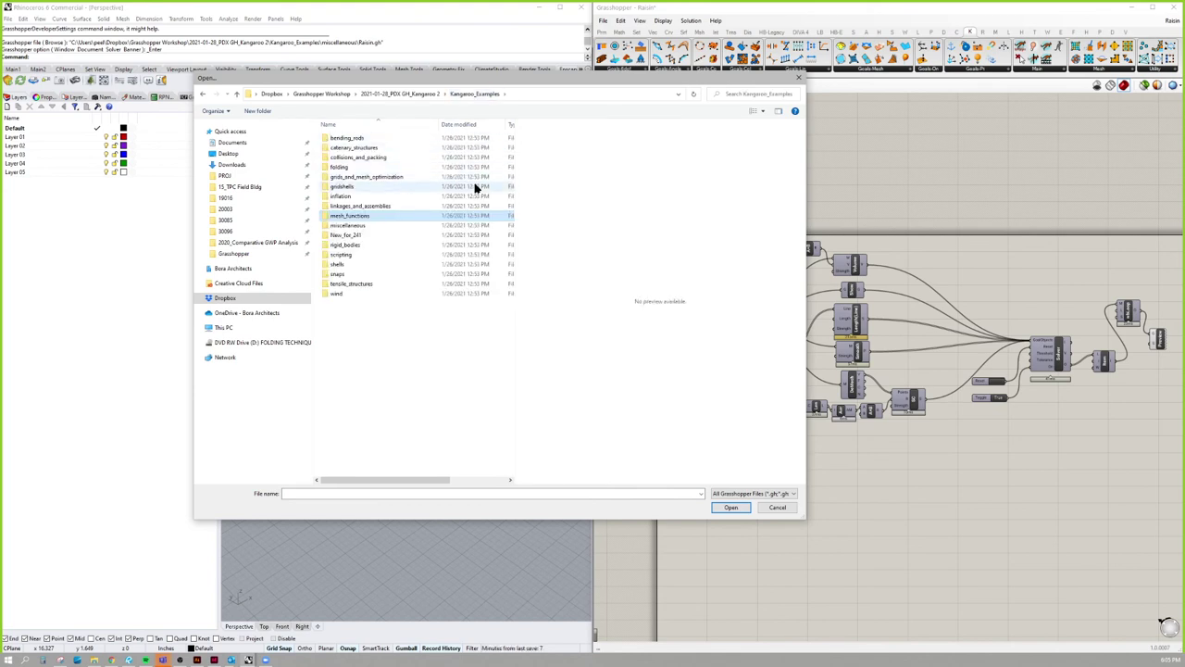
pyautogui.doubleClick(477, 177)
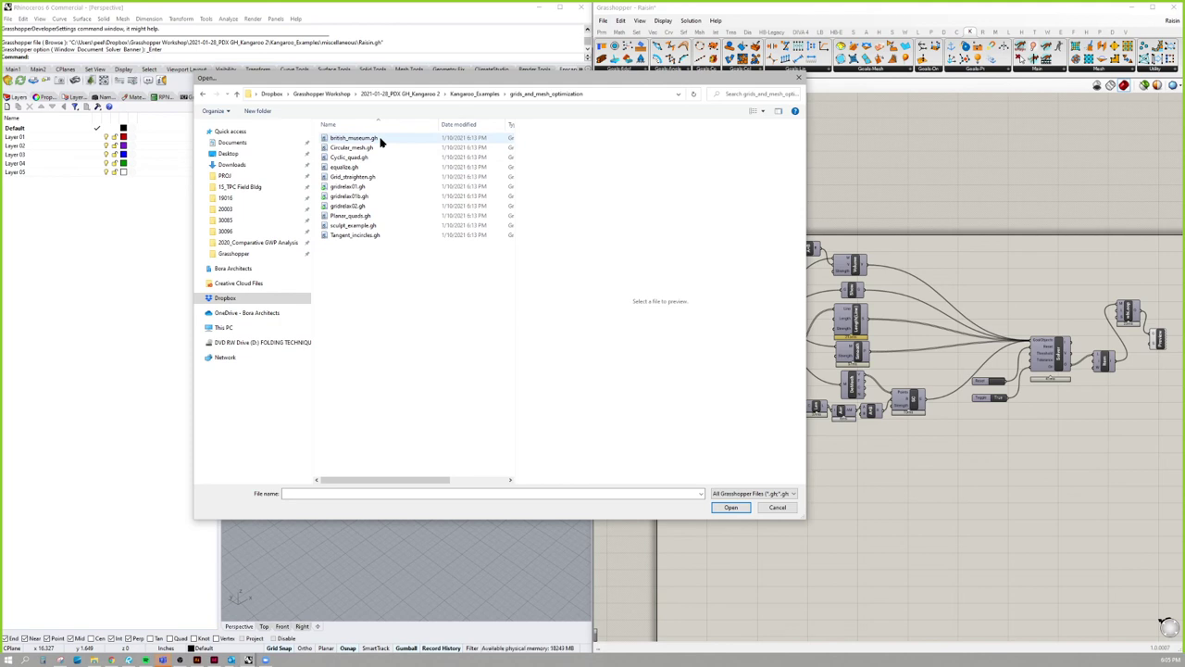
pyautogui.doubleClick(355, 197)
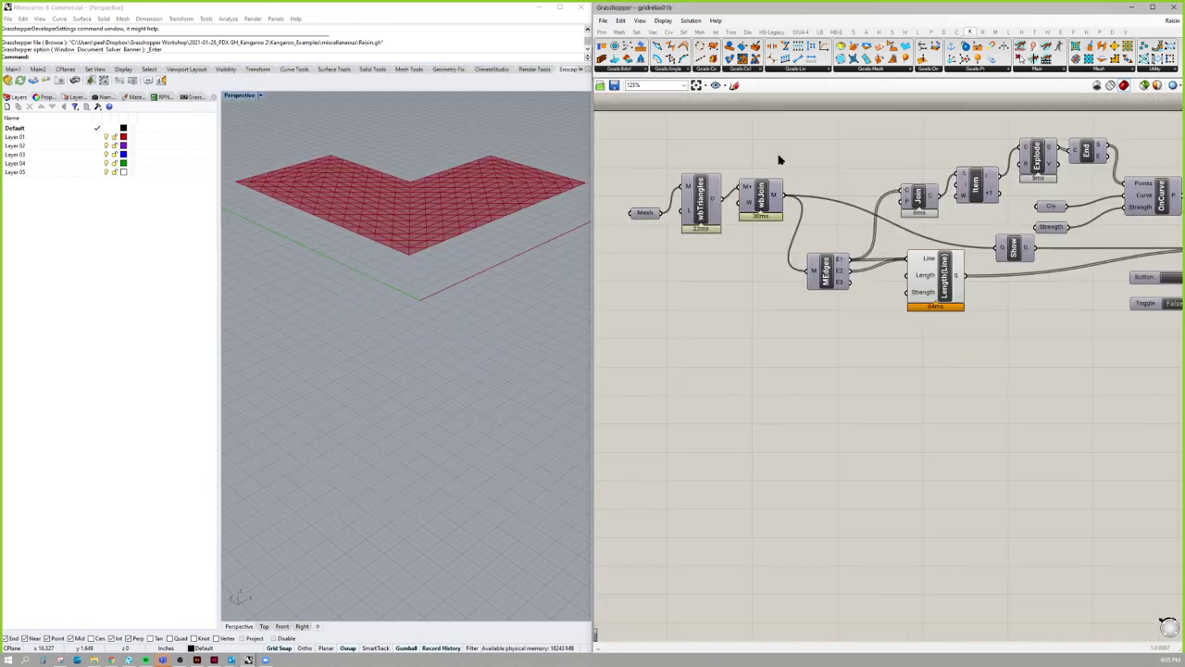
# Examine the triangulated V-shaped mesh in the Rhino viewport and the start of the grid relaxation definition.
pyautogui.scroll(3, 529, 267)
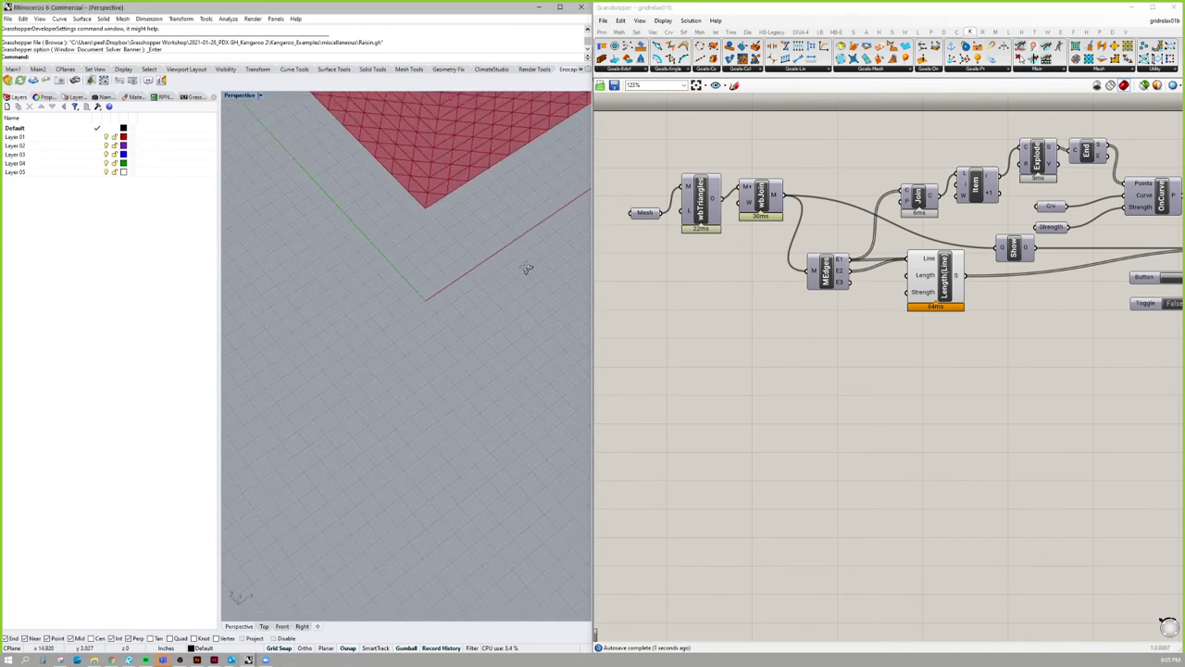
pyautogui.scroll(-3, 527, 270)
pyautogui.moveTo(523, 275); pyautogui.dragTo(529, 259, button='right')
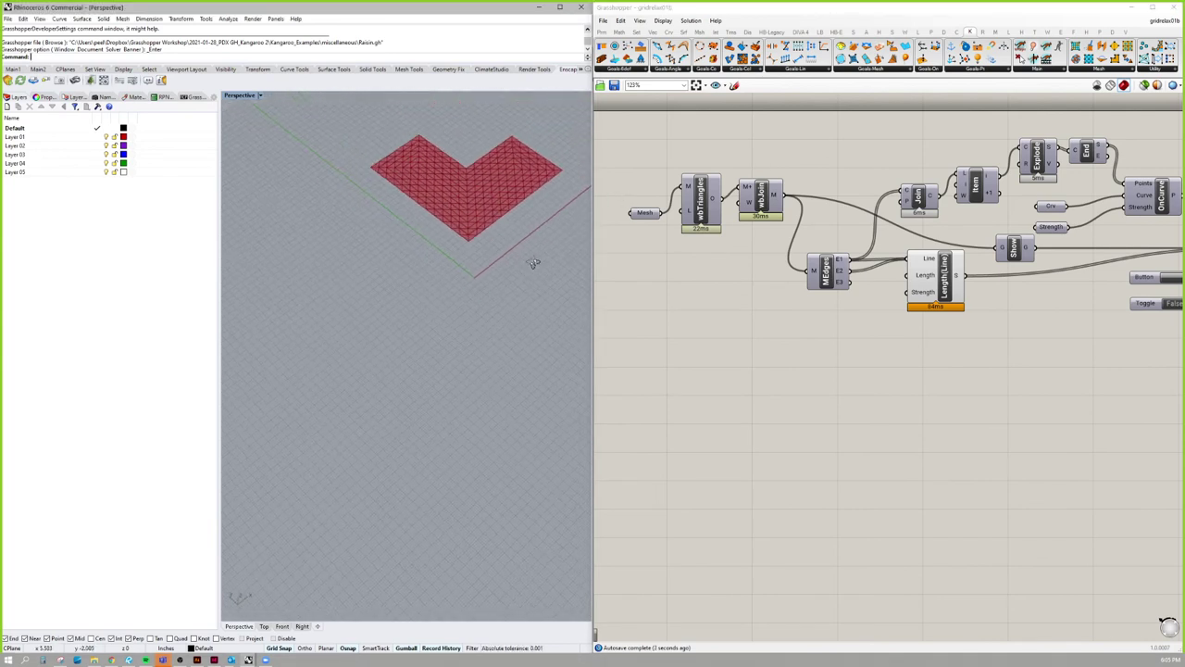
pyautogui.click(771, 279)
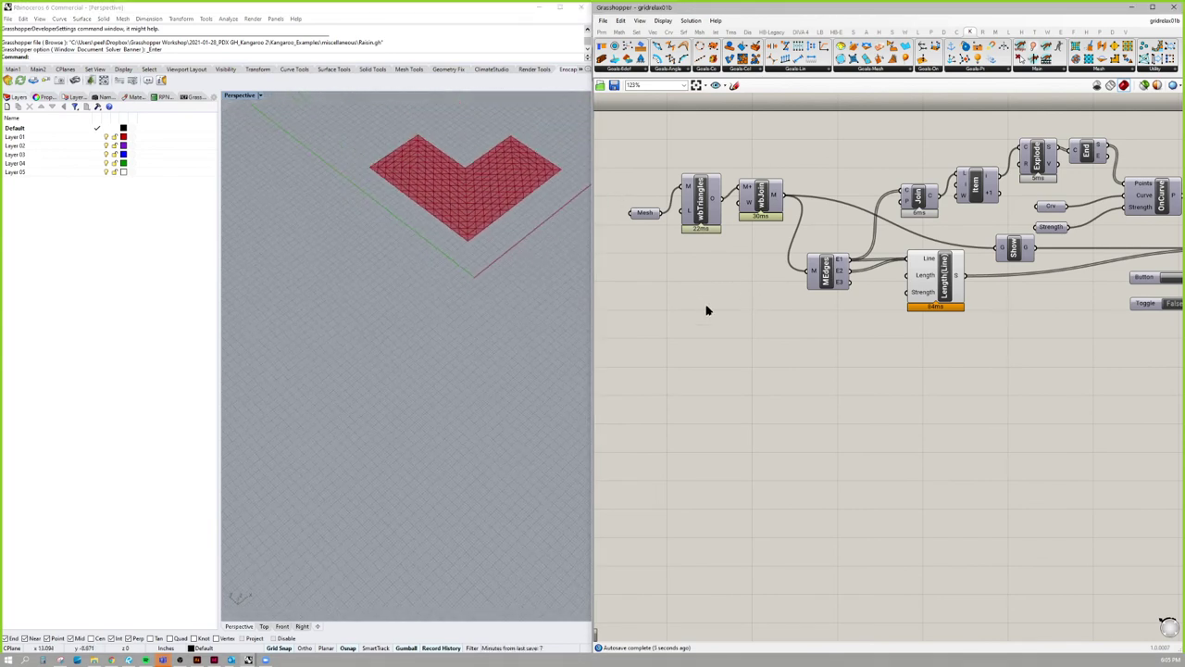
pyautogui.scroll(-2, 713, 320)
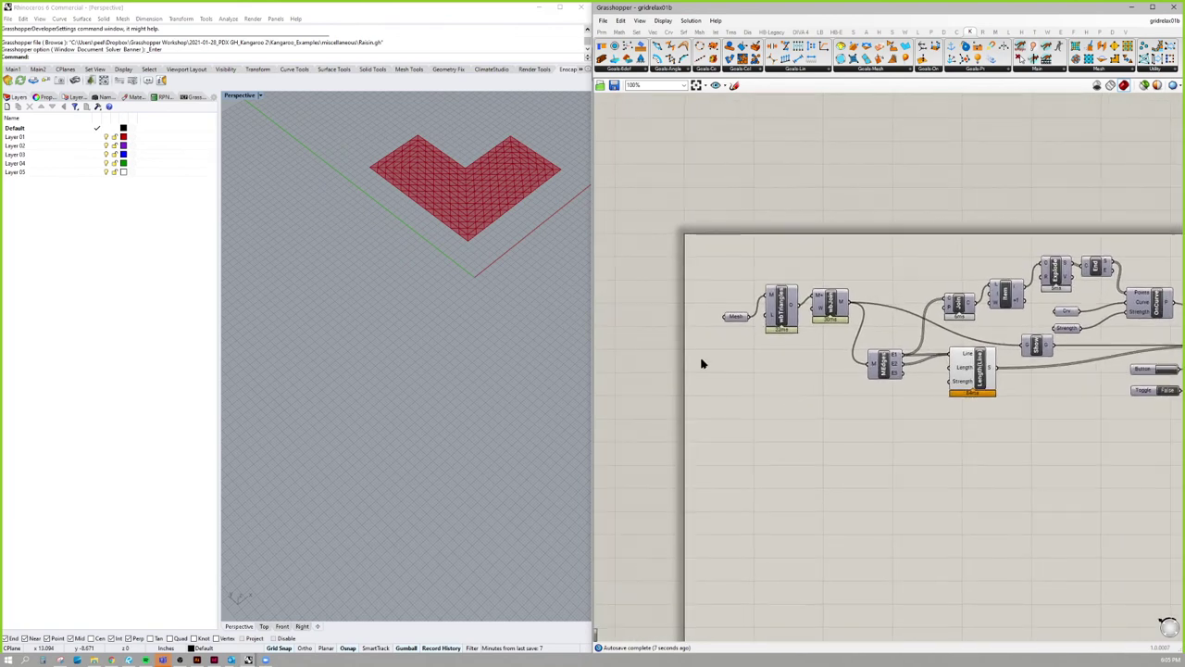
pyautogui.scroll(-3, 415, 291)
pyautogui.keyDown('shift'); pyautogui.moveTo(415, 290); pyautogui.dragTo(435, 380, button='right'); pyautogui.keyUp('shift')
pyautogui.scroll(3, 441, 331)
pyautogui.click(755, 279)
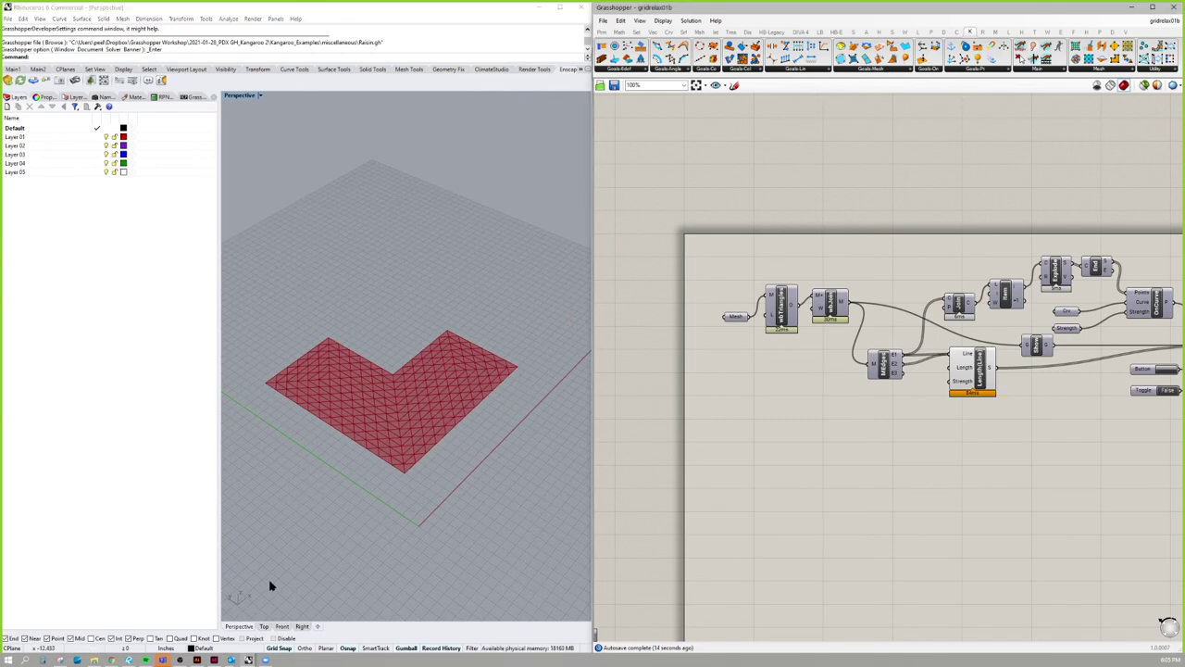
# Switch to the InDesign presentation and view the page showing the Weaverbird and Mesh(+) plug-ins up close.
pyautogui.click(215, 659)
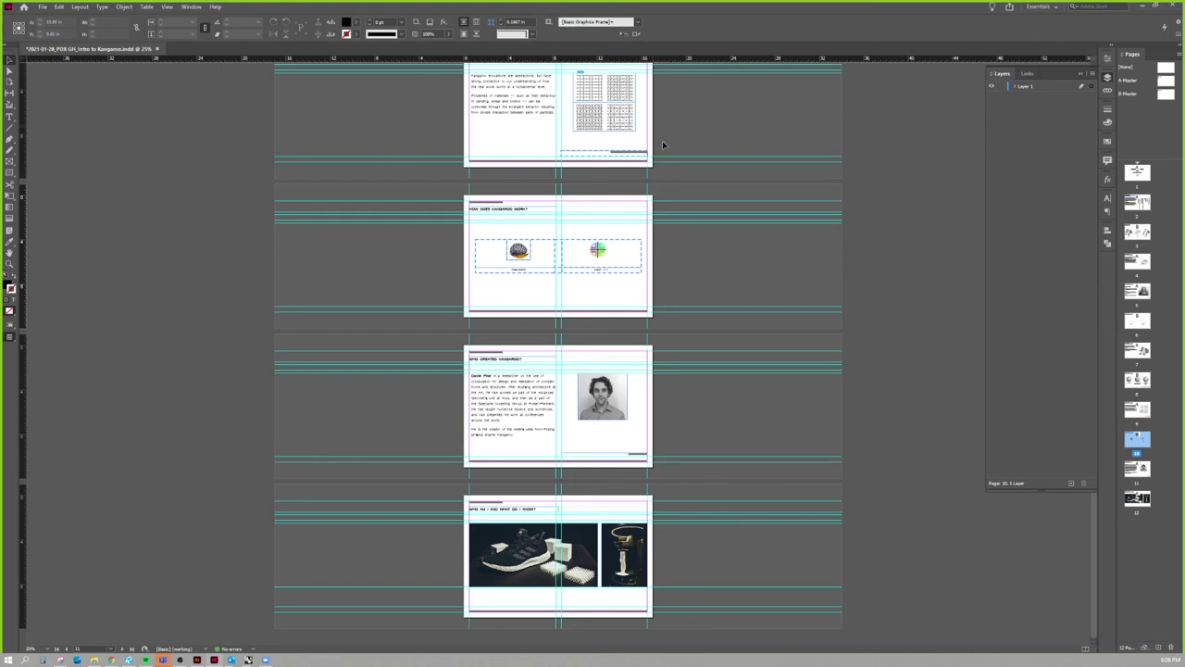
pyautogui.scroll(3, 587, 243)
pyautogui.scroll(-2, 575, 278)
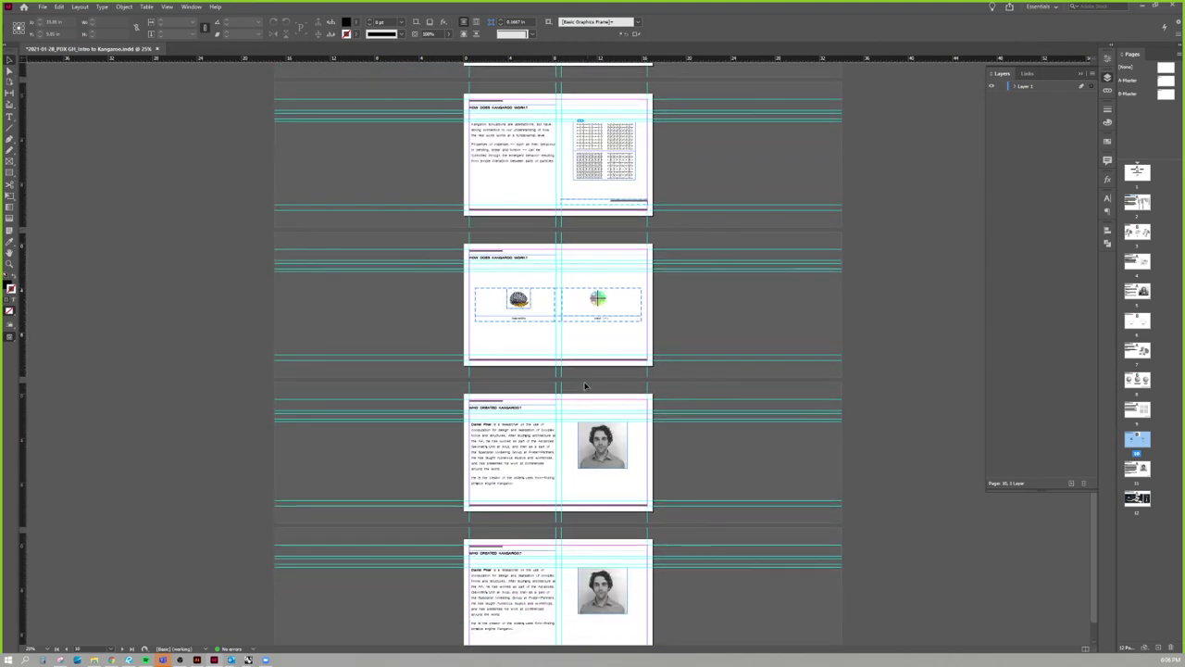
pyautogui.keyDown('alt'); pyautogui.scroll(4, 673, 309); pyautogui.keyUp('alt')
pyautogui.click(674, 309)
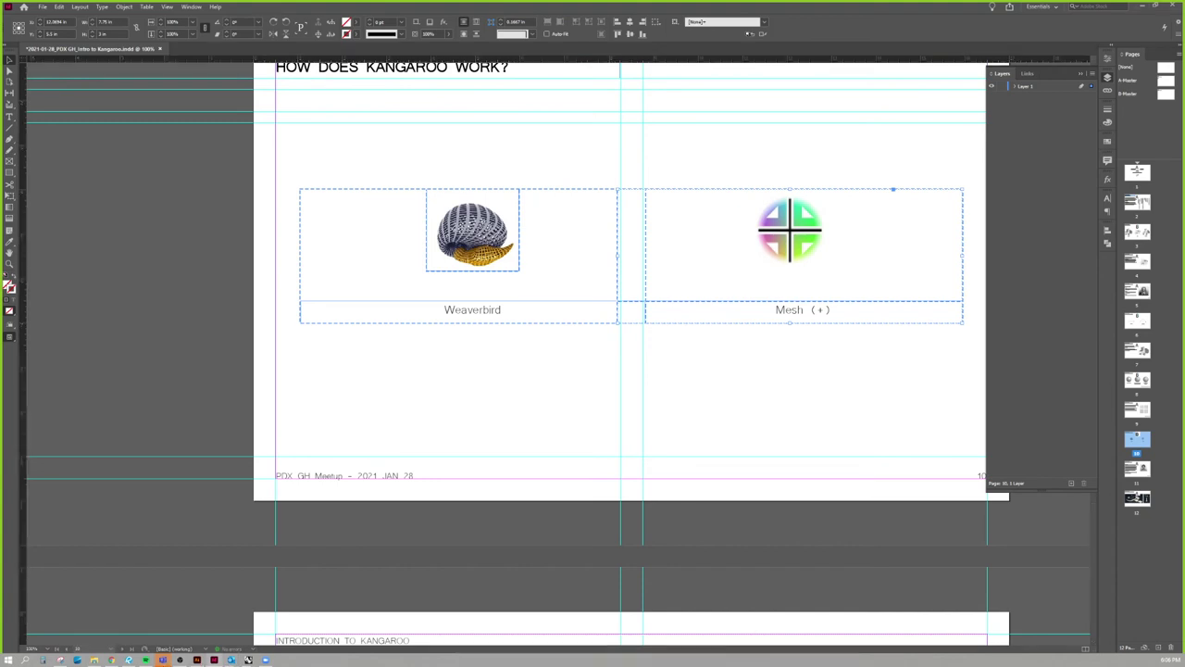
# Switch back to Grasshopper and look through Weaverbird's Extract components.
pyautogui.hotkey('alt', 'Tab')
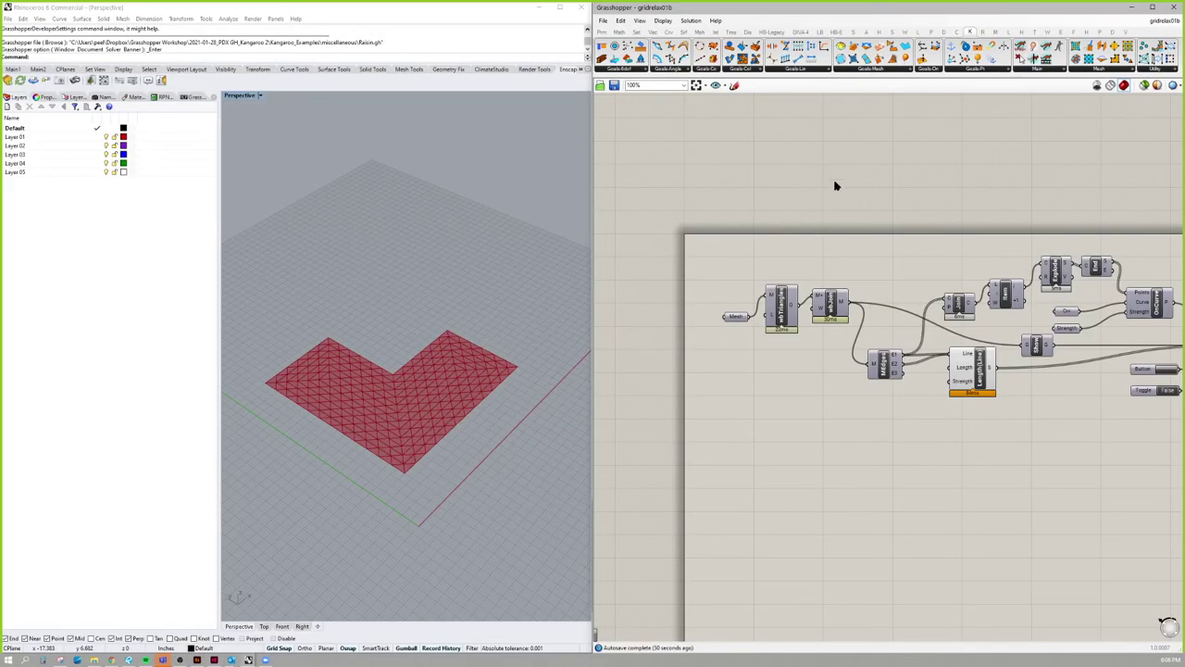
pyautogui.middleClick(853, 169)
pyautogui.click(906, 33)
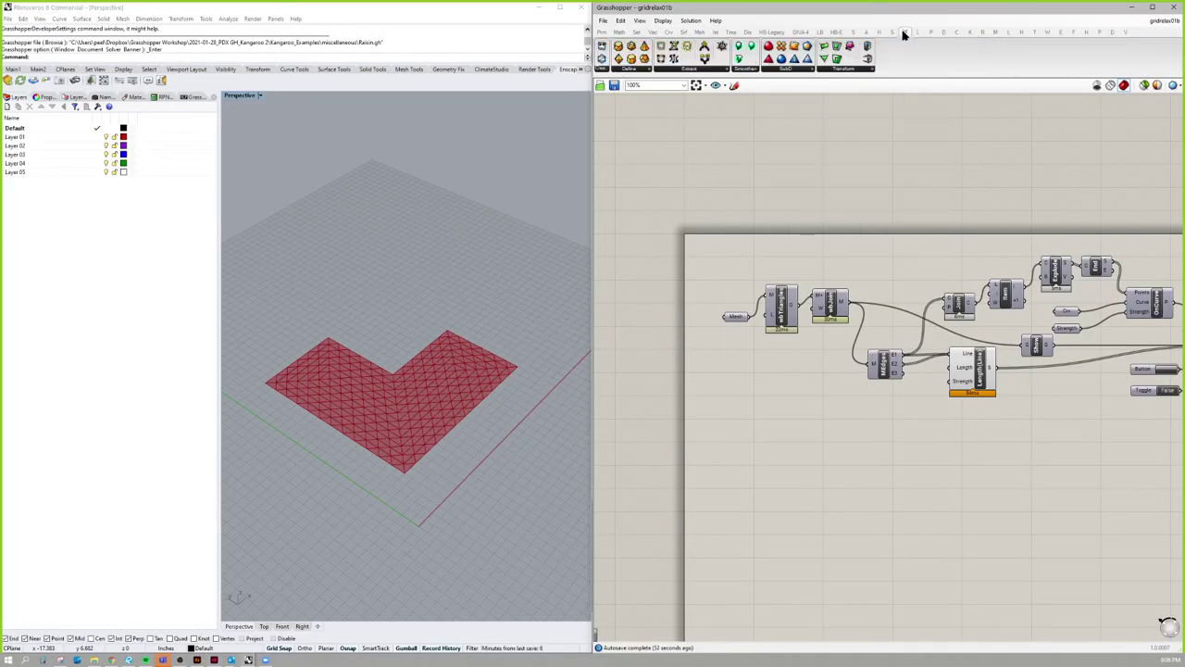
pyautogui.click(686, 74)
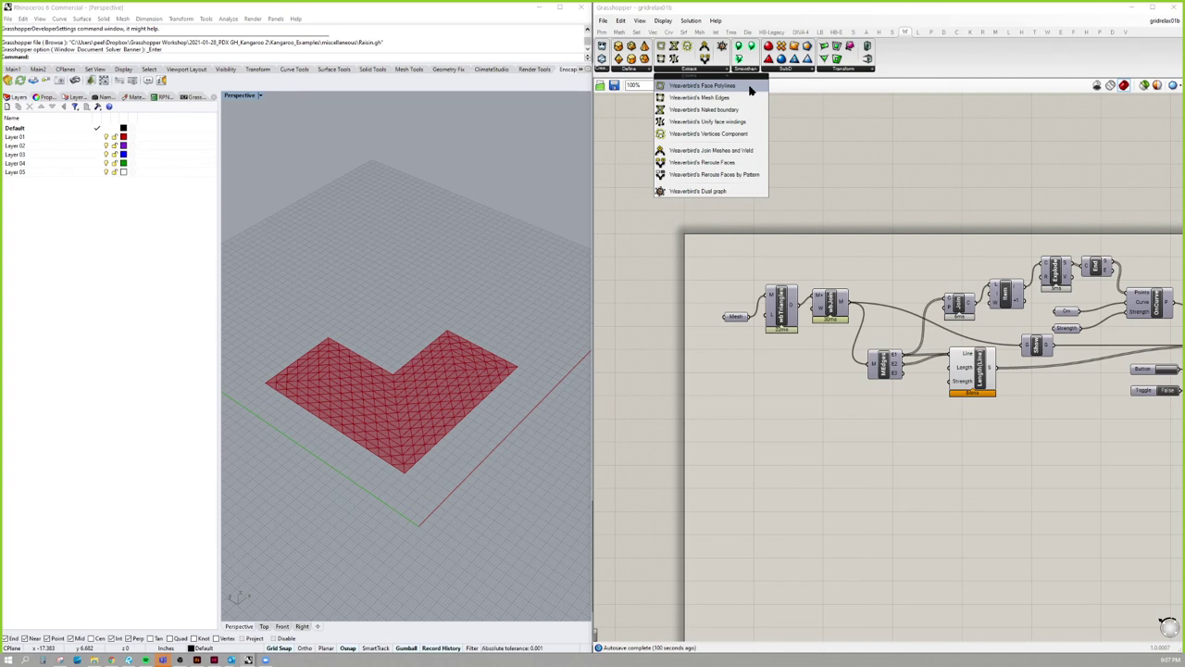
pyautogui.click(910, 166)
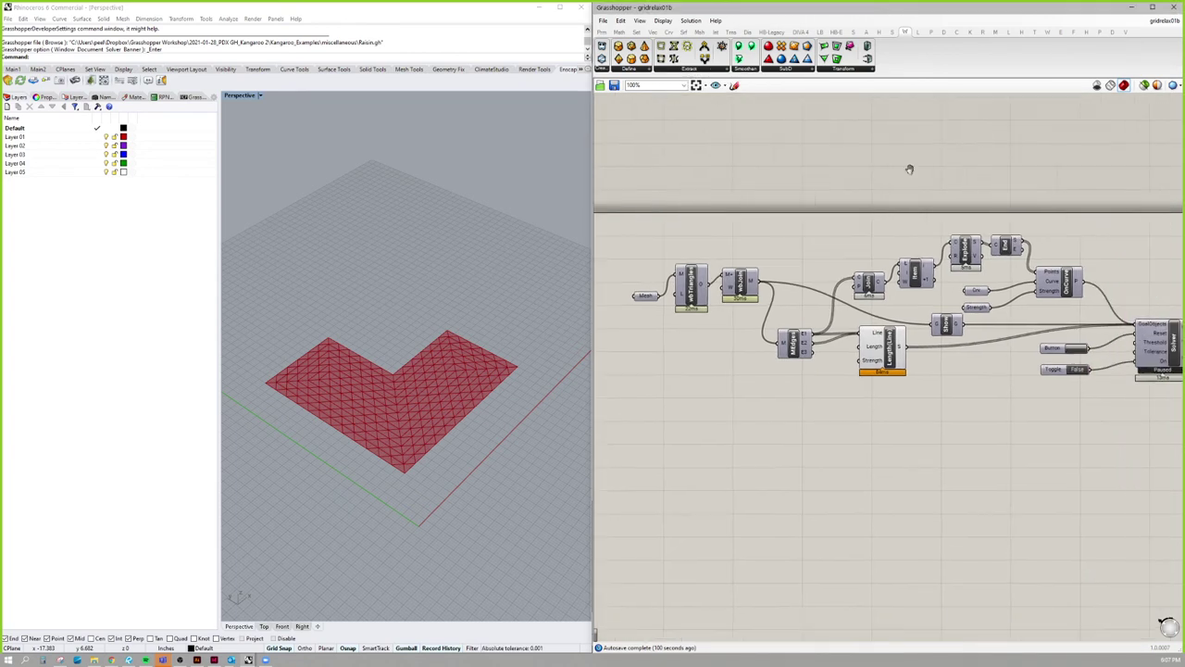
# Move the OnCurve component up beside End and select it together with the Button, Toggle and Solver.
pyautogui.moveTo(912, 267); pyautogui.dragTo(913, 243)
pyautogui.scroll(3, 970, 306)
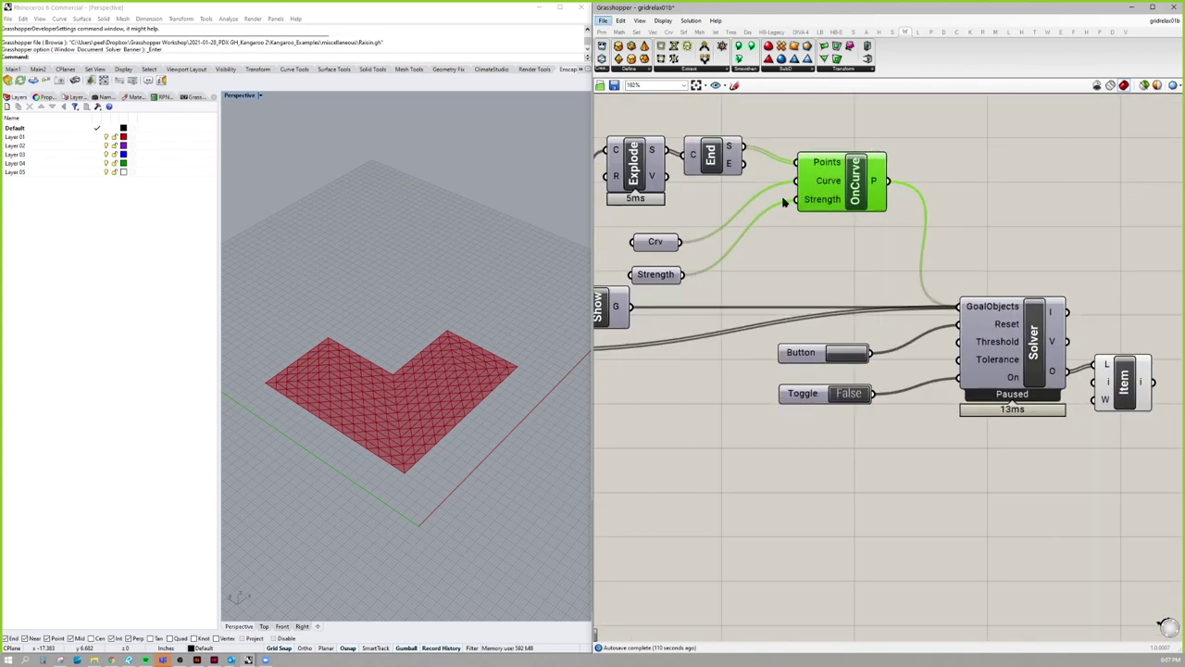
pyautogui.moveTo(827, 268); pyautogui.dragTo(919, 259, button='right')
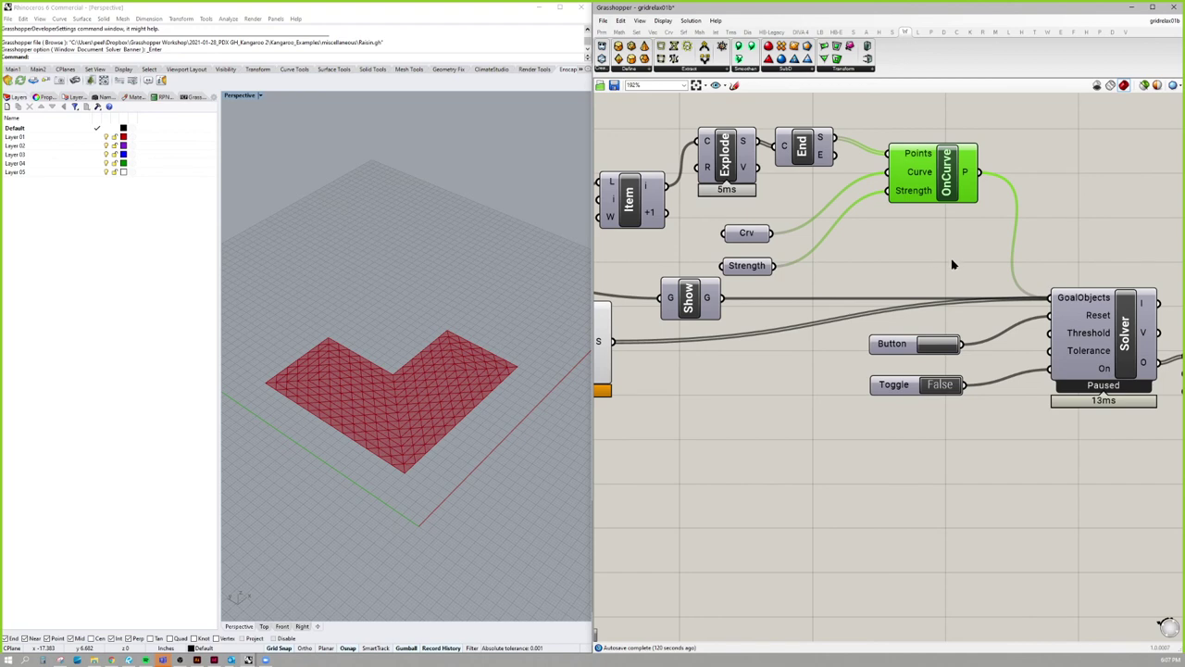
pyautogui.moveTo(1121, 239); pyautogui.dragTo(1073, 217, button='right')
pyautogui.keyDown('shift'); pyautogui.moveTo(1077, 432); pyautogui.dragTo(908, 277); pyautogui.keyUp('shift')
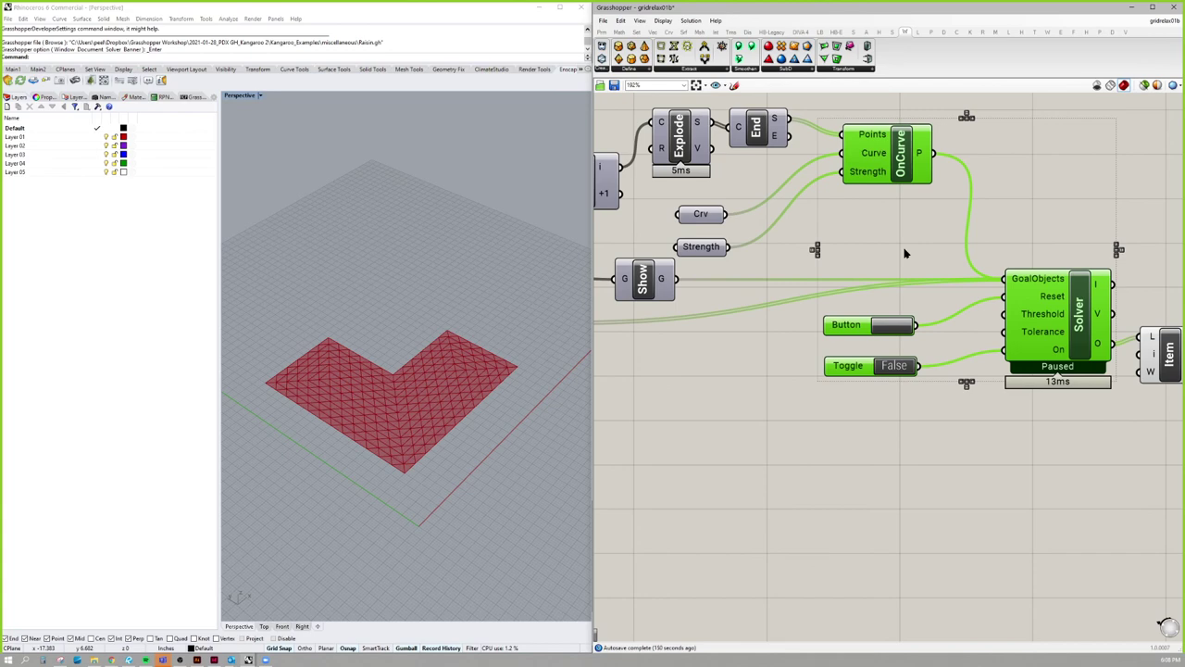
# Move the MEdges component up, closer to the level of the Join component.
pyautogui.scroll(-2, 905, 252)
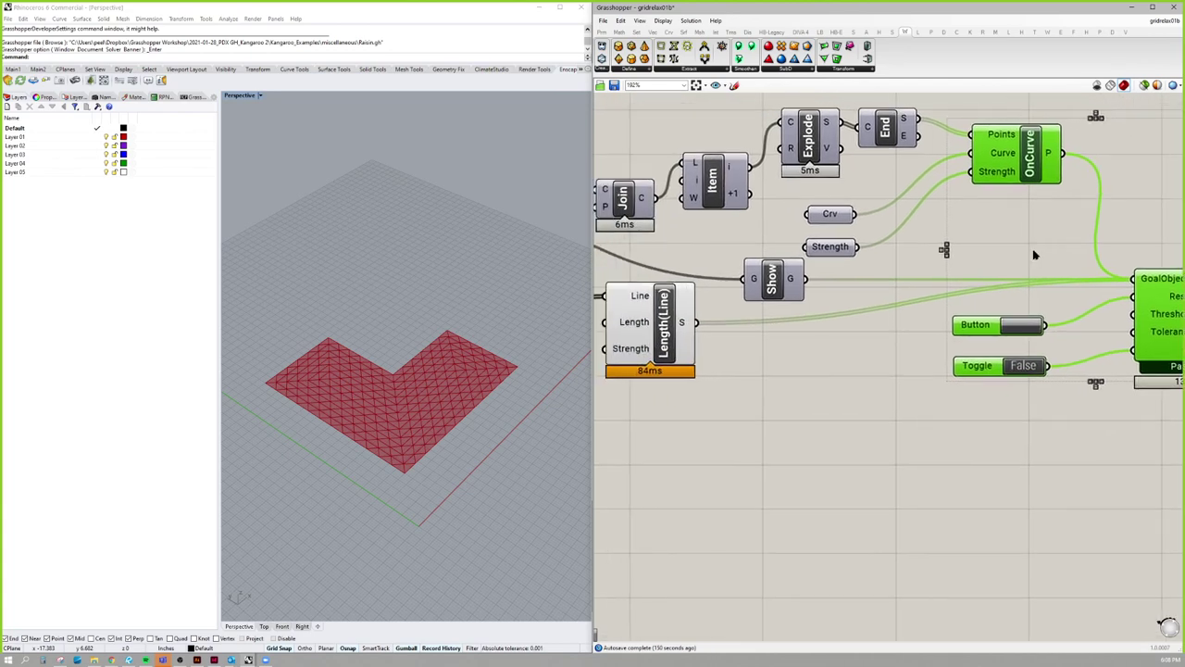
pyautogui.moveTo(857, 258); pyautogui.dragTo(1058, 266, button='right')
pyautogui.moveTo(863, 352); pyautogui.dragTo(852, 325, button='right')
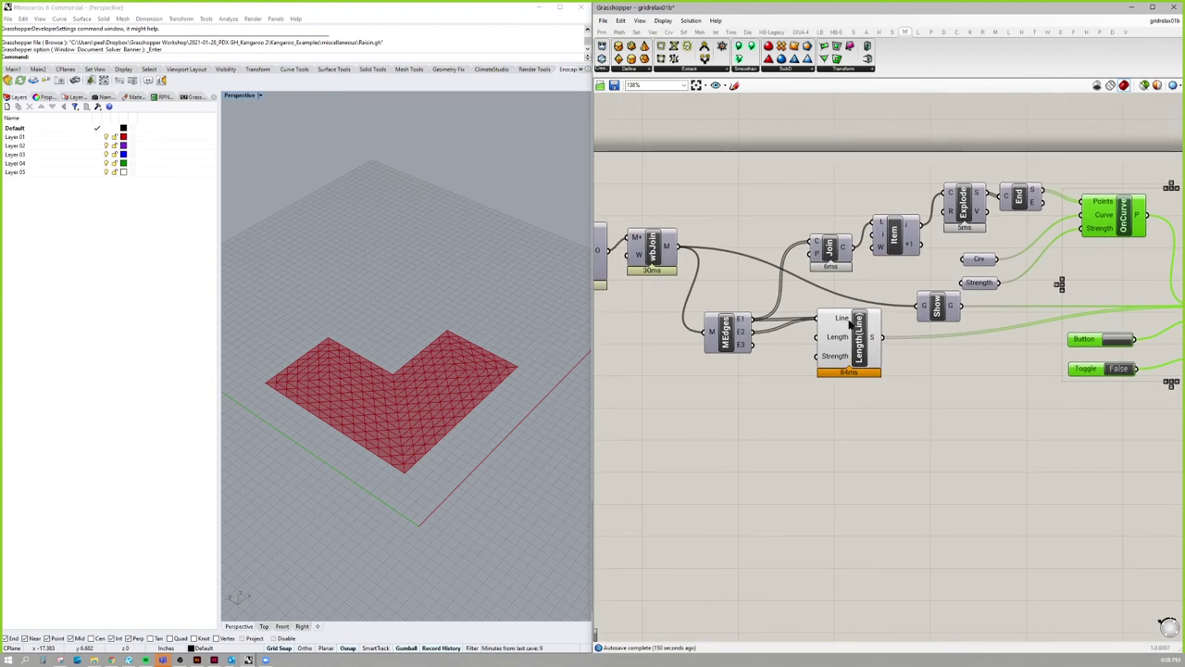
pyautogui.moveTo(759, 357); pyautogui.dragTo(776, 357, button='right')
pyautogui.moveTo(759, 343); pyautogui.dragTo(750, 313)
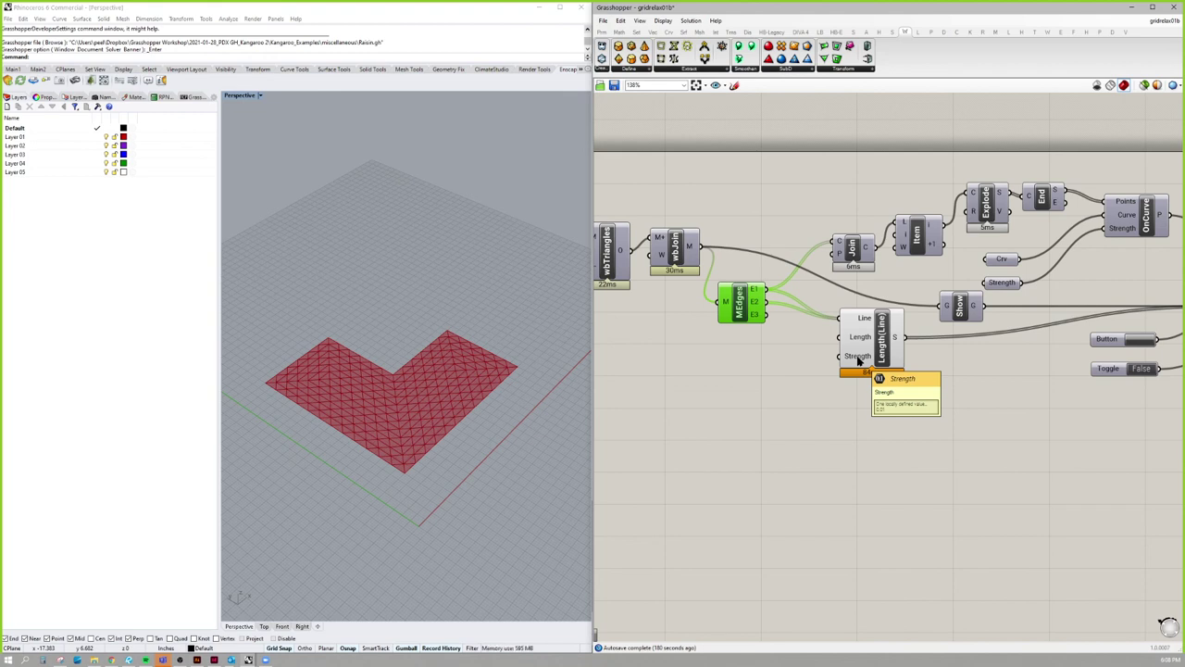
# Move the Length(Line) component down, clear of MEdges and Show, and inspect its Length input.
pyautogui.moveTo(959, 354); pyautogui.dragTo(933, 374, button='right')
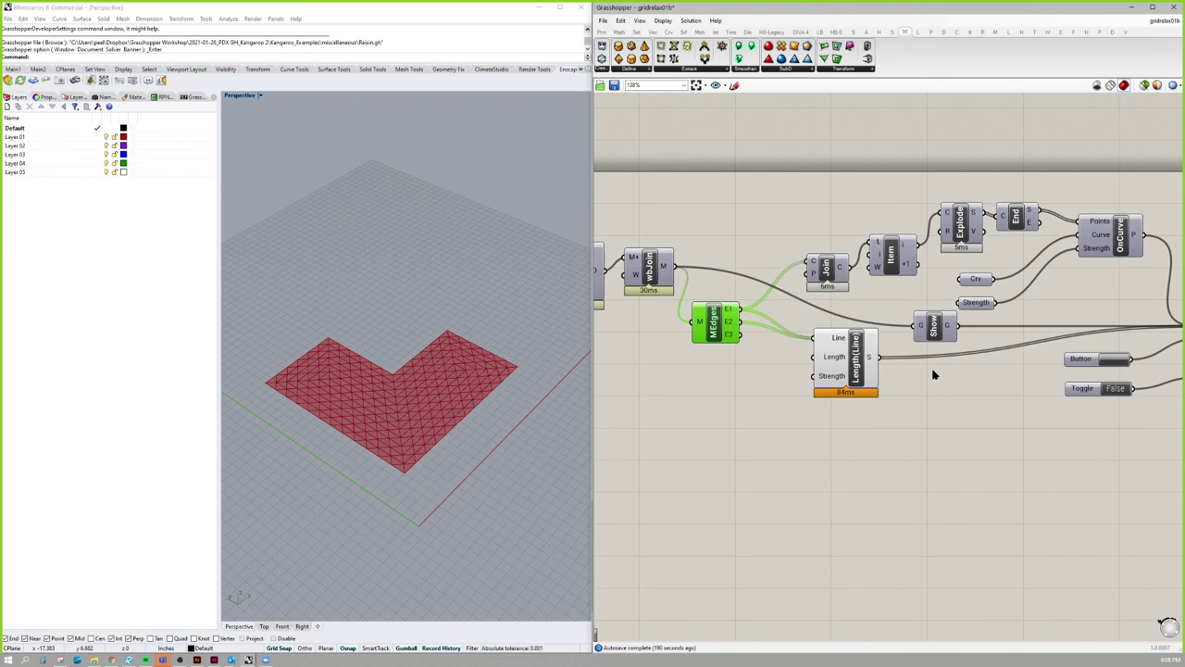
pyautogui.moveTo(1024, 313); pyautogui.dragTo(946, 345, button='right')
pyautogui.scroll(-3, 946, 346)
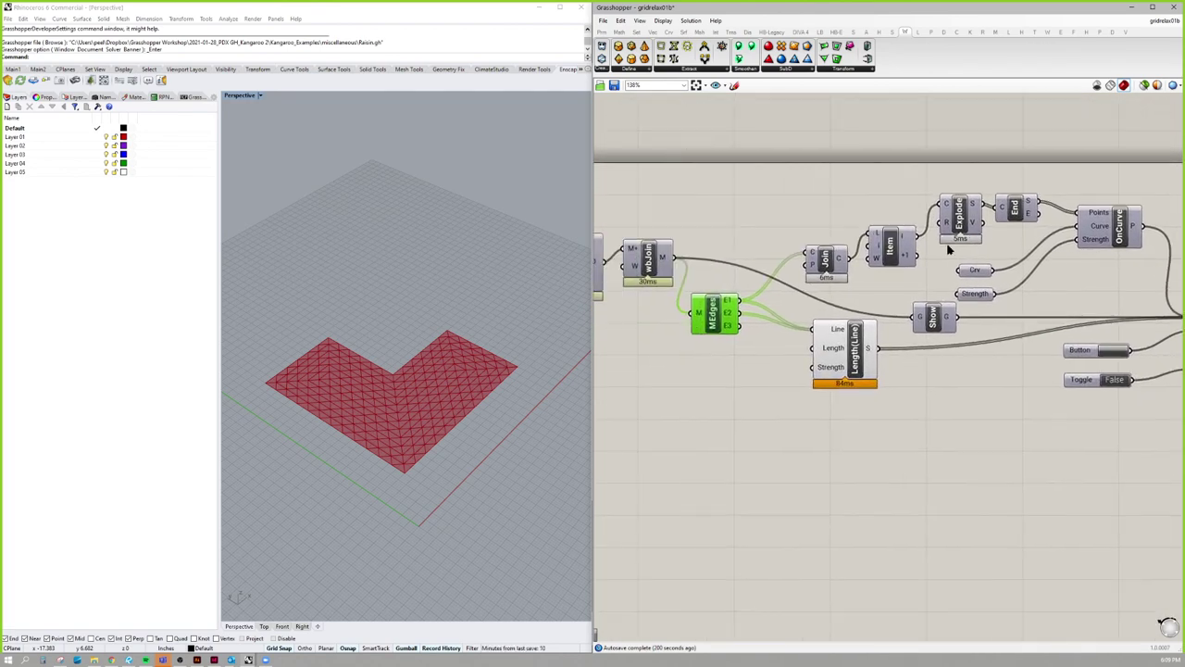
pyautogui.moveTo(917, 343); pyautogui.dragTo(903, 375)
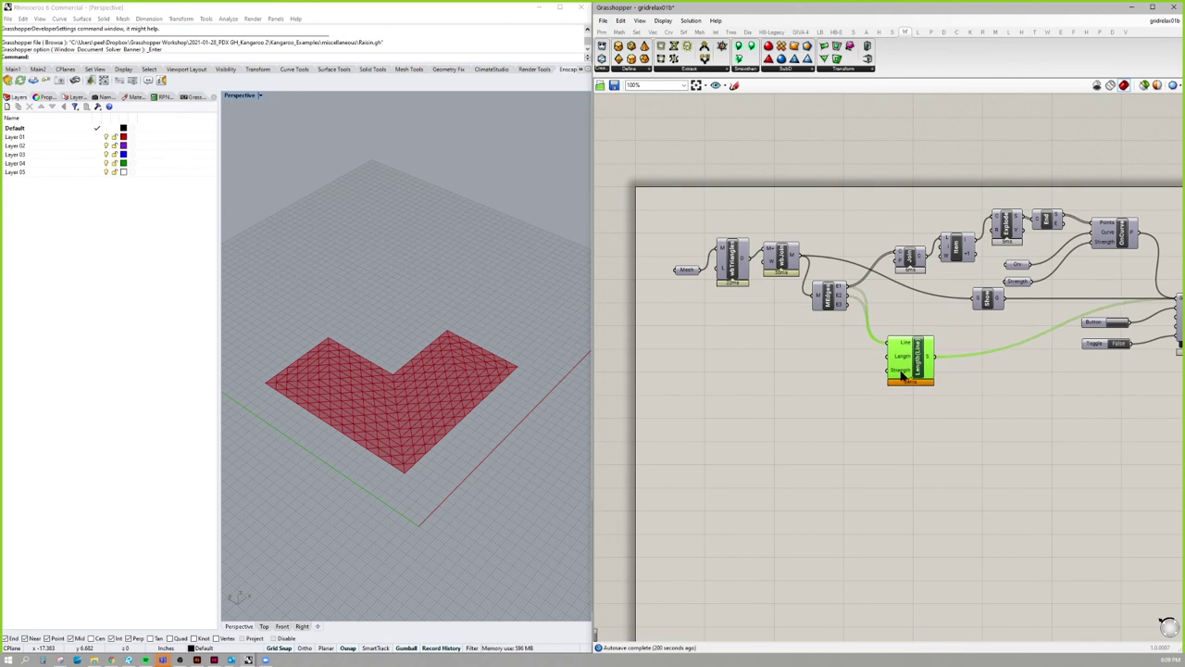
pyautogui.scroll(5, 903, 372)
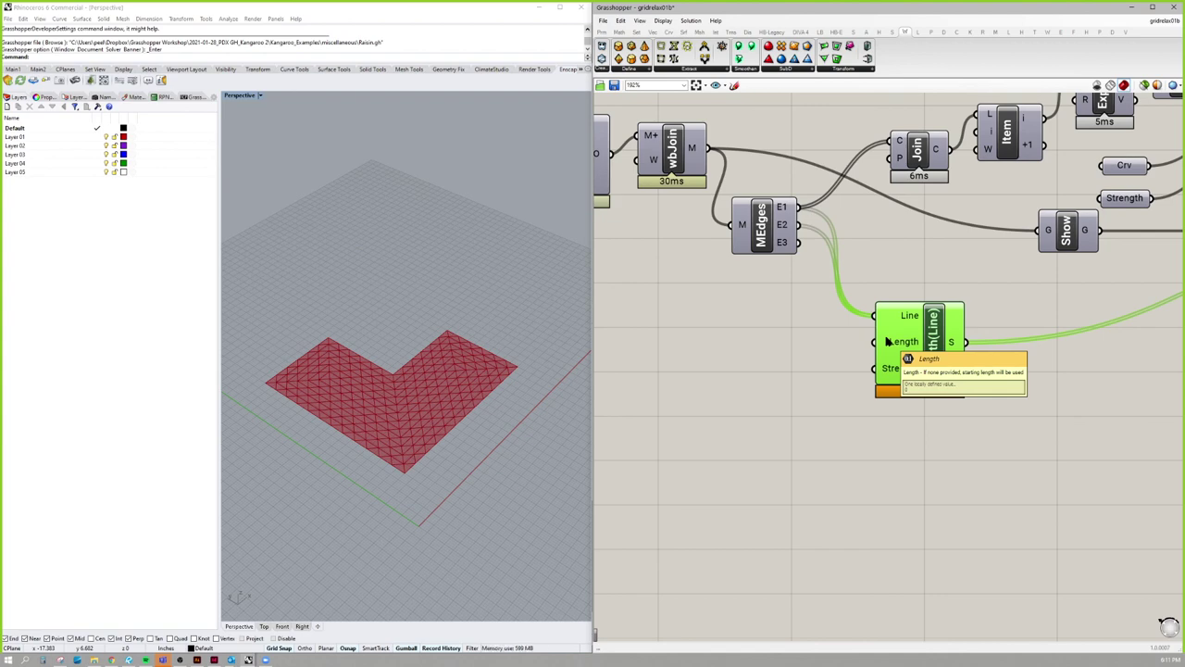
pyautogui.scroll(-5, 888, 342)
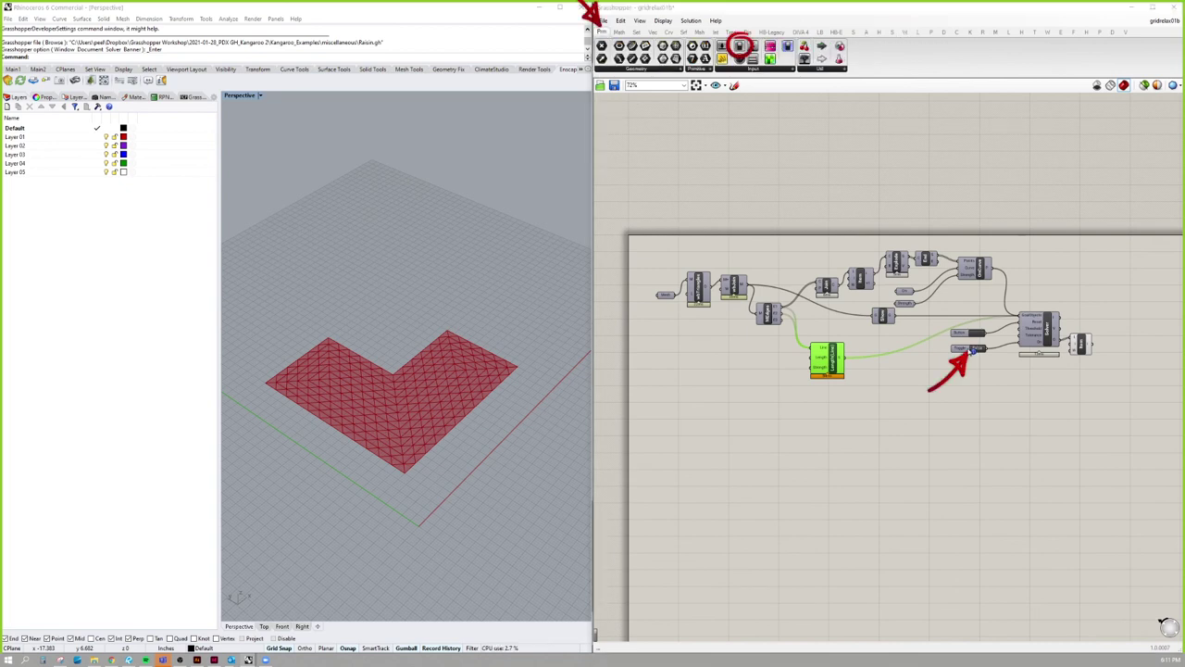
# Switch to the InDesign presentation, minimize it to return to Grasshopper, and look through the Input components.
pyautogui.hotkey('alt', 'Tab')
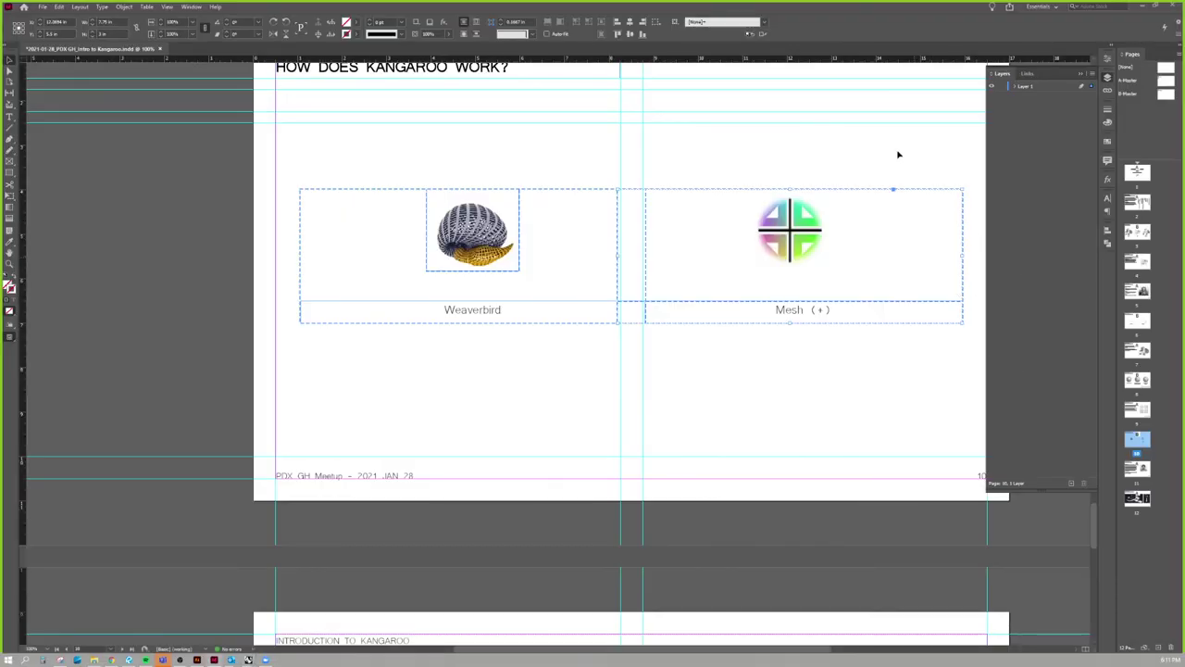
pyautogui.click(1143, 7)
pyautogui.moveTo(986, 118); pyautogui.dragTo(961, 117, button='right')
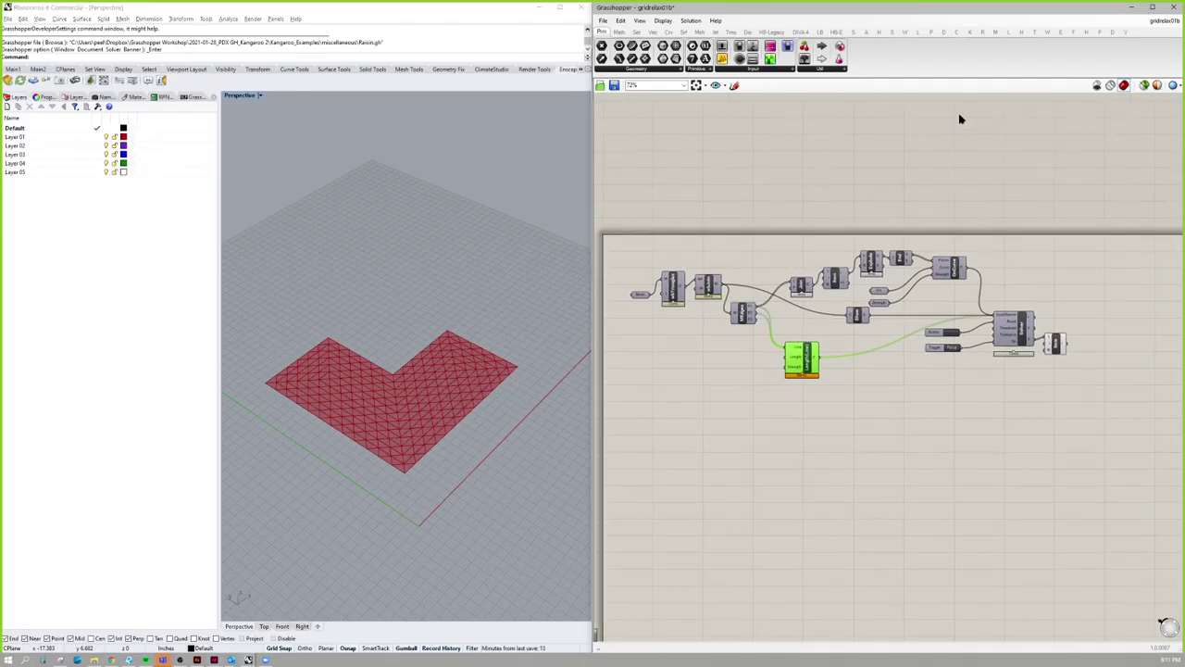
pyautogui.click(777, 70)
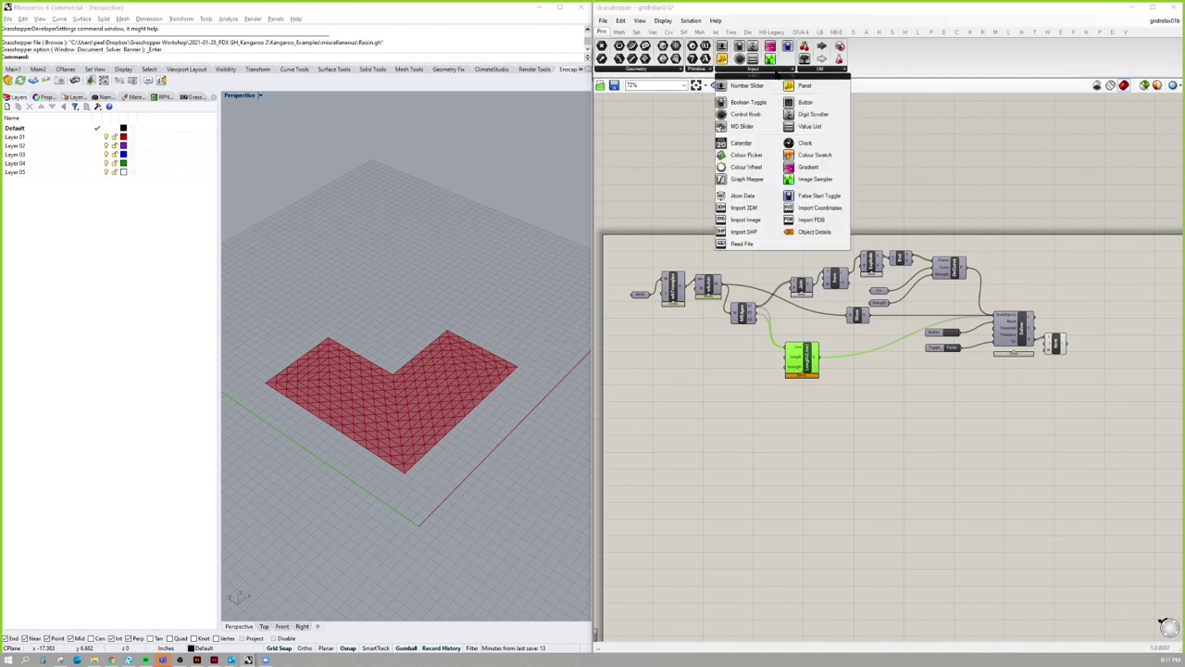
# Add a timer component with a 1-second interval to the canvas and move it up near Length(Line).
pyautogui.doubleClick(860, 497)
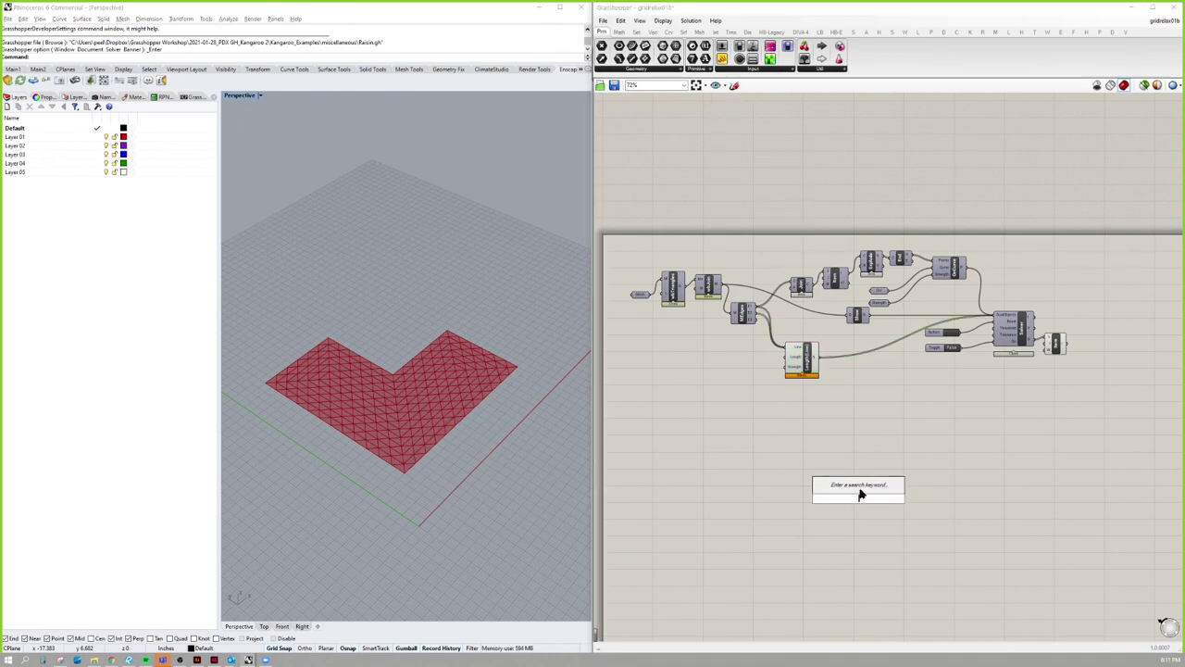
pyautogui.write('point')
pyautogui.press('Return')
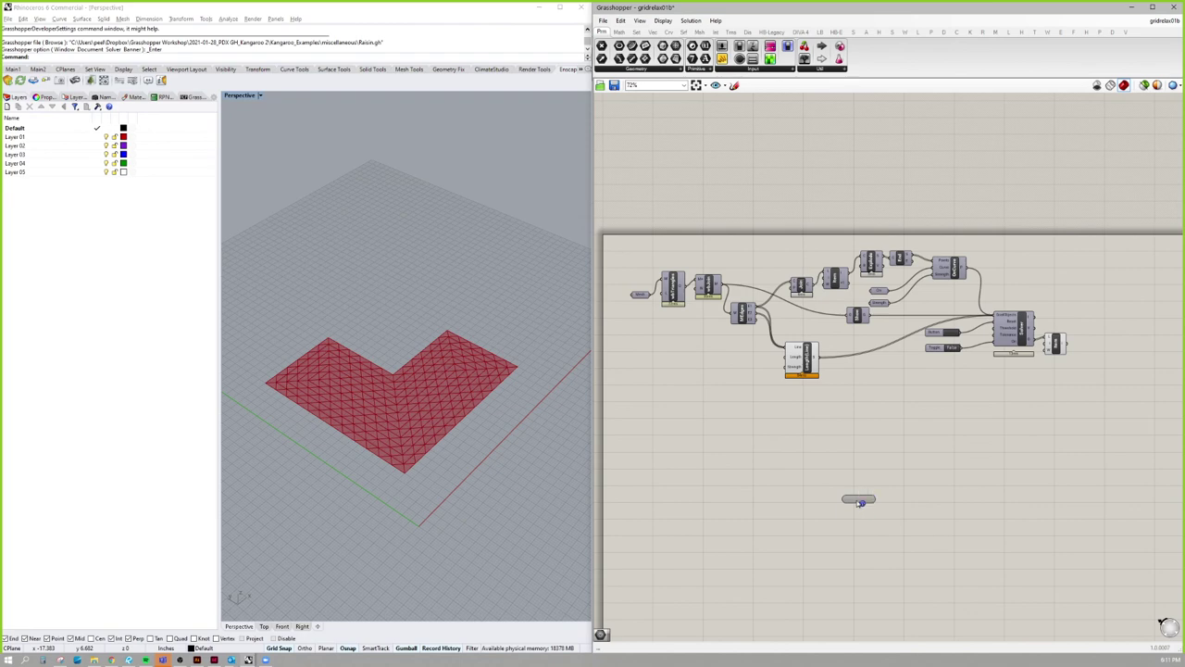
pyautogui.moveTo(861, 501); pyautogui.dragTo(859, 388)
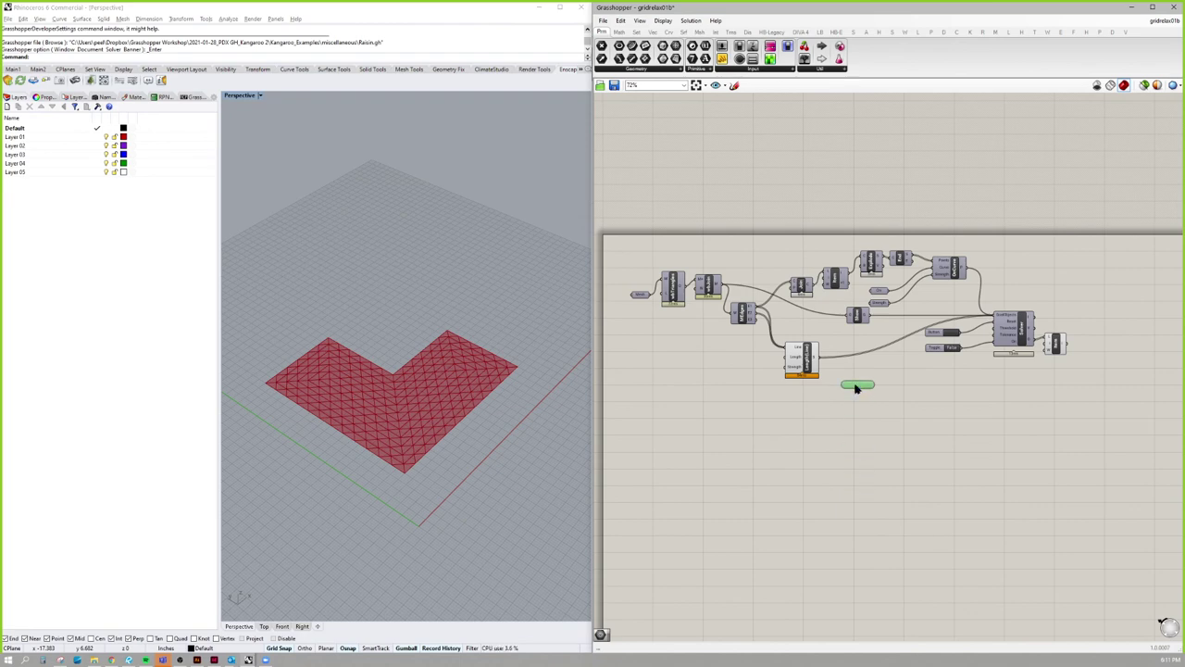
pyautogui.scroll(5, 858, 388)
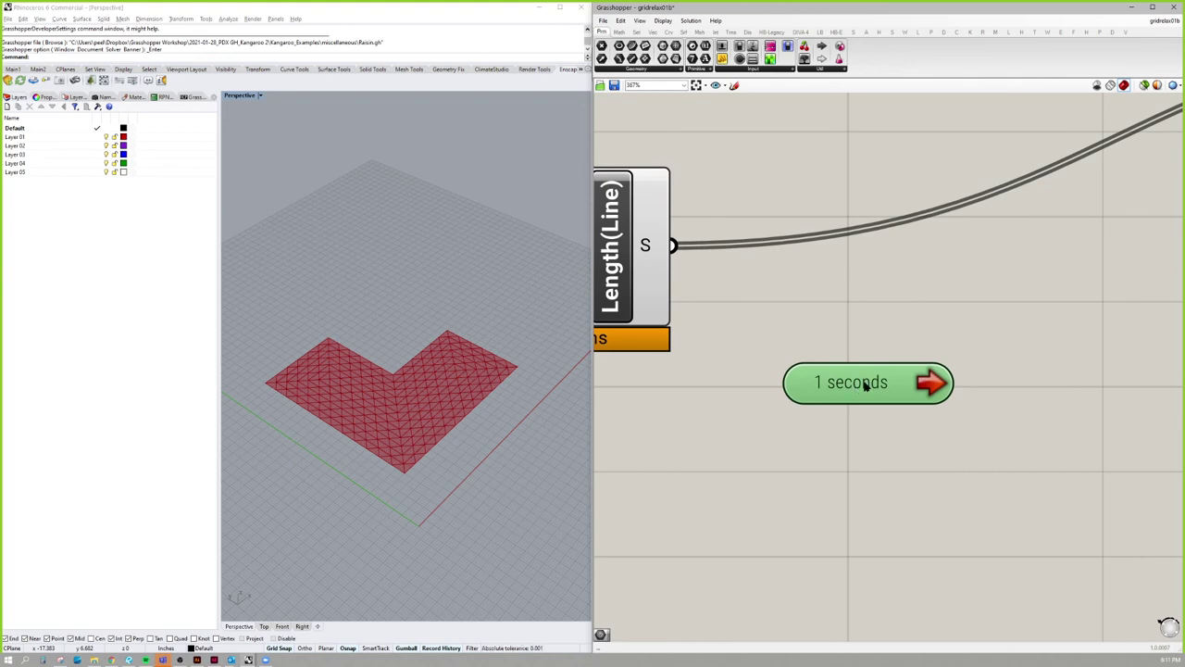
pyautogui.moveTo(868, 385); pyautogui.dragTo(883, 384)
pyautogui.click(948, 296)
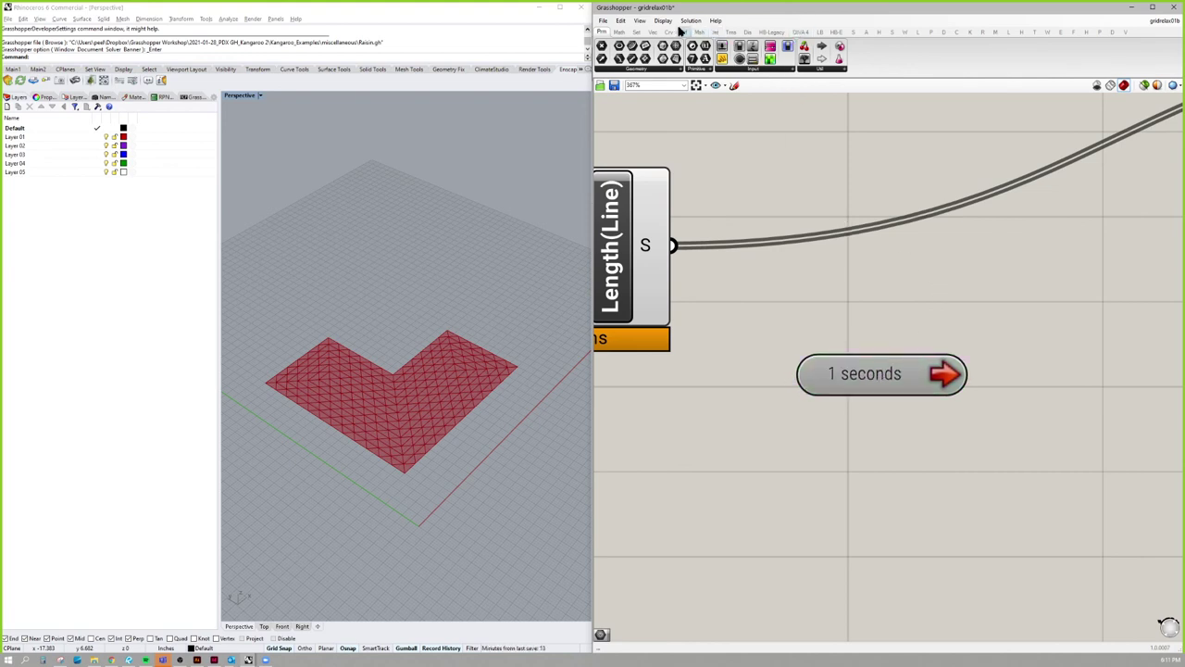
# Look through the Math Time components and the Sets, Vector, Curve, Surface and Params categories.
pyautogui.click(621, 33)
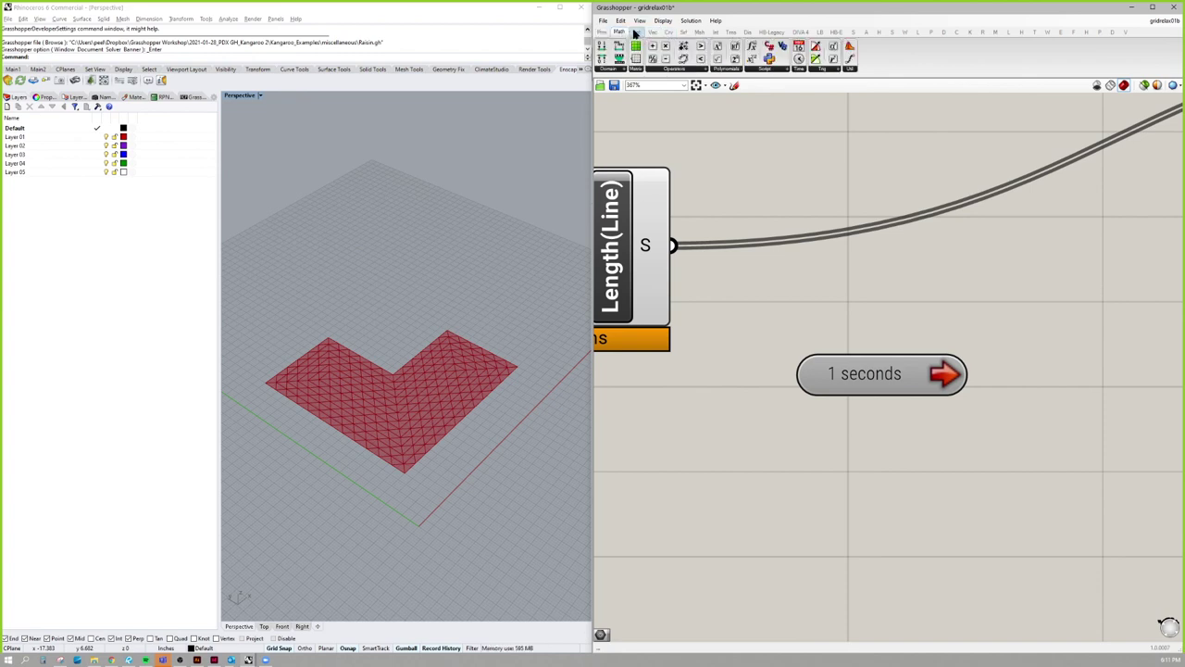
pyautogui.click(801, 68)
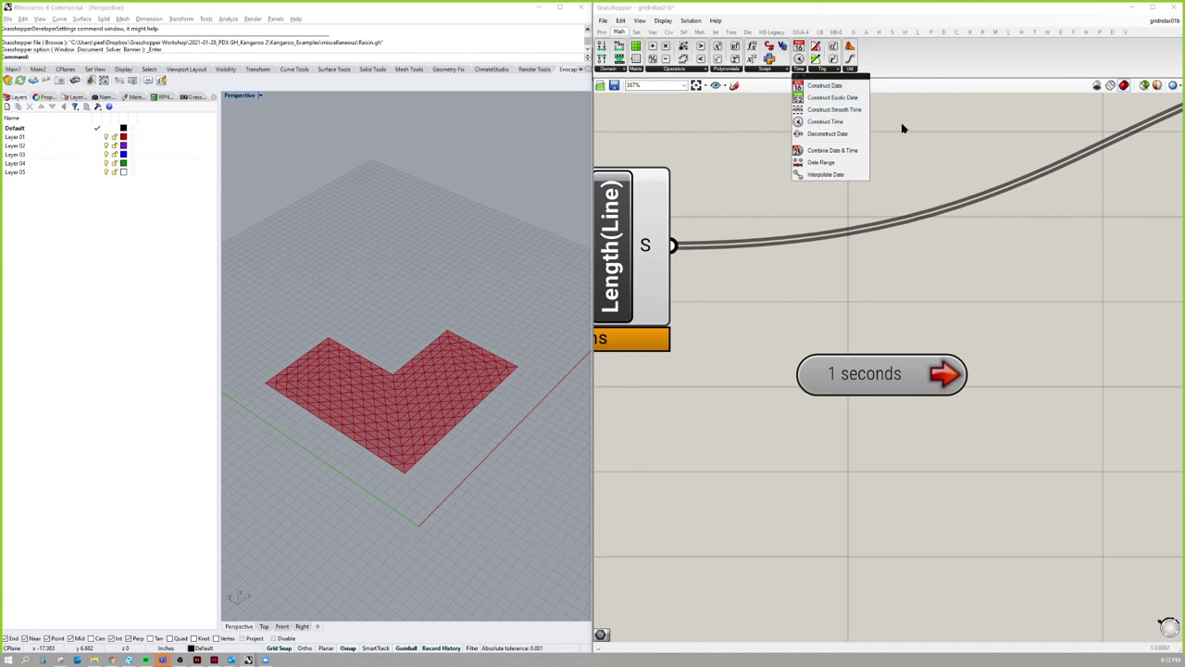
pyautogui.click(863, 83)
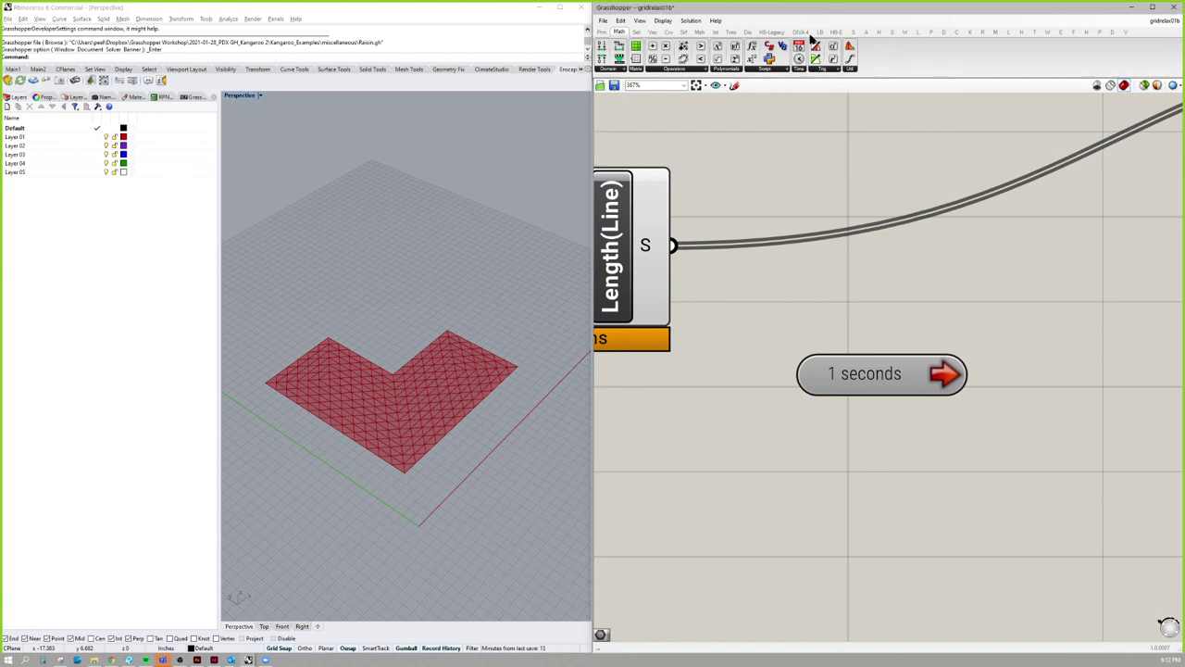
pyautogui.click(637, 32)
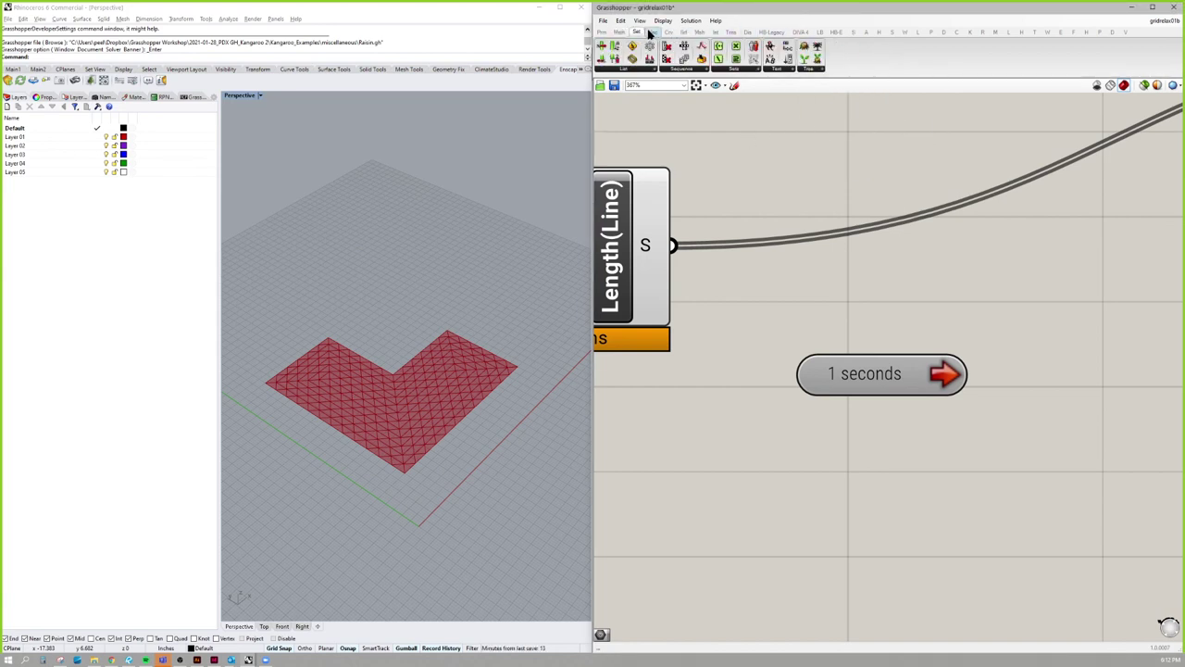
pyautogui.click(653, 32)
pyautogui.click(669, 33)
pyautogui.click(691, 32)
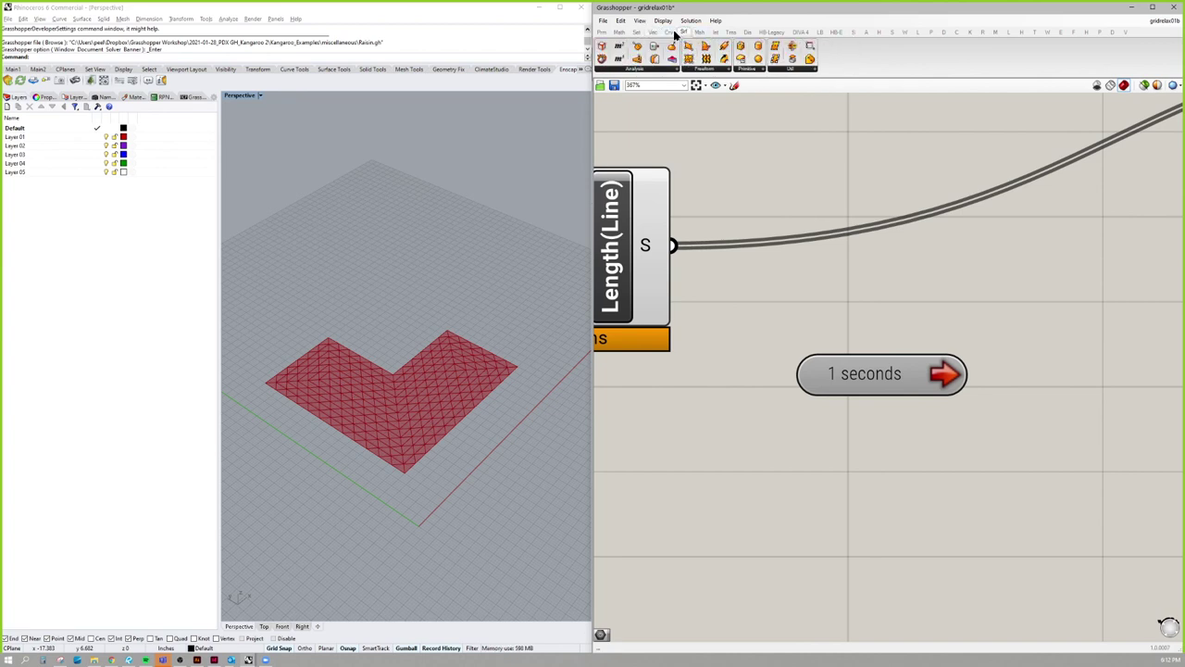
pyautogui.click(602, 32)
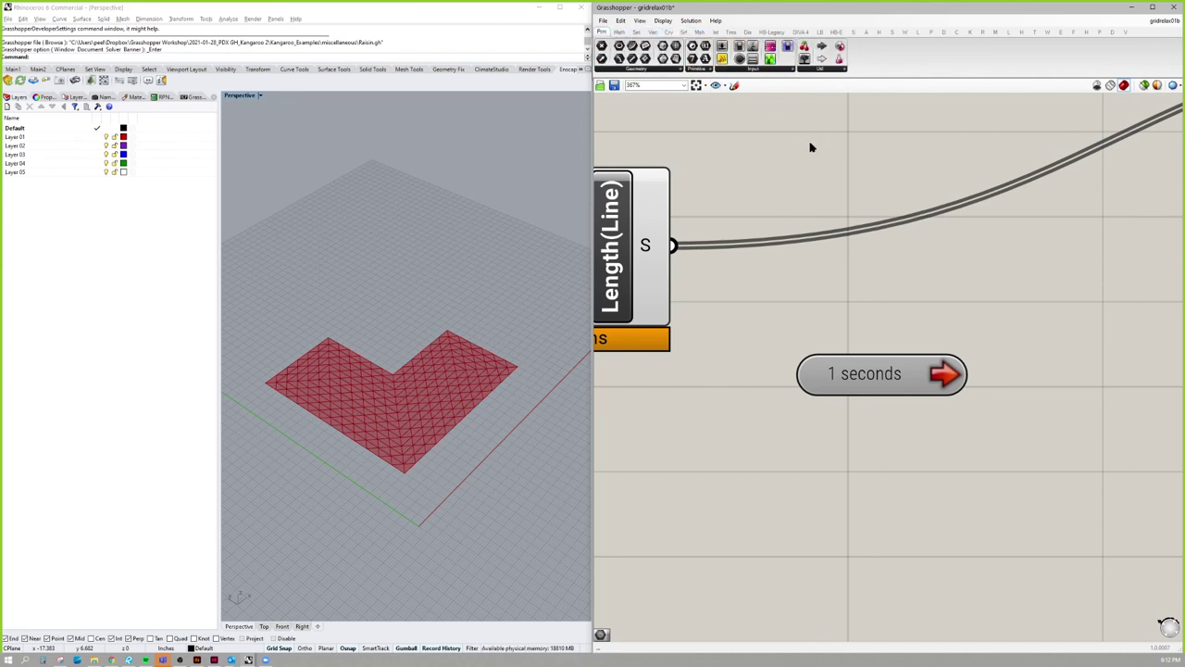
# Place the 1-second timer directly beneath the Length(Line) component.
pyautogui.moveTo(864, 314); pyautogui.dragTo(970, 262, button='right')
pyautogui.moveTo(988, 335); pyautogui.dragTo(813, 421)
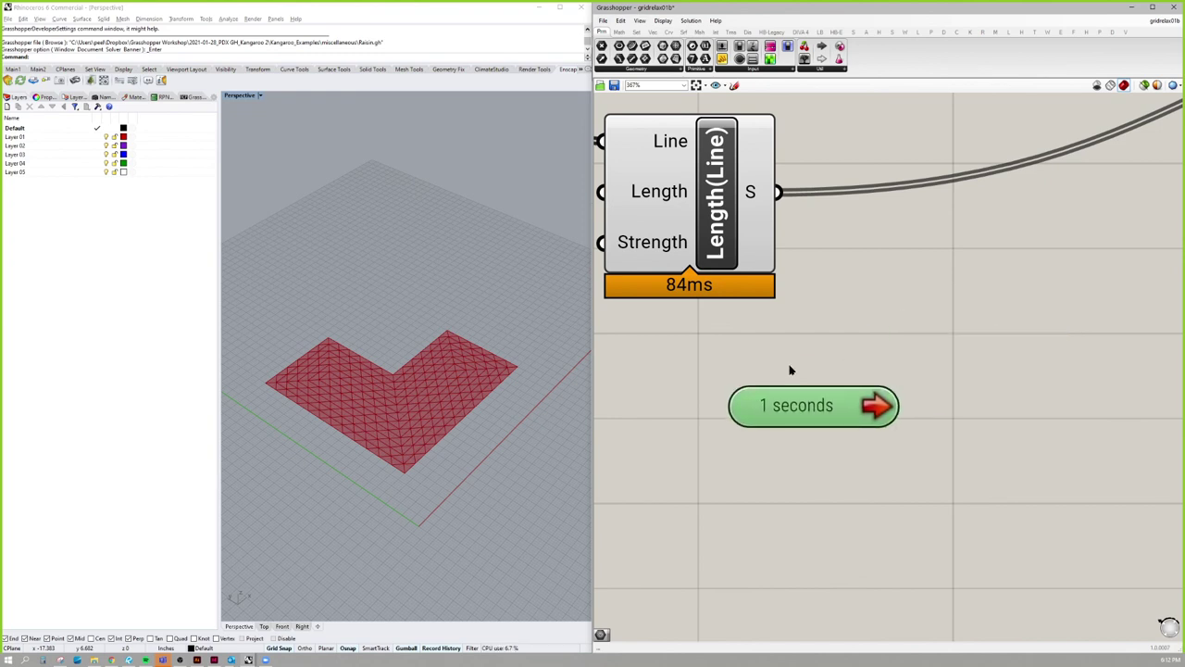
pyautogui.moveTo(646, 171); pyautogui.dragTo(724, 286, button='right')
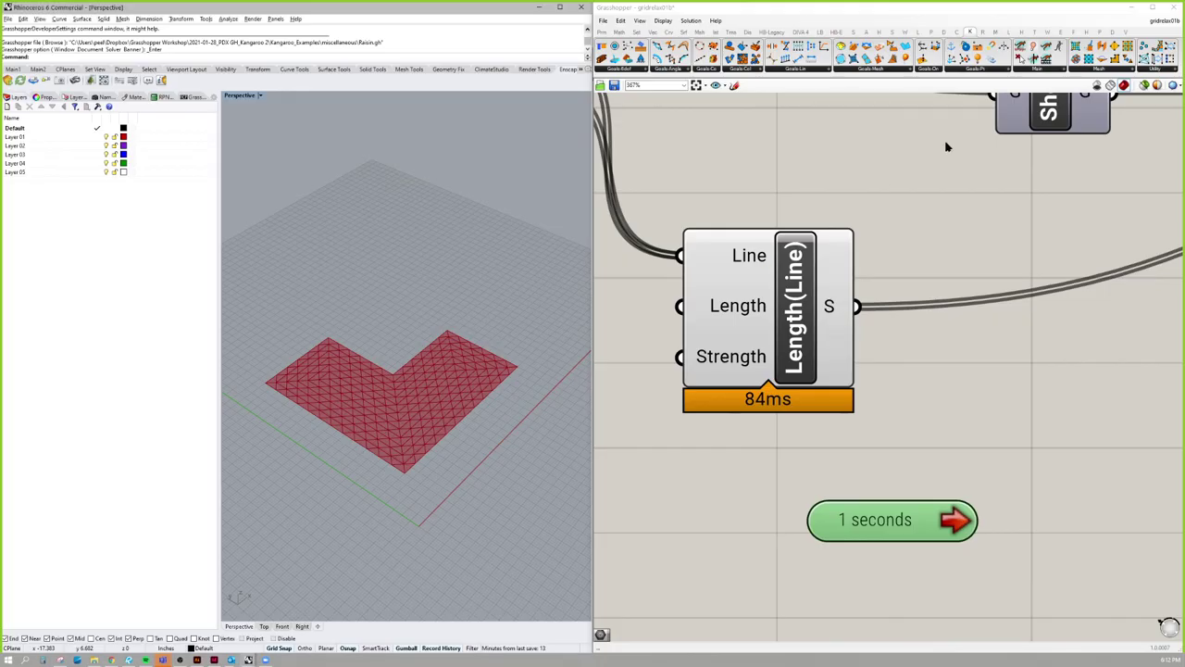
# Delete the Ladybug component beside Length(Line).
pyautogui.scroll(-5, 924, 218)
pyautogui.moveTo(924, 218); pyautogui.dragTo(950, 248, button='right')
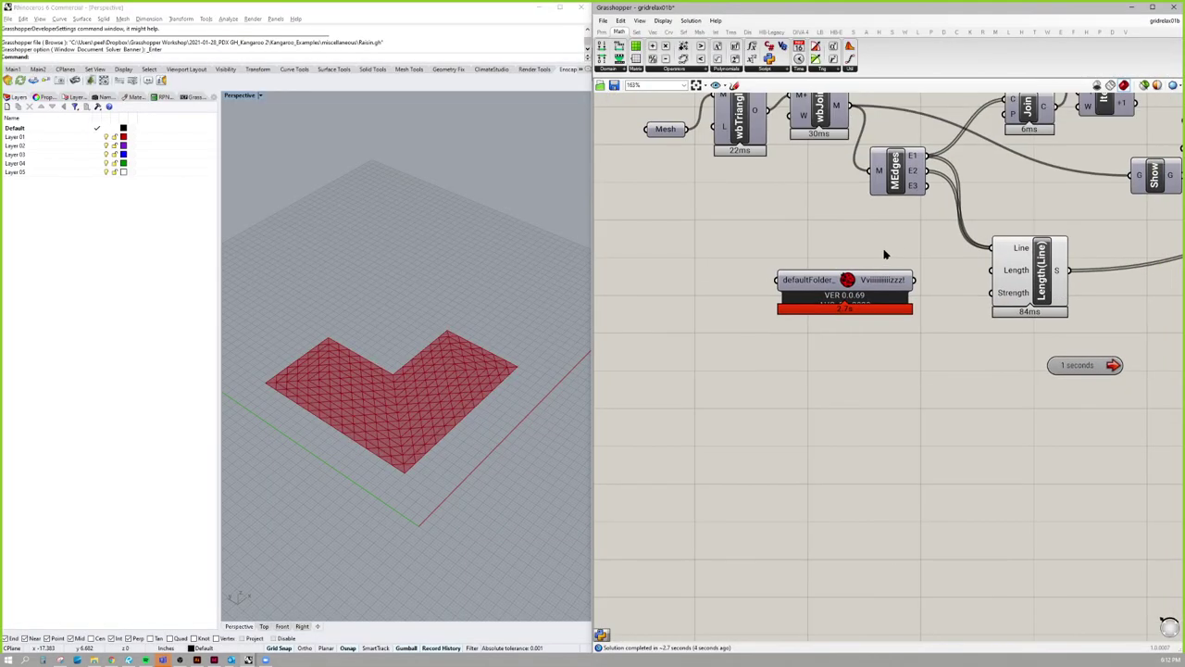
pyautogui.press('Delete')
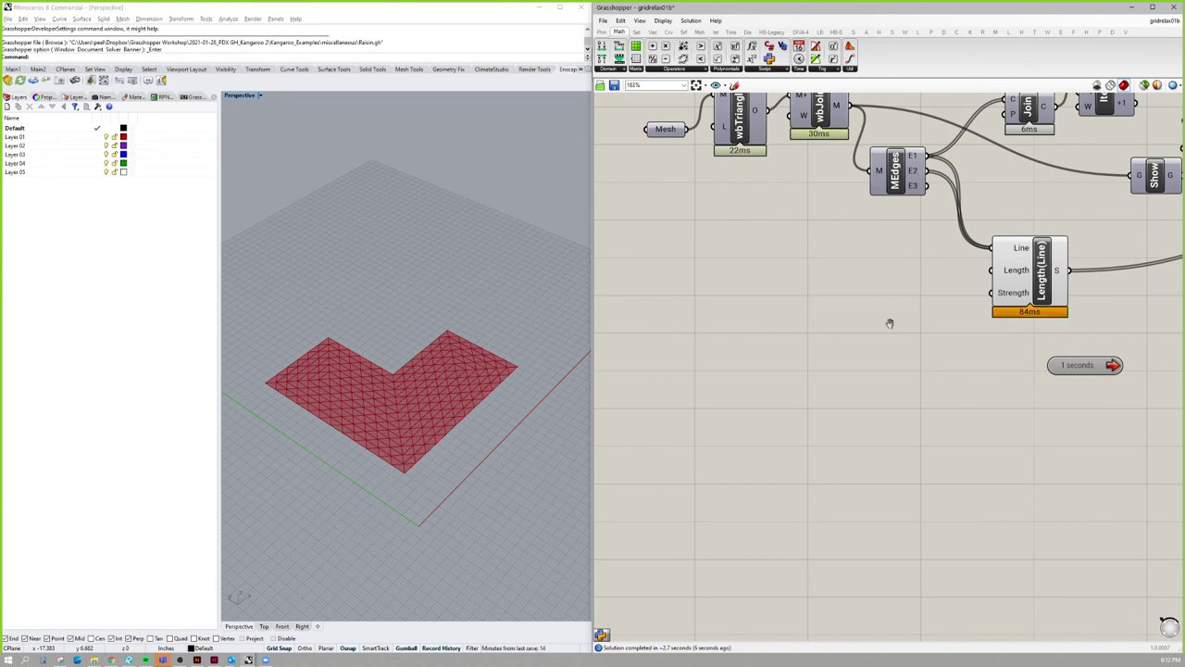
# Shift the timer slightly left under the Length(Line) component and deselect it.
pyautogui.moveTo(818, 323); pyautogui.dragTo(773, 398, button='right')
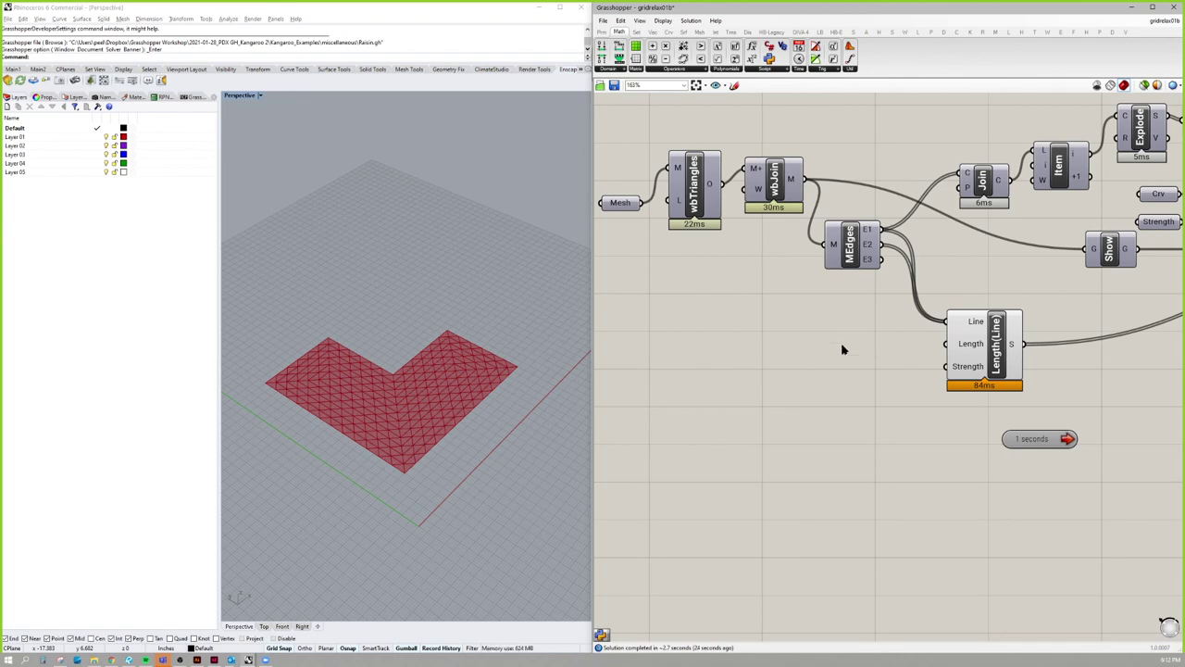
pyautogui.scroll(-3, 843, 350)
pyautogui.scroll(-2, 815, 333)
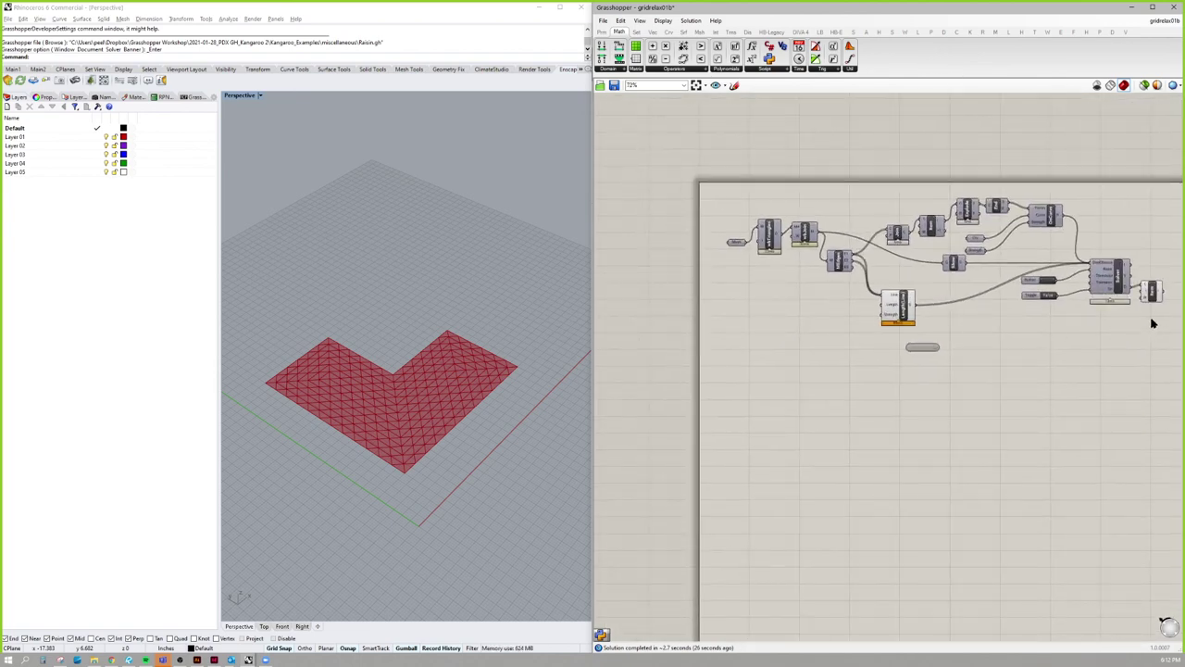
pyautogui.moveTo(1070, 352); pyautogui.dragTo(1050, 369, button='right')
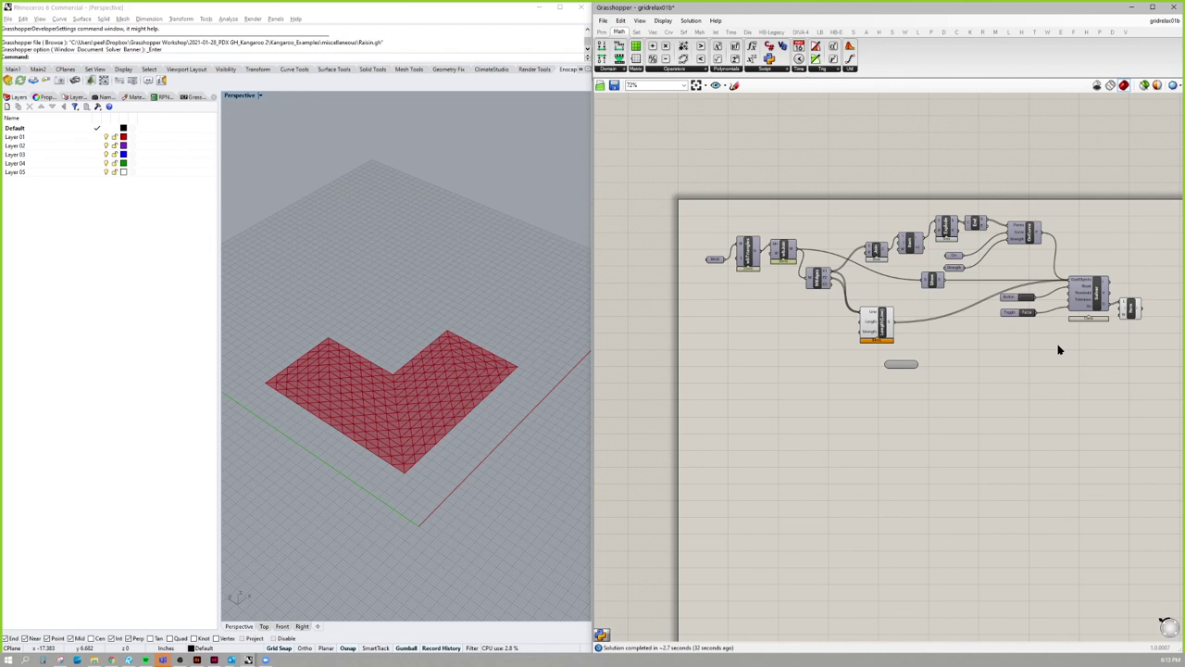
pyautogui.scroll(5, 908, 378)
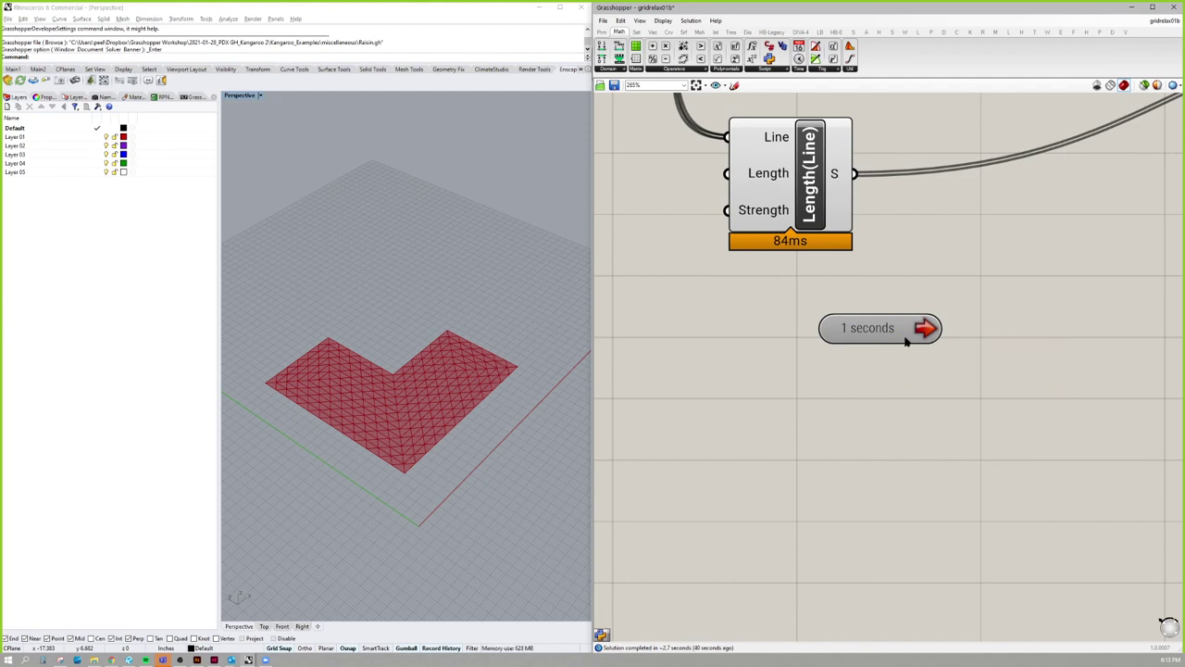
pyautogui.moveTo(903, 333); pyautogui.dragTo(857, 332)
pyautogui.click(955, 429)
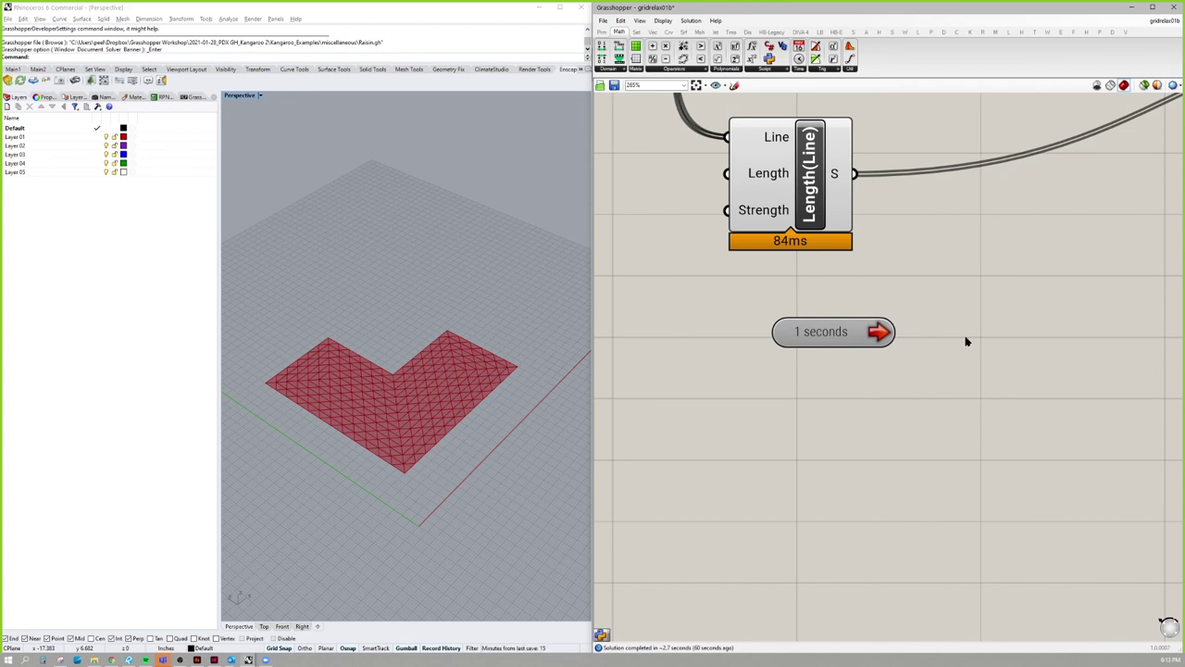
# Delete the 1-second timer below Length(Line) and return to the Solver part of the definition.
pyautogui.moveTo(926, 196); pyautogui.dragTo(901, 245, button='right')
pyautogui.moveTo(881, 347); pyautogui.dragTo(891, 398)
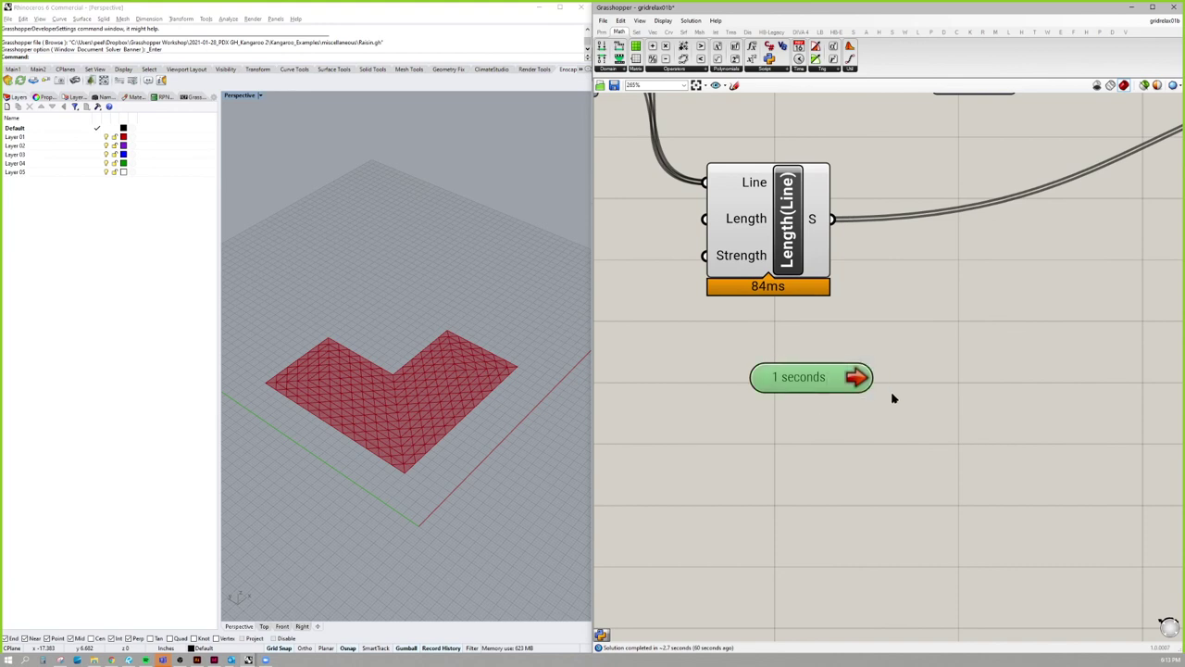
pyautogui.press('Delete')
pyautogui.moveTo(905, 374); pyautogui.dragTo(908, 414, button='right')
pyautogui.scroll(-3, 908, 414)
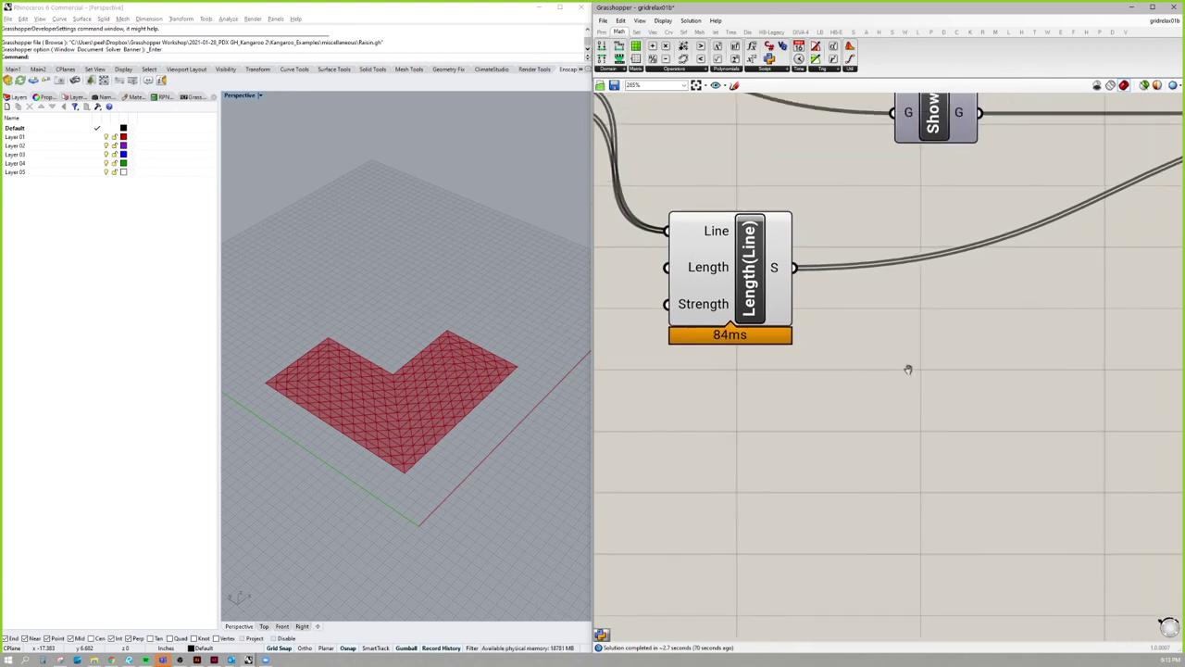
pyautogui.scroll(-4, 975, 351)
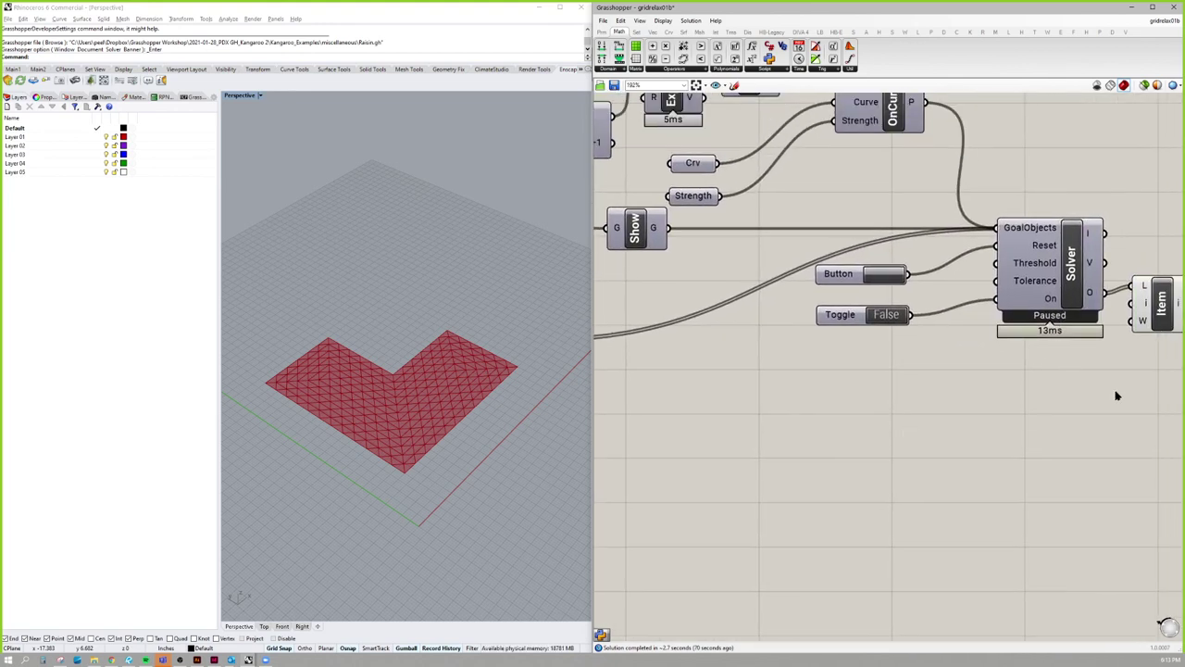
pyautogui.moveTo(1008, 418); pyautogui.dragTo(959, 421, button='right')
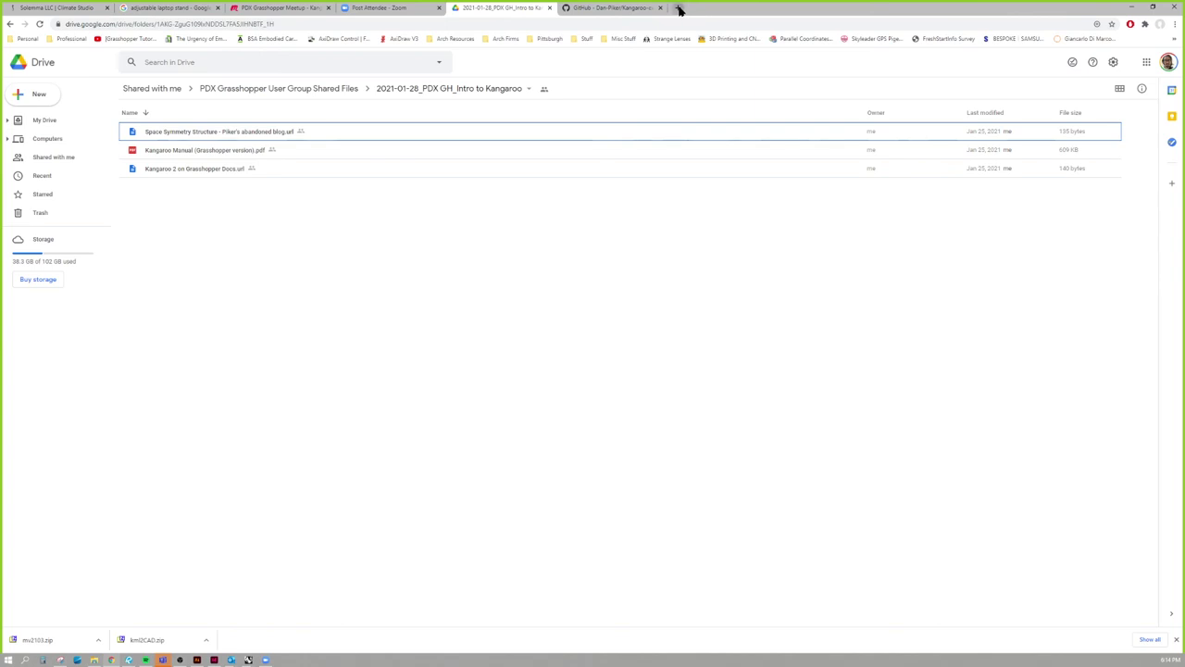
# Open a new tab in Chrome, then switch back to the Rhino and Grasshopper windows.
pyautogui.click(678, 8)
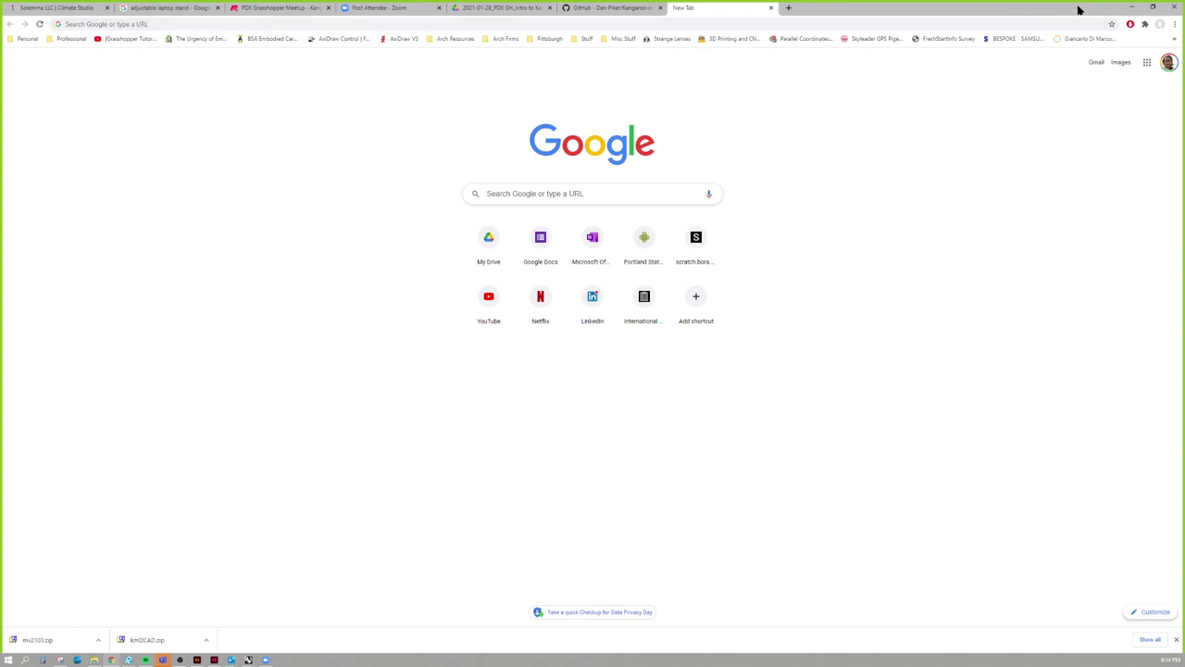
pyautogui.moveTo(248, 660)
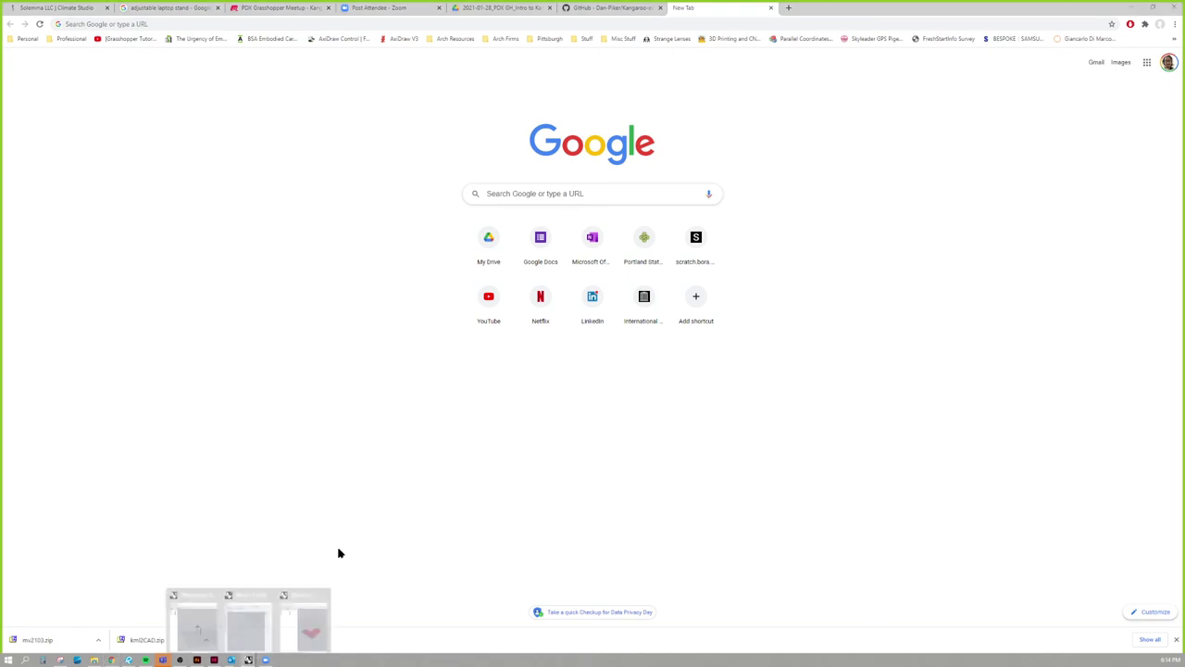
pyautogui.click(296, 618)
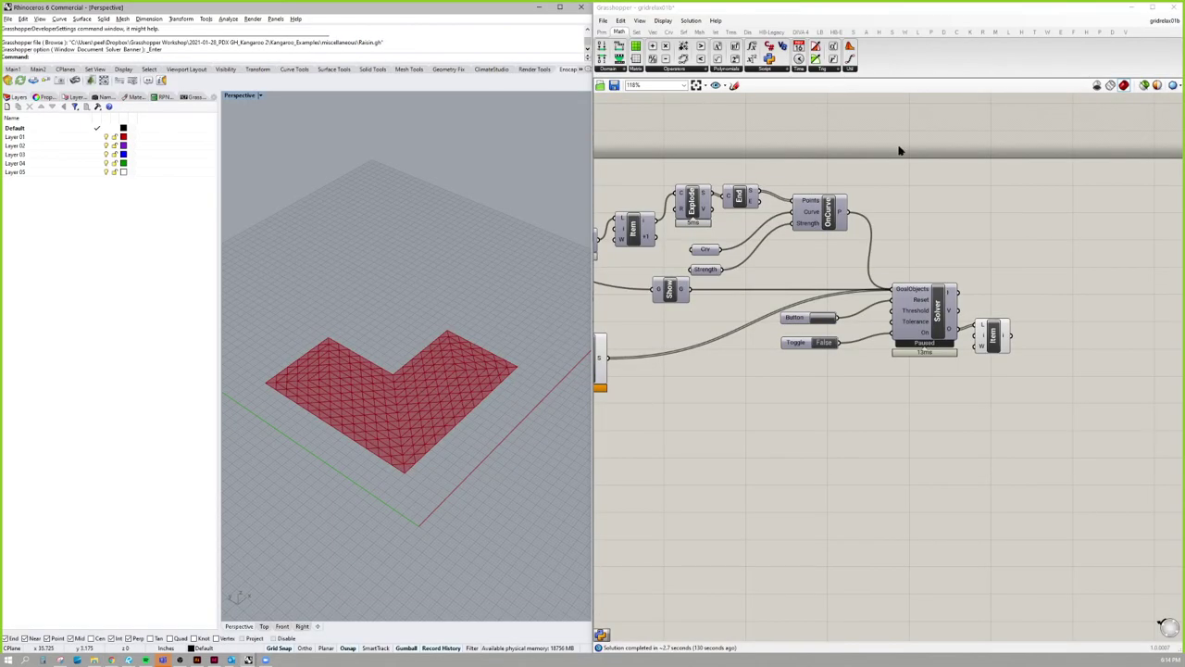
# Examine the line goal components in Kangaroo's Goals-Lin group and the constraint goals in its Goals-On group.
pyautogui.moveTo(947, 190); pyautogui.dragTo(949, 223, button='right')
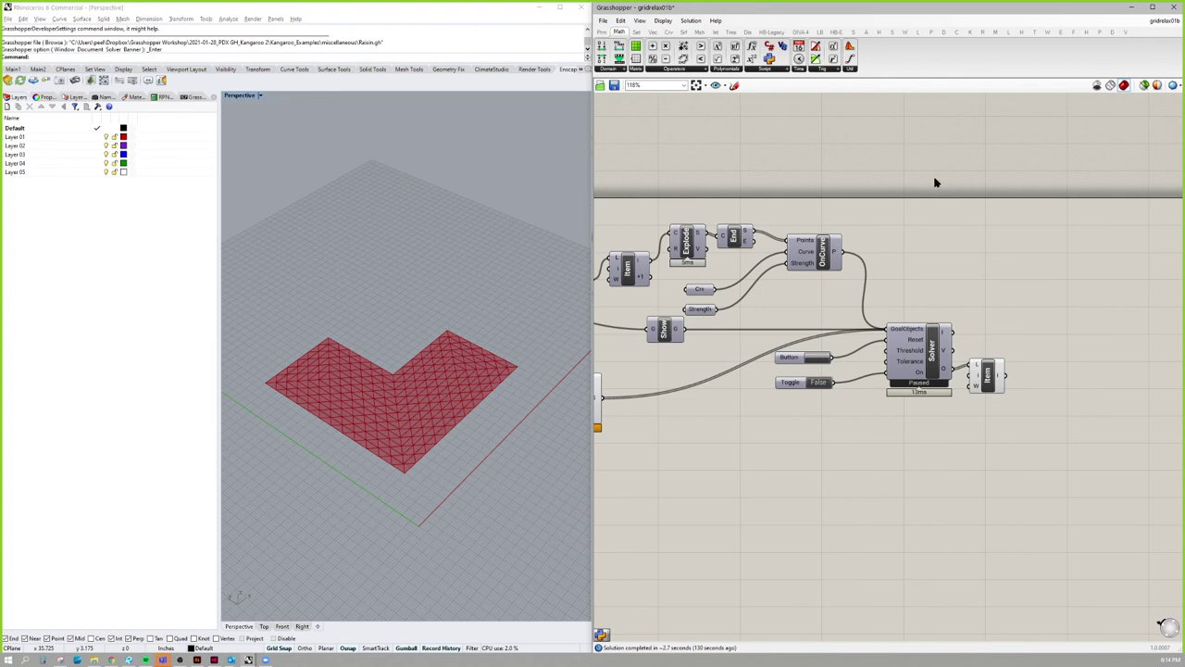
pyautogui.moveTo(929, 161); pyautogui.dragTo(948, 174, button='right')
pyautogui.scroll(4, 1000, 106)
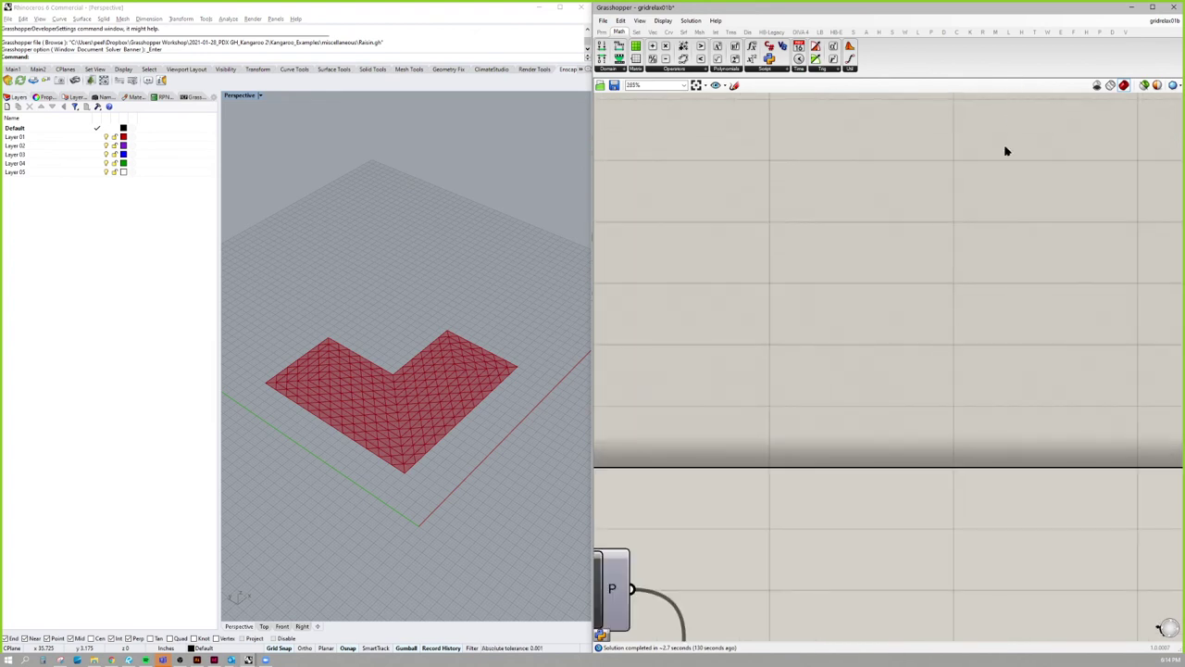
pyautogui.press('alt')
pyautogui.click(971, 32)
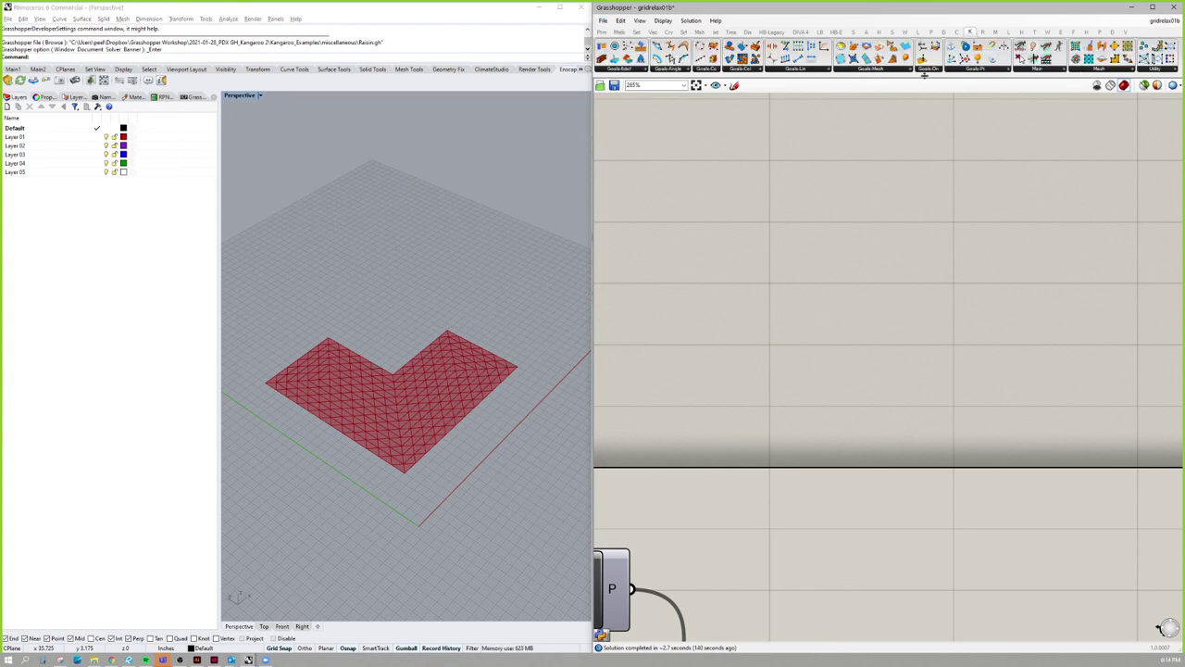
pyautogui.click(826, 70)
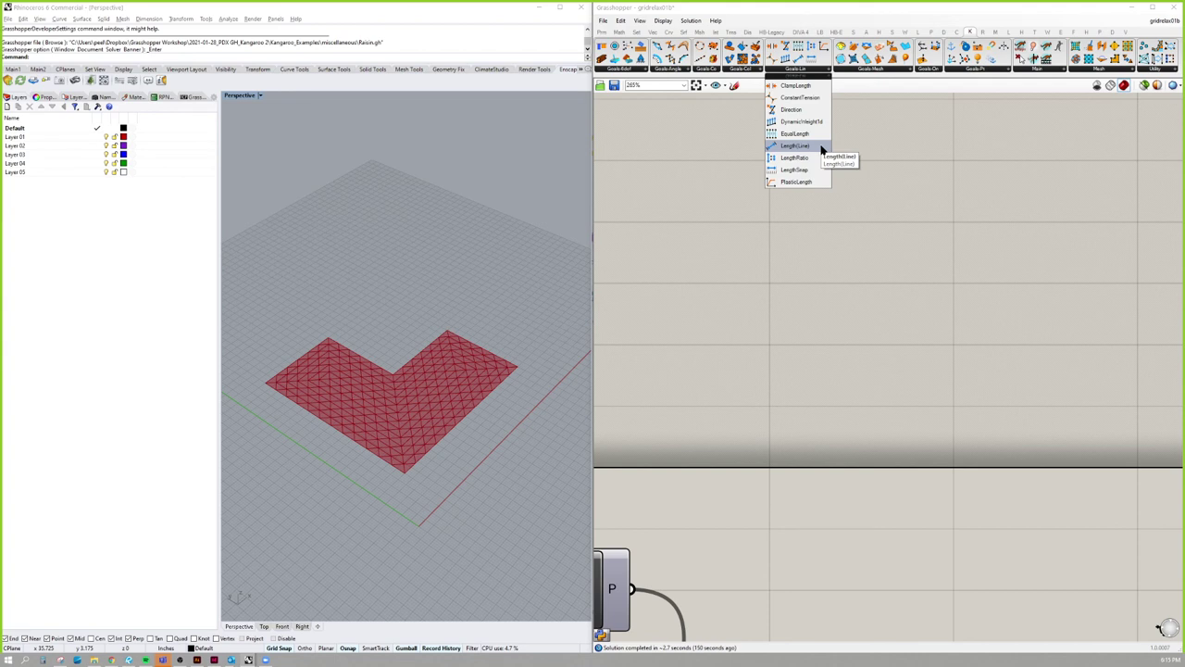
pyautogui.click(930, 70)
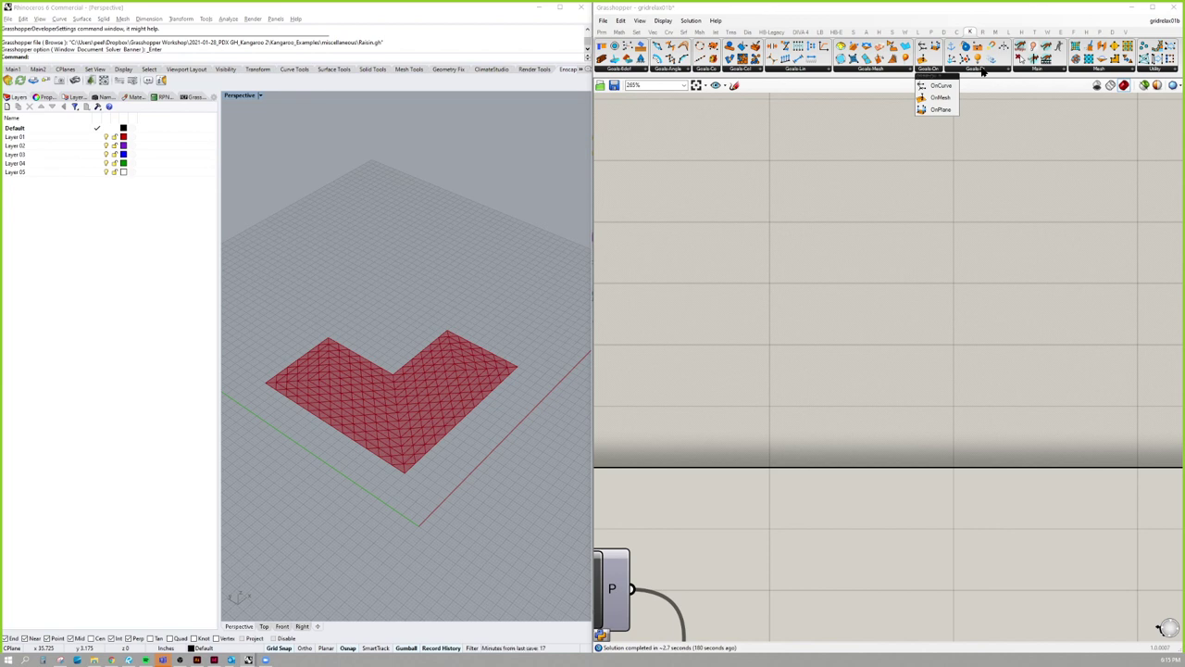
pyautogui.click(1015, 139)
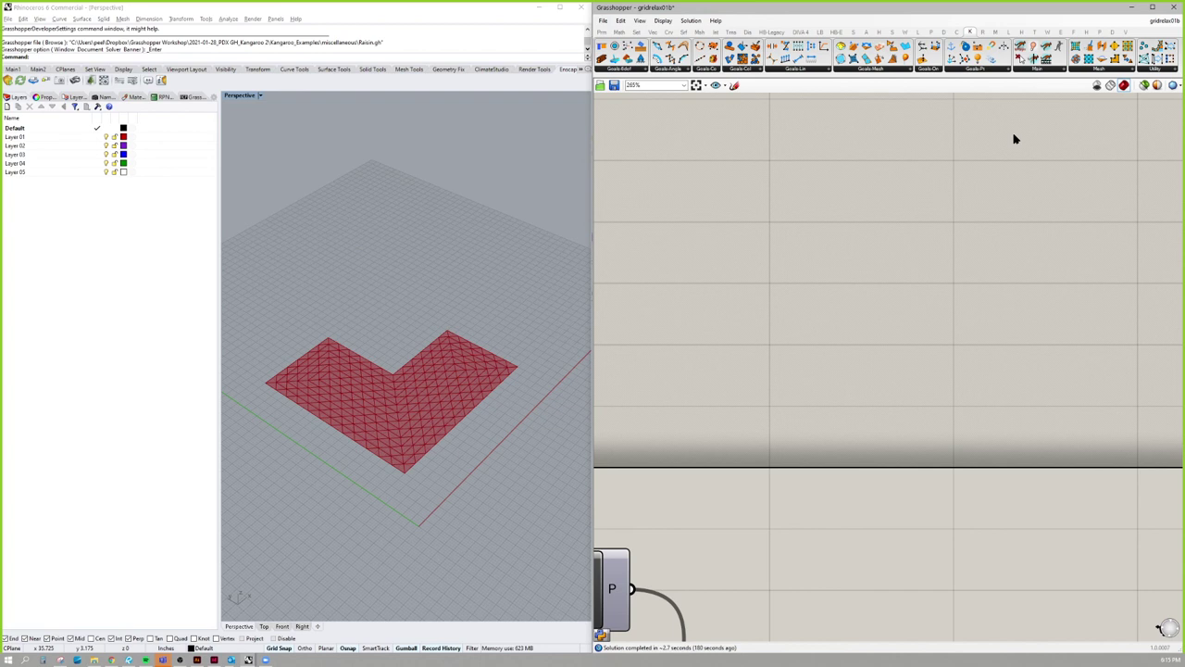